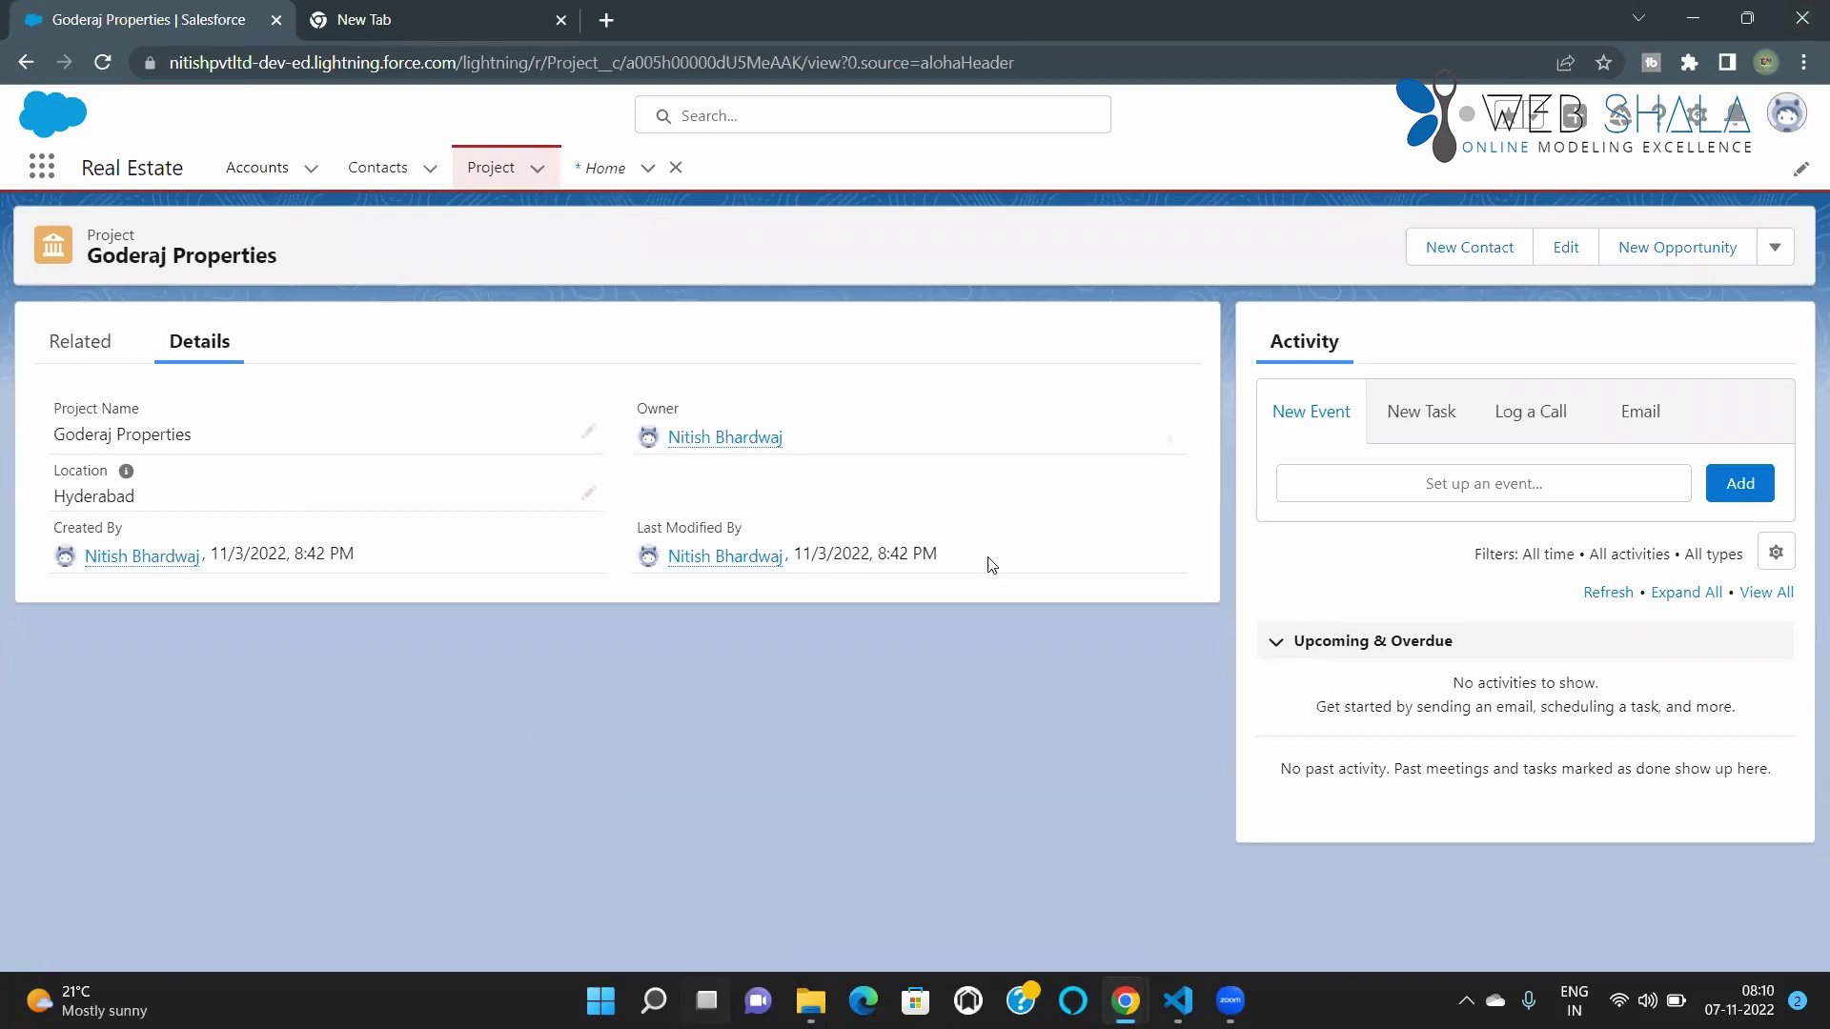
Open Setup for the current app, dismiss the Lightning on tablet announcement, and go to the Object Manager
{"action": "left_click", "coordinate": [1695, 114]}
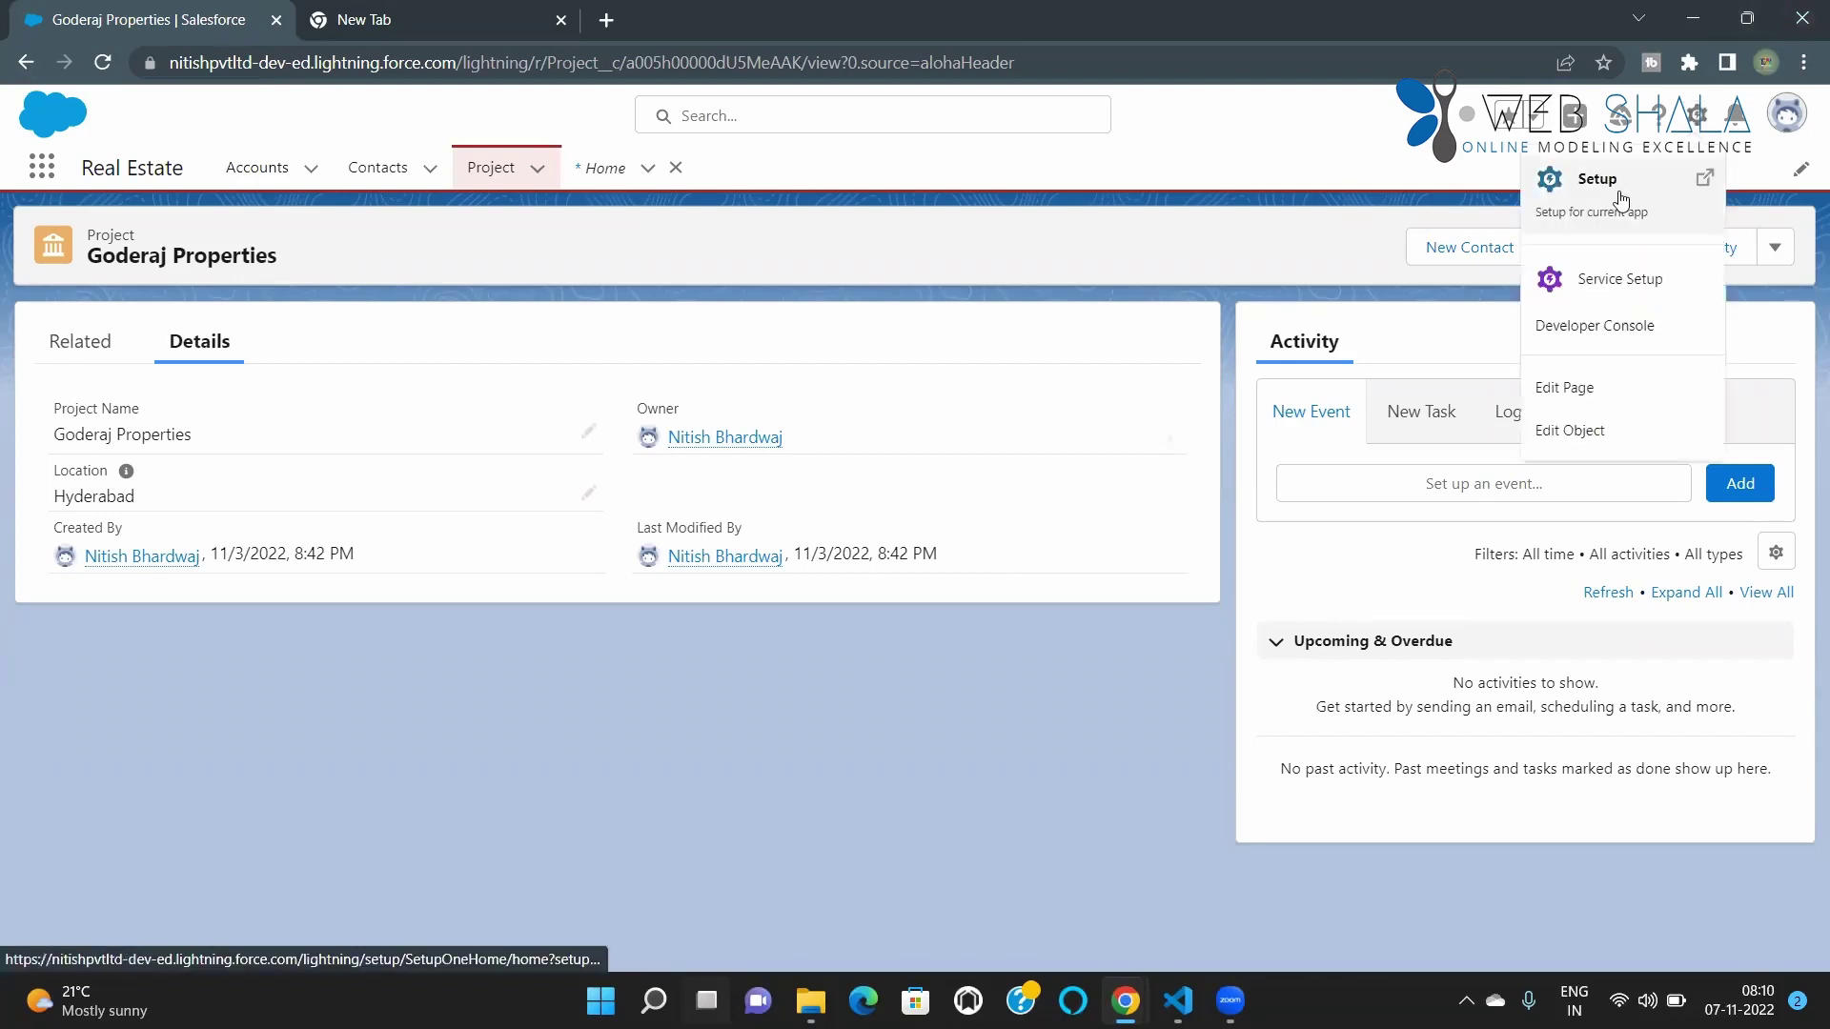
{"action": "left_click", "coordinate": [1614, 200]}
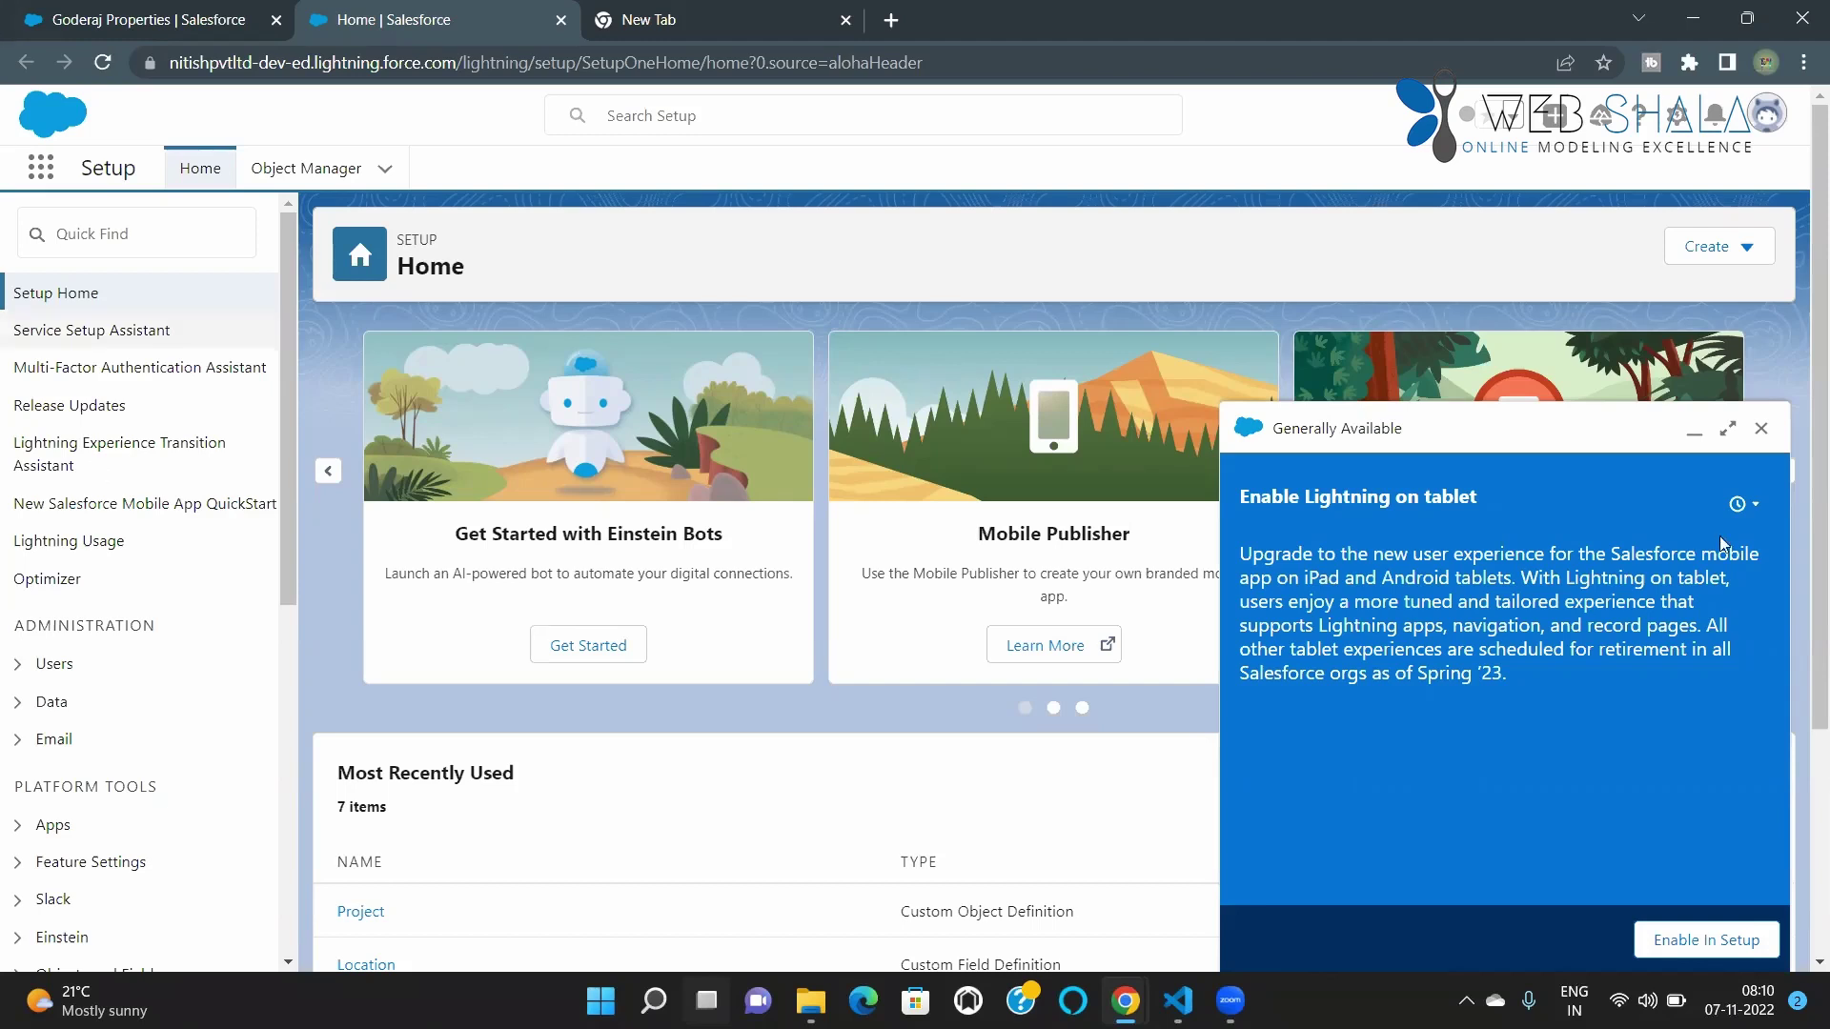
{"action": "left_click", "coordinate": [1761, 429]}
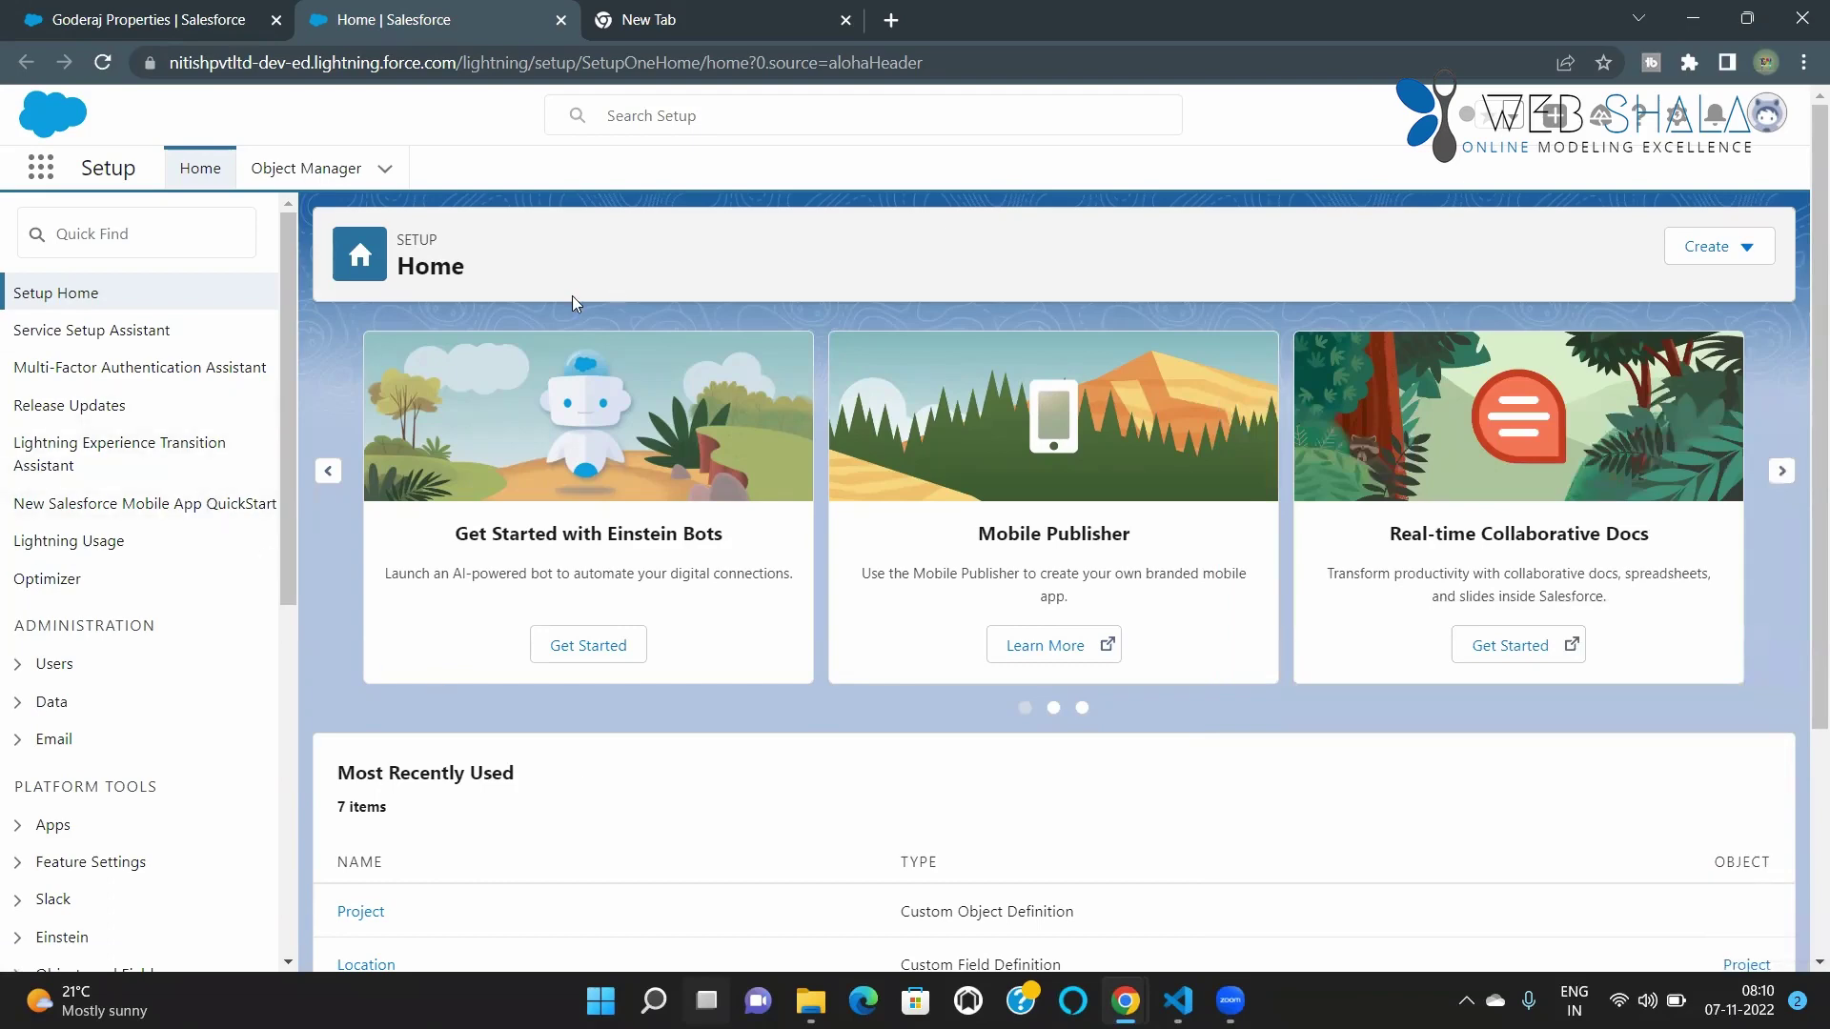
{"action": "left_click", "coordinate": [128, 232]}
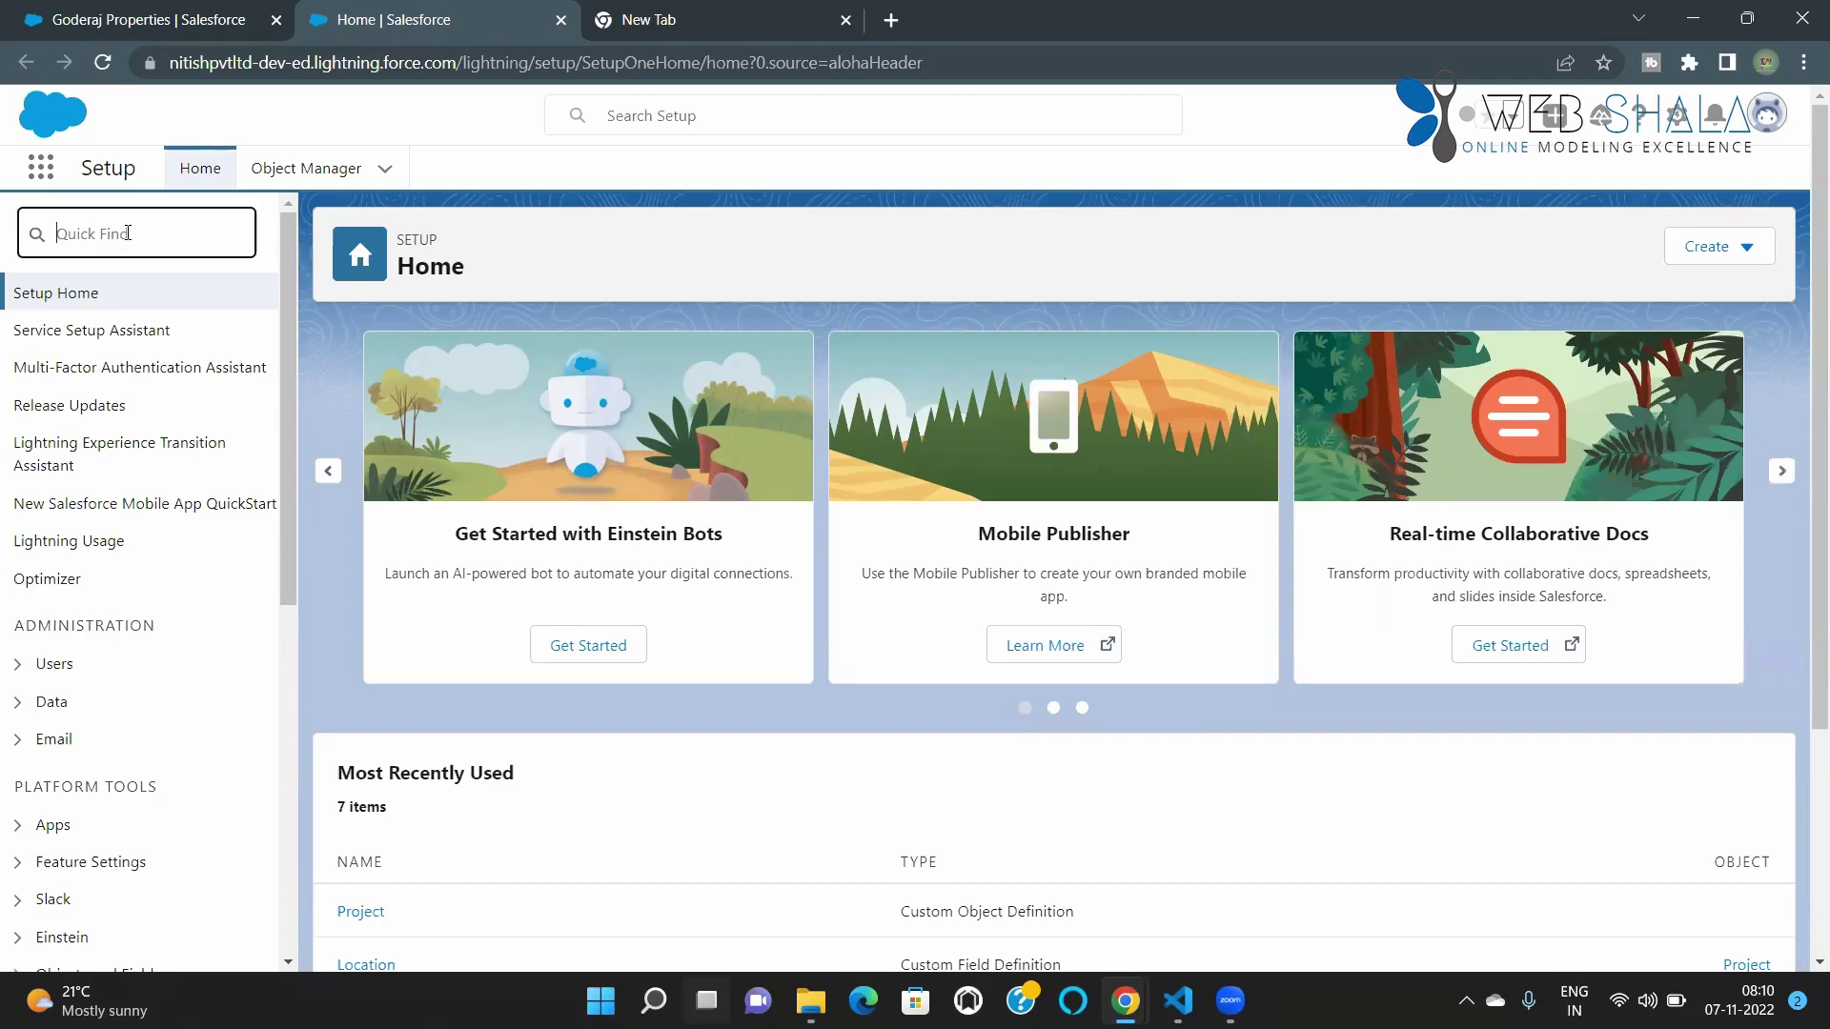
{"action": "left_click", "coordinate": [320, 181]}
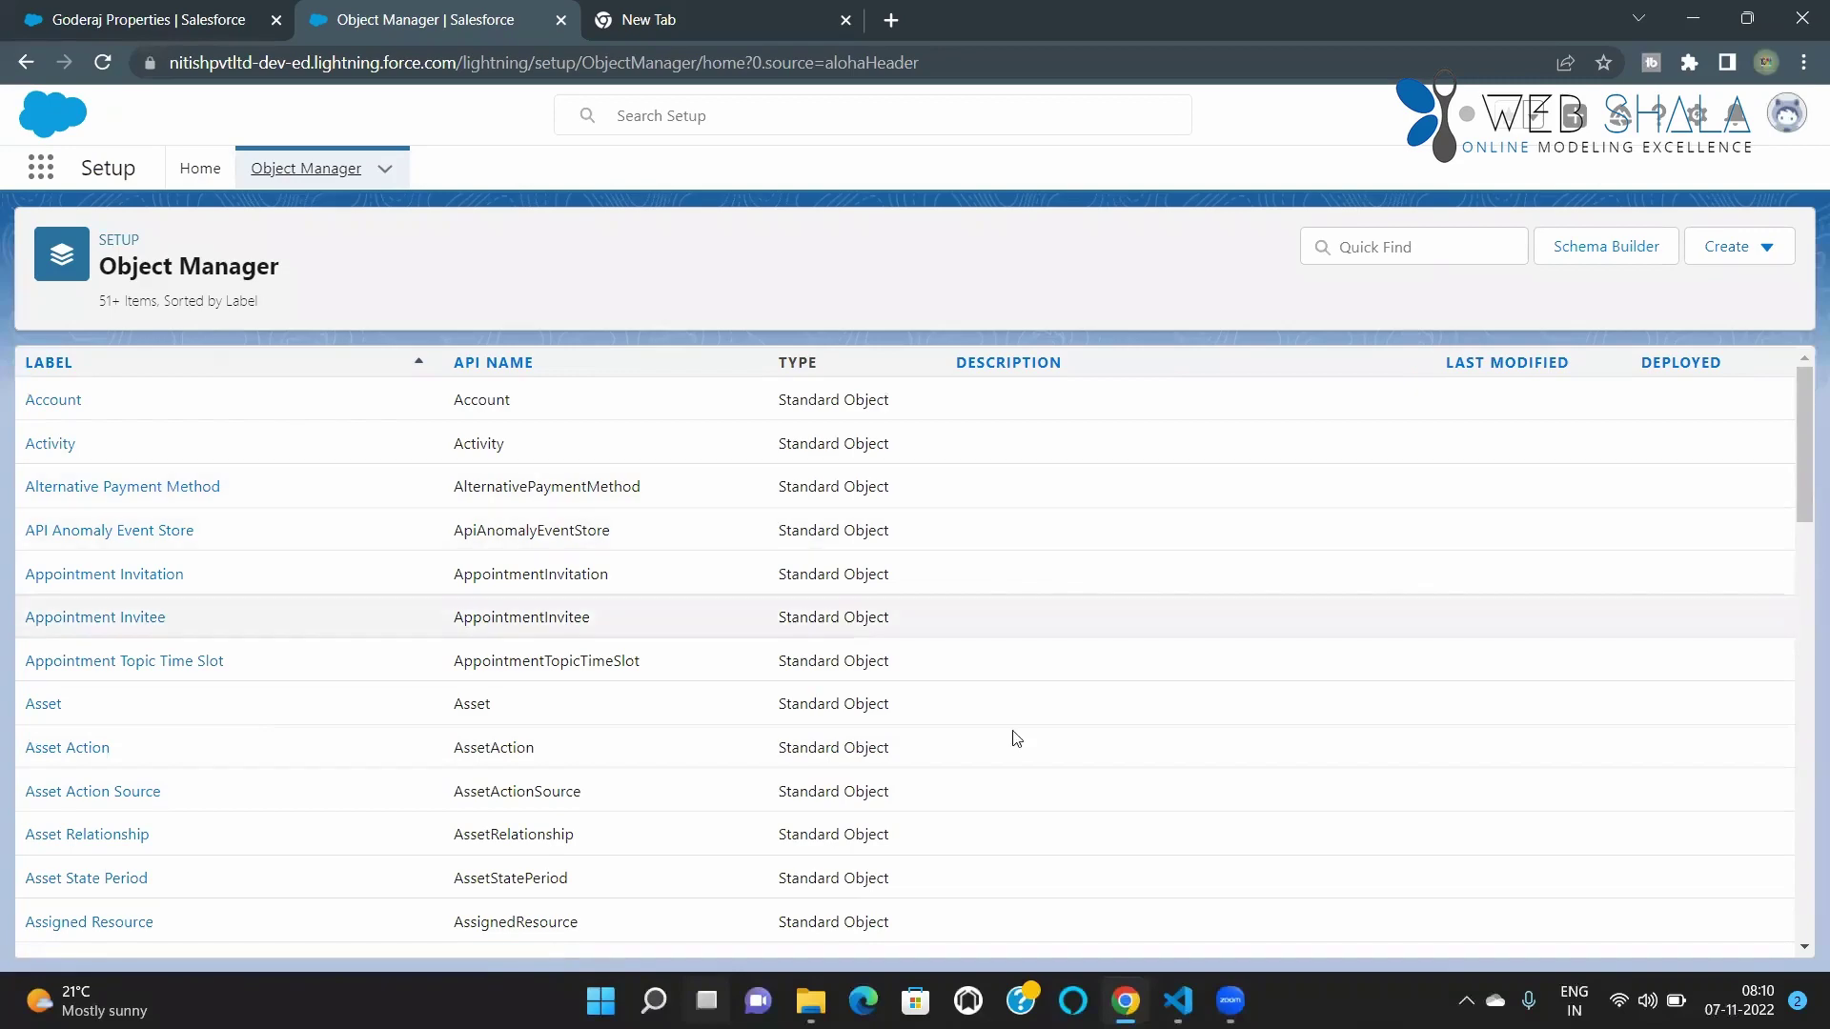
Look through the standard objects listed in the Object Manager, from Account to the promotion and report objects
{"action": "scroll", "coordinate": [985, 737], "scroll_direction": "down", "scroll_amount": 1}
{"action": "scroll", "coordinate": [985, 744], "scroll_direction": "down", "scroll_amount": 3}
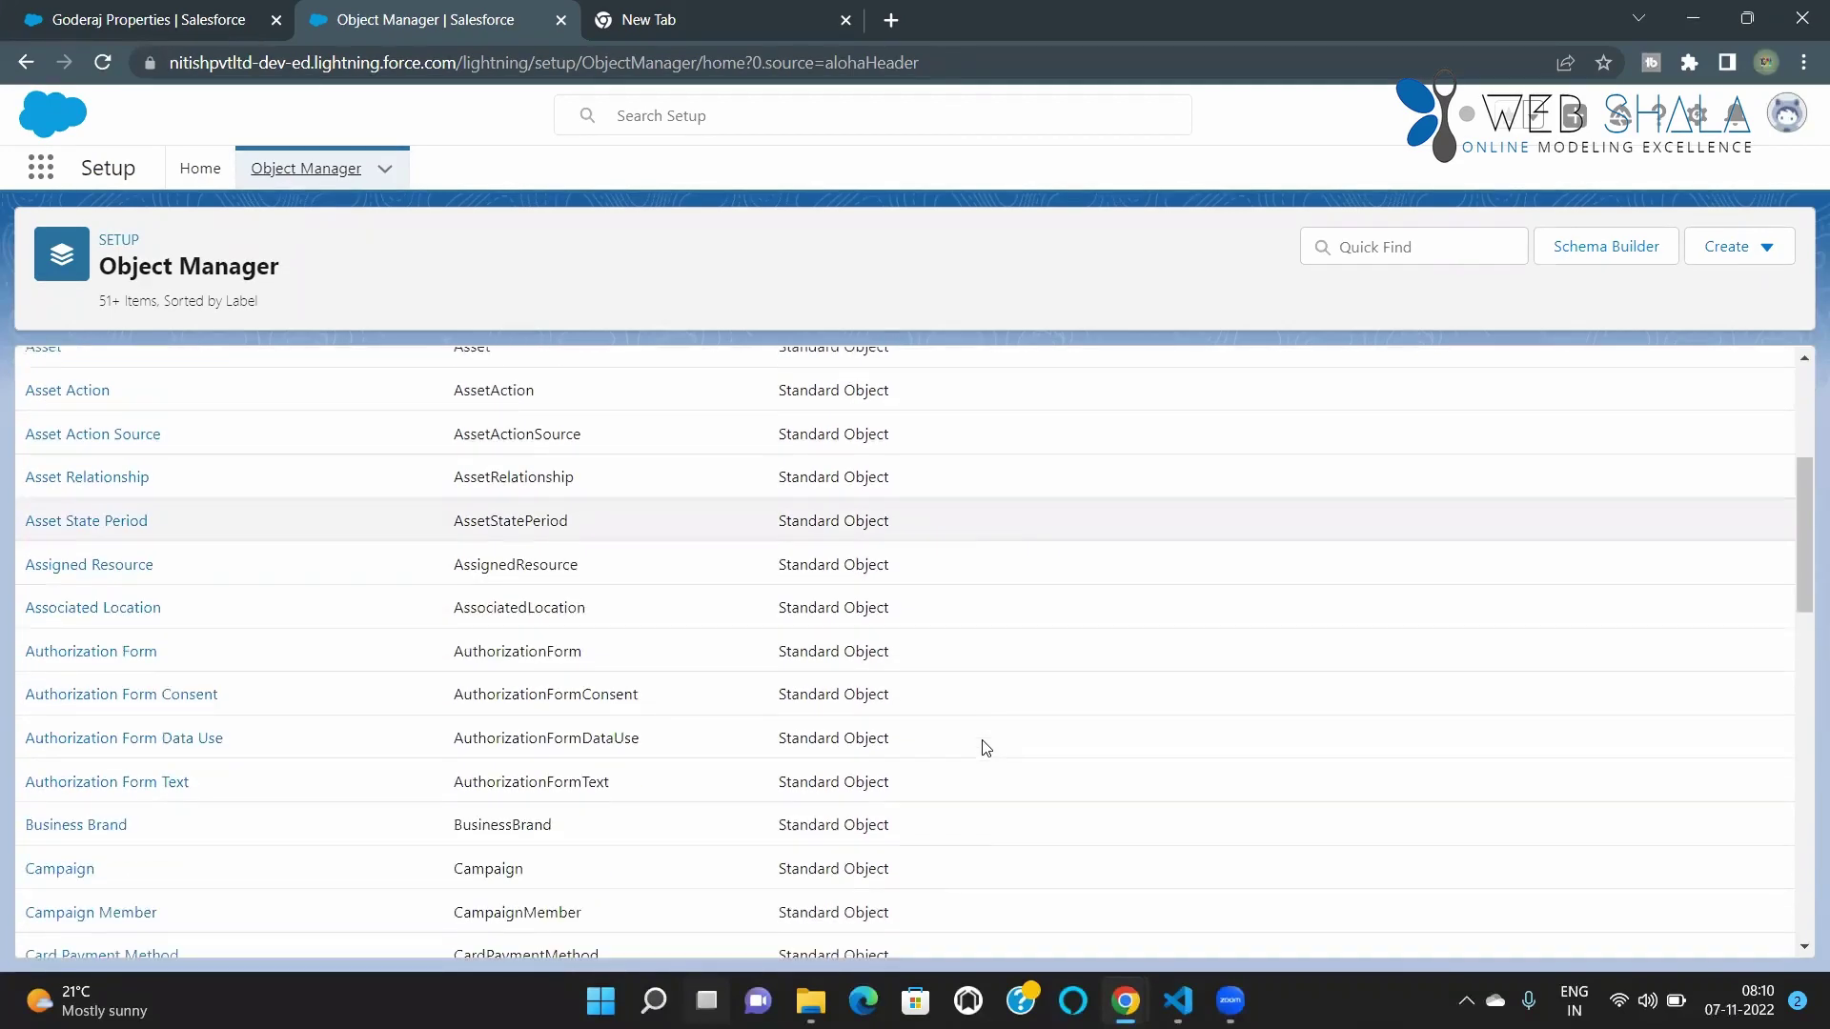
{"action": "scroll", "coordinate": [986, 748], "scroll_direction": "up", "scroll_amount": 5}
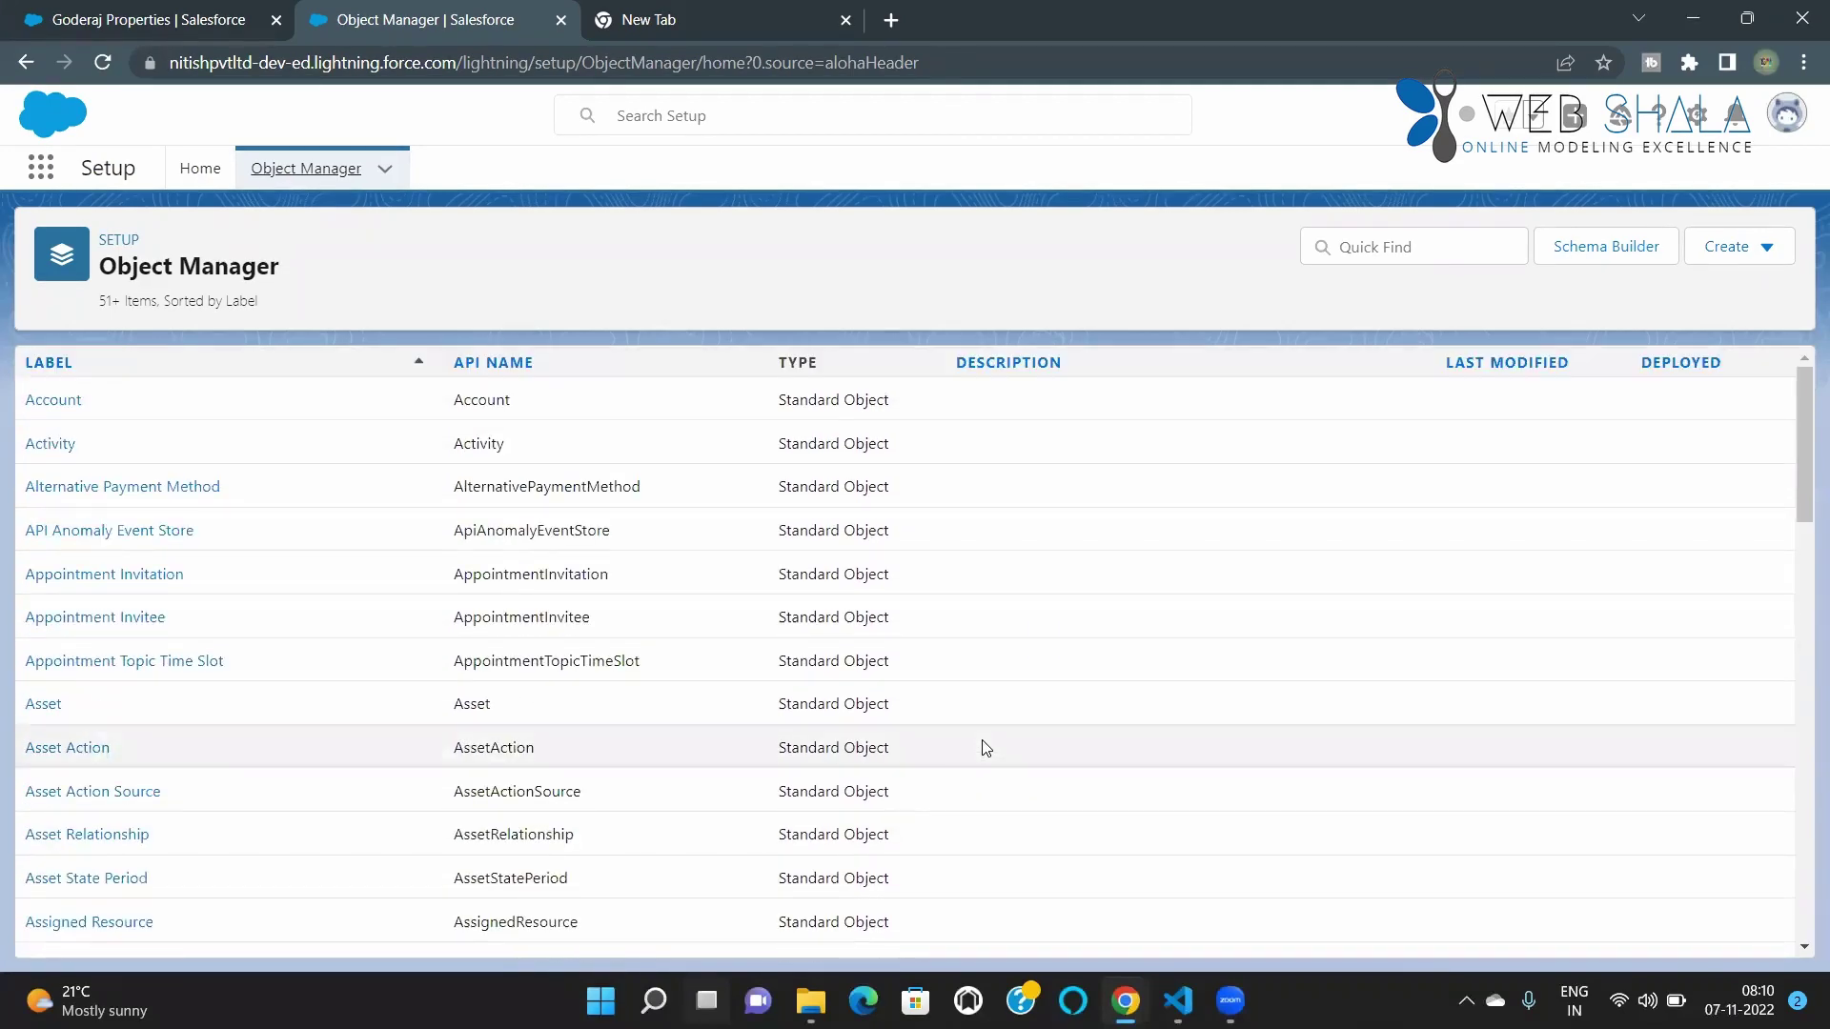
{"action": "scroll", "coordinate": [986, 748], "scroll_direction": "down", "scroll_amount": 7}
{"action": "scroll", "coordinate": [985, 749], "scroll_direction": "down", "scroll_amount": 12}
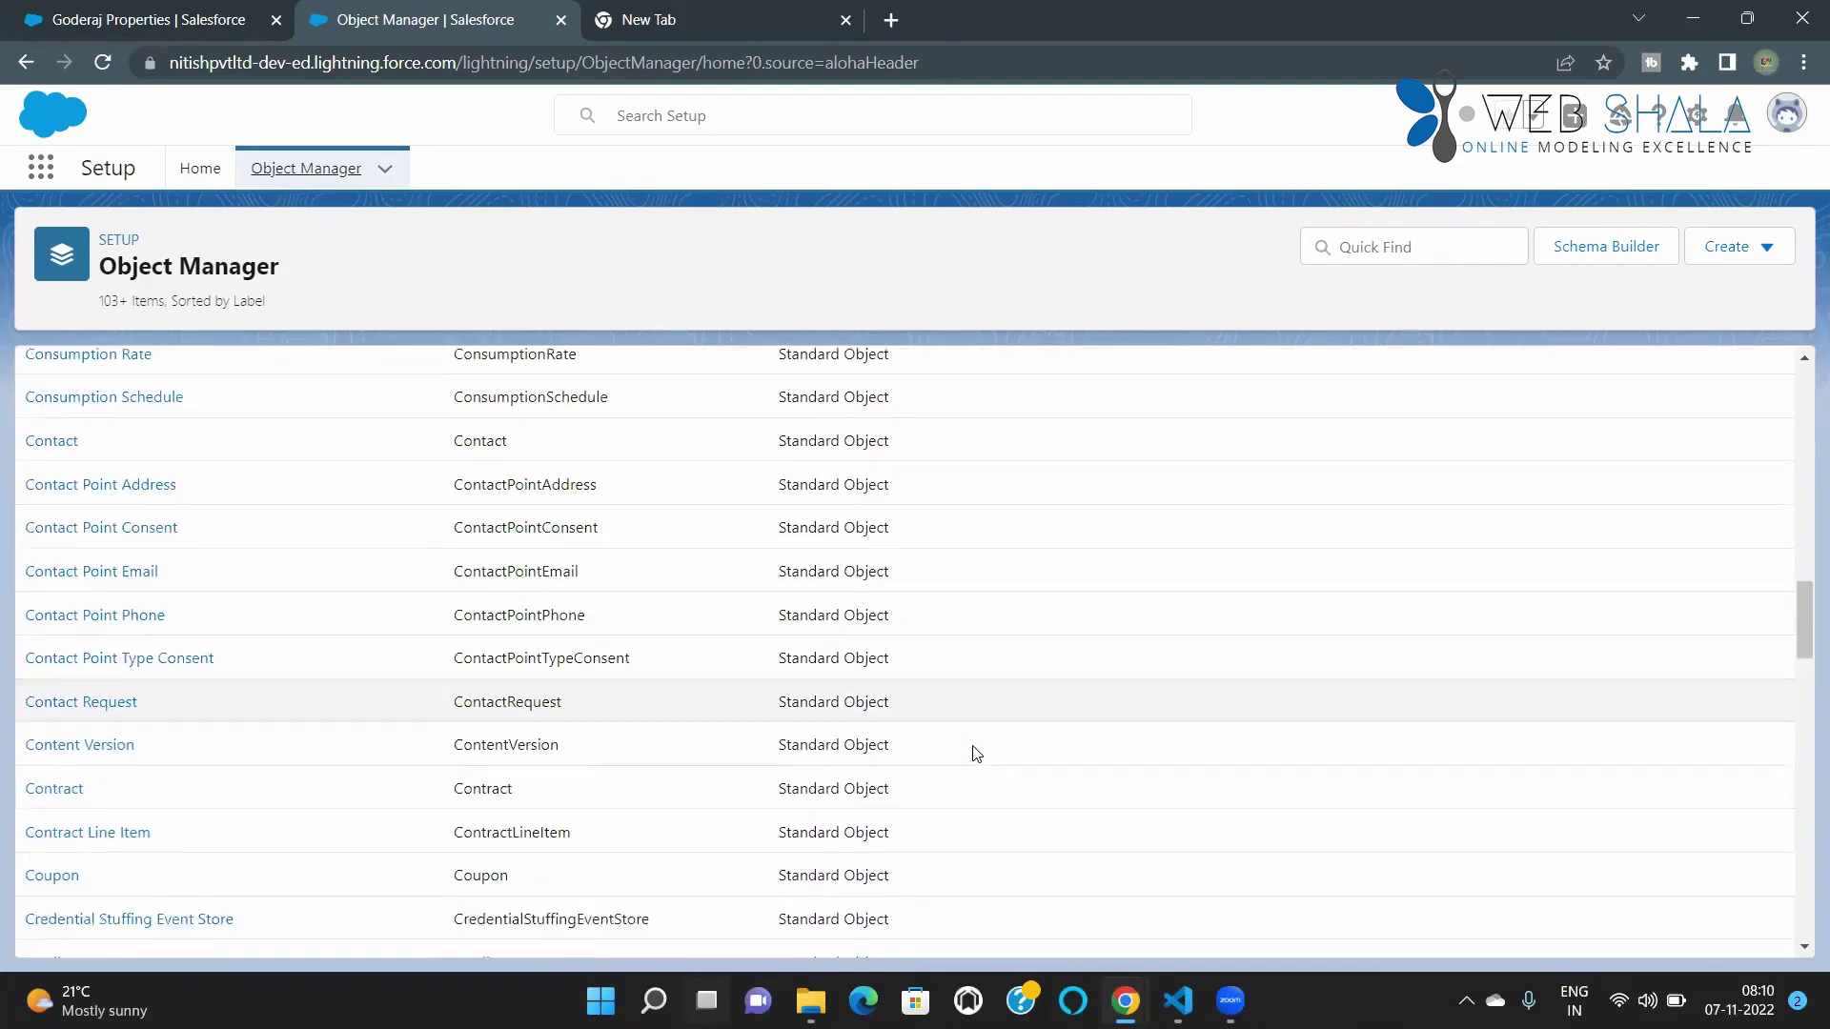
{"action": "scroll", "coordinate": [976, 753], "scroll_direction": "down", "scroll_amount": 18}
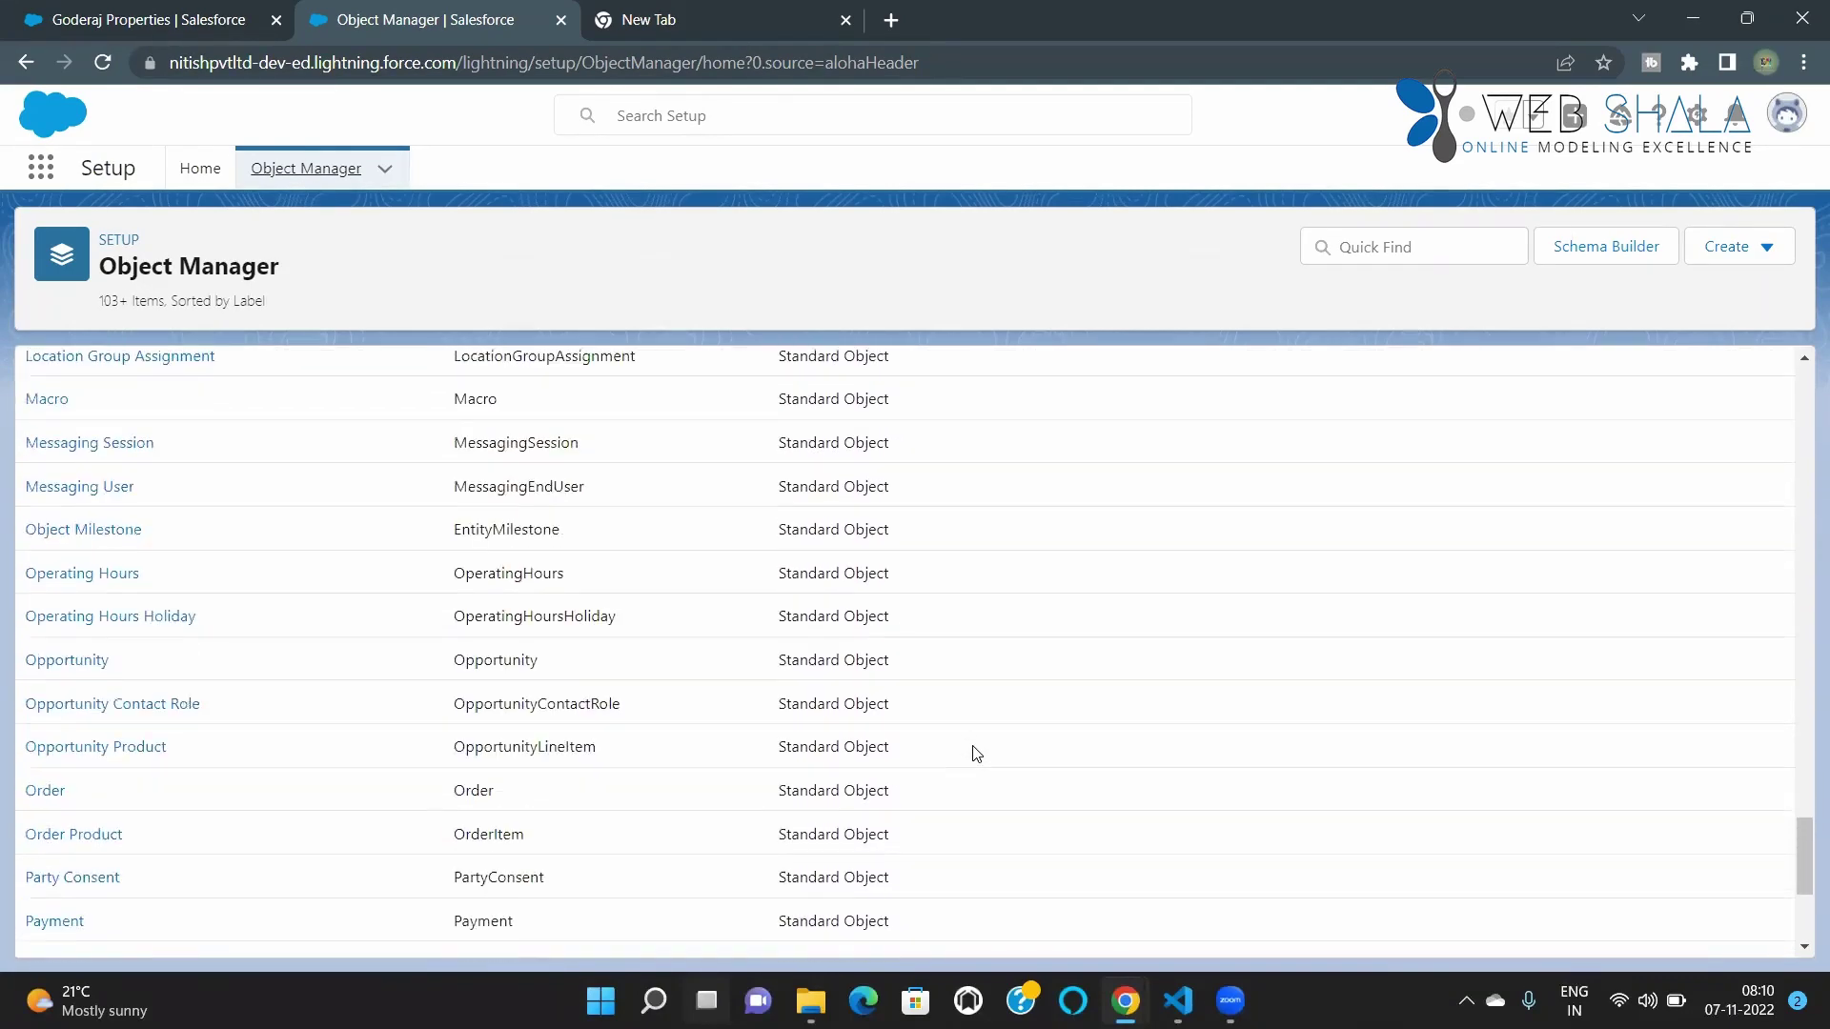
{"action": "scroll", "coordinate": [960, 768], "scroll_direction": "down", "scroll_amount": 10}
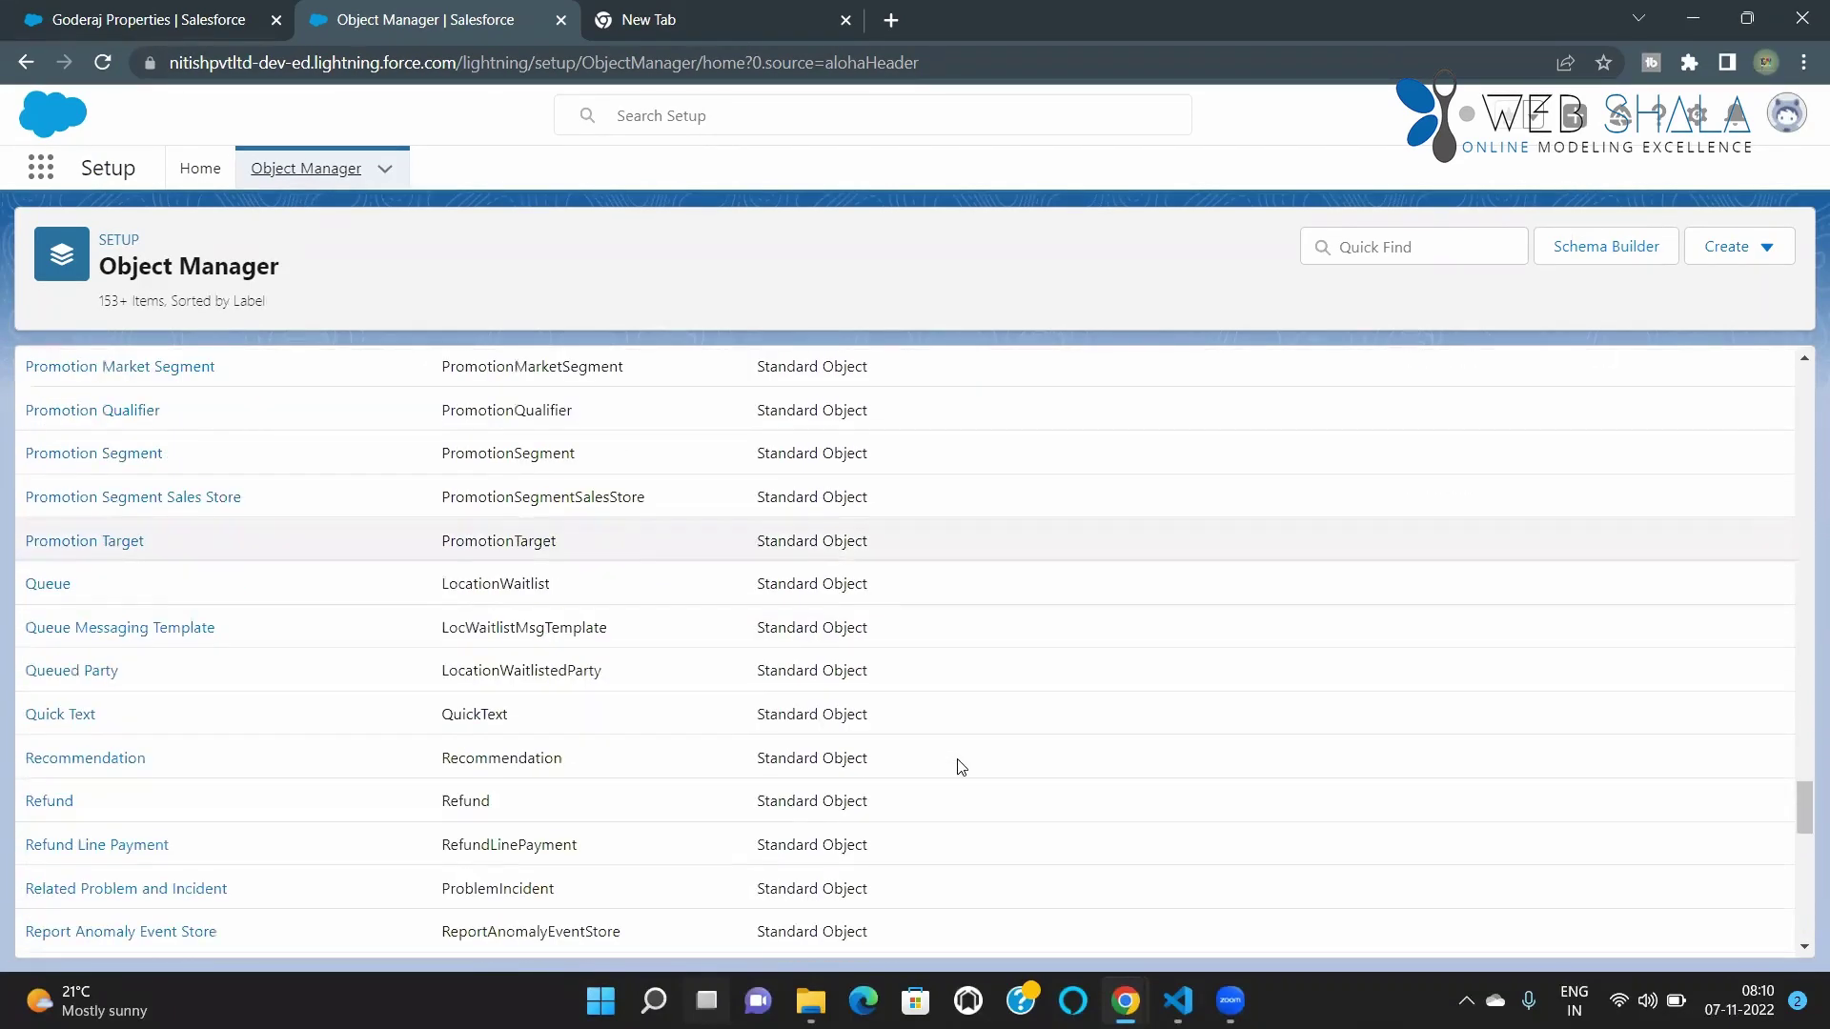
{"action": "scroll", "coordinate": [961, 767], "scroll_direction": "up", "scroll_amount": 20}
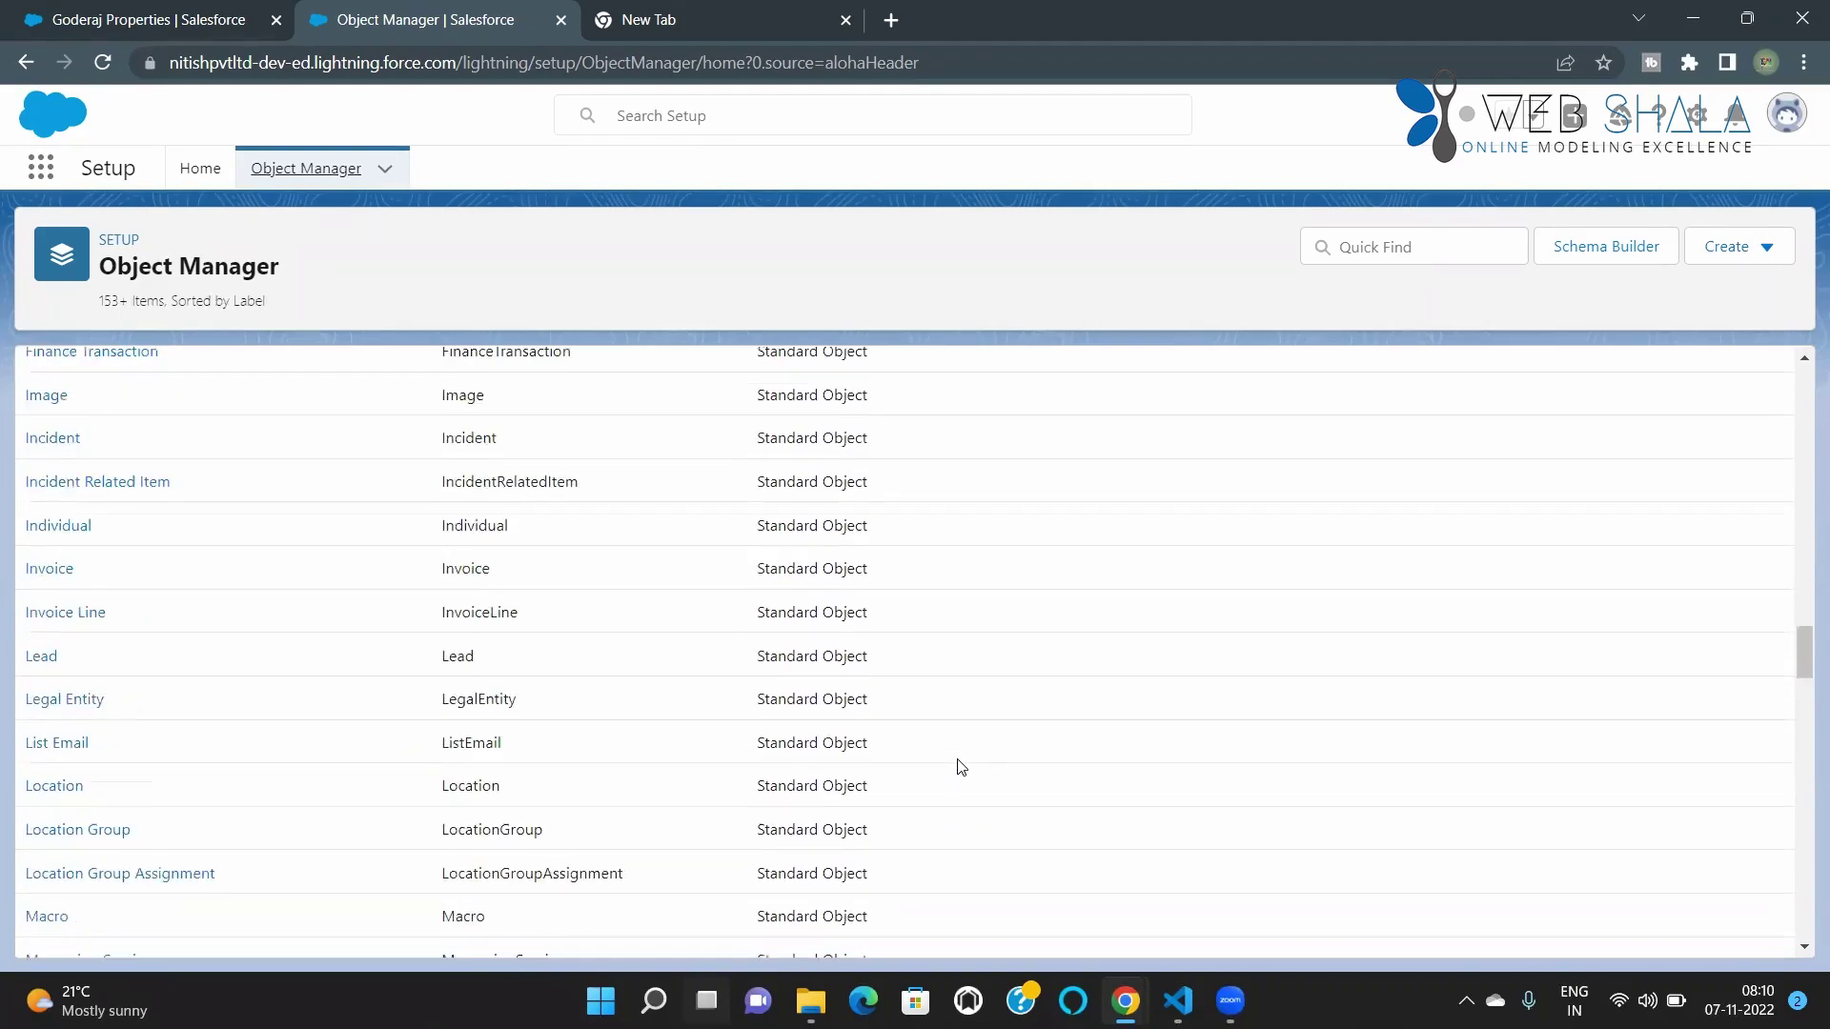
{"action": "scroll", "coordinate": [960, 767], "scroll_direction": "up", "scroll_amount": 15}
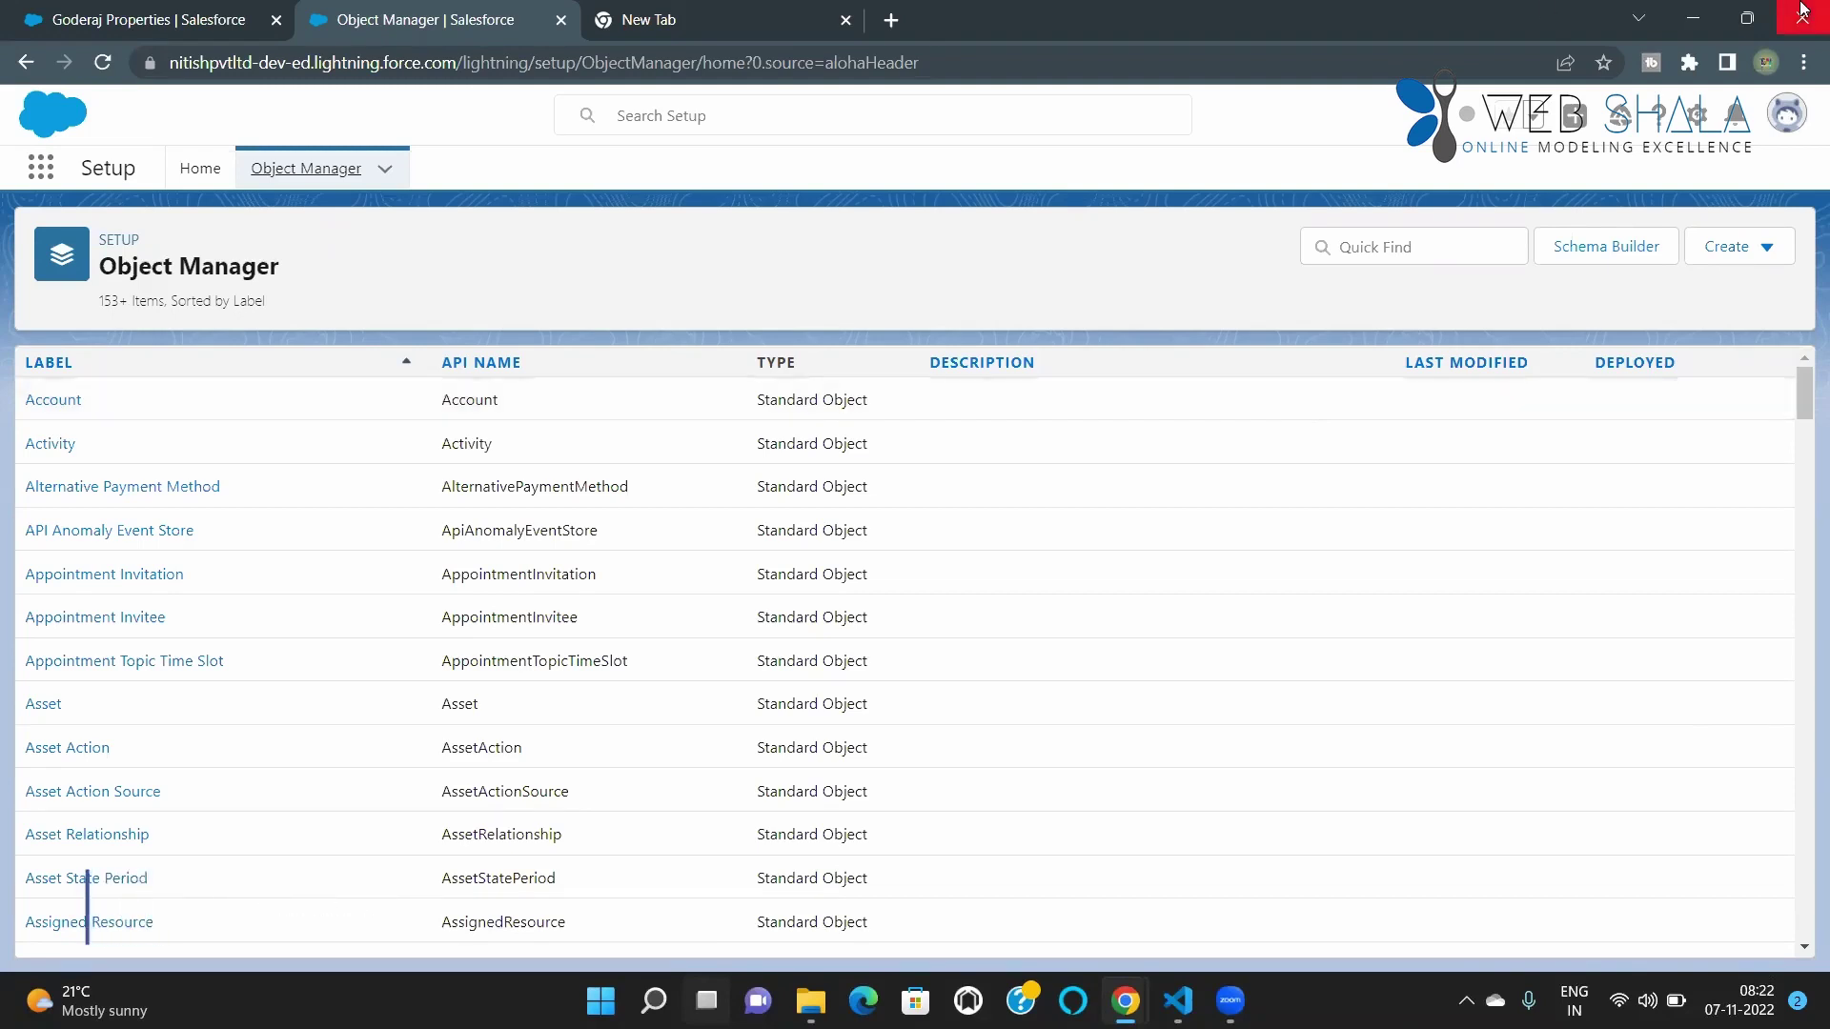
{"action": "left_click", "coordinate": [4, 14]}
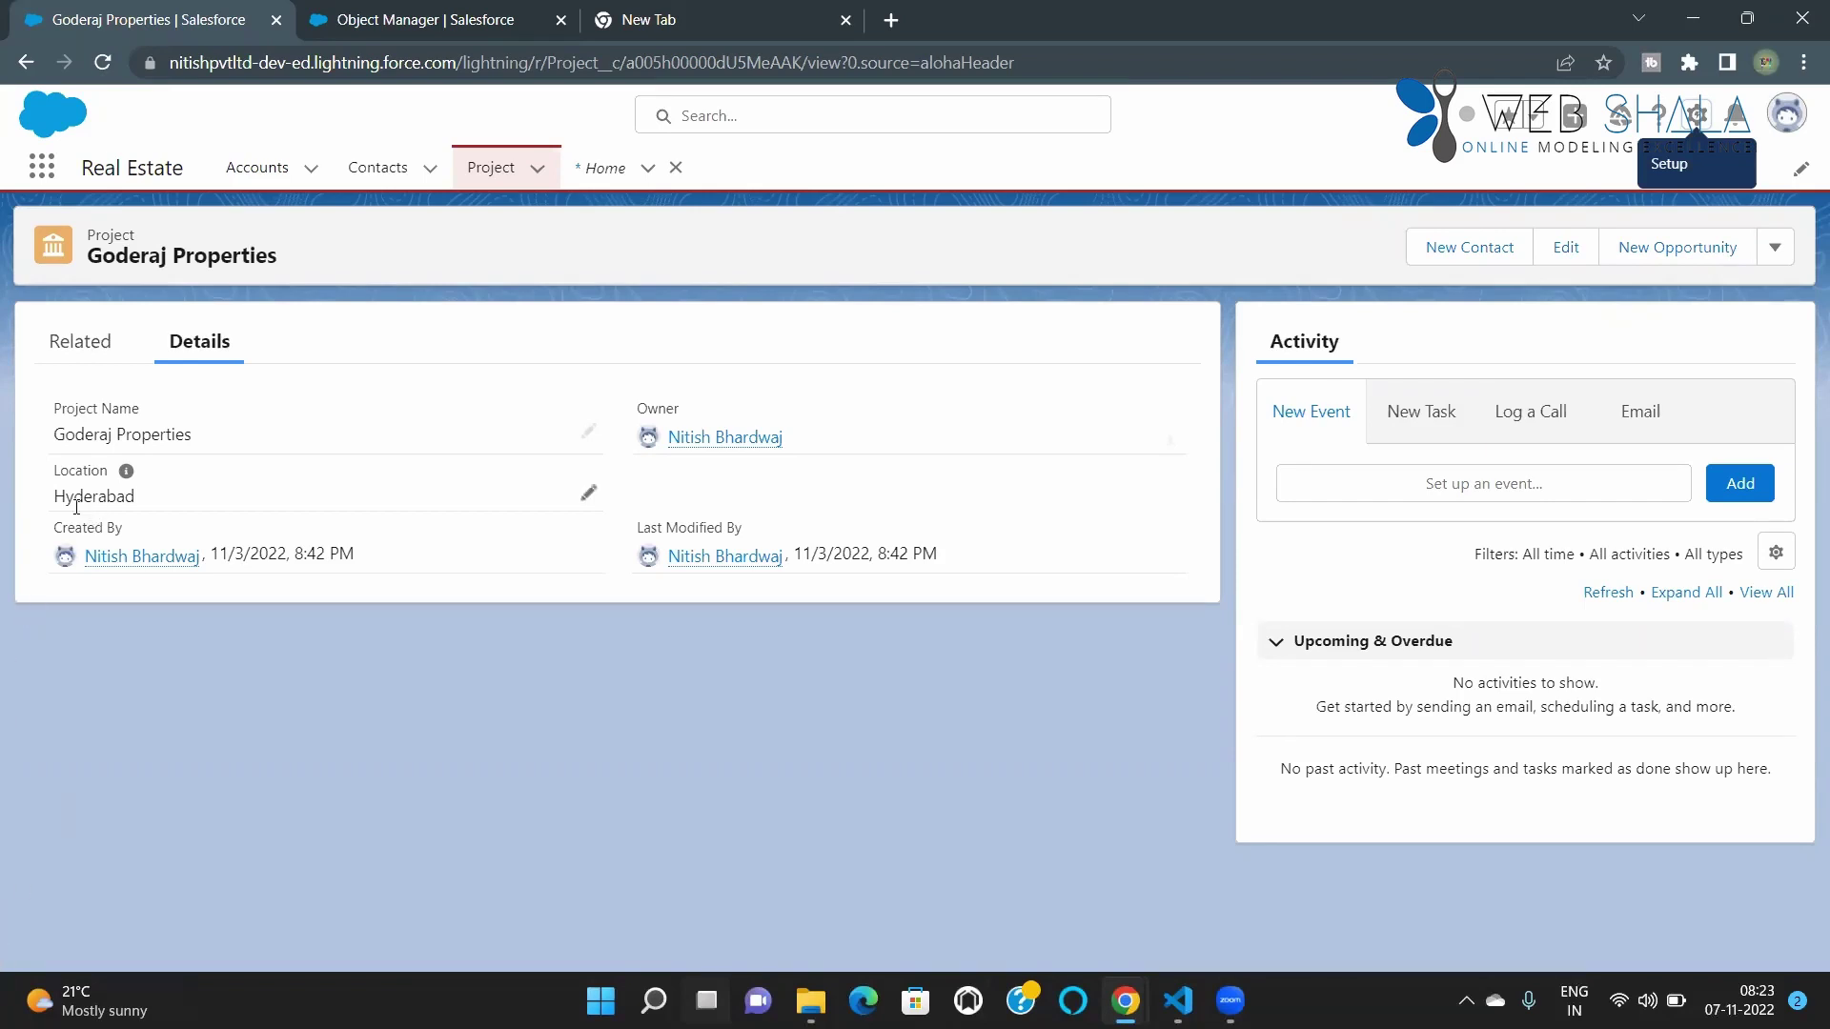
{"action": "left_click", "coordinate": [424, 19]}
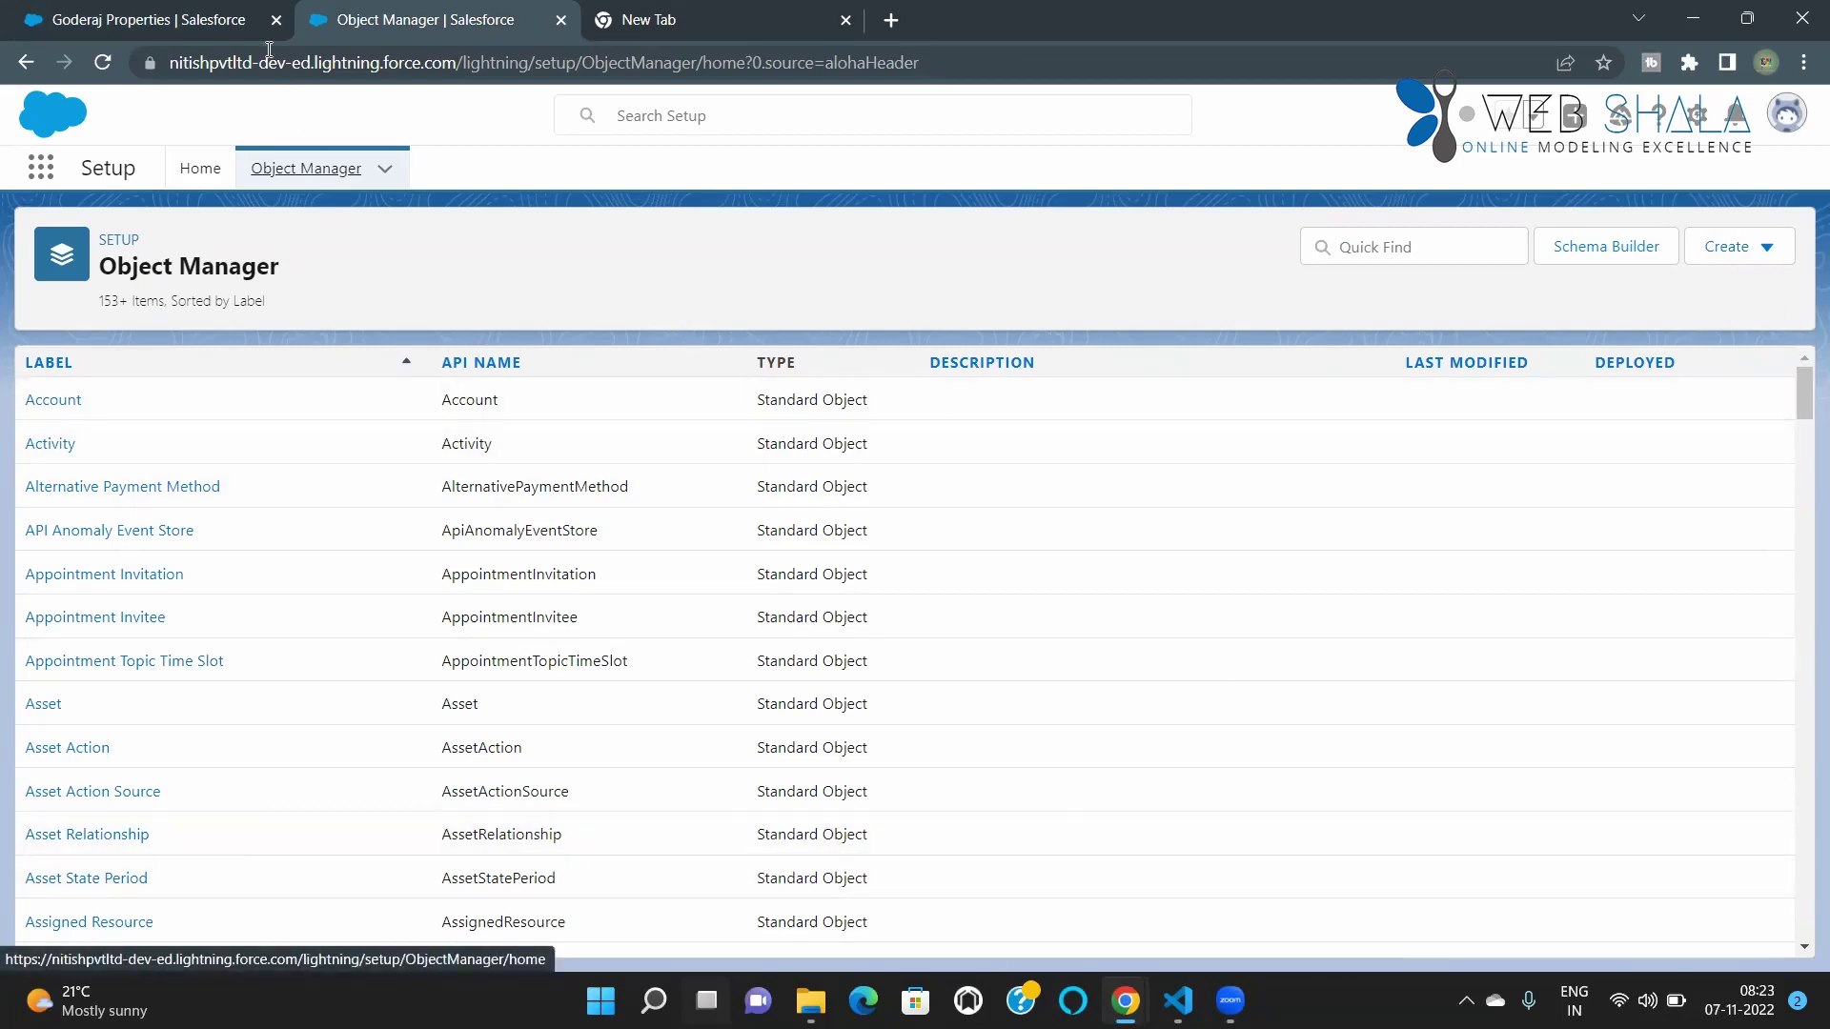
{"action": "left_click", "coordinate": [157, 17]}
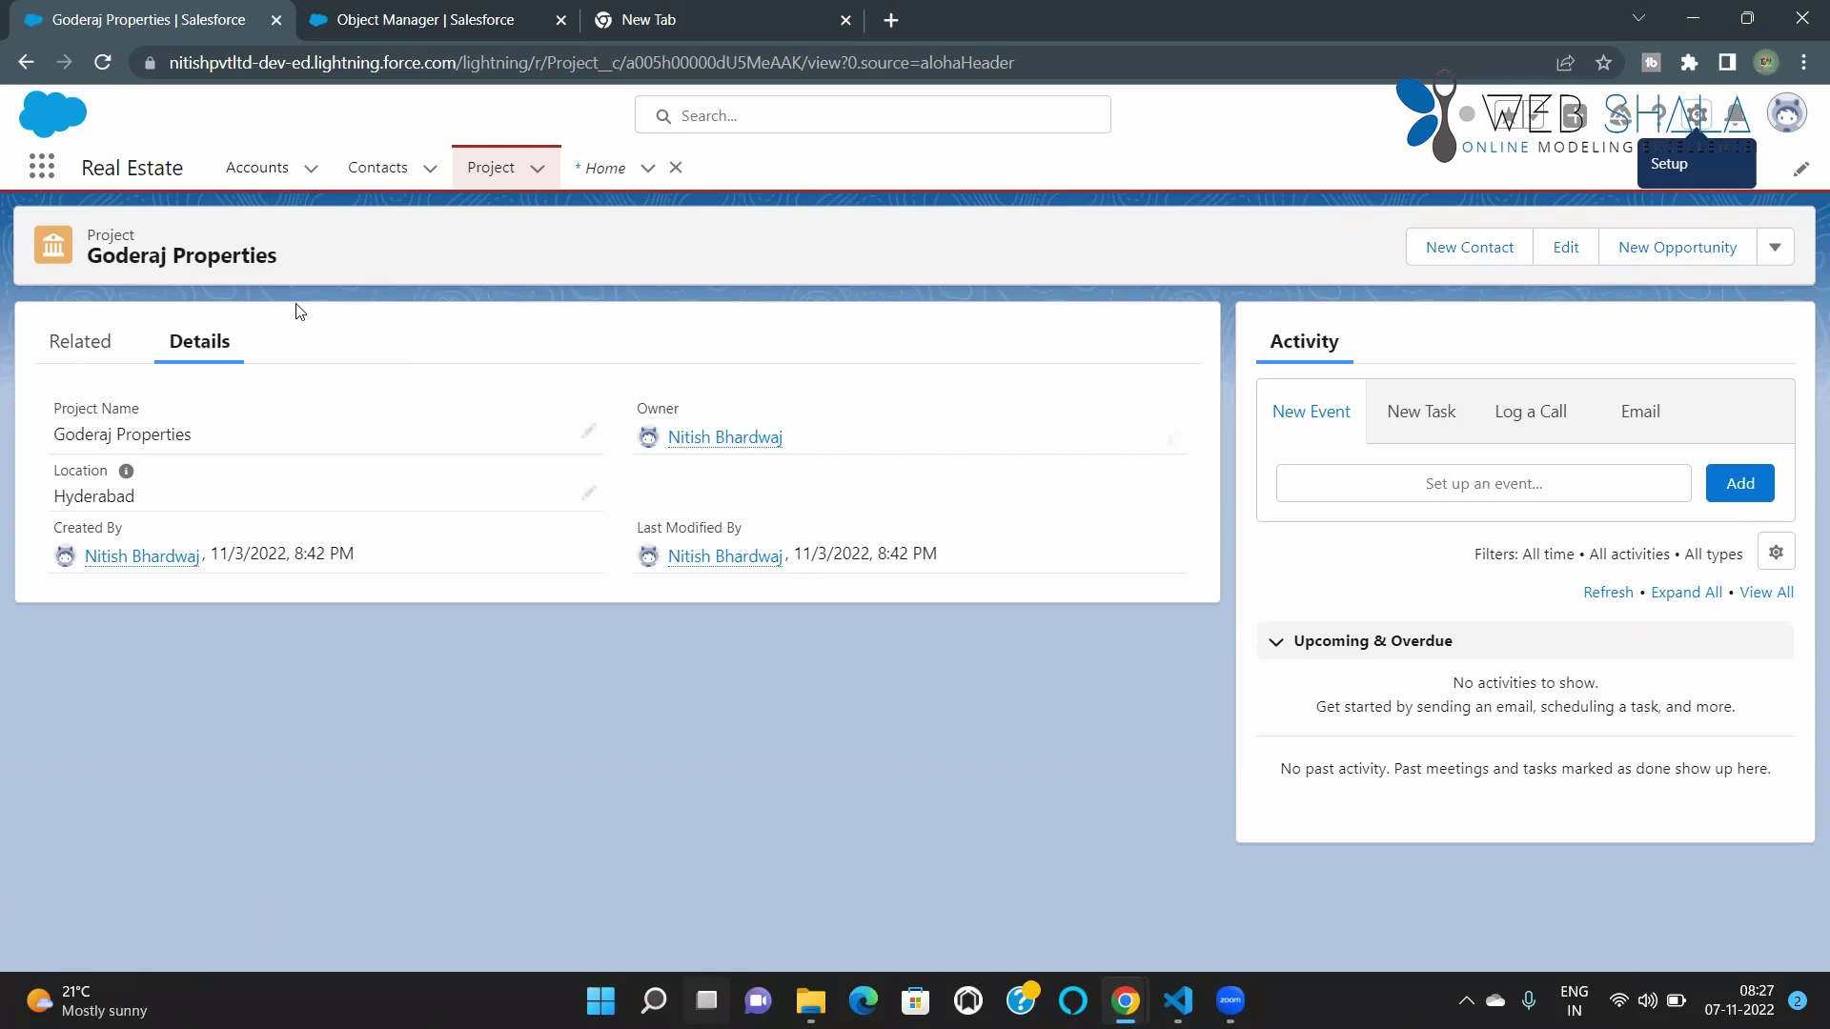
{"action": "left_click", "coordinate": [389, 30]}
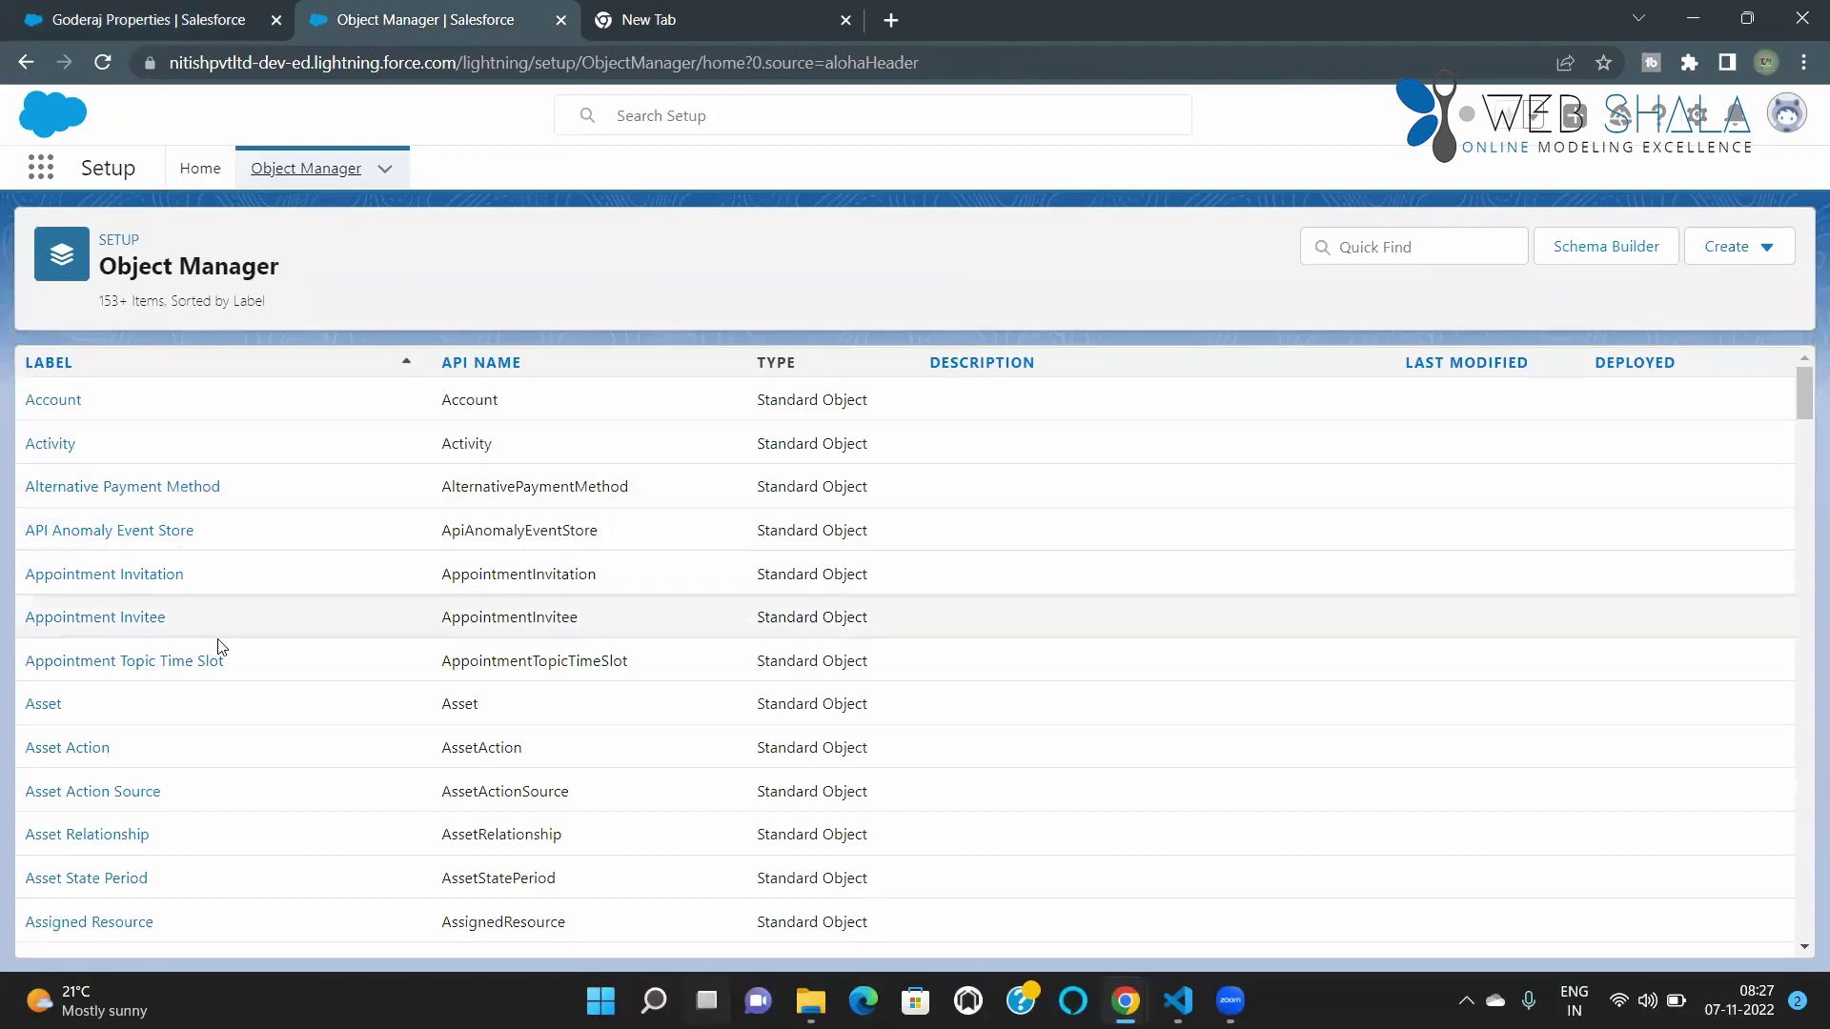
Find the custom object Project in the Object Manager and open its Fields & Relationships
{"action": "left_click", "coordinate": [1336, 253]}
{"action": "type", "text": "project"}
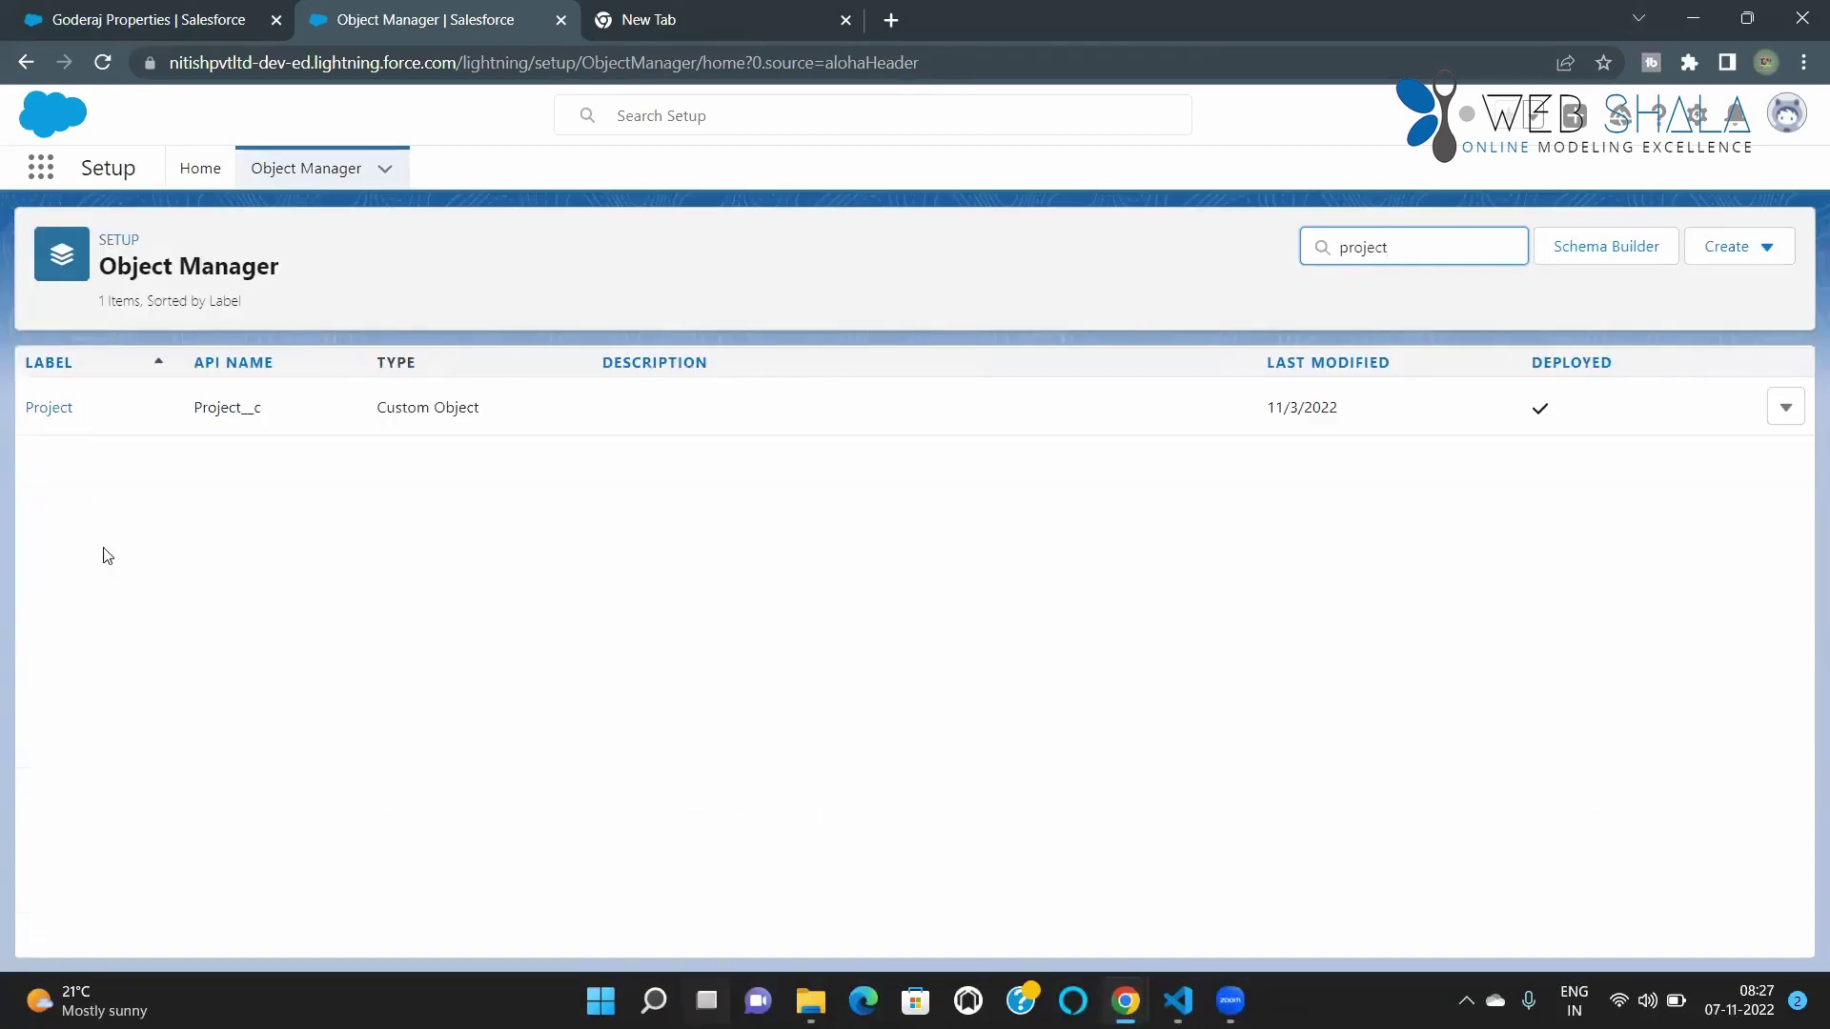
{"action": "left_click", "coordinate": [48, 412]}
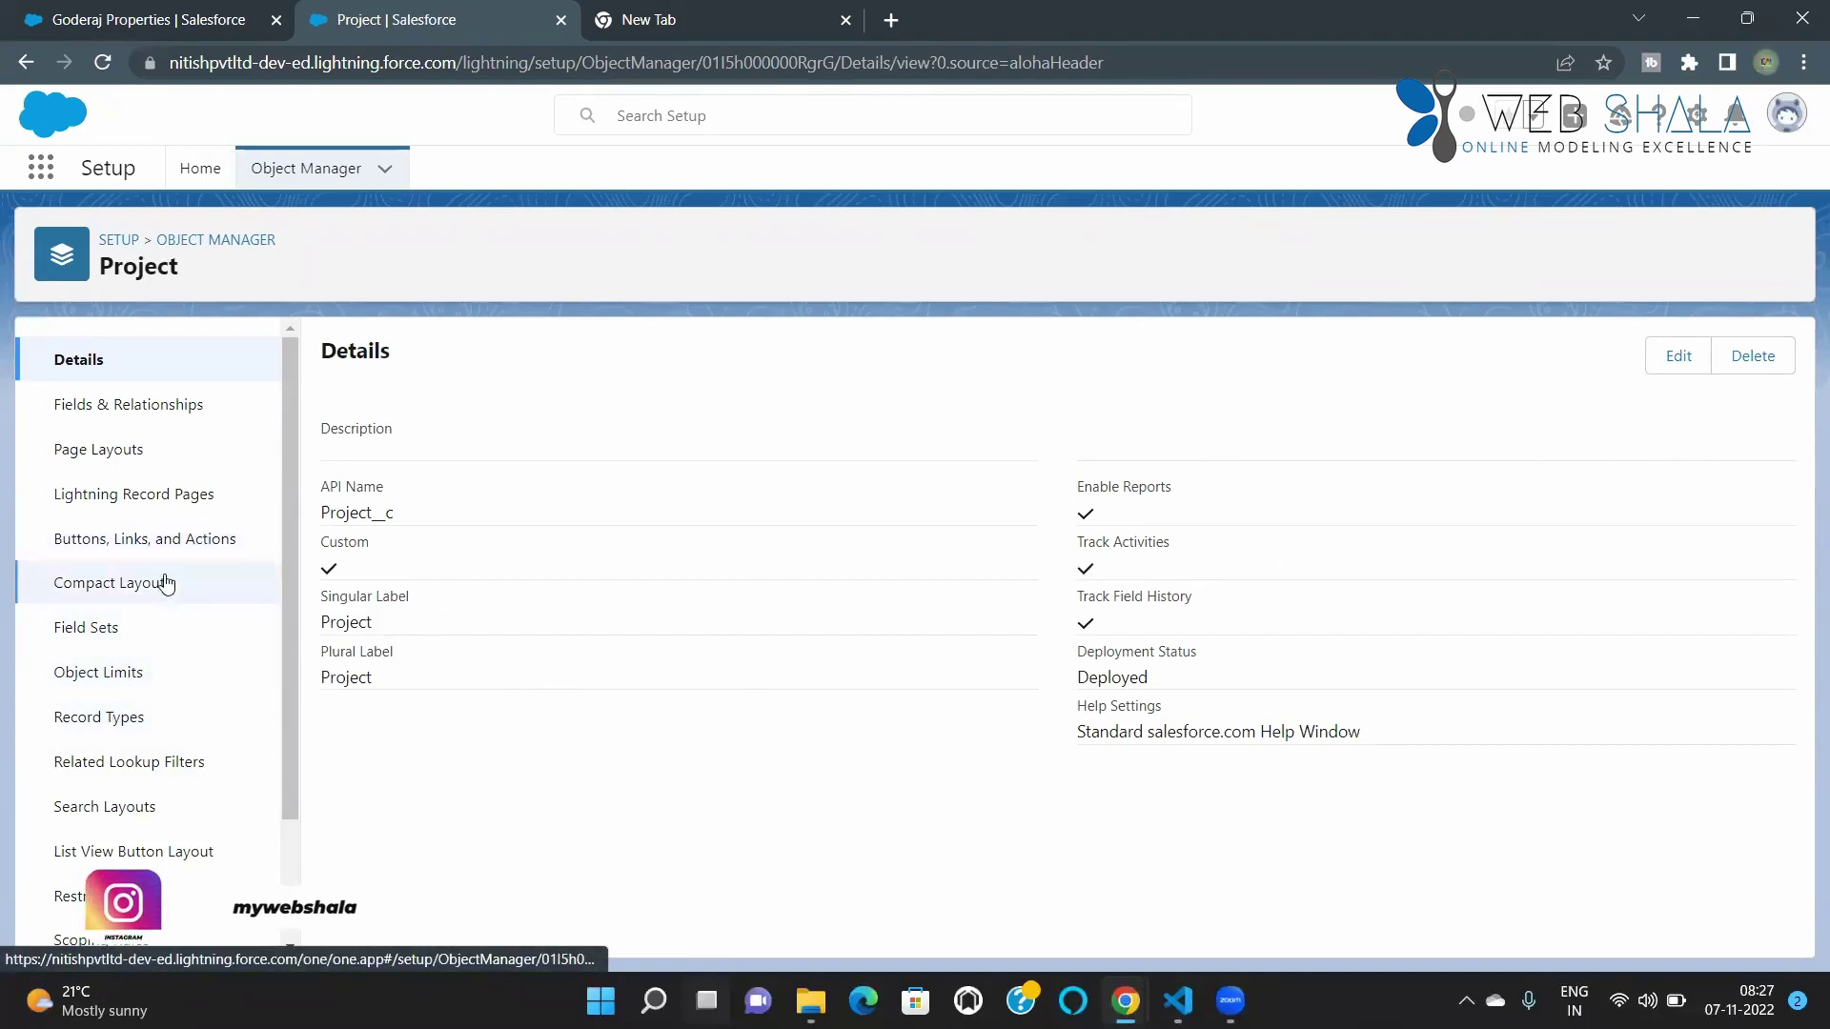
{"action": "left_click", "coordinate": [134, 416]}
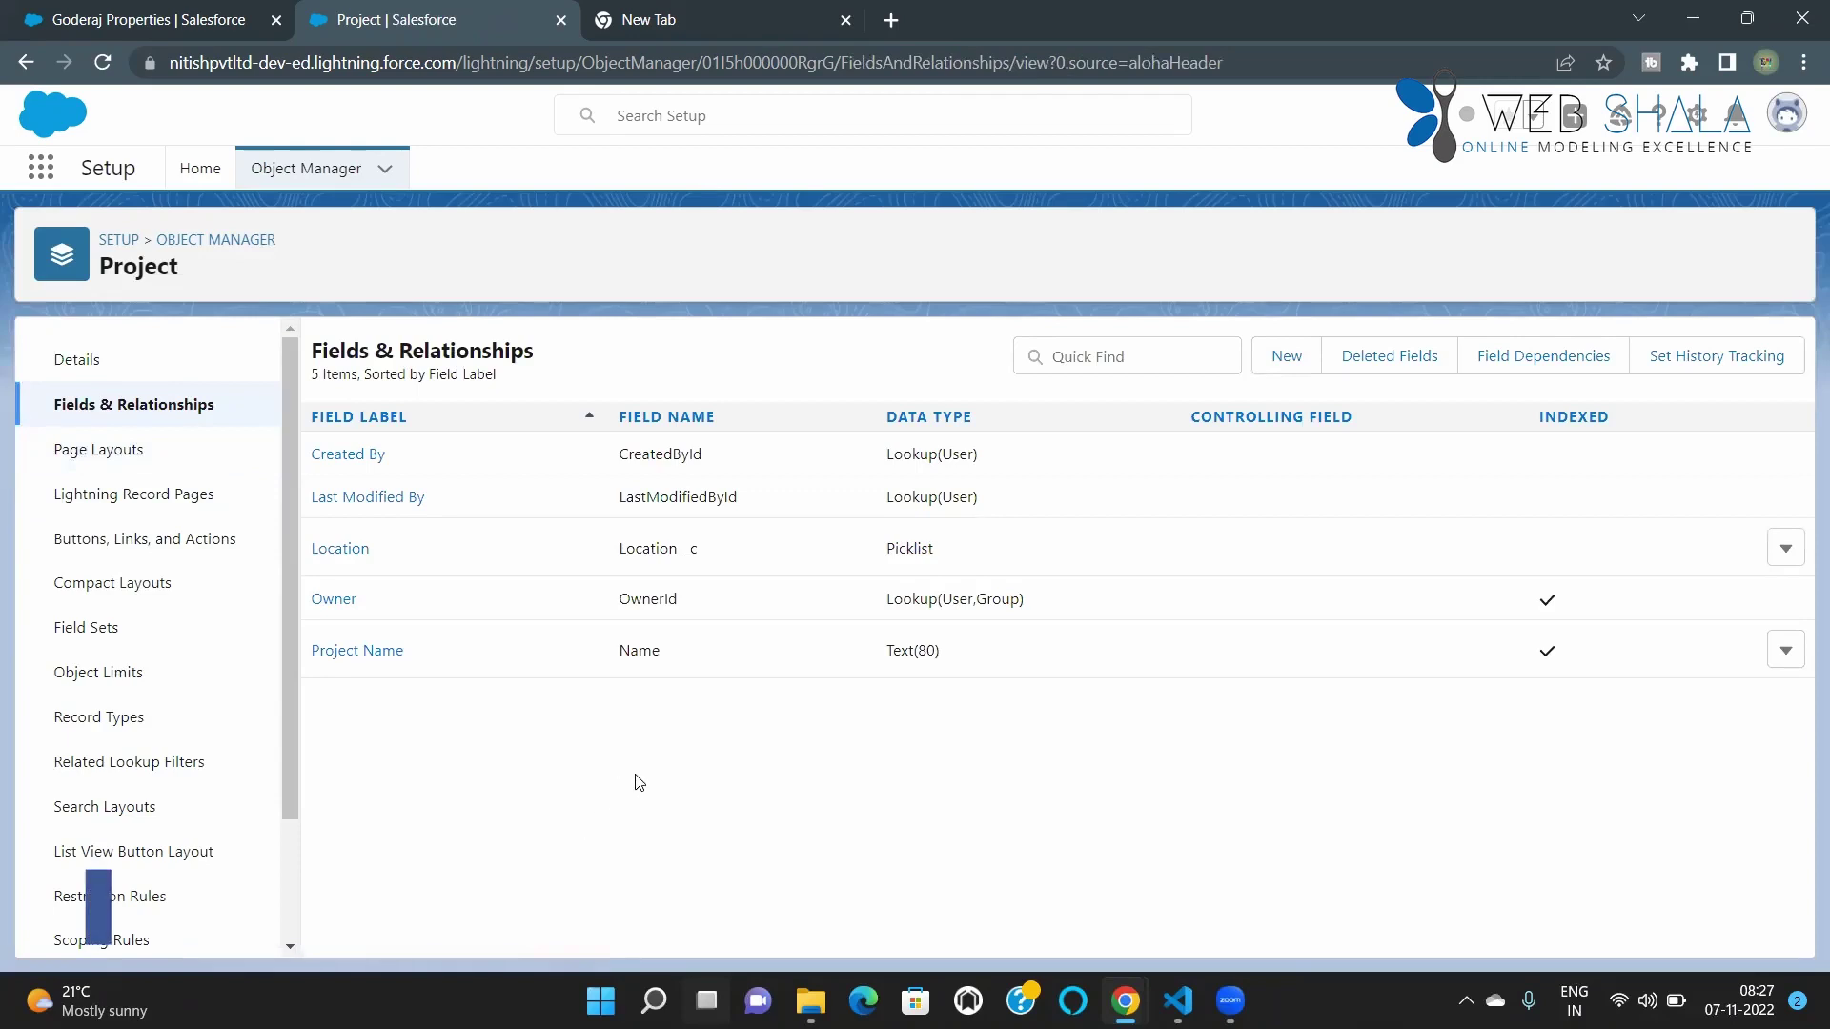
Start a new custom field on Project, choose the Picklist data type and proceed to the field details
{"action": "left_click", "coordinate": [1288, 362]}
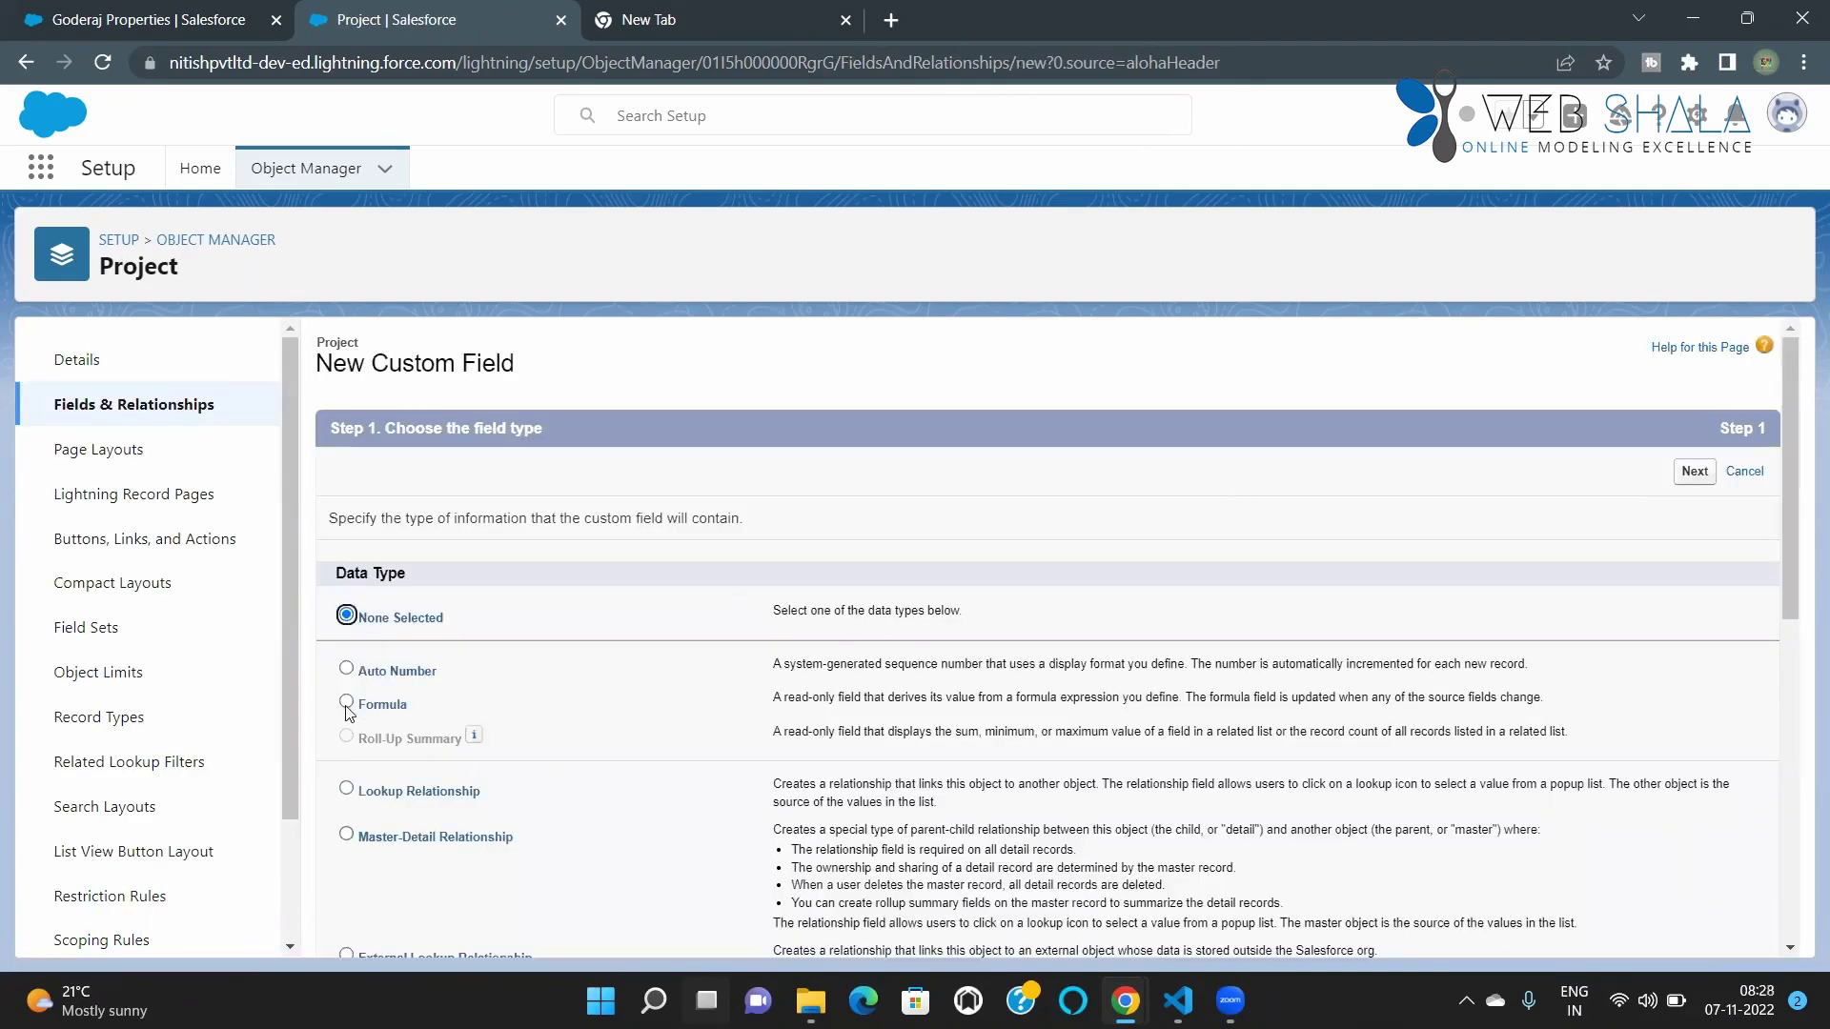
{"action": "scroll", "coordinate": [424, 815], "scroll_direction": "down", "scroll_amount": 3}
{"action": "scroll", "coordinate": [426, 812], "scroll_direction": "down", "scroll_amount": 5}
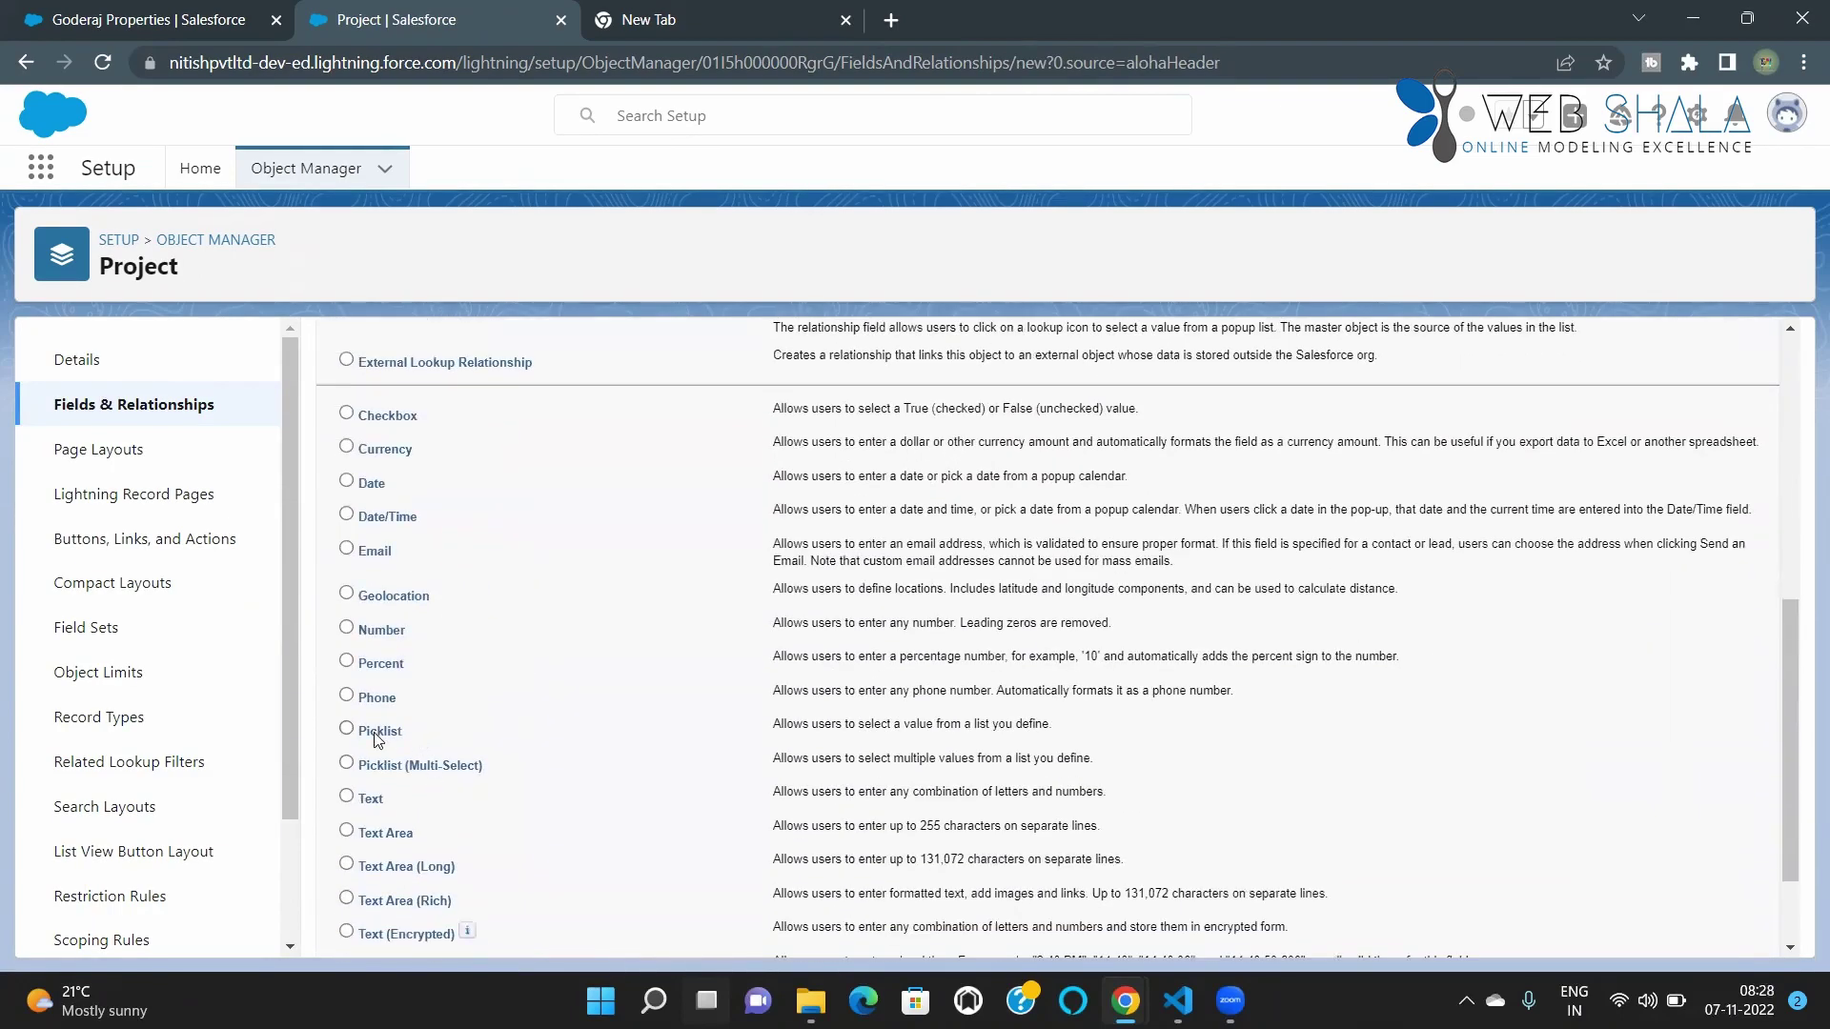
{"action": "left_click", "coordinate": [440, 748]}
{"action": "scroll", "coordinate": [443, 748], "scroll_direction": "down", "scroll_amount": 2}
{"action": "left_click", "coordinate": [1696, 934]}
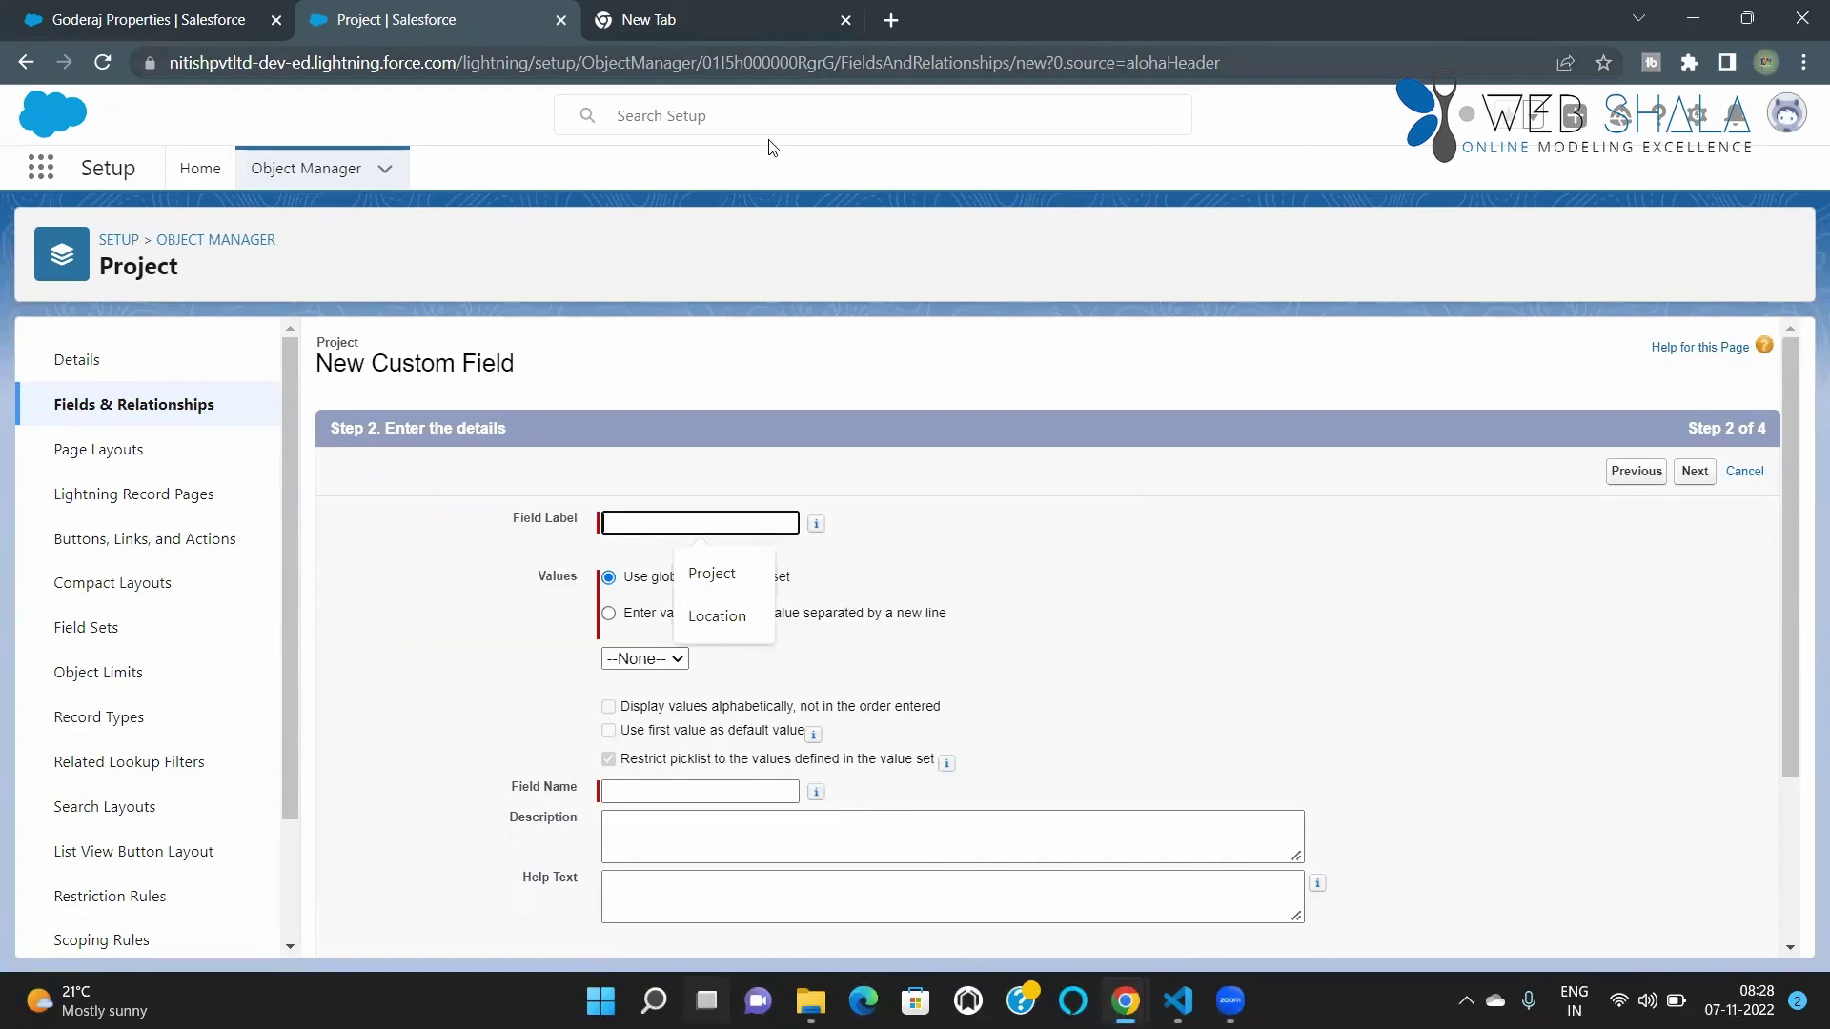
Label the picklist field State and choose to enter its values directly, each on a new line
{"action": "type", "text": "State"}
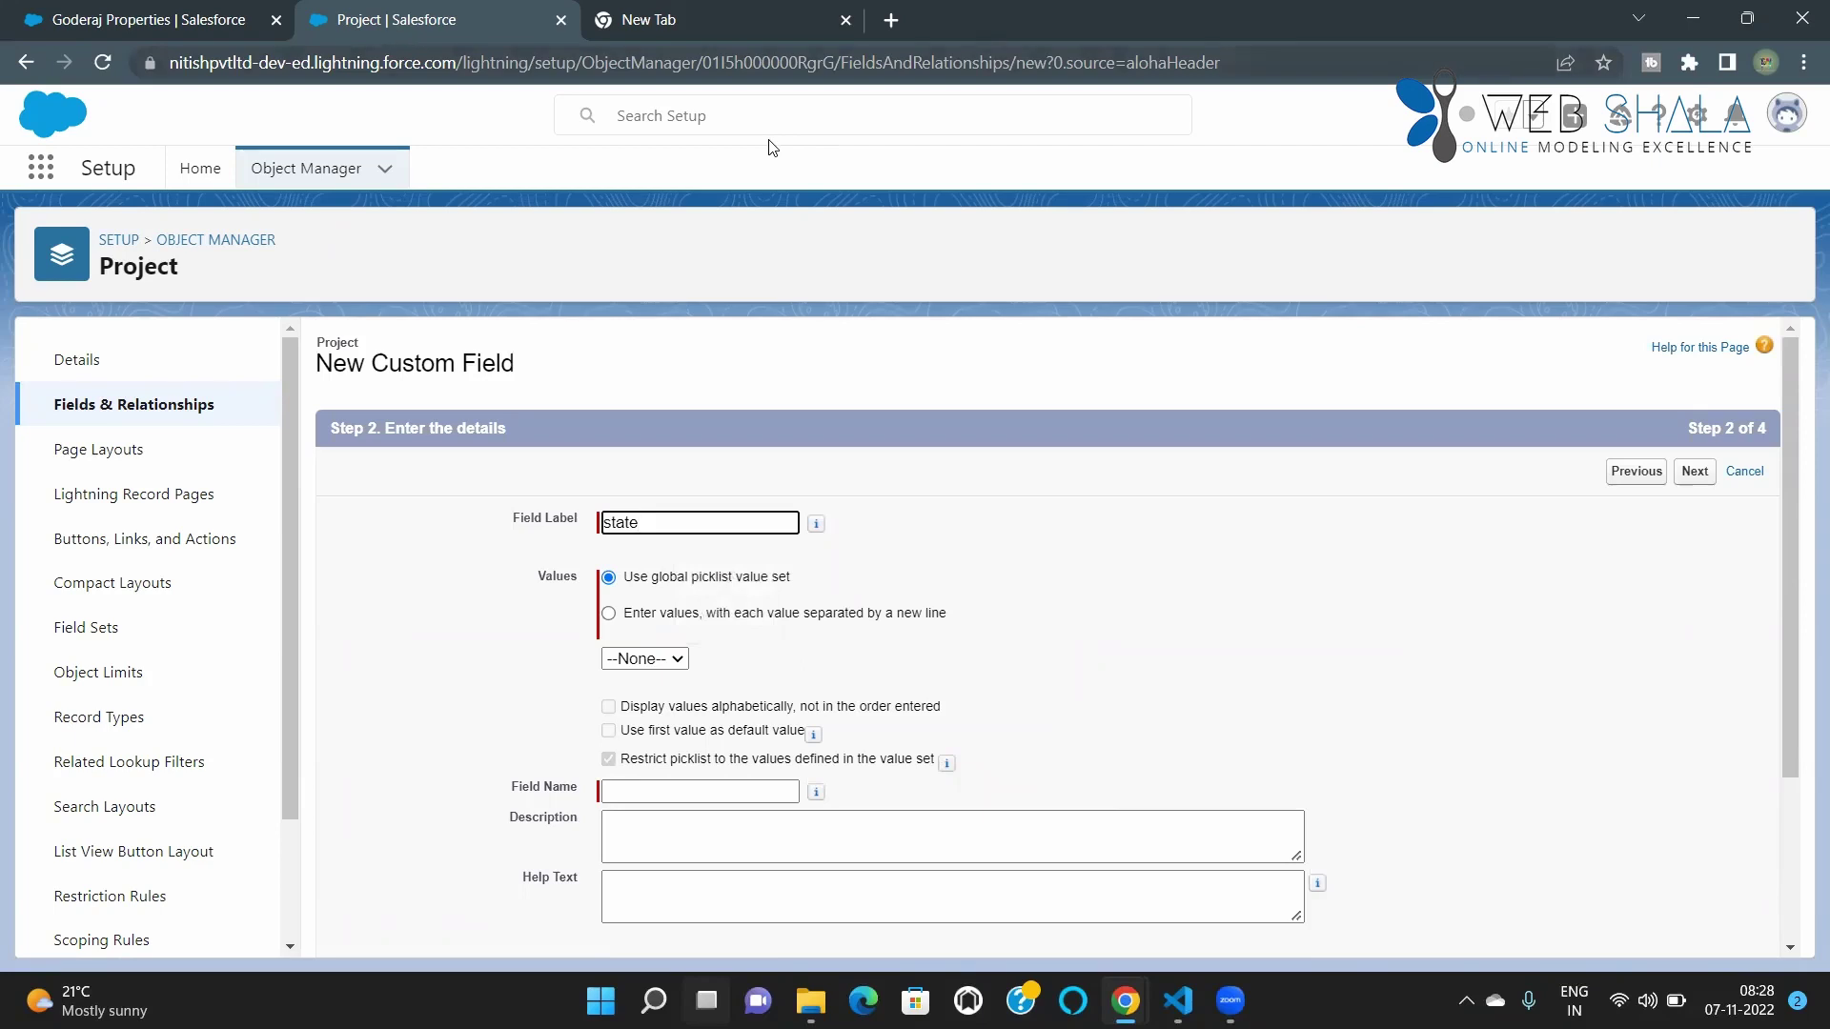
{"action": "key", "text": "BackSpace"}
{"action": "type", "text": "S"}
{"action": "scroll", "coordinate": [1519, 518], "scroll_direction": "down", "scroll_amount": 1}
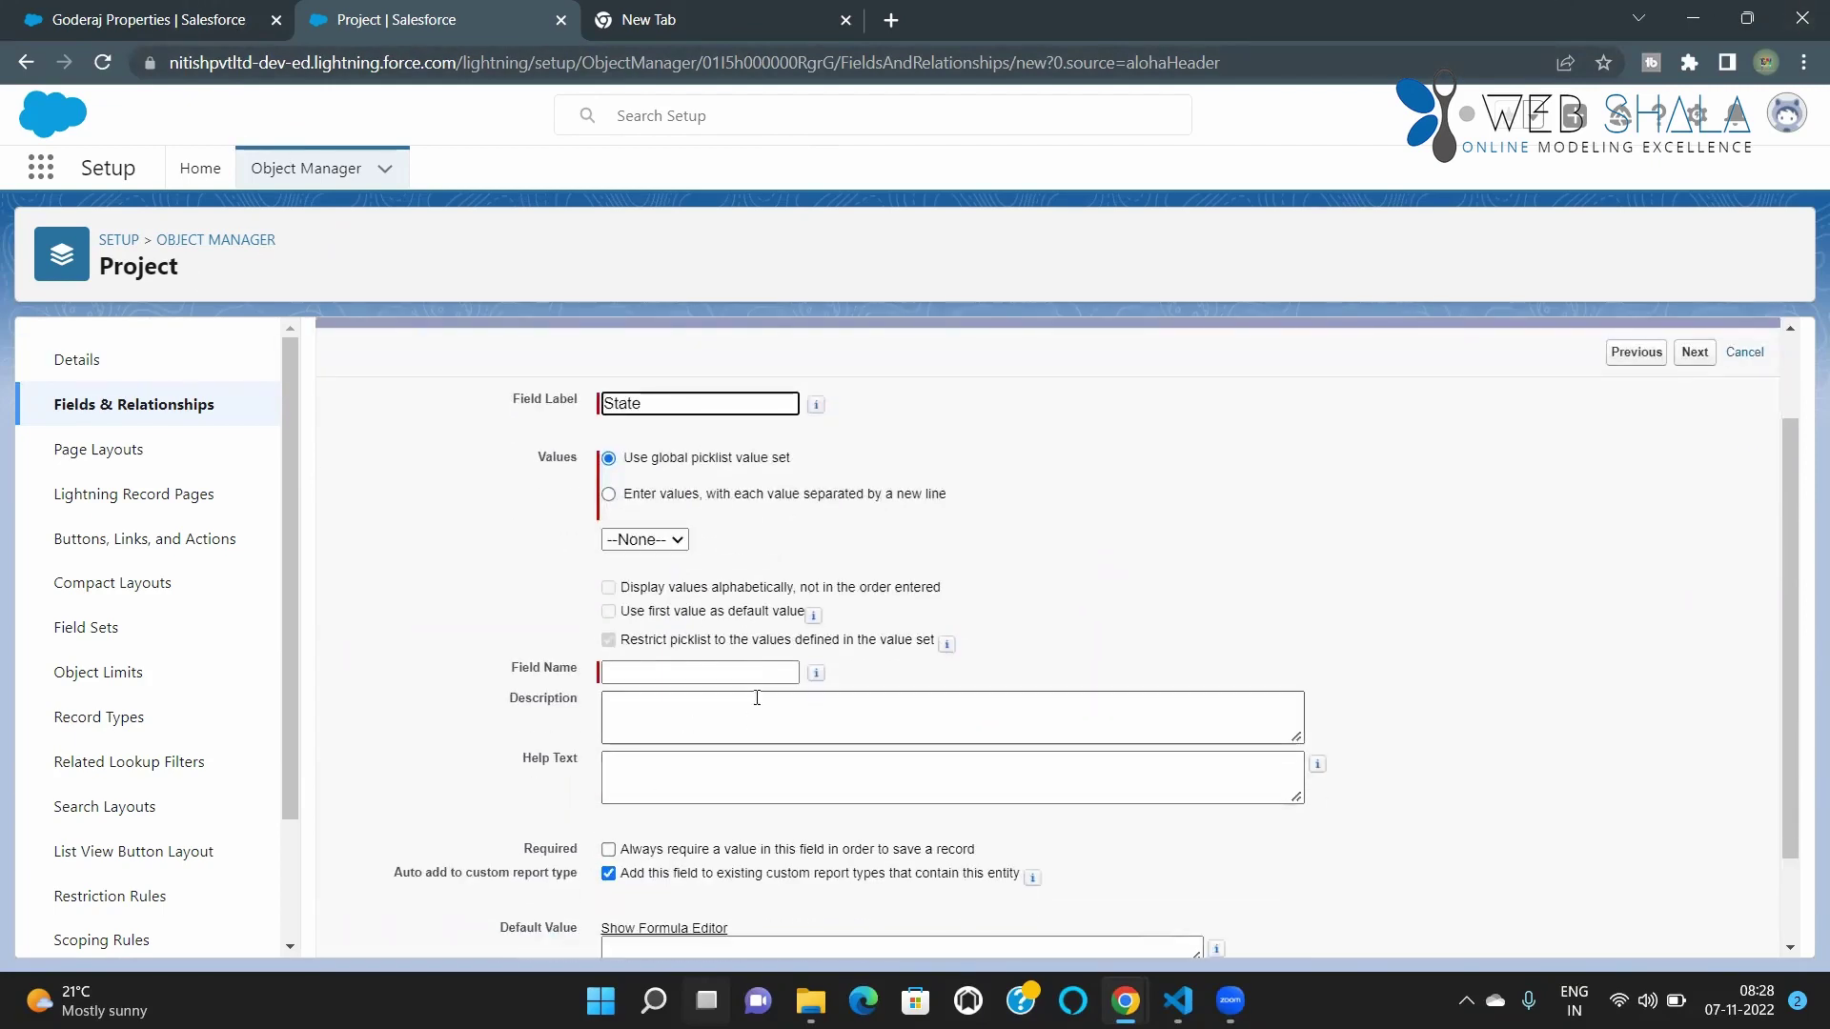
{"action": "left_click", "coordinate": [610, 494]}
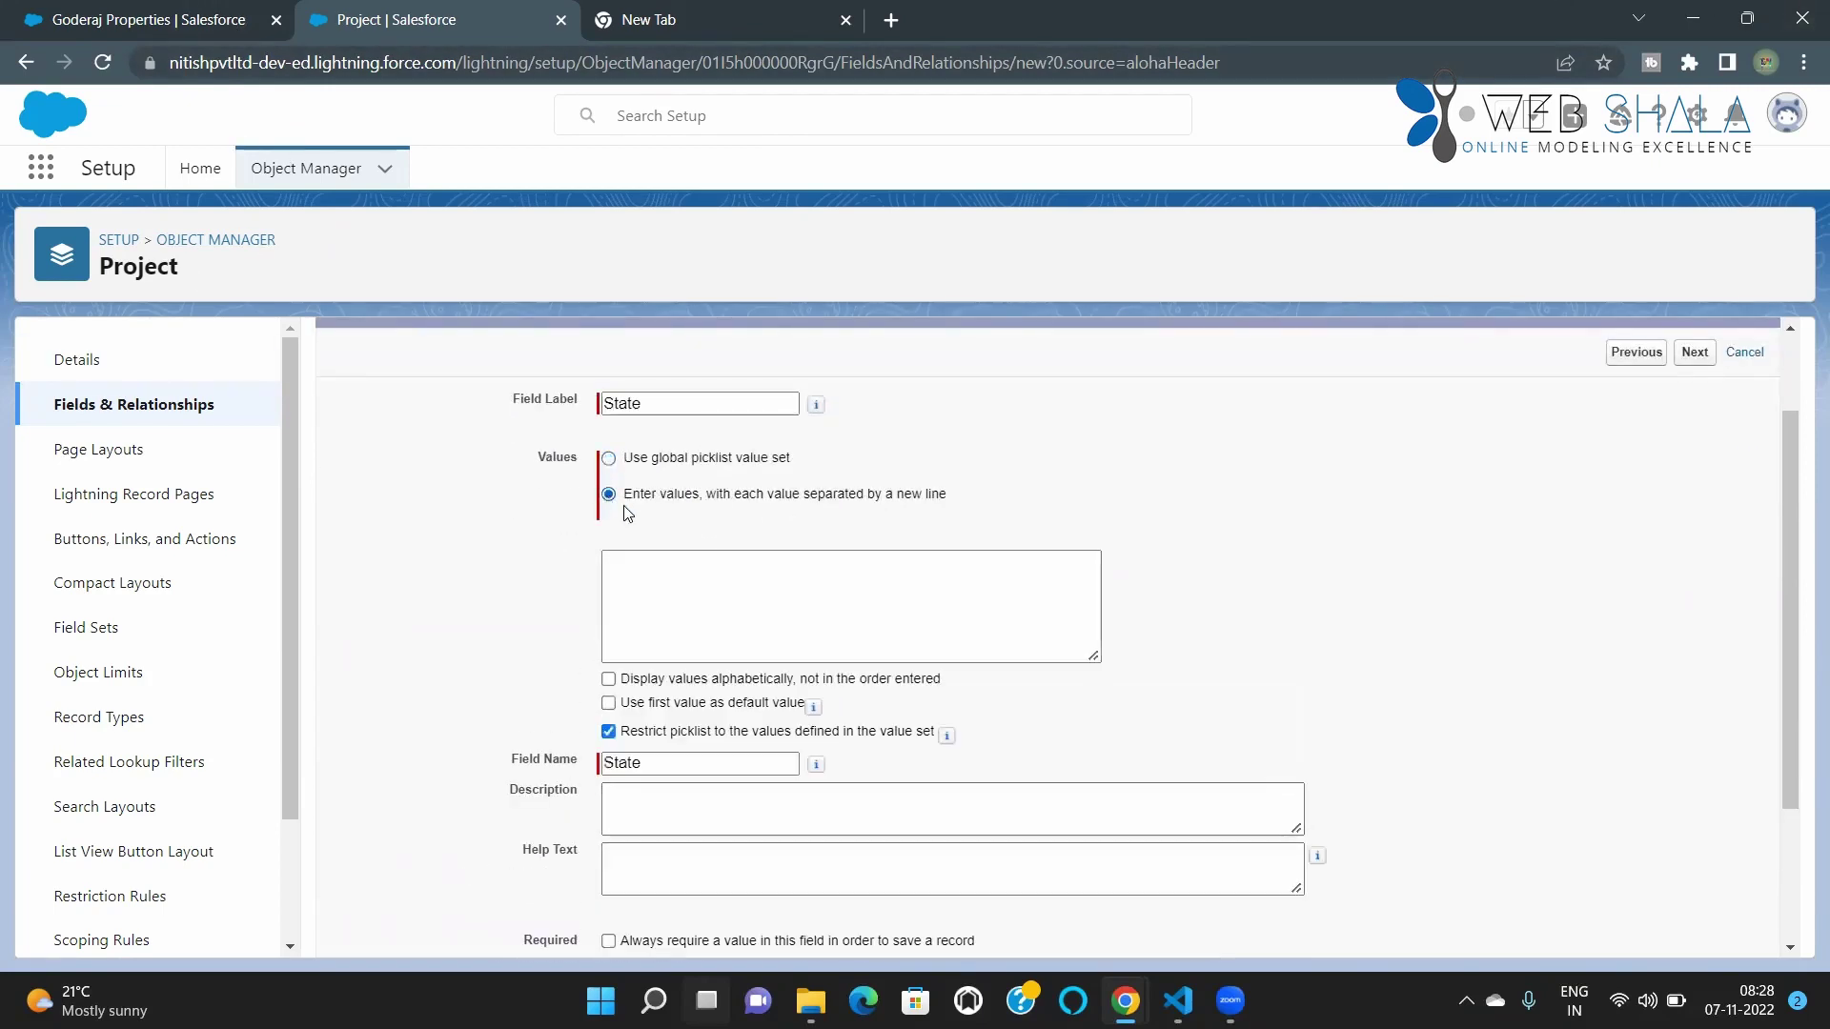
Enter Delhi and Uttar-Pradesh on separate lines as the first two values of the State picklist
{"action": "left_click", "coordinate": [675, 579]}
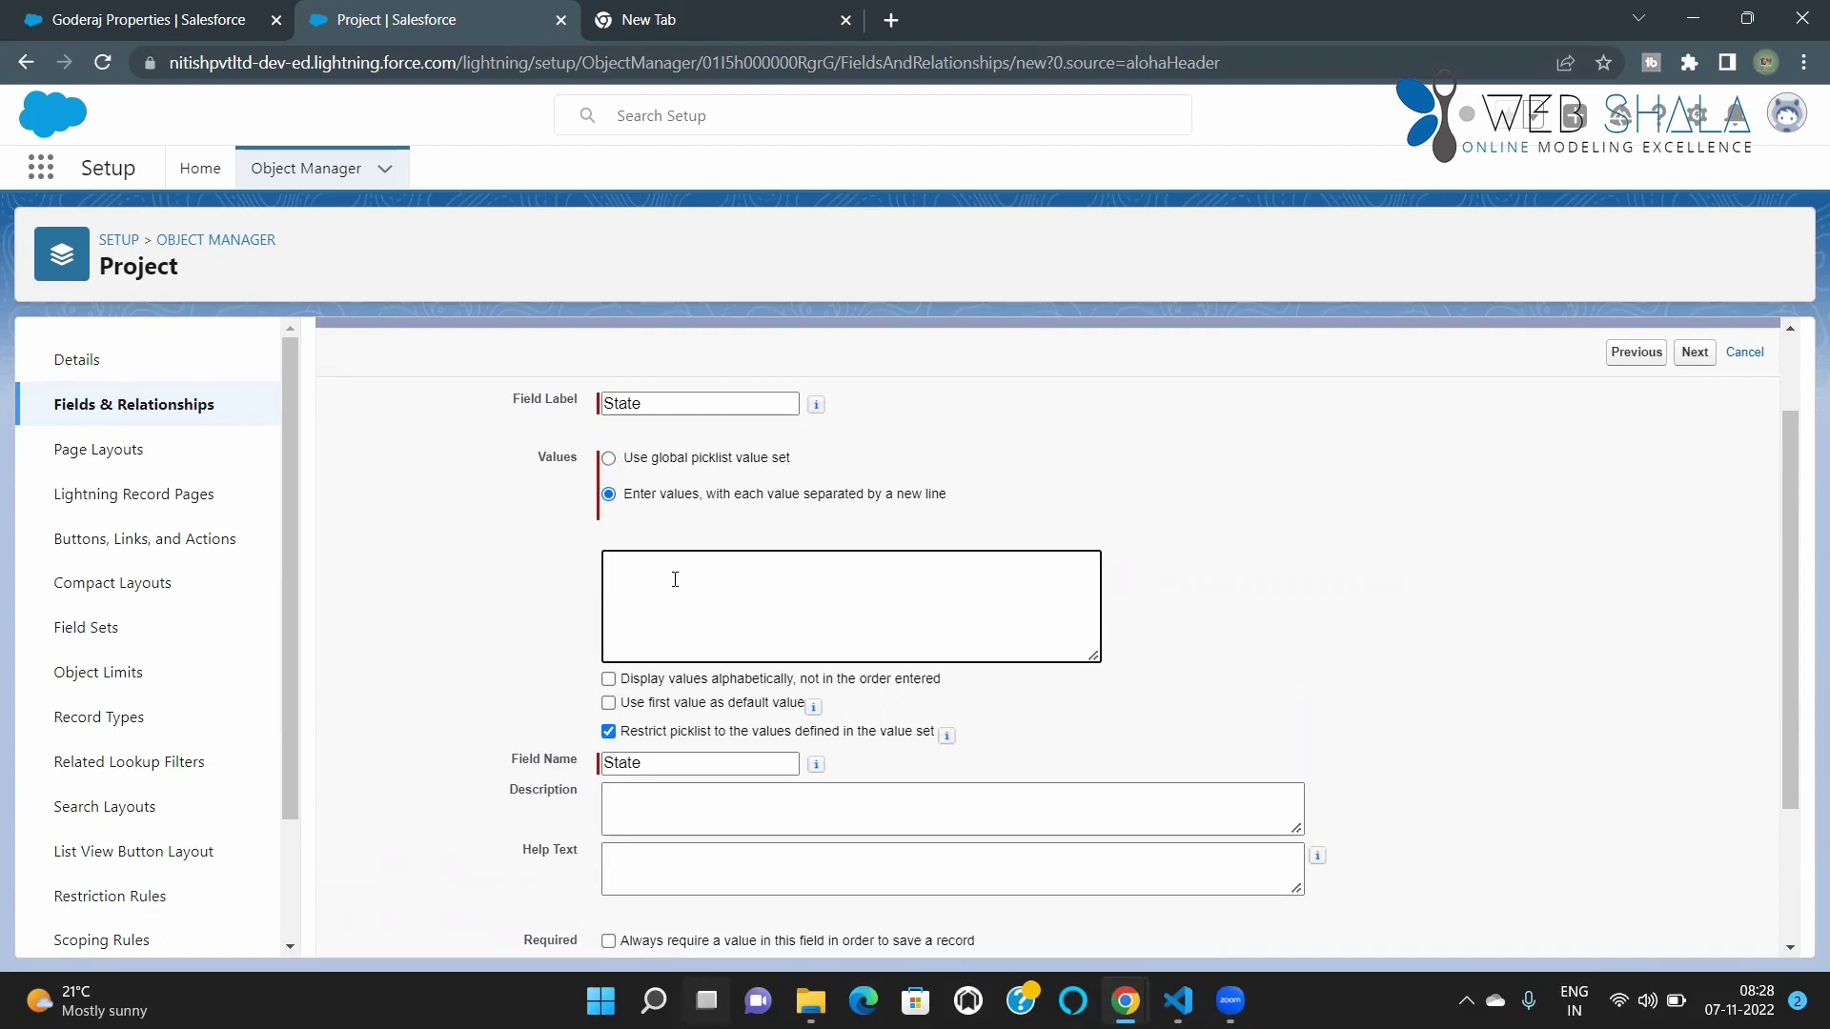
{"action": "type", "text": "Delhi"}
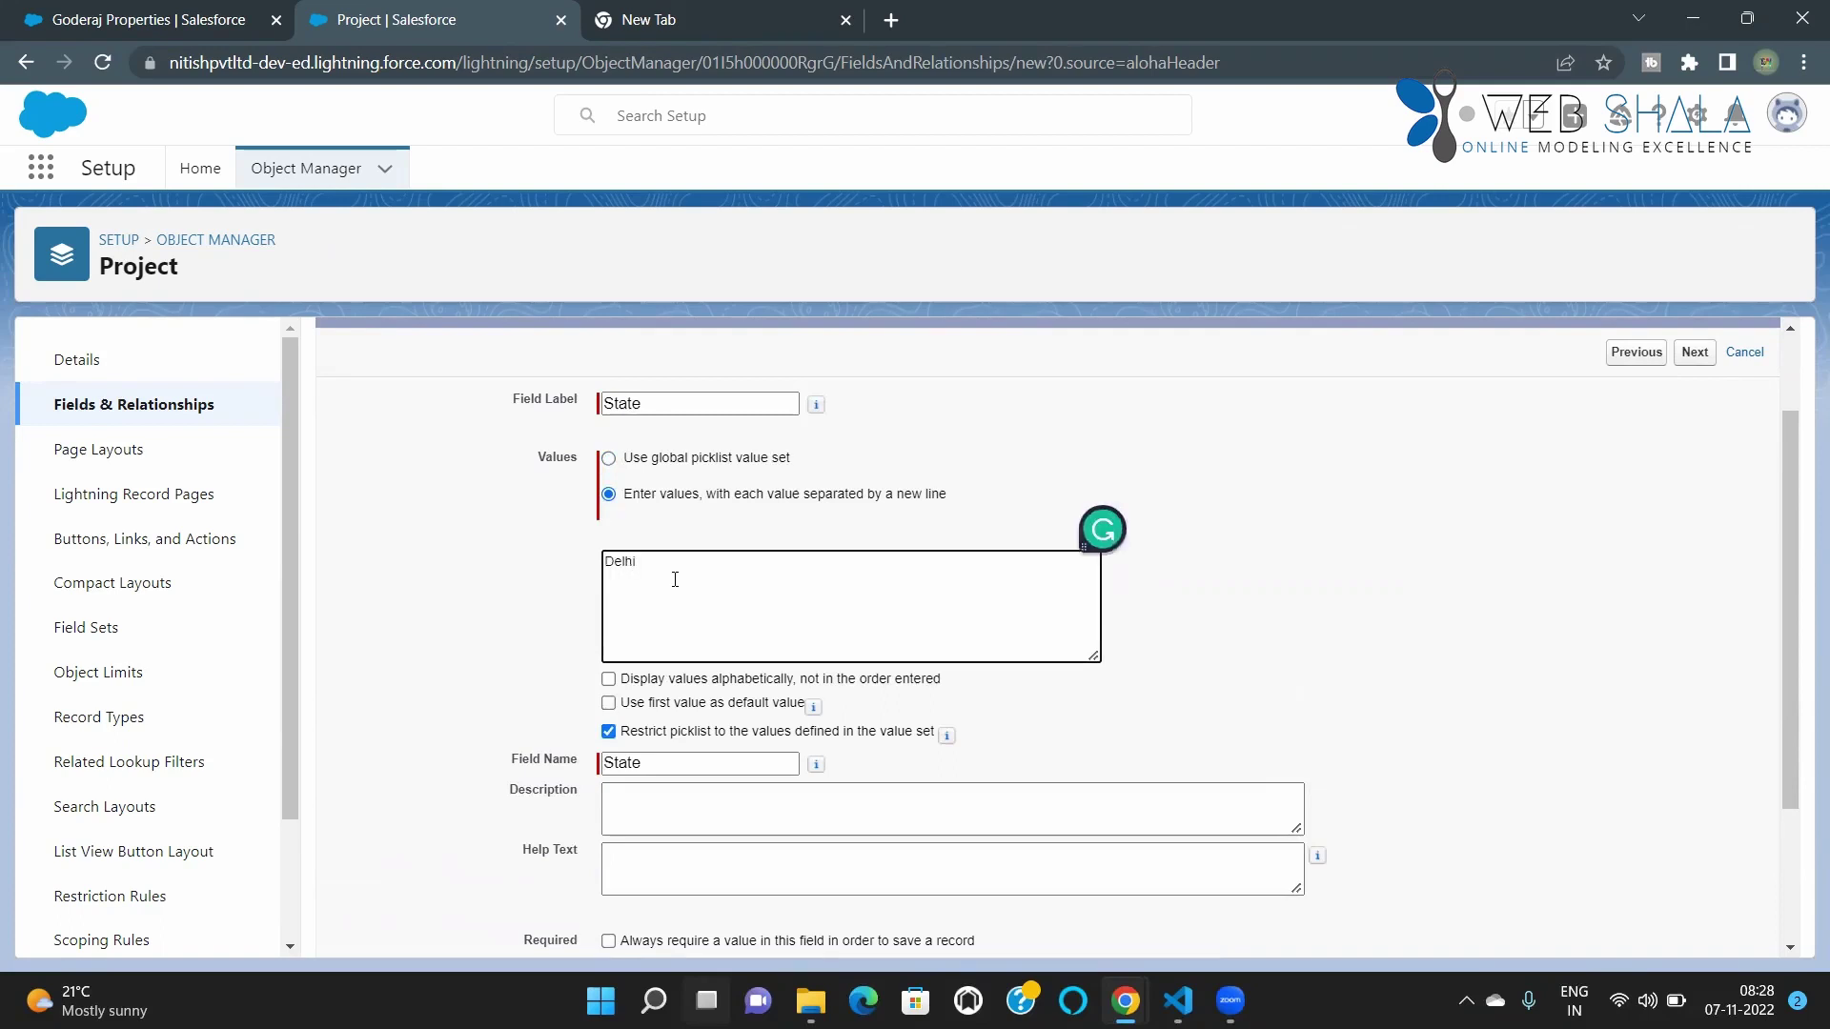
{"action": "type", "text": ",Uttar"}
{"action": "key", "text": "BackSpace"}
{"action": "key", "text": "BackSpace"}
{"action": "key", "text": "Return"}
{"action": "type", "text": "Uttarprad"}
{"action": "key", "text": "BackSpace"}
{"action": "key", "text": "BackSpace"}
{"action": "key", "text": "BackSpace"}
{"action": "key", "text": "BackSpace"}
{"action": "key", "text": "BackSpace"}
{"action": "key", "text": "BackSpace"}
{"action": "key", "text": "BackSpace"}
{"action": "key", "text": "BackSpace"}
{"action": "key", "text": "BackSpace"}
{"action": "type", "text": "Uttarpre"}
{"action": "key", "text": "BackSpace"}
{"action": "key", "text": "BackSpace"}
{"action": "key", "text": "BackSpace"}
{"action": "type", "text": "ar-pr"}
{"action": "key", "text": "BackSpace"}
{"action": "type", "text": "Pradesh"}
{"action": "key", "text": "Return"}
Add Madhya-Pradesh on a new line as the third State picklist value
{"action": "type", "text": "Ma"}
{"action": "type", "text": "shya"}
{"action": "type", "text": "-P"}
{"action": "type", "text": "Pra"}
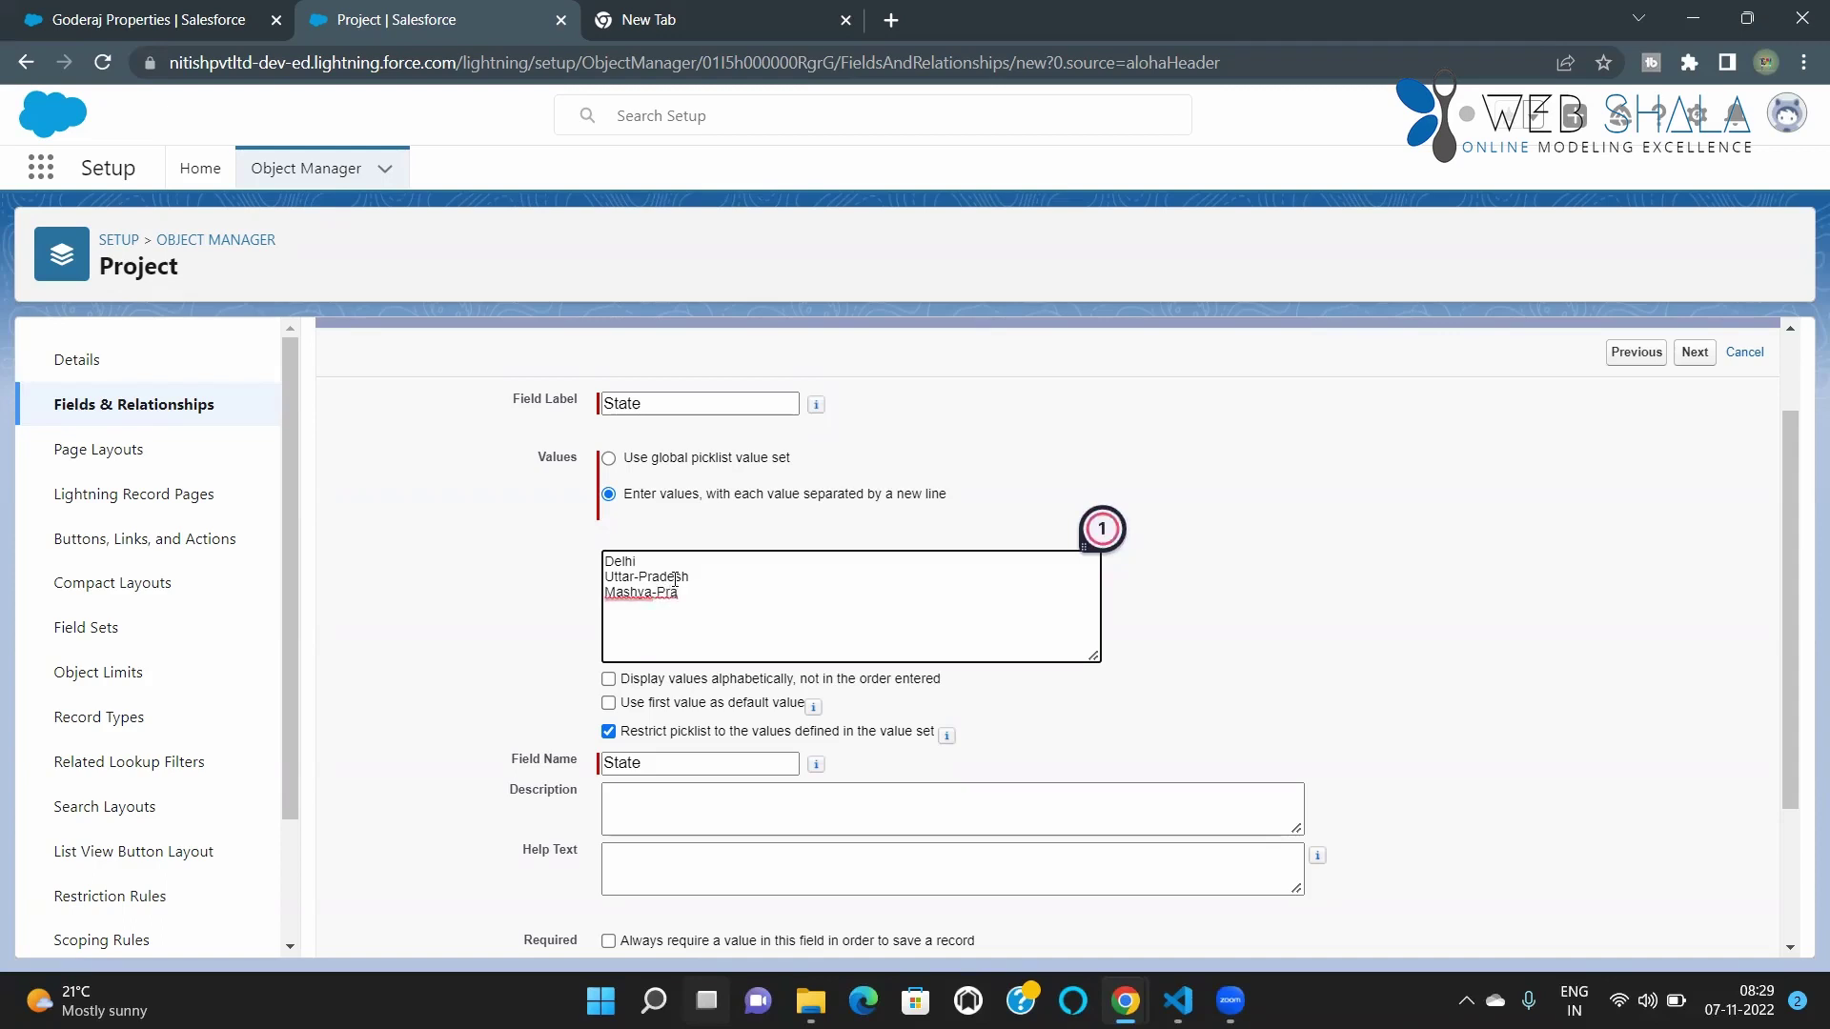
{"action": "type", "text": "desh"}
{"action": "key", "text": "Return"}
{"action": "mouse_move", "coordinate": [633, 598]}
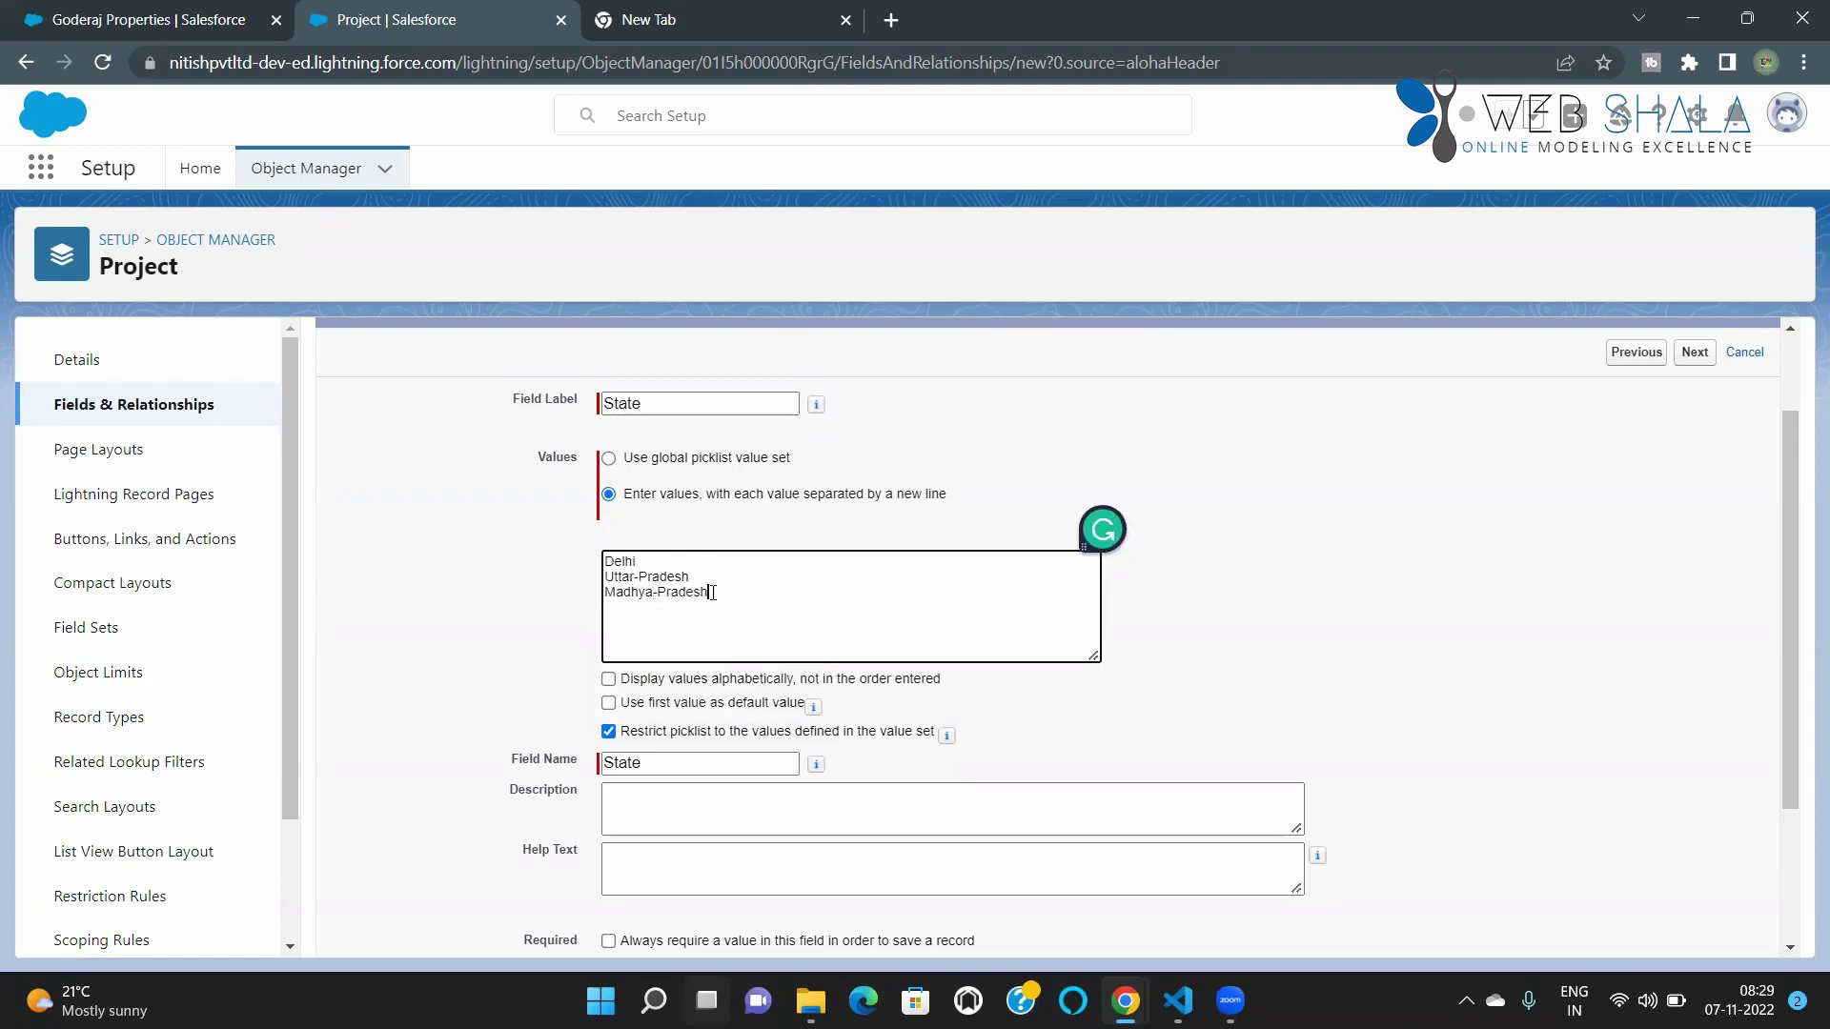
Add Haryana and Rajasthan on new lines of the State values, using the suggested spelling for Rajasthan
{"action": "type", "text": "Haryana"}
{"action": "key", "text": "Return"}
{"action": "type", "text": "Rajist"}
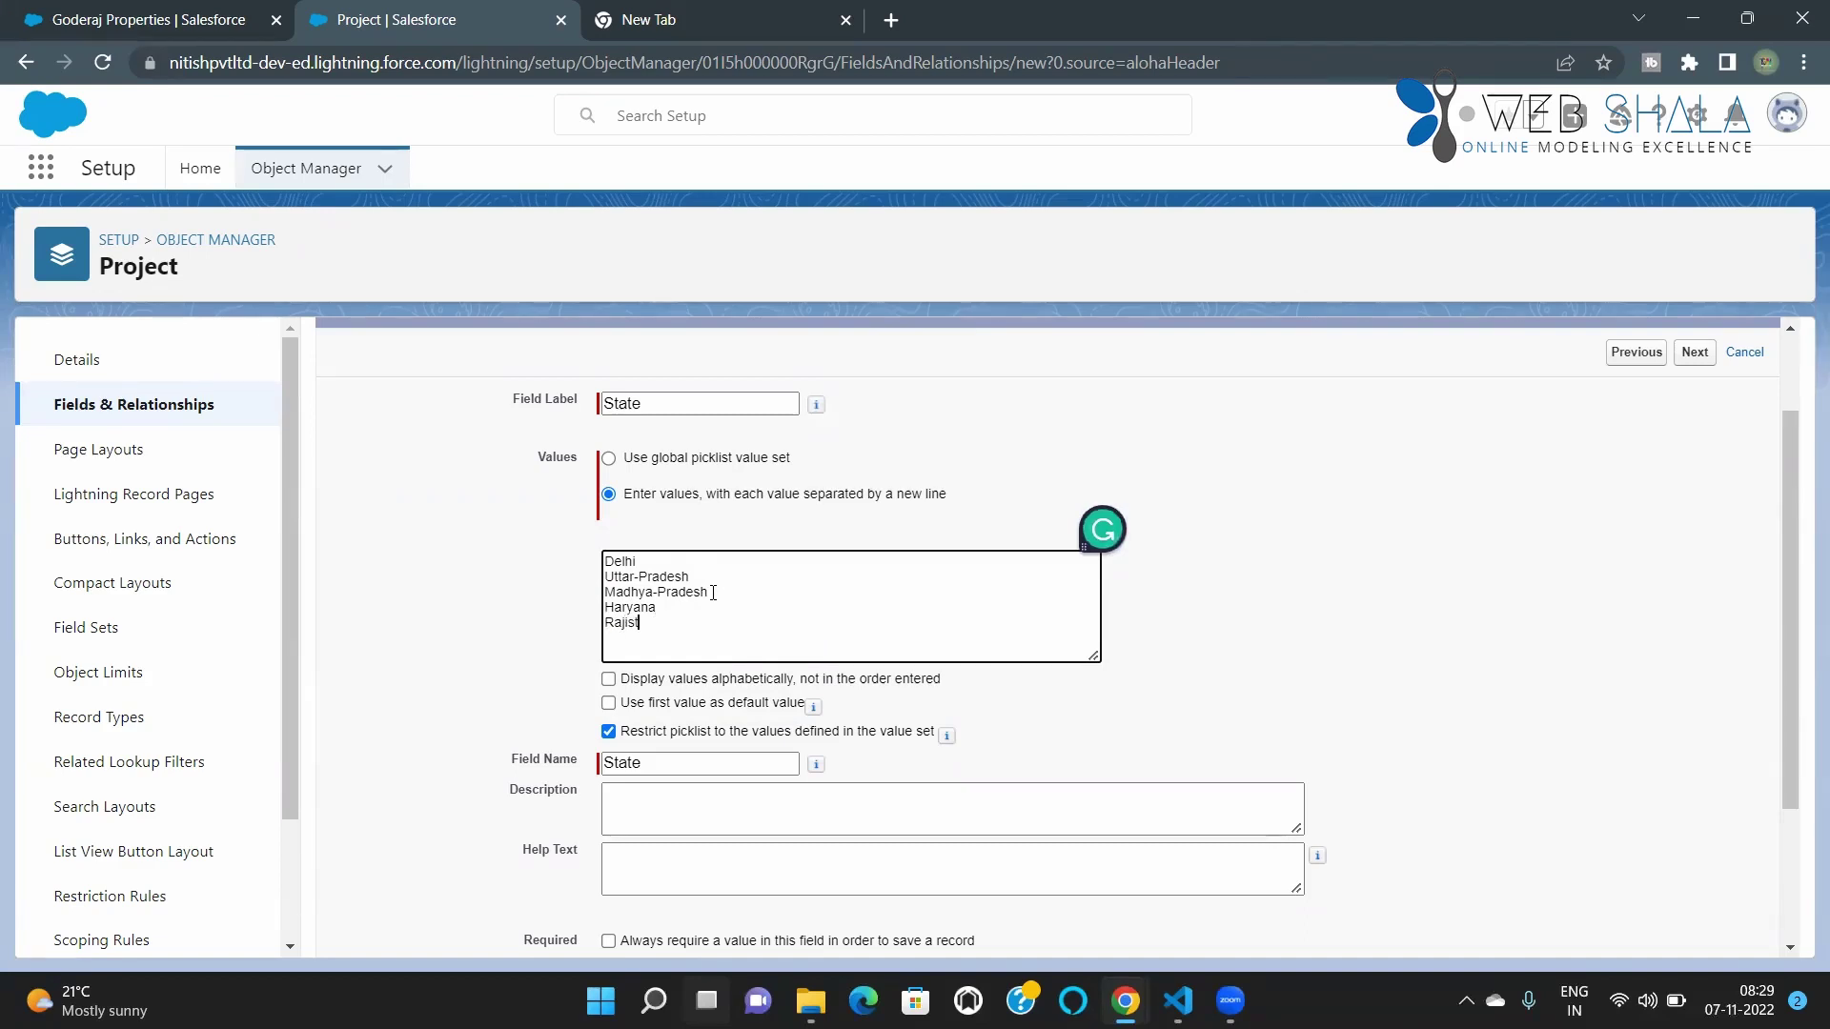
{"action": "type", "text": "han"}
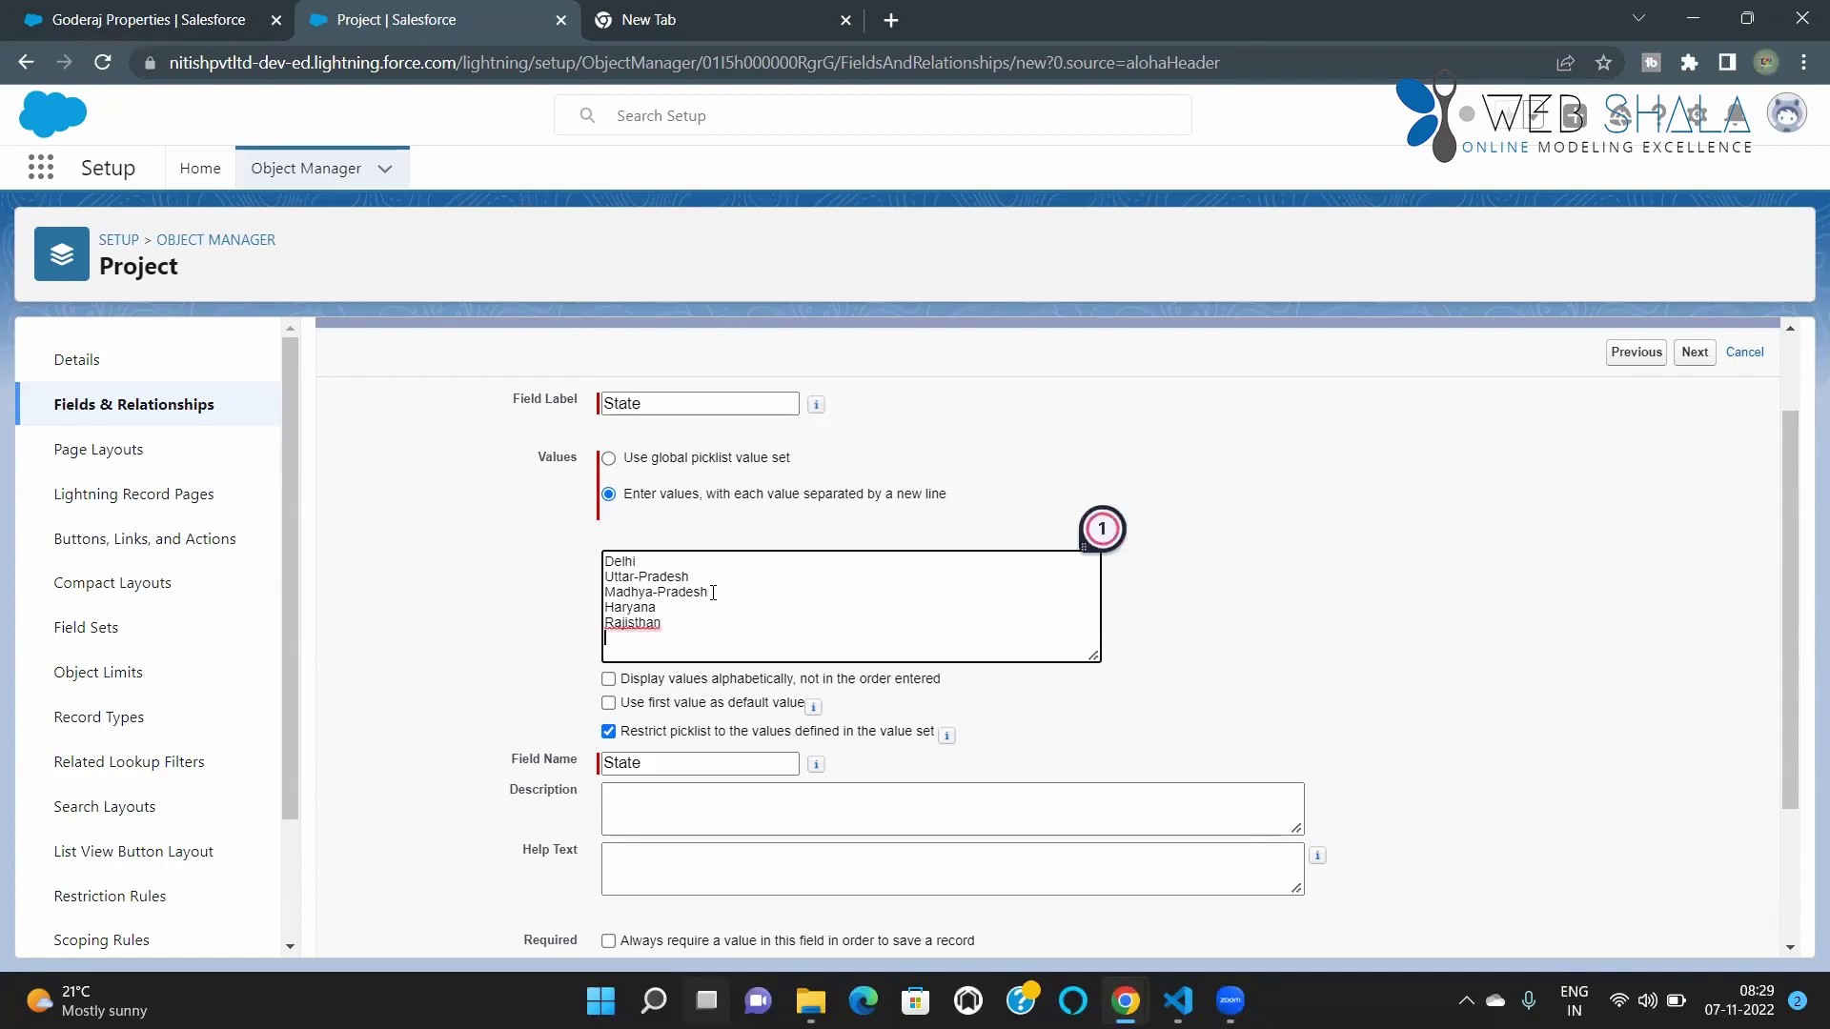
{"action": "right_click", "coordinate": [629, 625]}
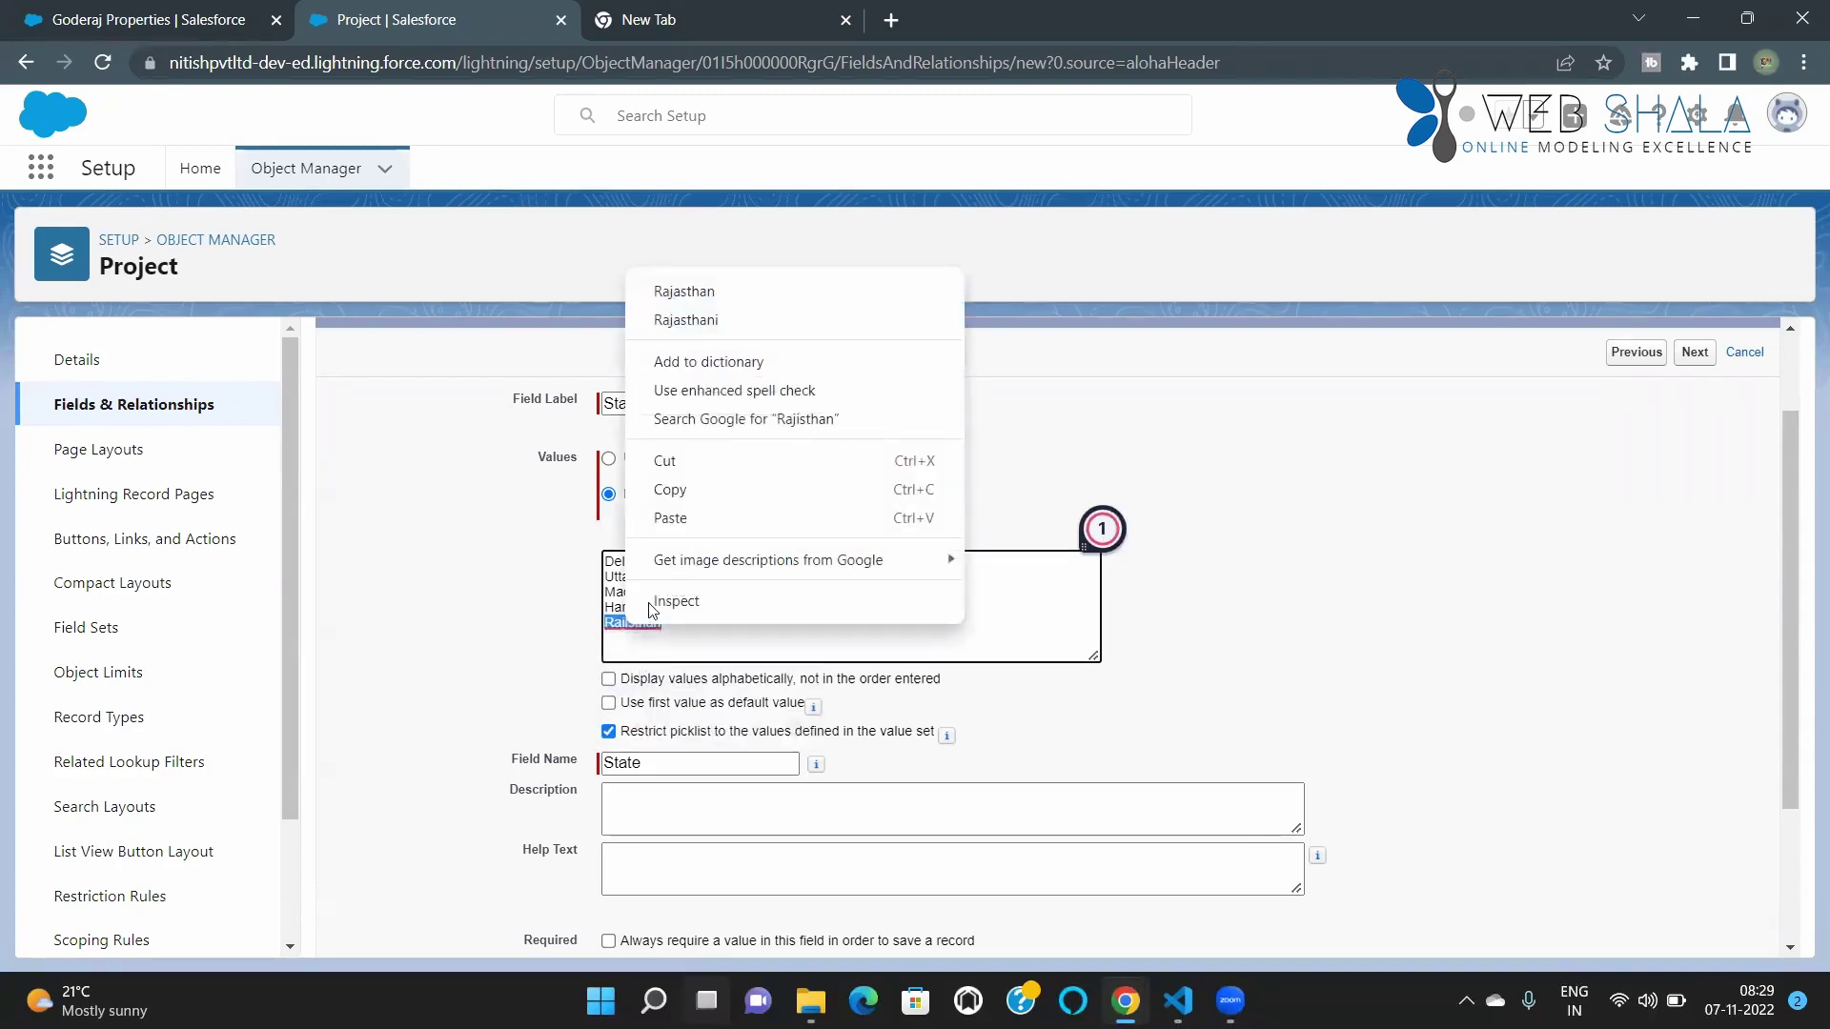
{"action": "left_click", "coordinate": [691, 297]}
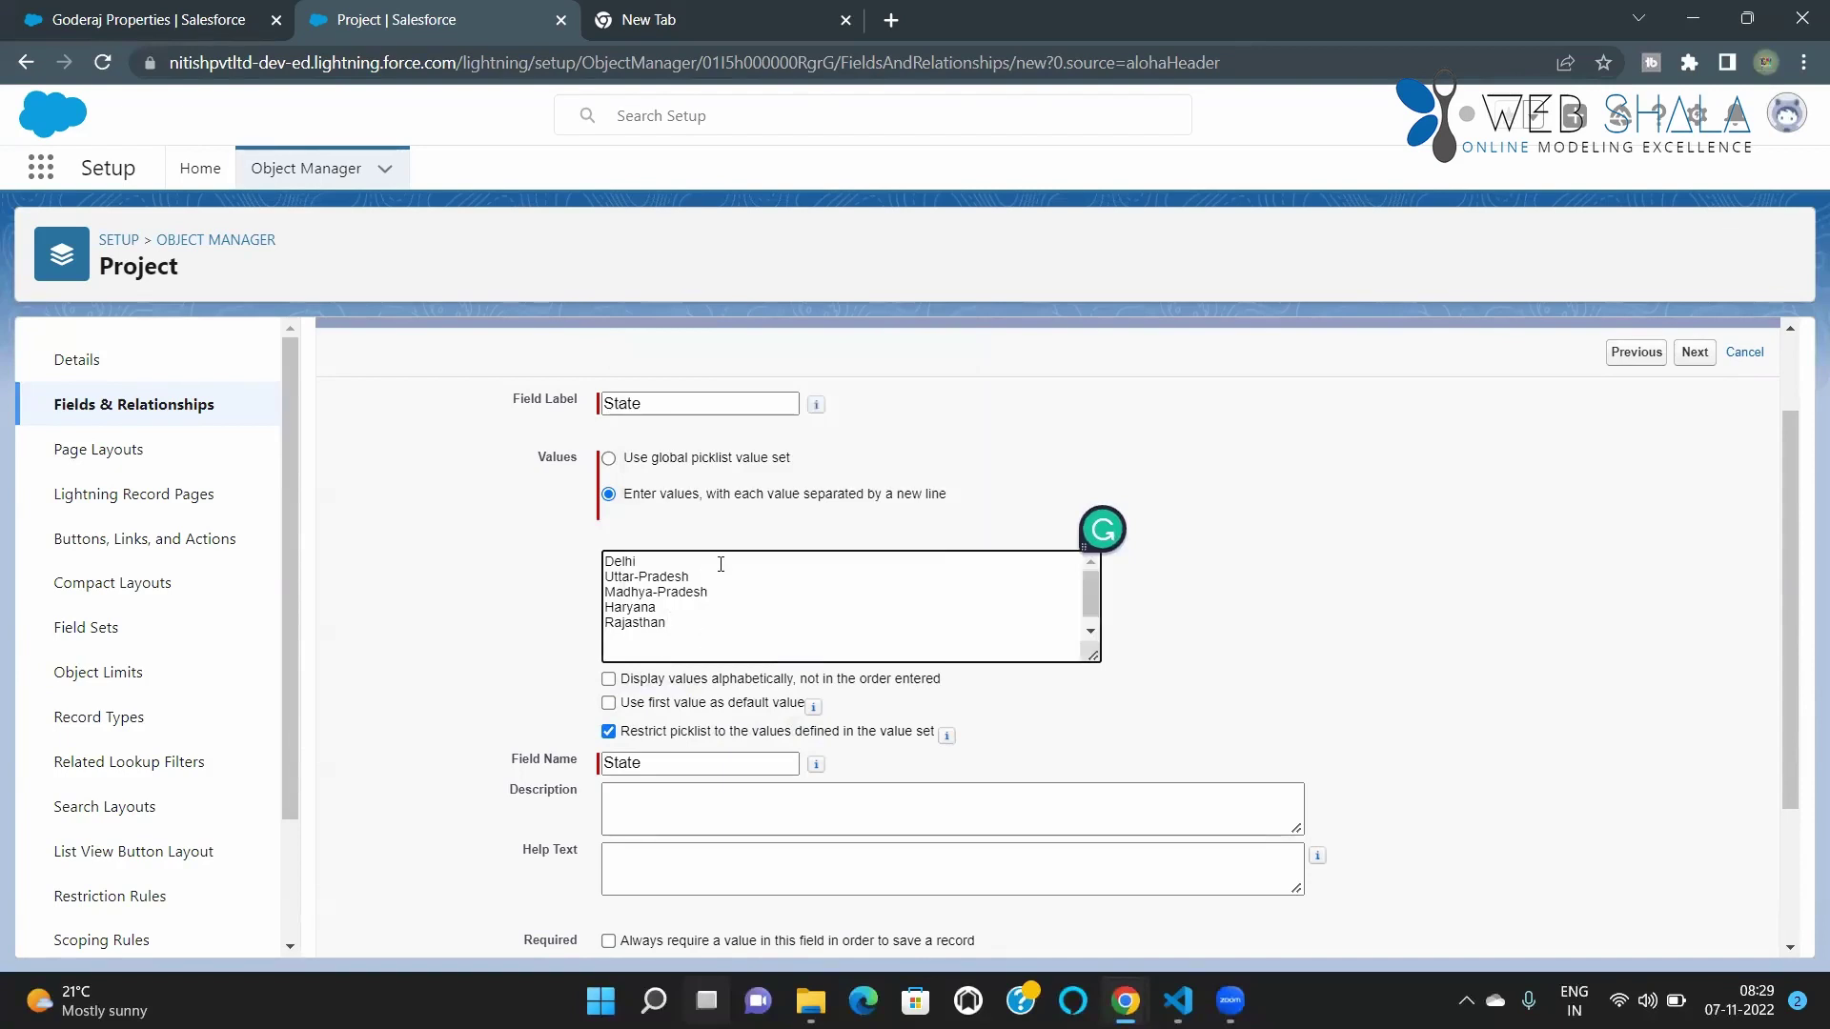
Add Andre-Pradesh as the sixth State picklist value, using the suggested spelling Andre for its first word
{"action": "type", "text": "Andra"}
{"action": "type", "text": "pr"}
{"action": "type", "text": " -Prades"}
{"action": "type", "text": "h"}
{"action": "right_click", "coordinate": [620, 638]}
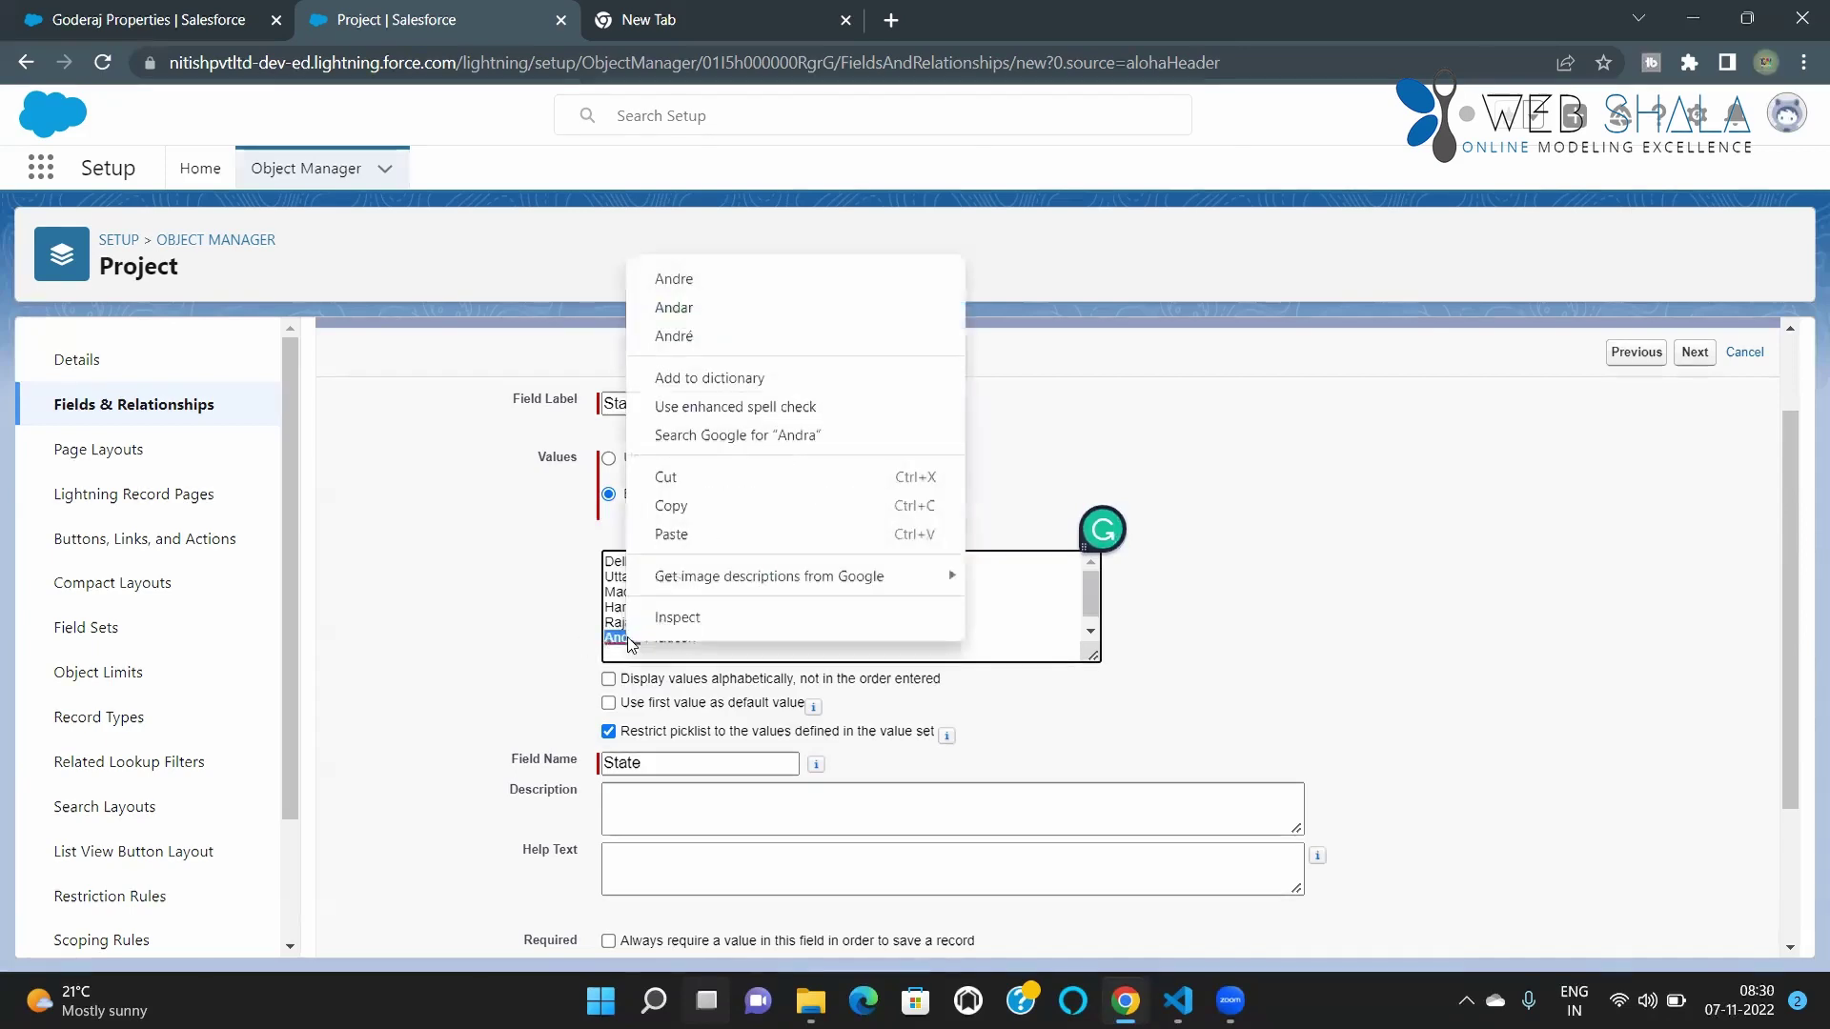
{"action": "left_click", "coordinate": [682, 278]}
{"action": "scroll", "coordinate": [652, 576], "scroll_direction": "down", "scroll_amount": 2}
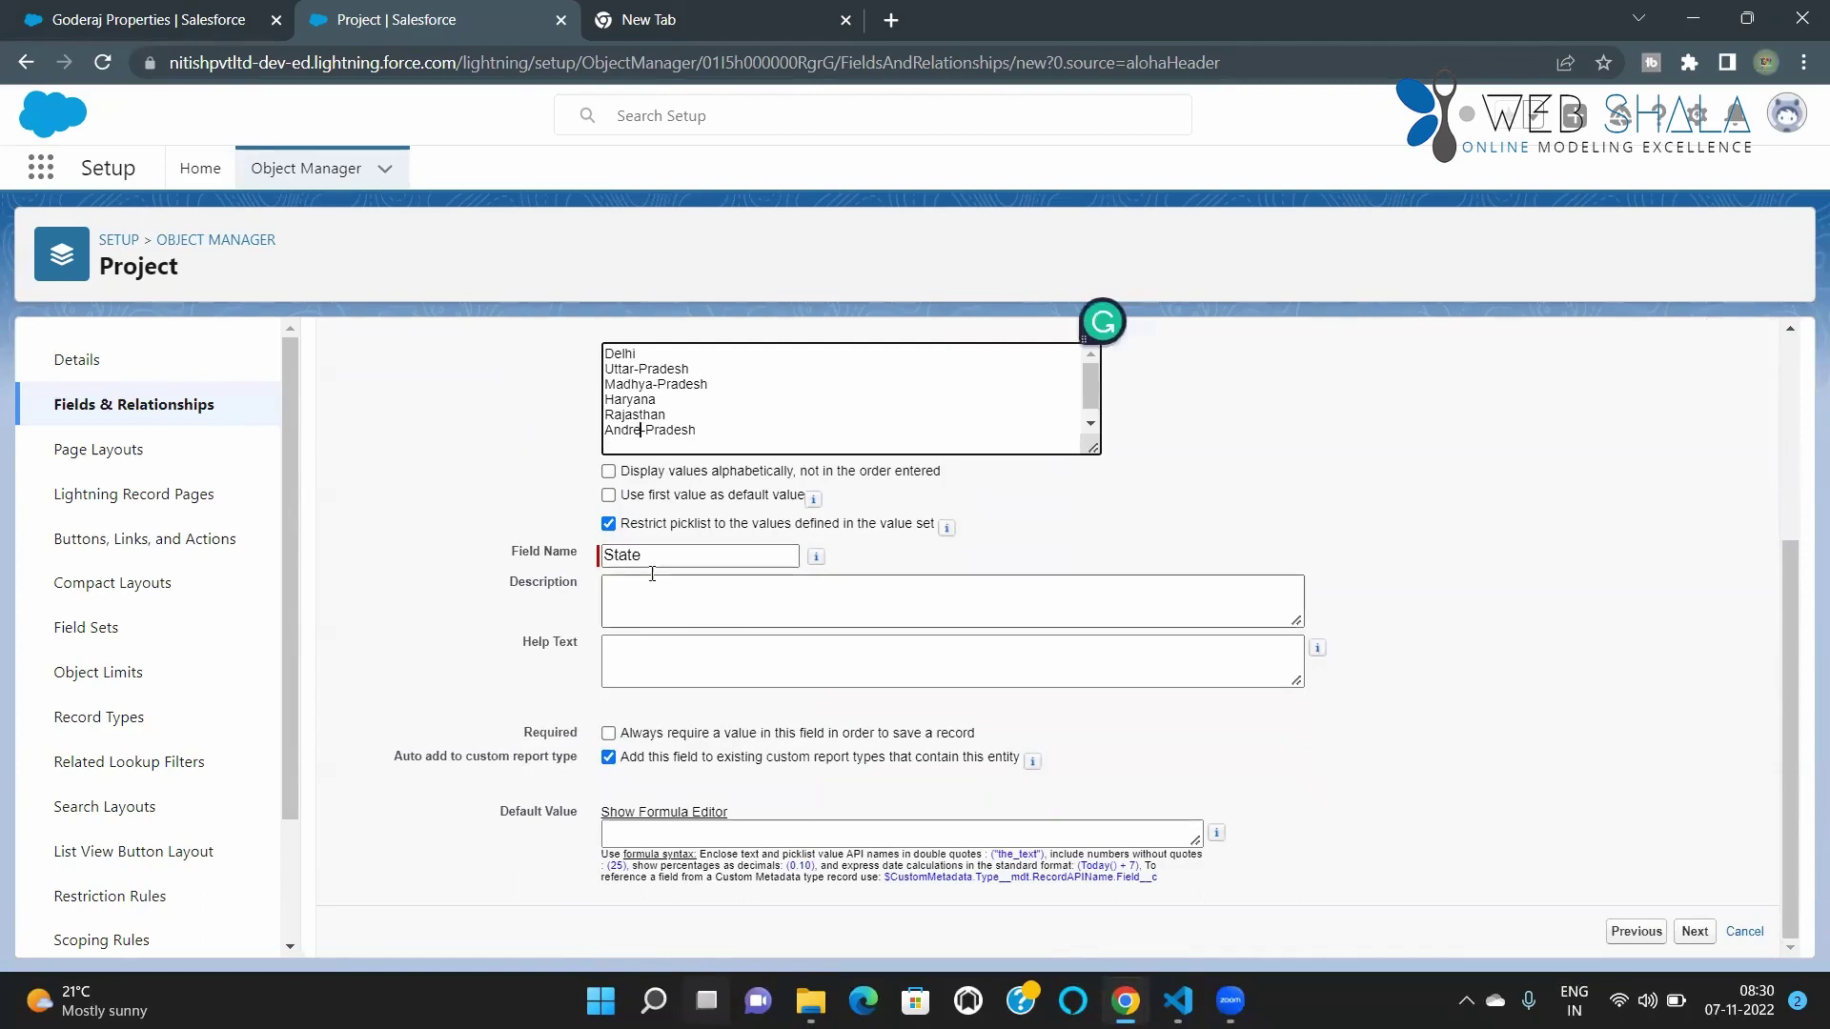
Correct the last State picklist value to Andra-Pradesh
{"action": "left_click", "coordinate": [638, 444]}
{"action": "key", "text": "BackSpace"}
{"action": "type", "text": "a"}
Save the State field with the preselected field-level security and its addition to the Project Layout
{"action": "left_click", "coordinate": [1694, 931]}
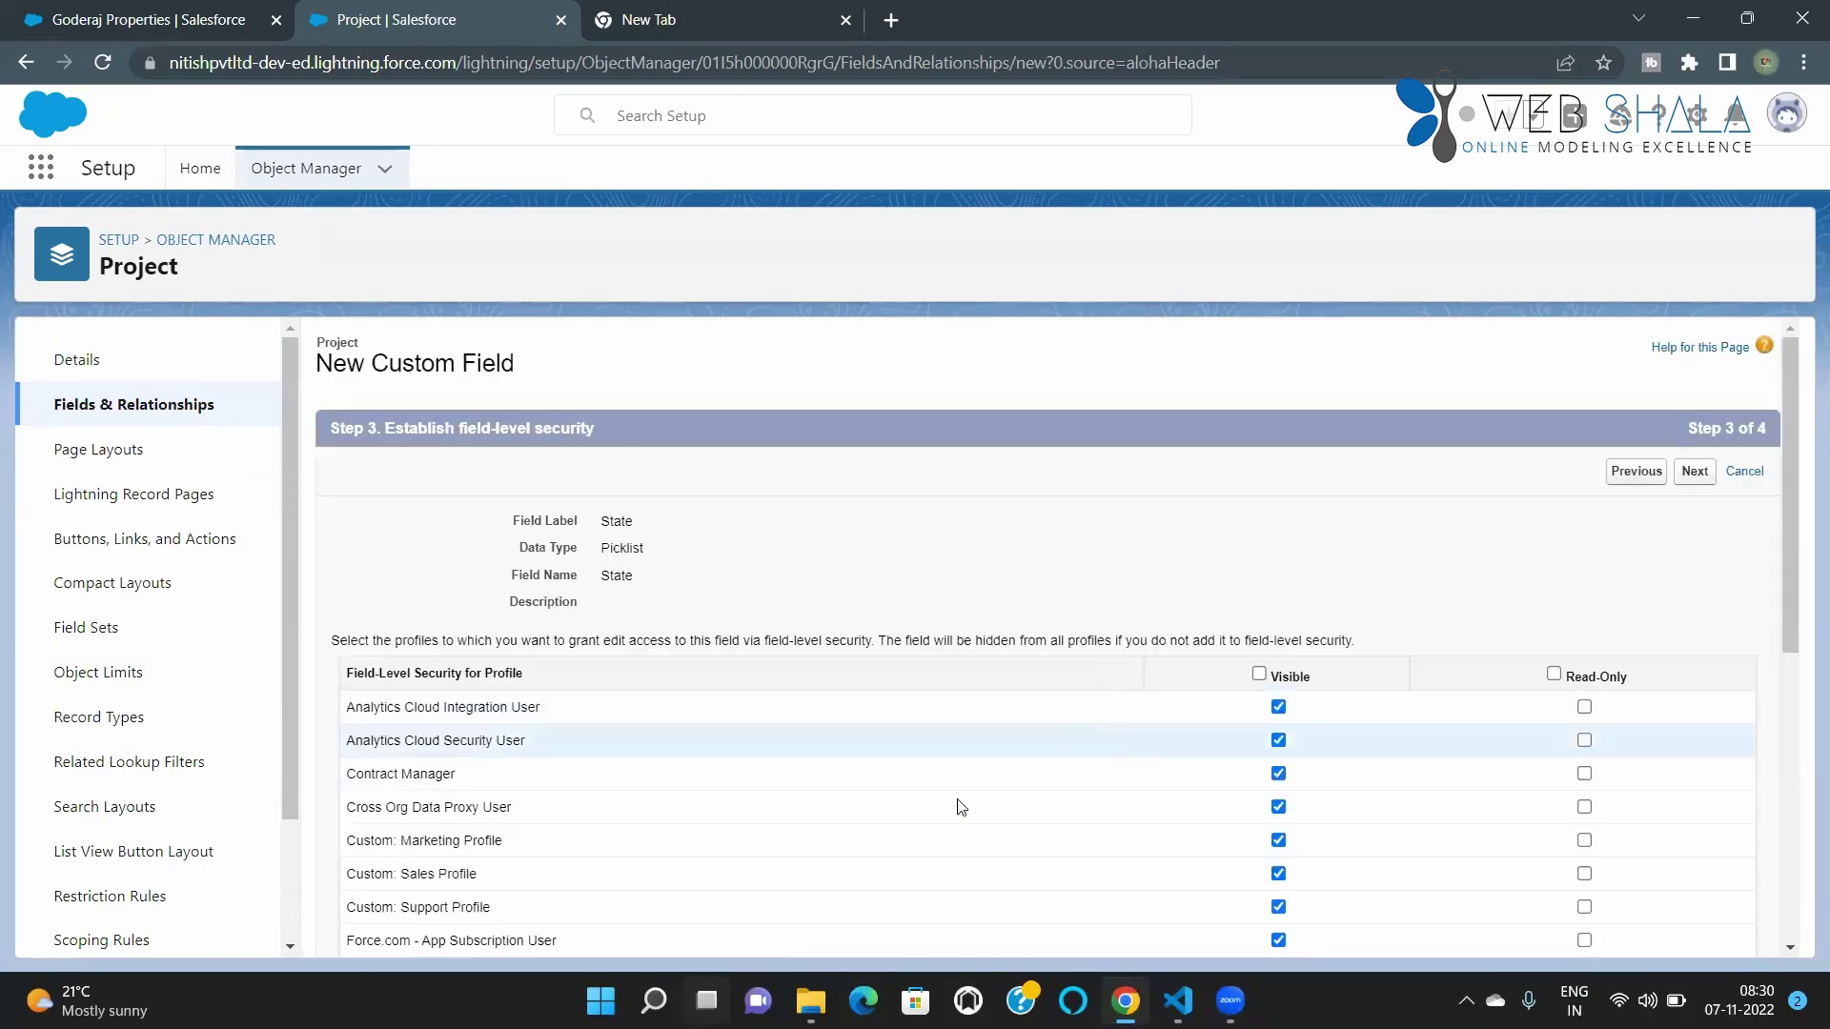
{"action": "scroll", "coordinate": [1206, 667], "scroll_direction": "down", "scroll_amount": 4}
{"action": "scroll", "coordinate": [1201, 746], "scroll_direction": "down", "scroll_amount": 3}
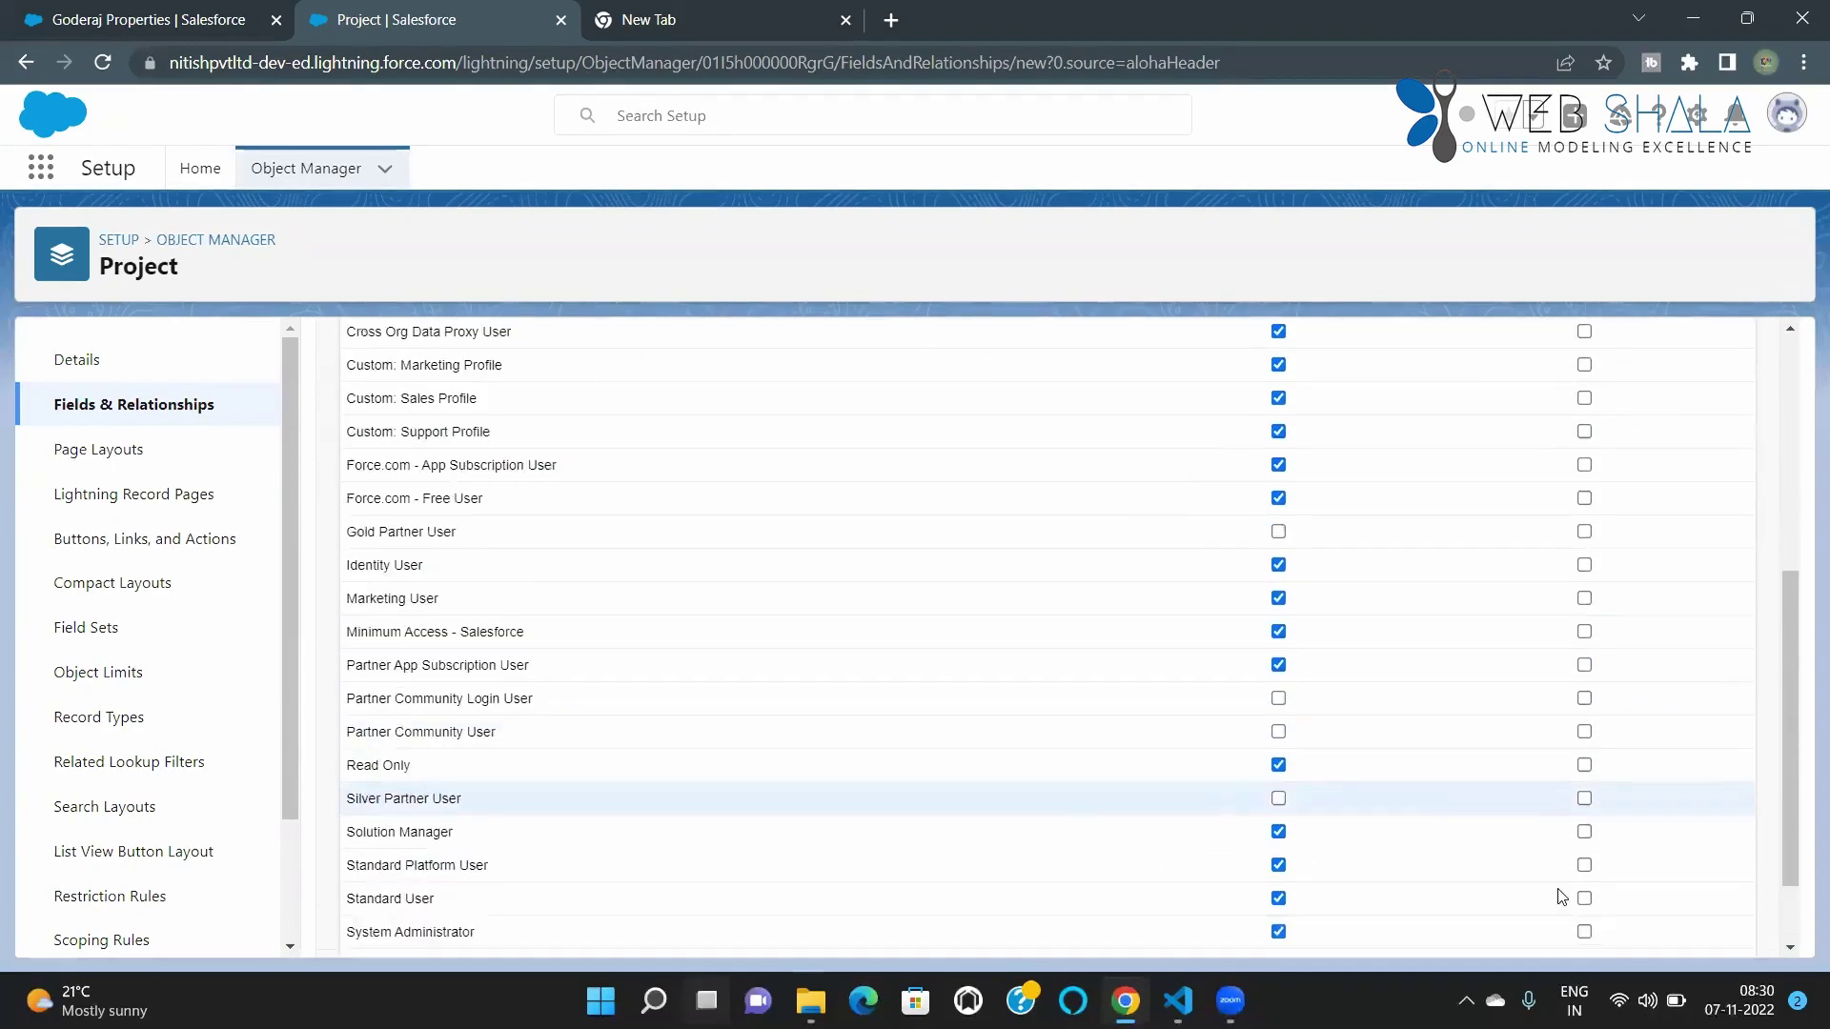
{"action": "left_click", "coordinate": [1695, 931]}
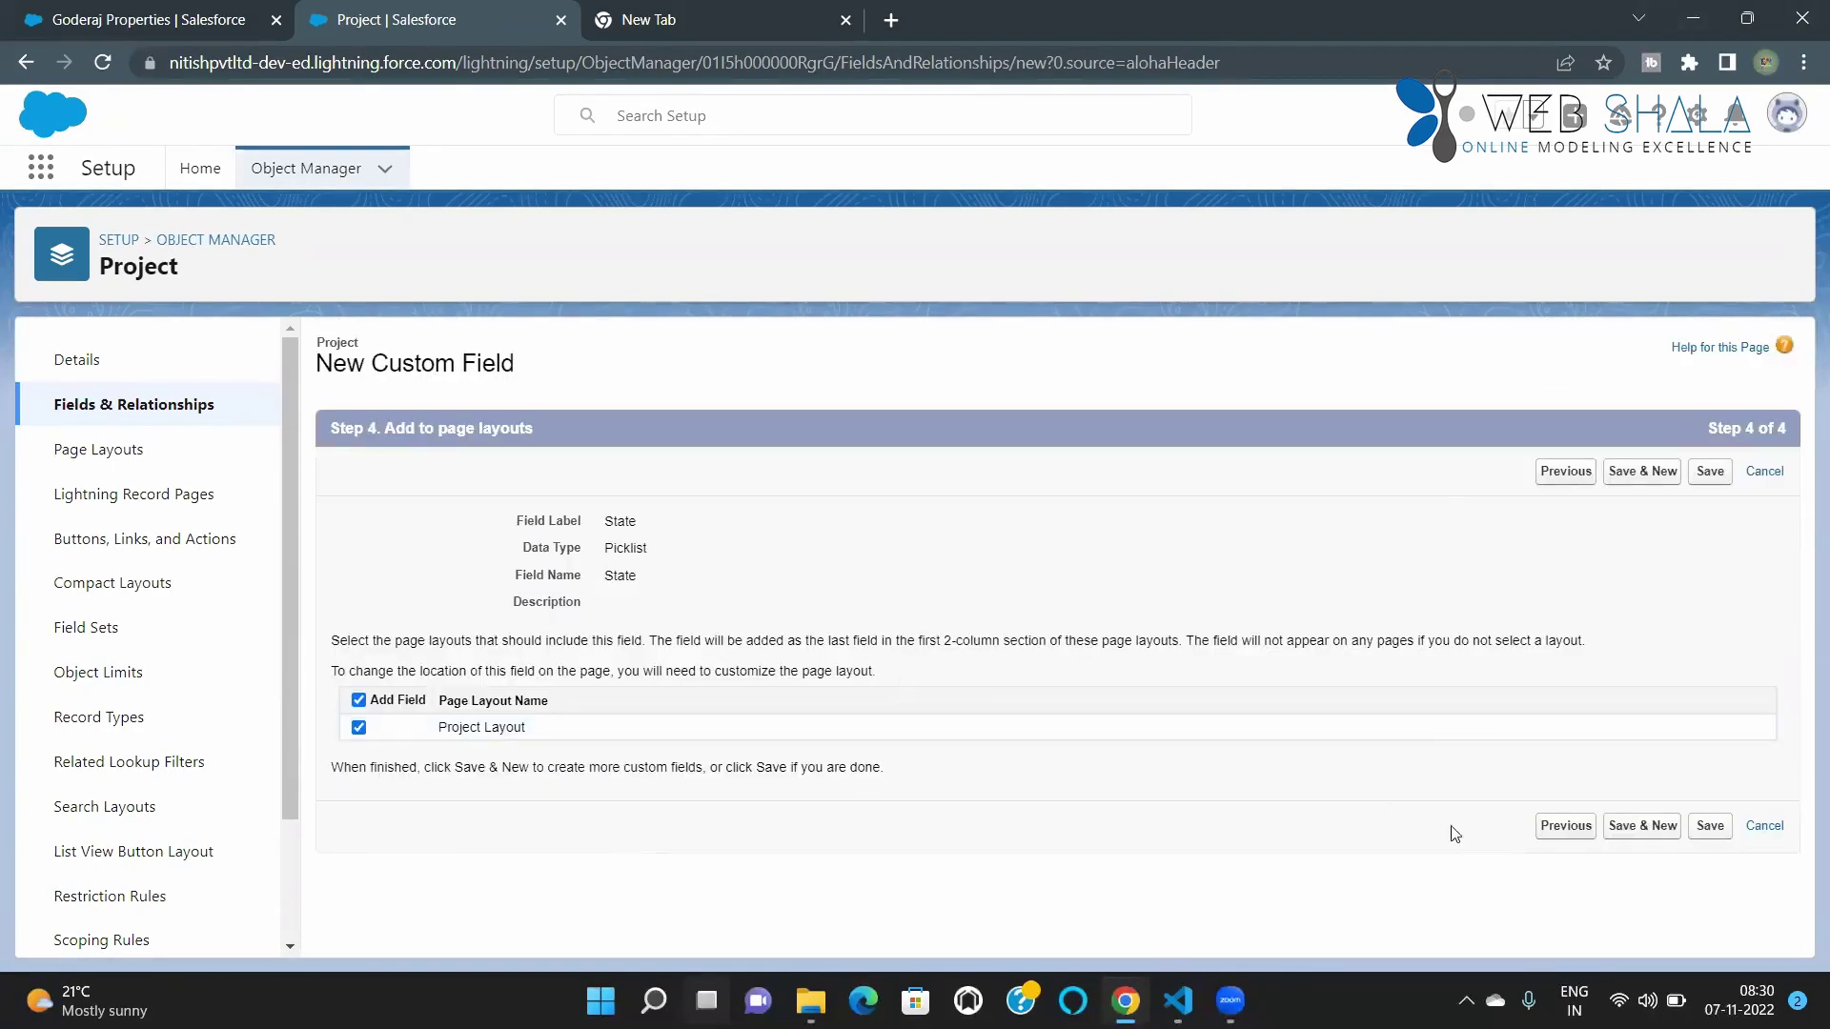
{"action": "left_click", "coordinate": [1710, 825]}
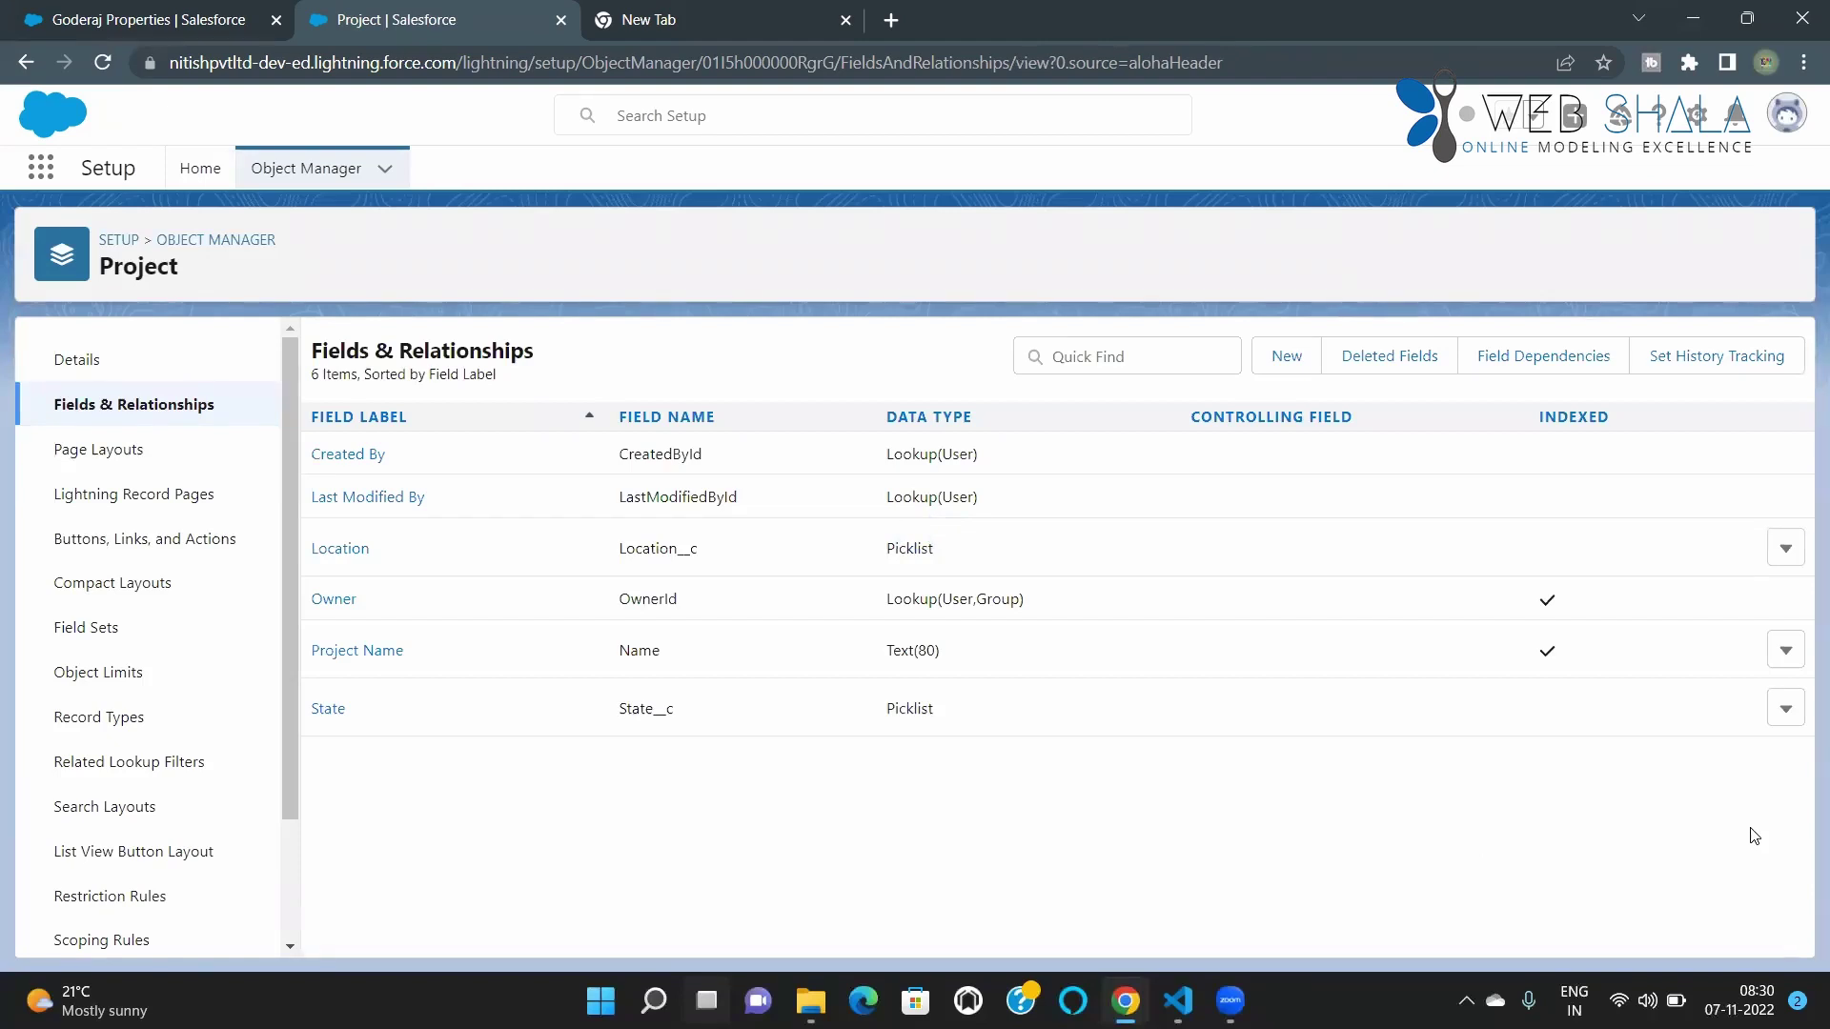
Reload the Goderaj Properties project record, set its State to Andra-Pradesh and save the record
{"action": "left_click", "coordinate": [124, 17]}
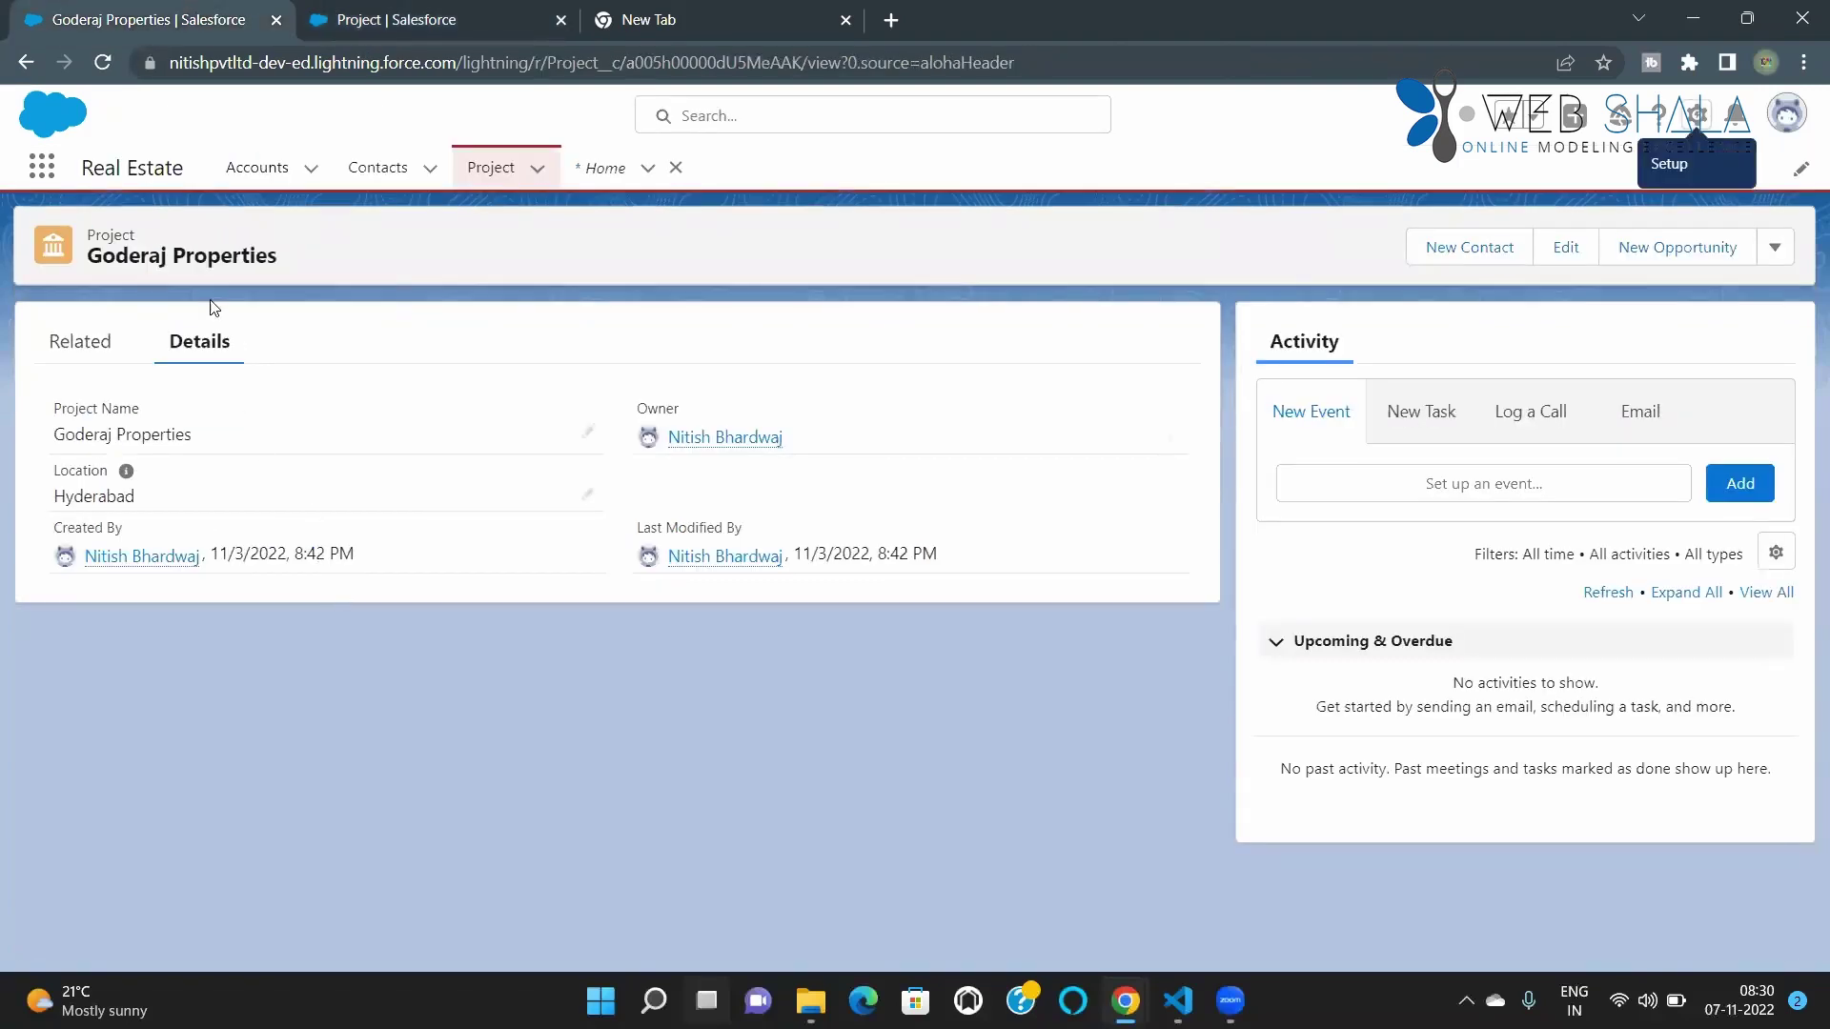
{"action": "left_click", "coordinate": [103, 63]}
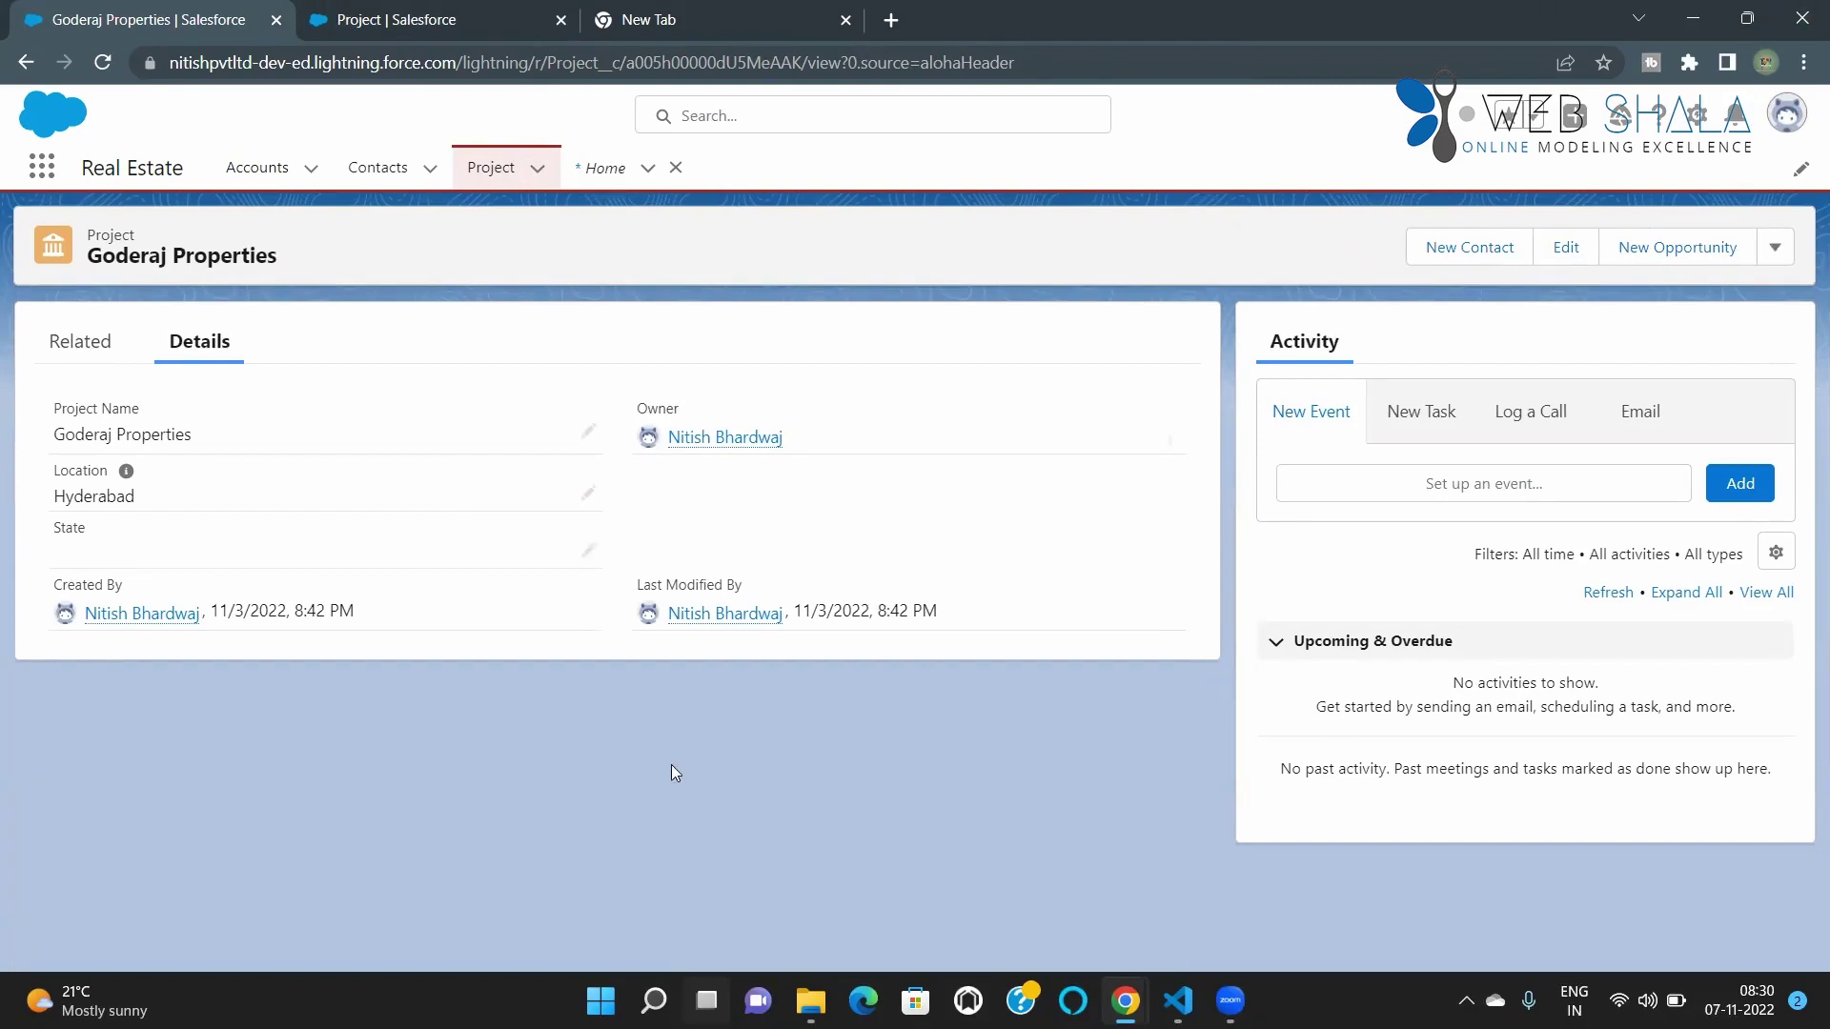
{"action": "left_click", "coordinate": [590, 553]}
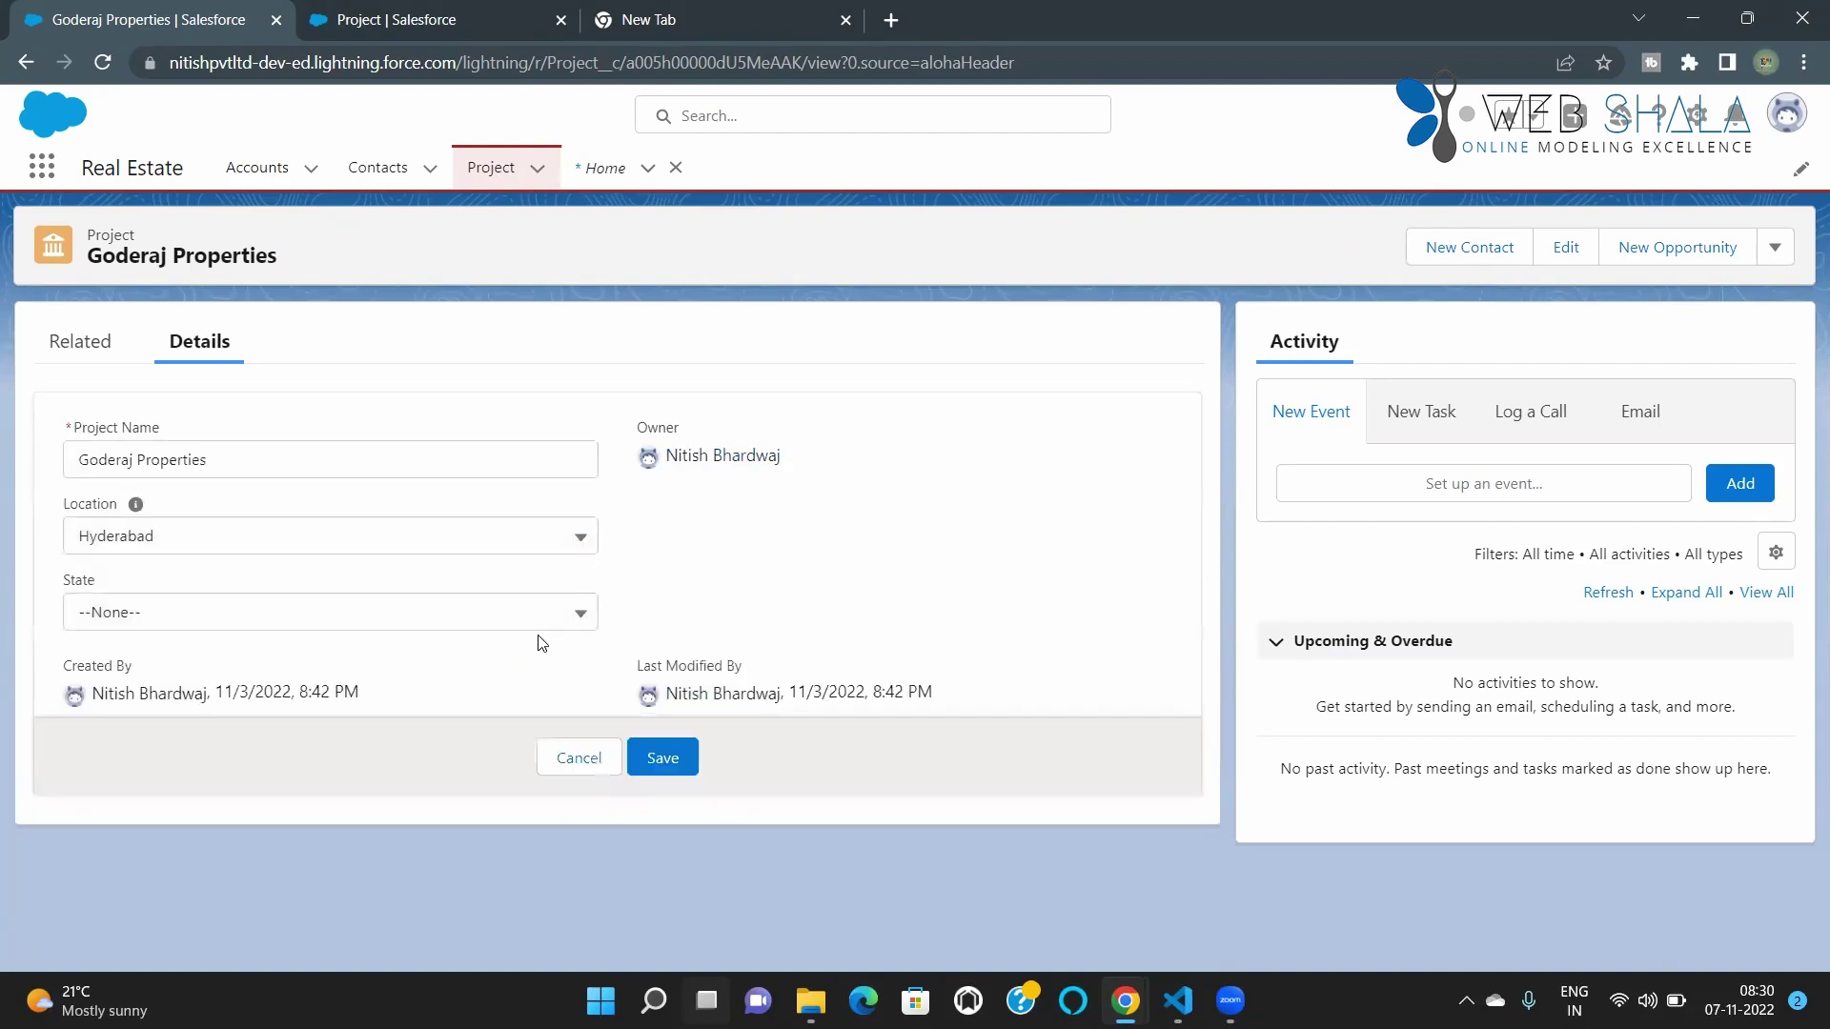
{"action": "left_click", "coordinate": [570, 612]}
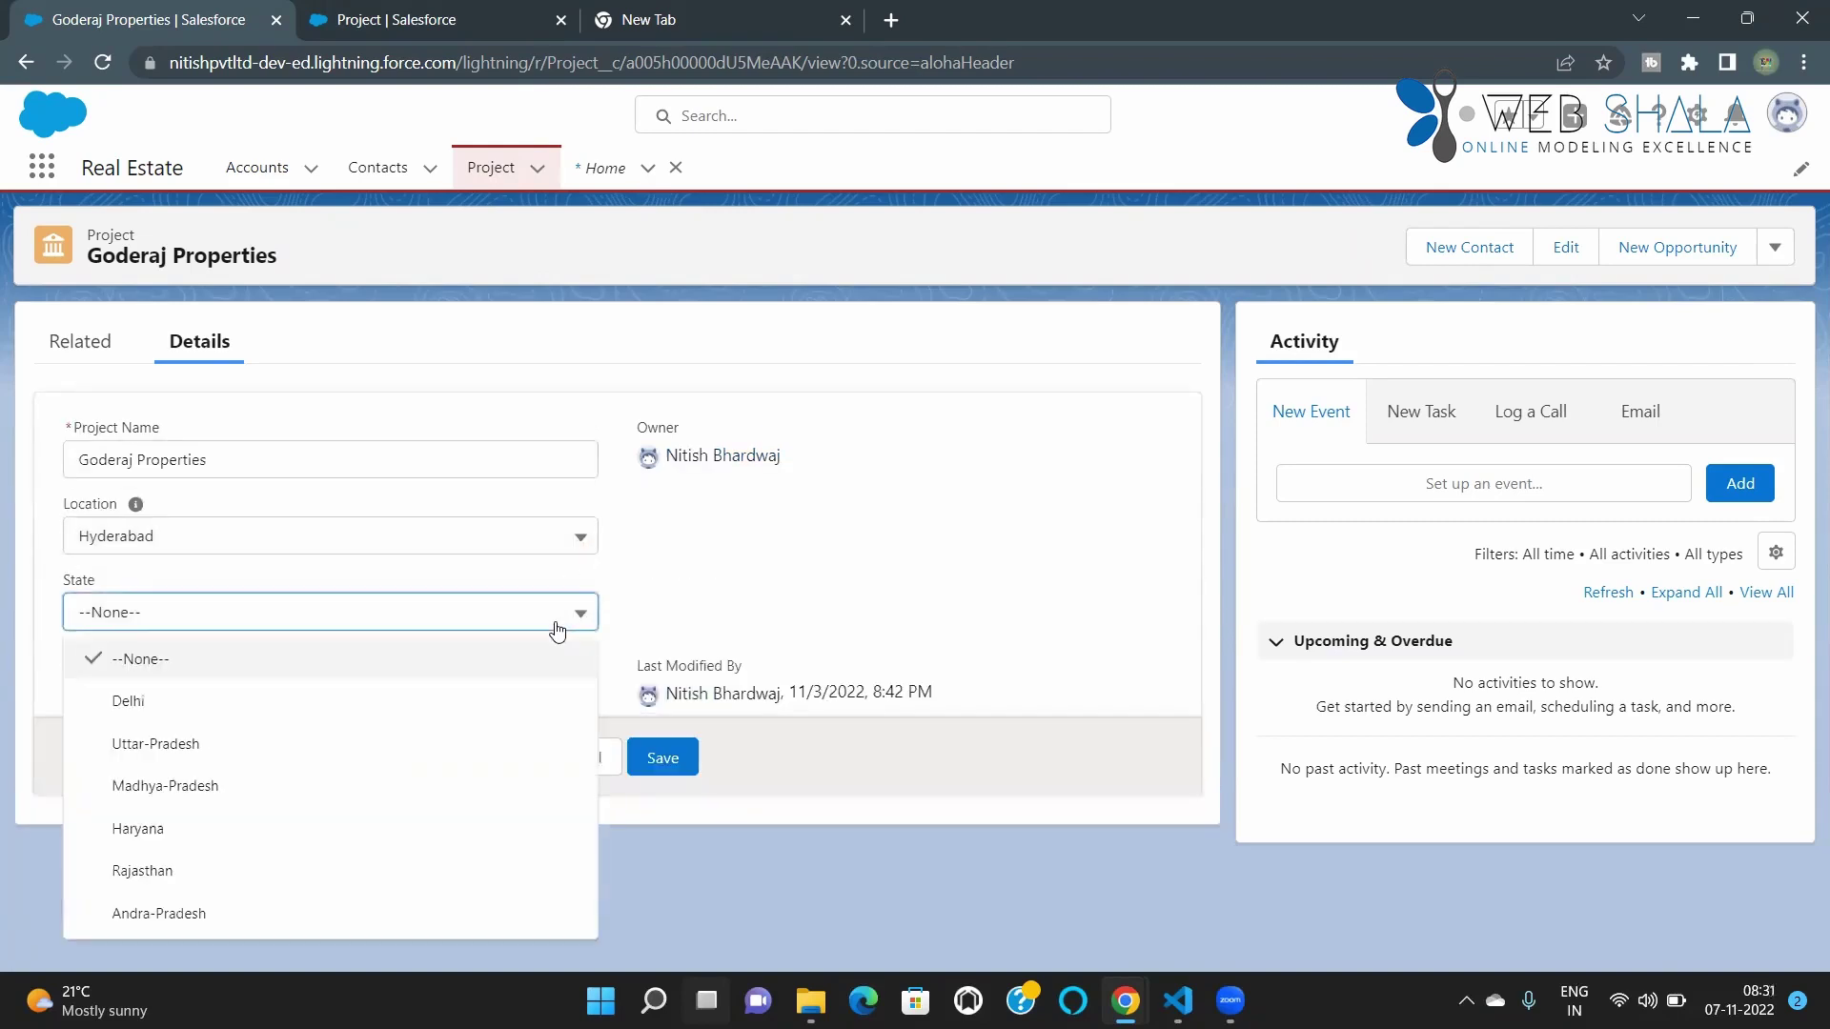
{"action": "left_click", "coordinate": [303, 913]}
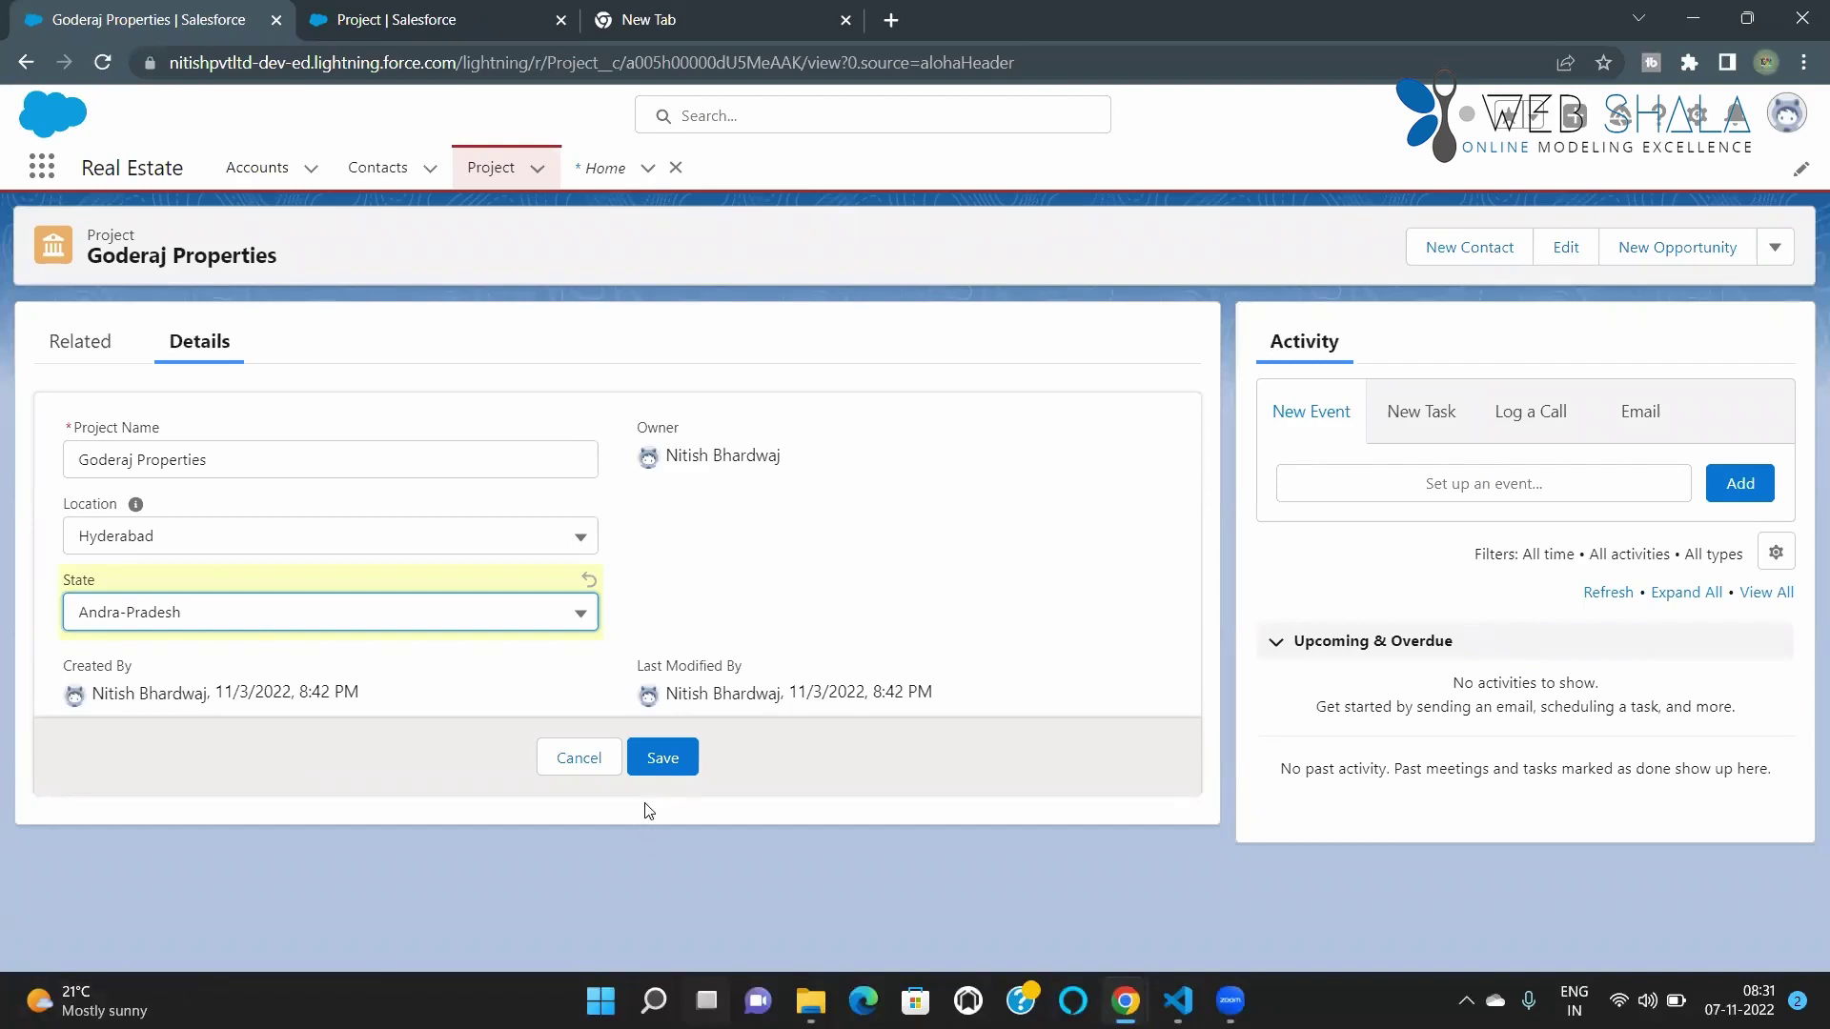
{"action": "left_click", "coordinate": [673, 771]}
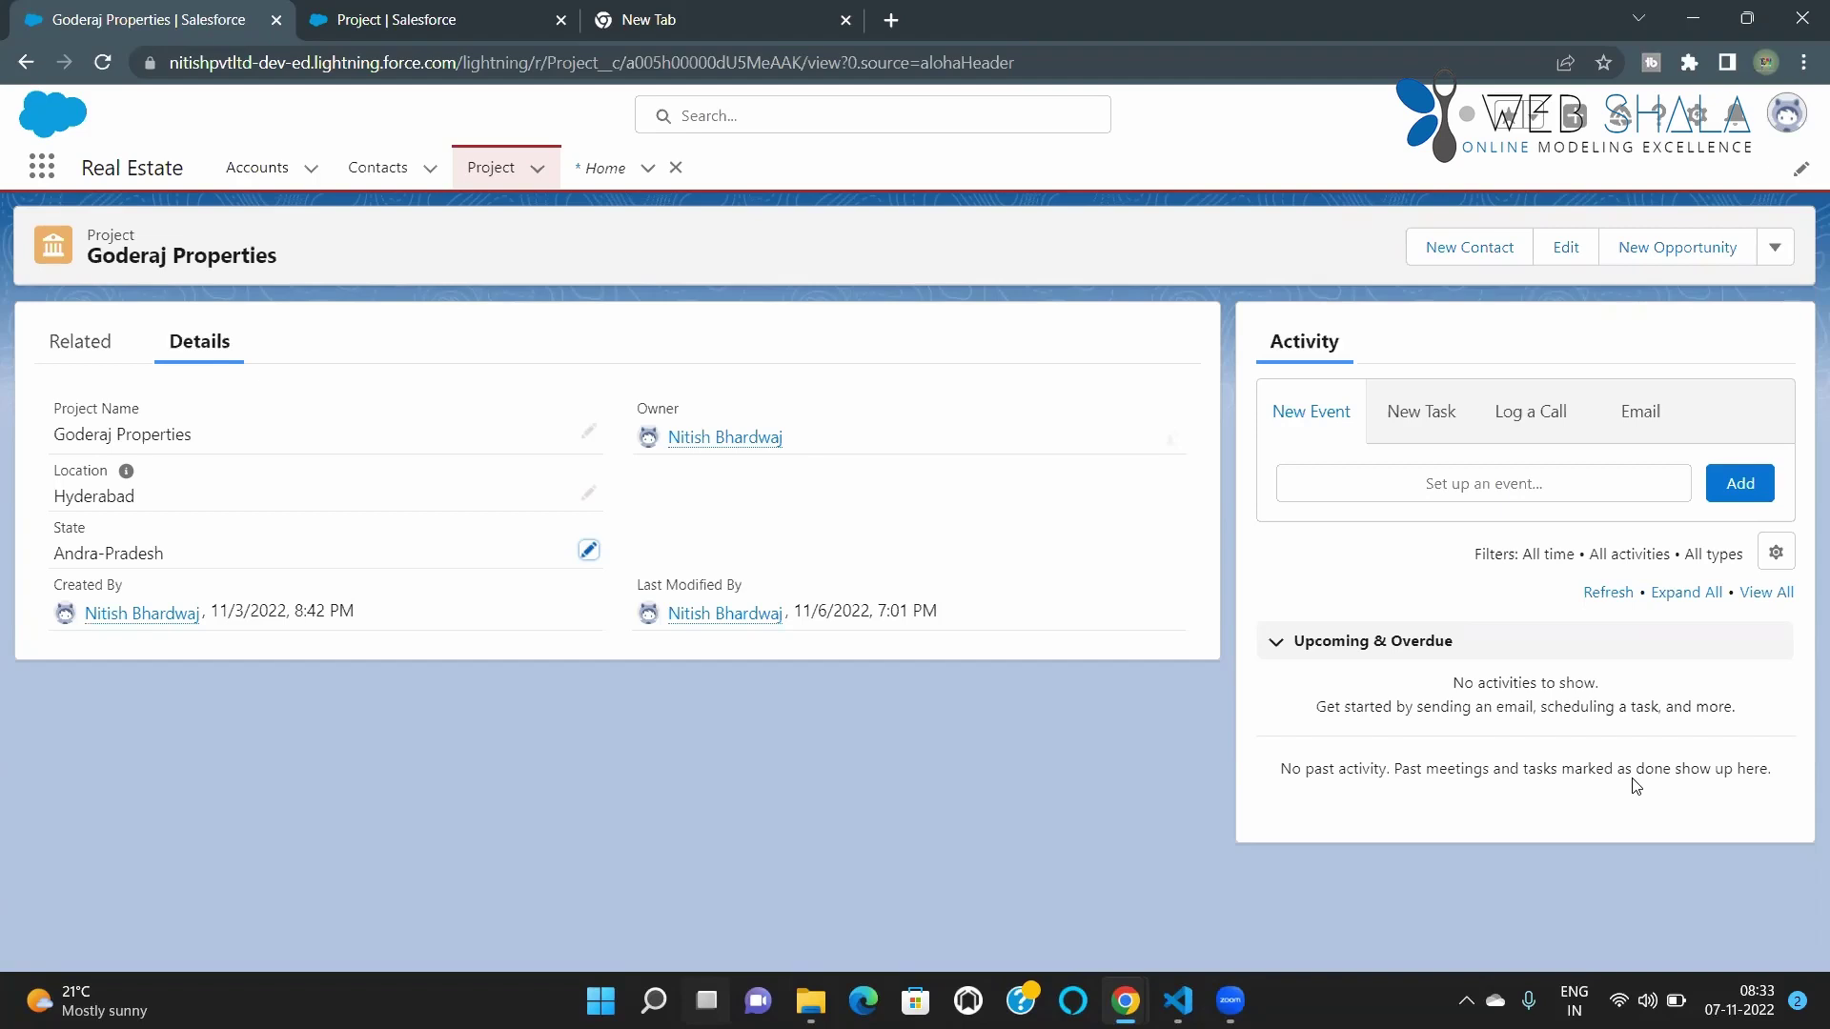
Create a new field dependency on the Project object with State as the controlling field and Location as the dependent field
{"action": "left_click", "coordinate": [419, 14]}
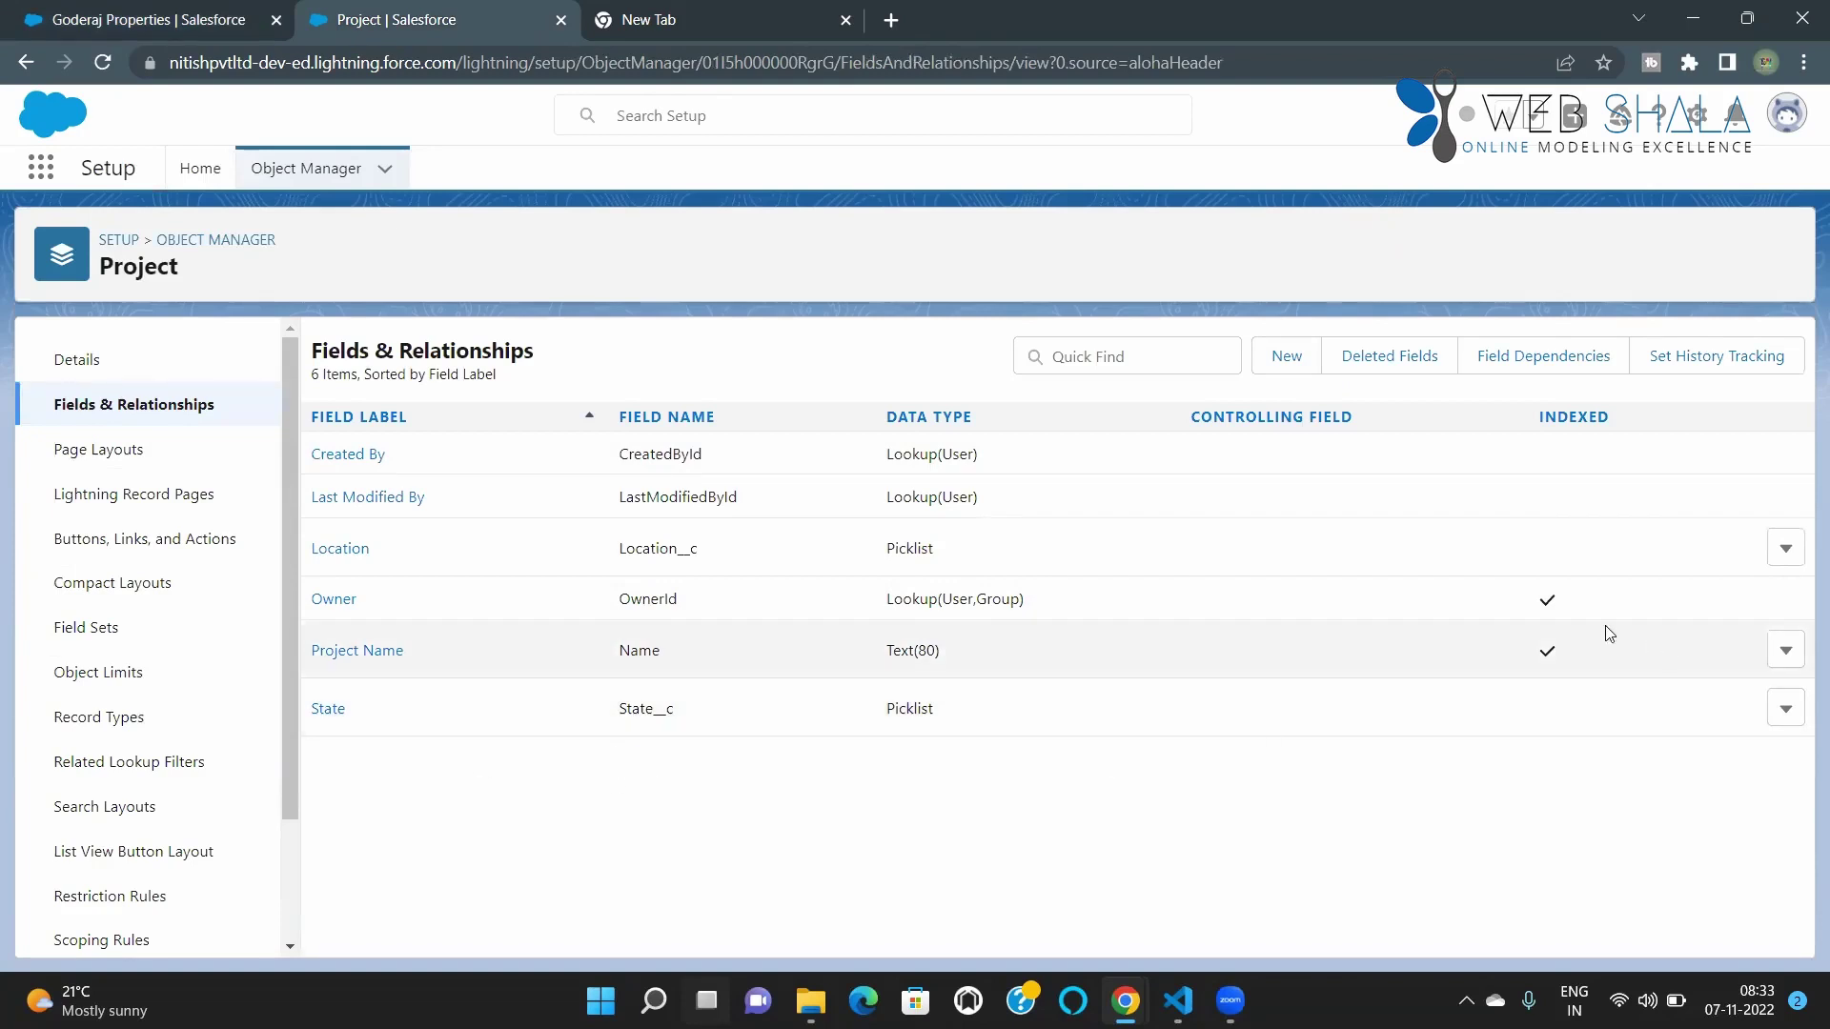
{"action": "left_click", "coordinate": [1541, 369]}
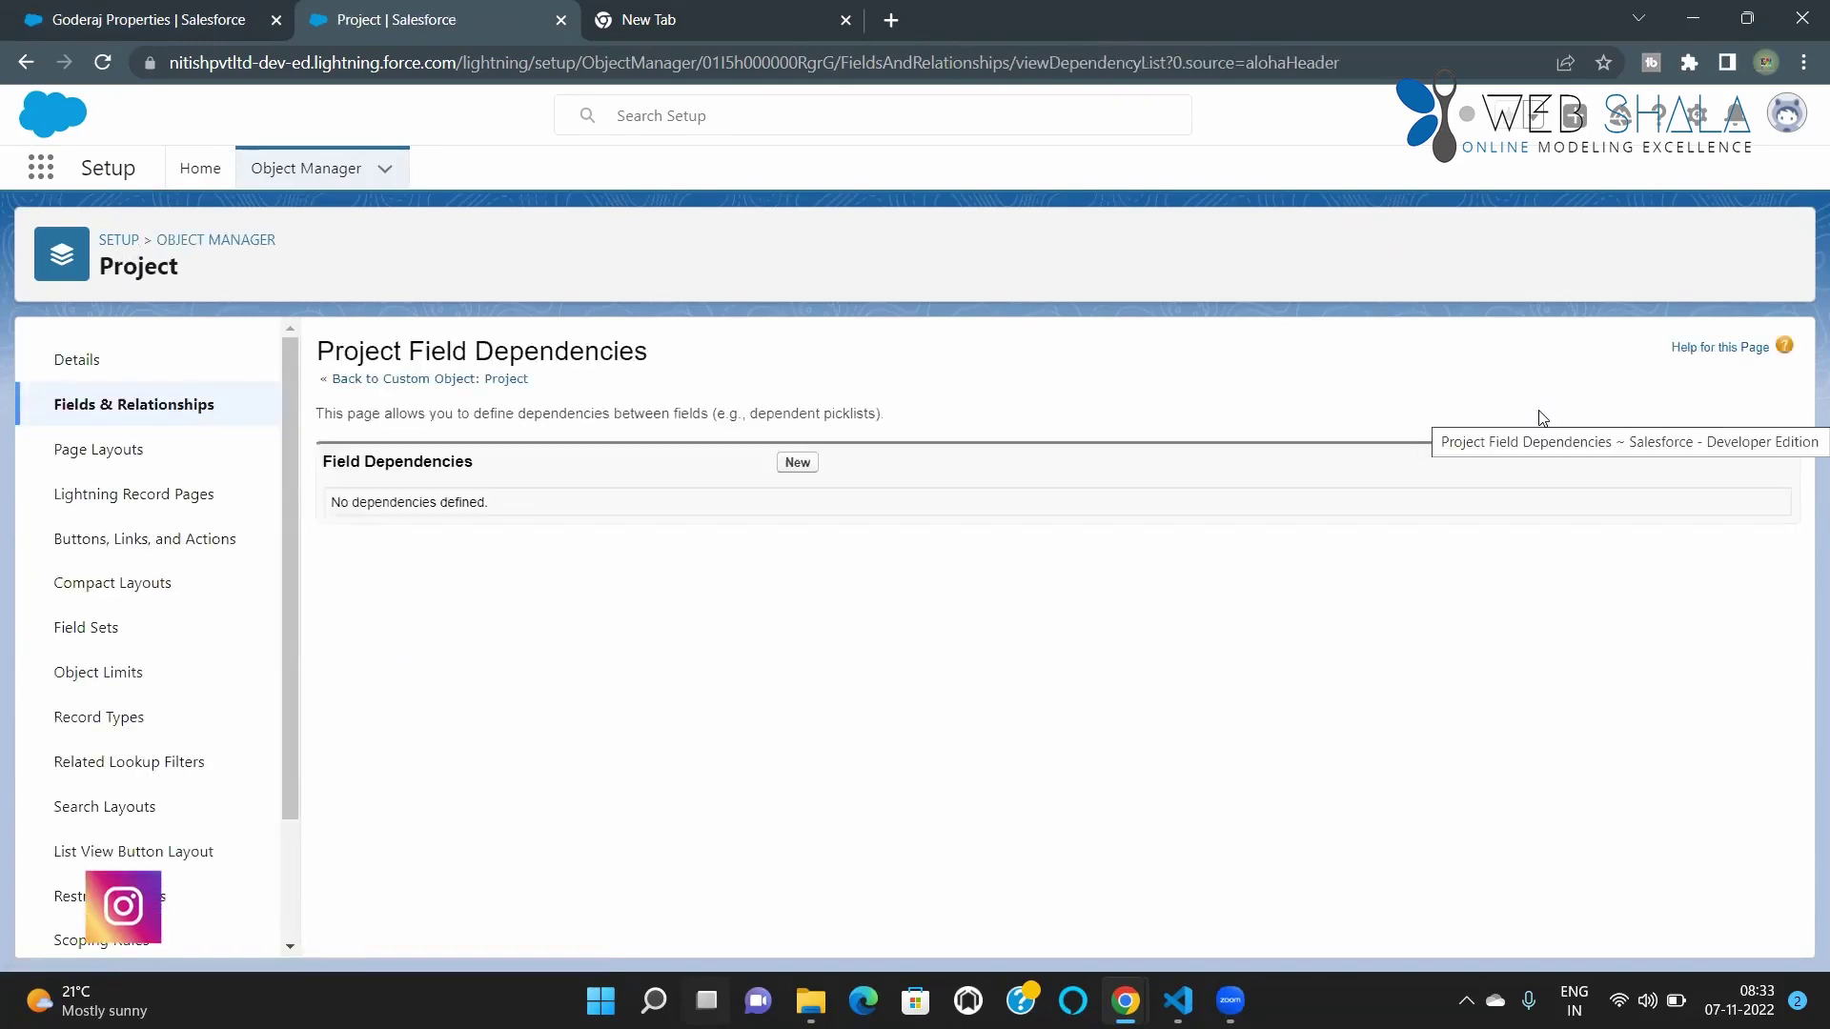
{"action": "left_click", "coordinate": [793, 467]}
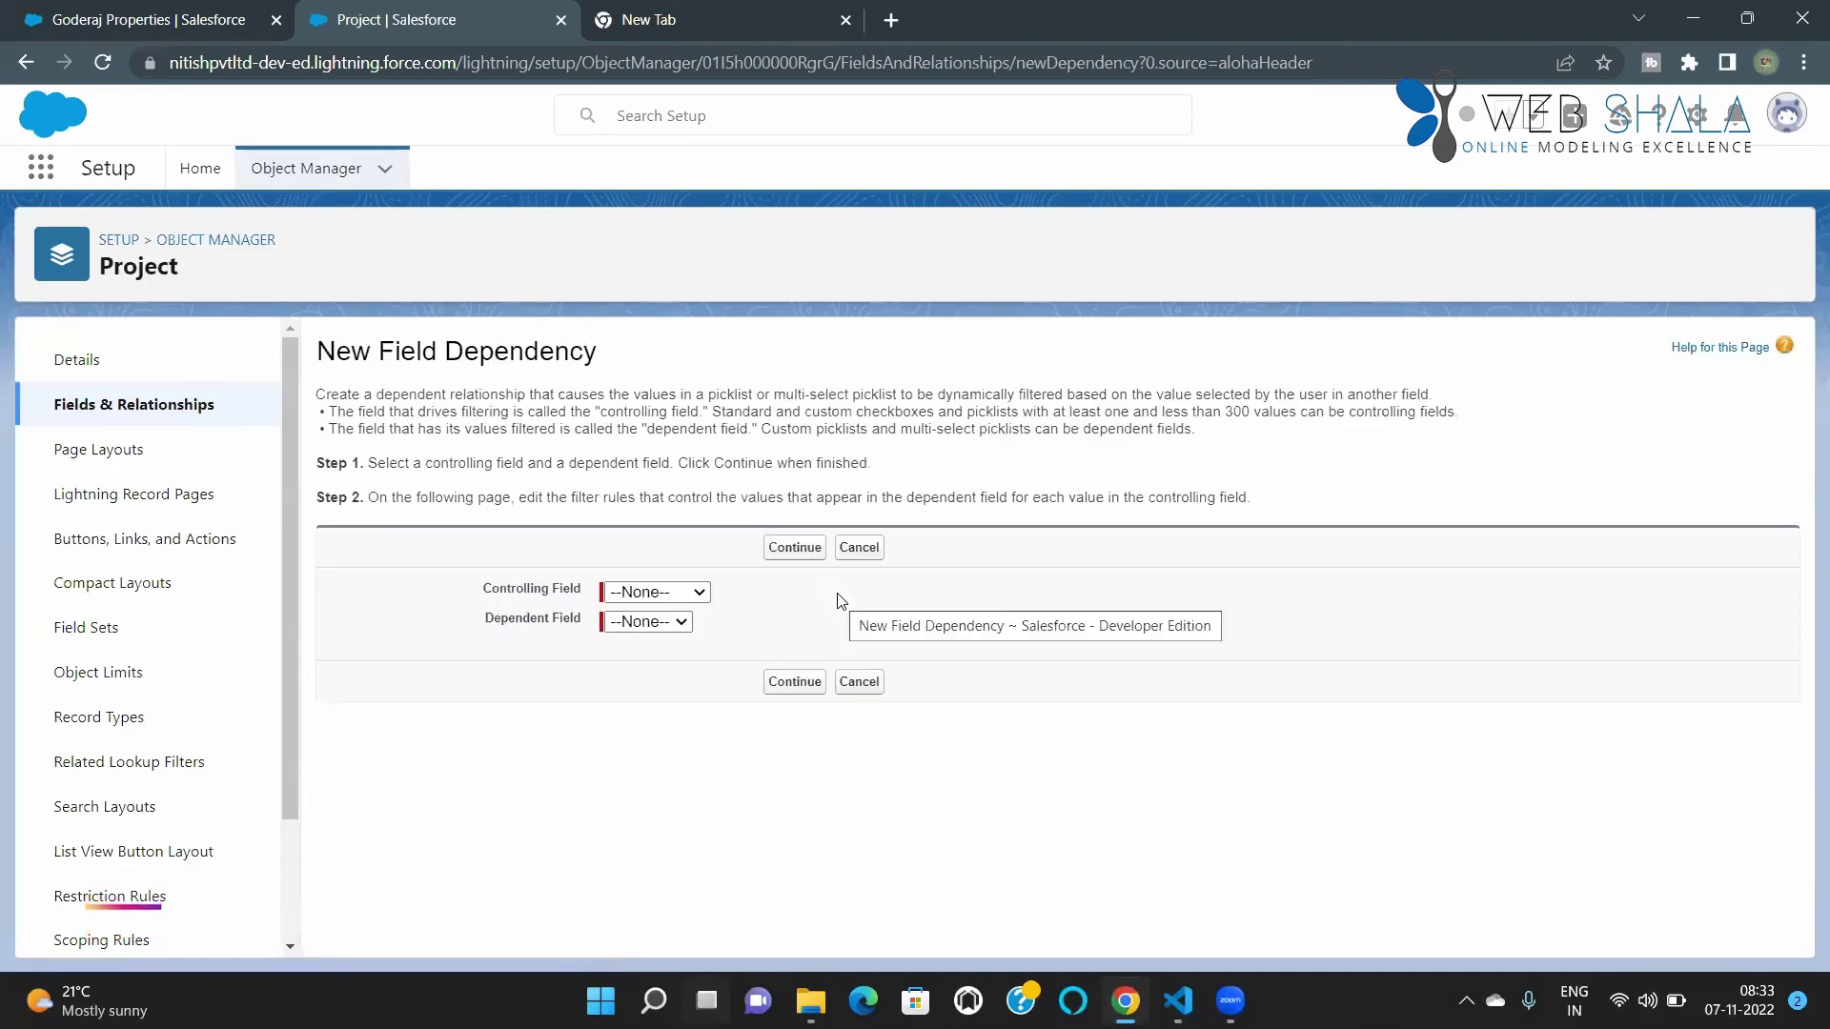
{"action": "left_click", "coordinate": [701, 593]}
{"action": "left_click", "coordinate": [652, 692]}
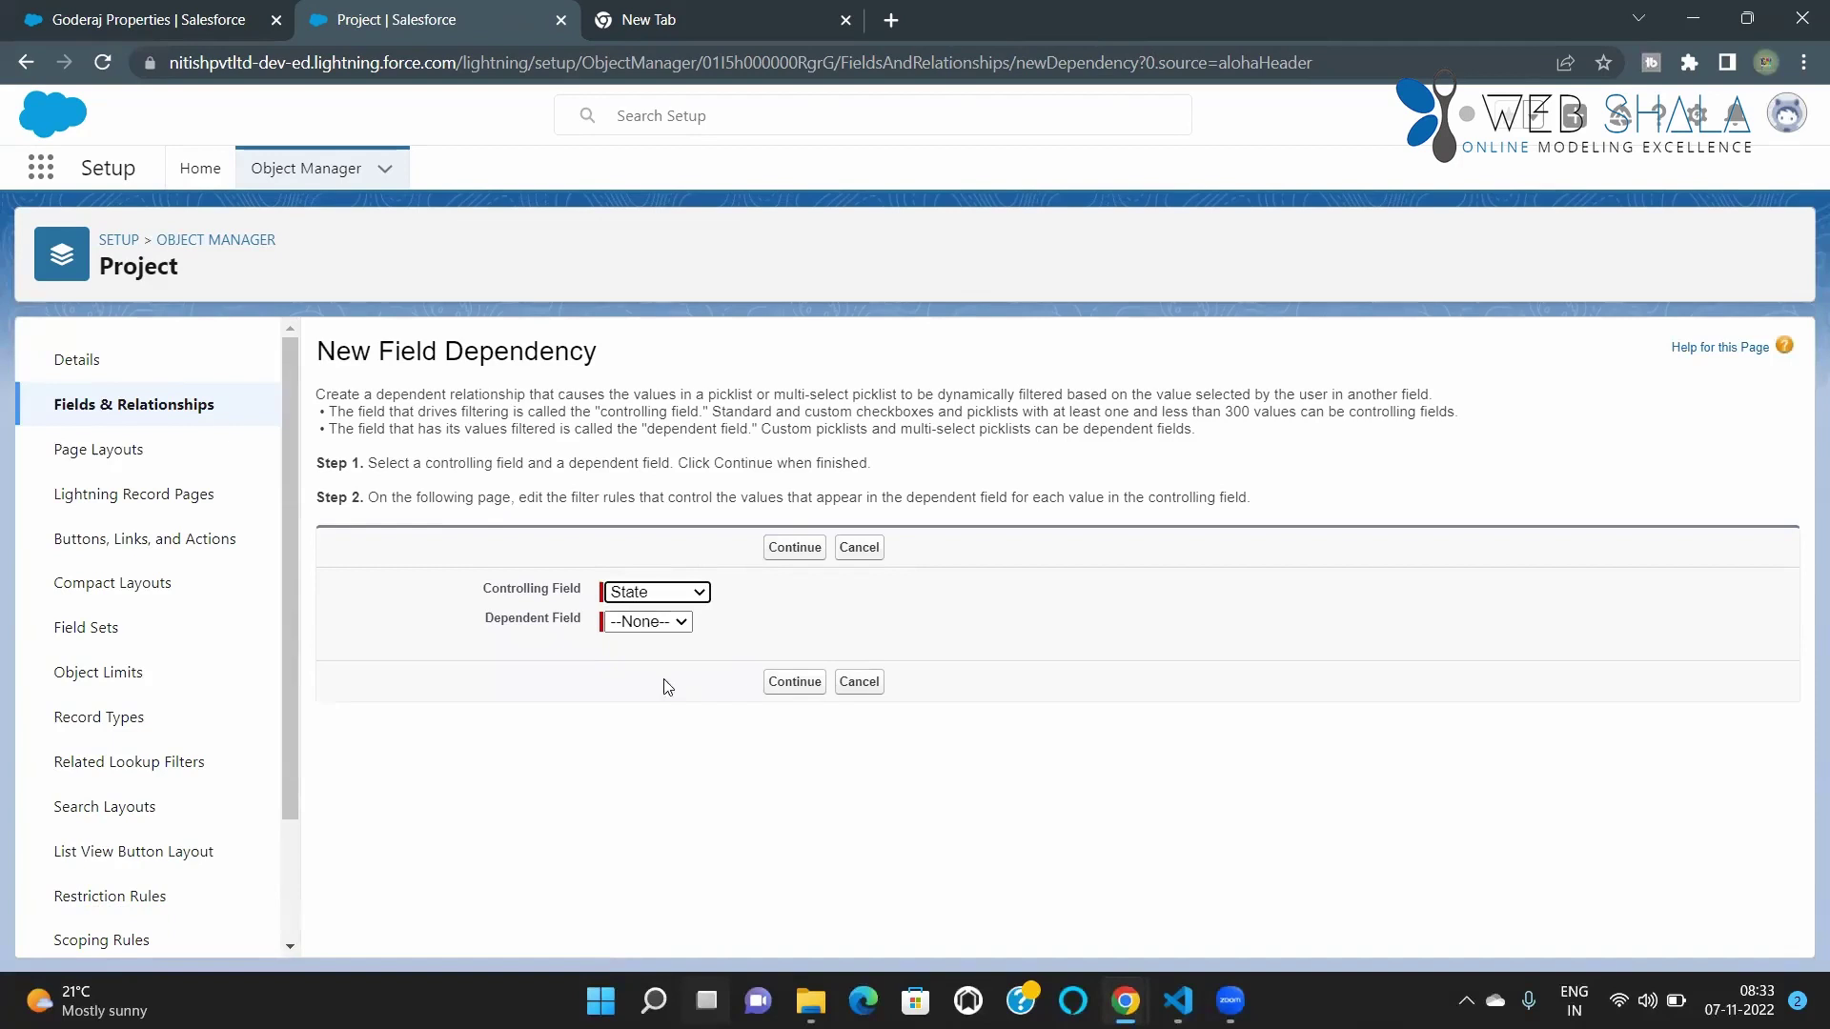
{"action": "left_click", "coordinate": [676, 624]}
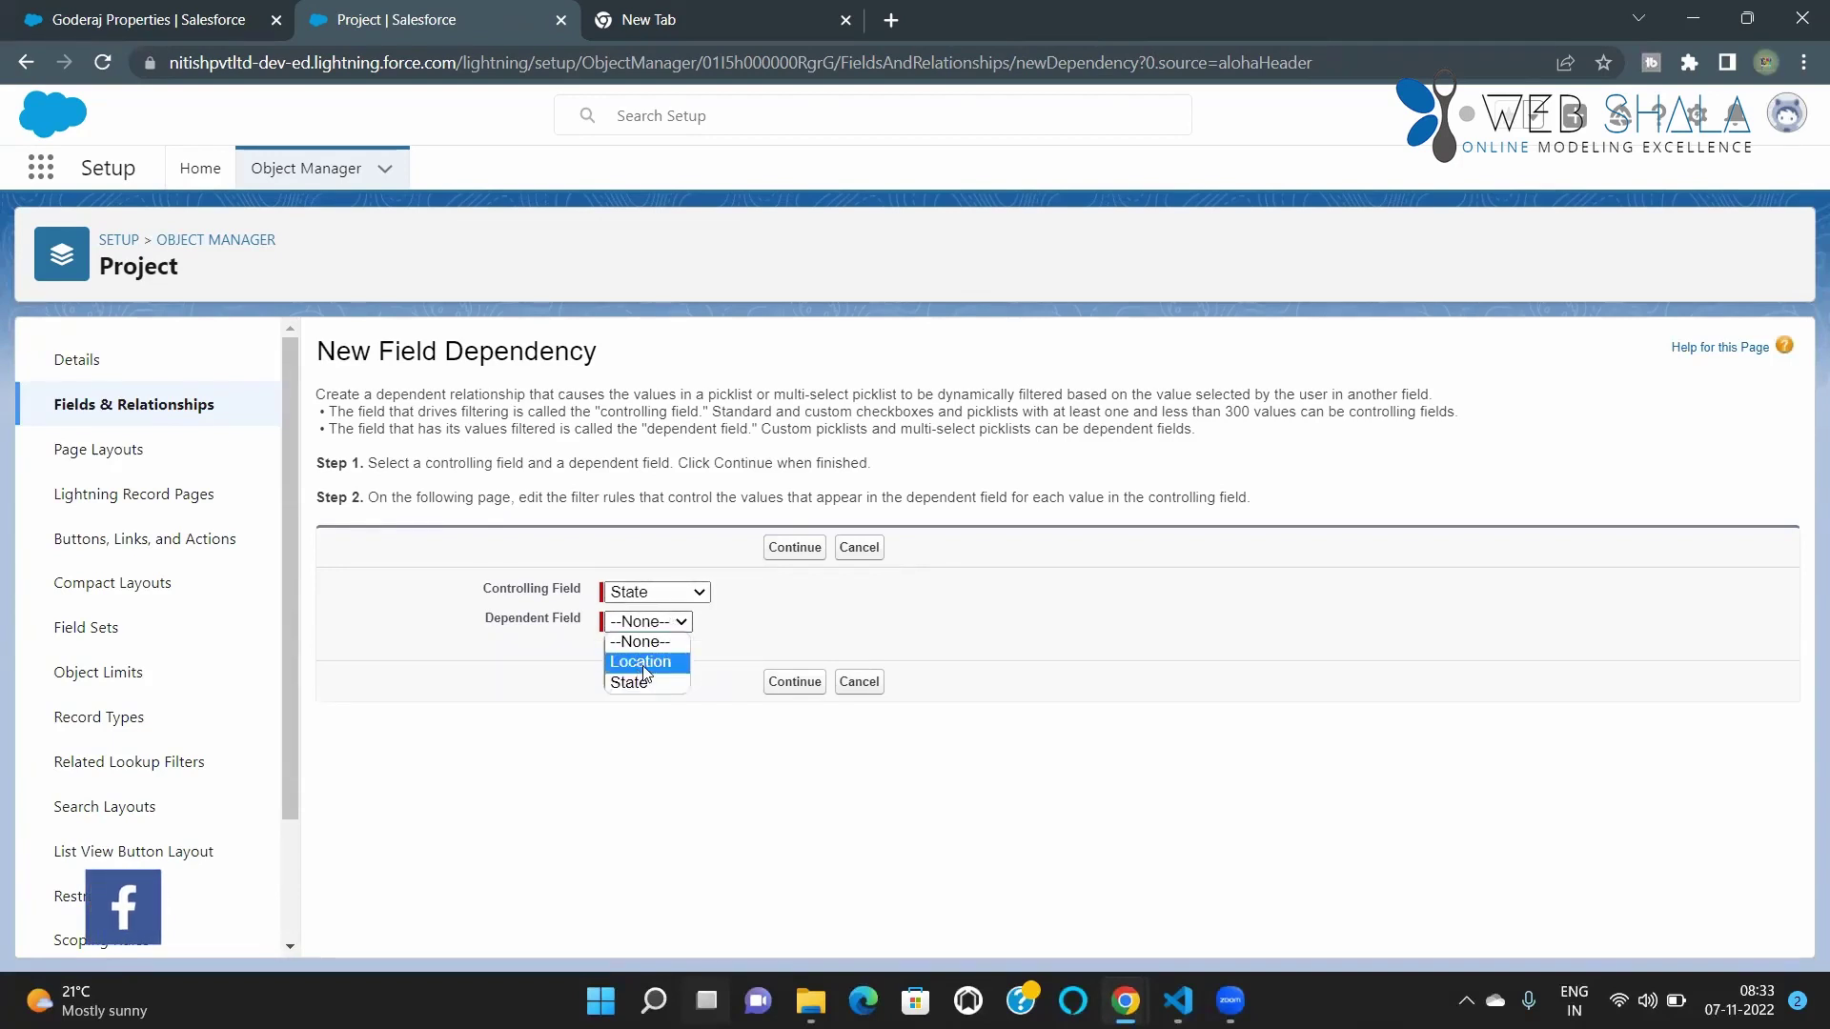
{"action": "left_click", "coordinate": [641, 659]}
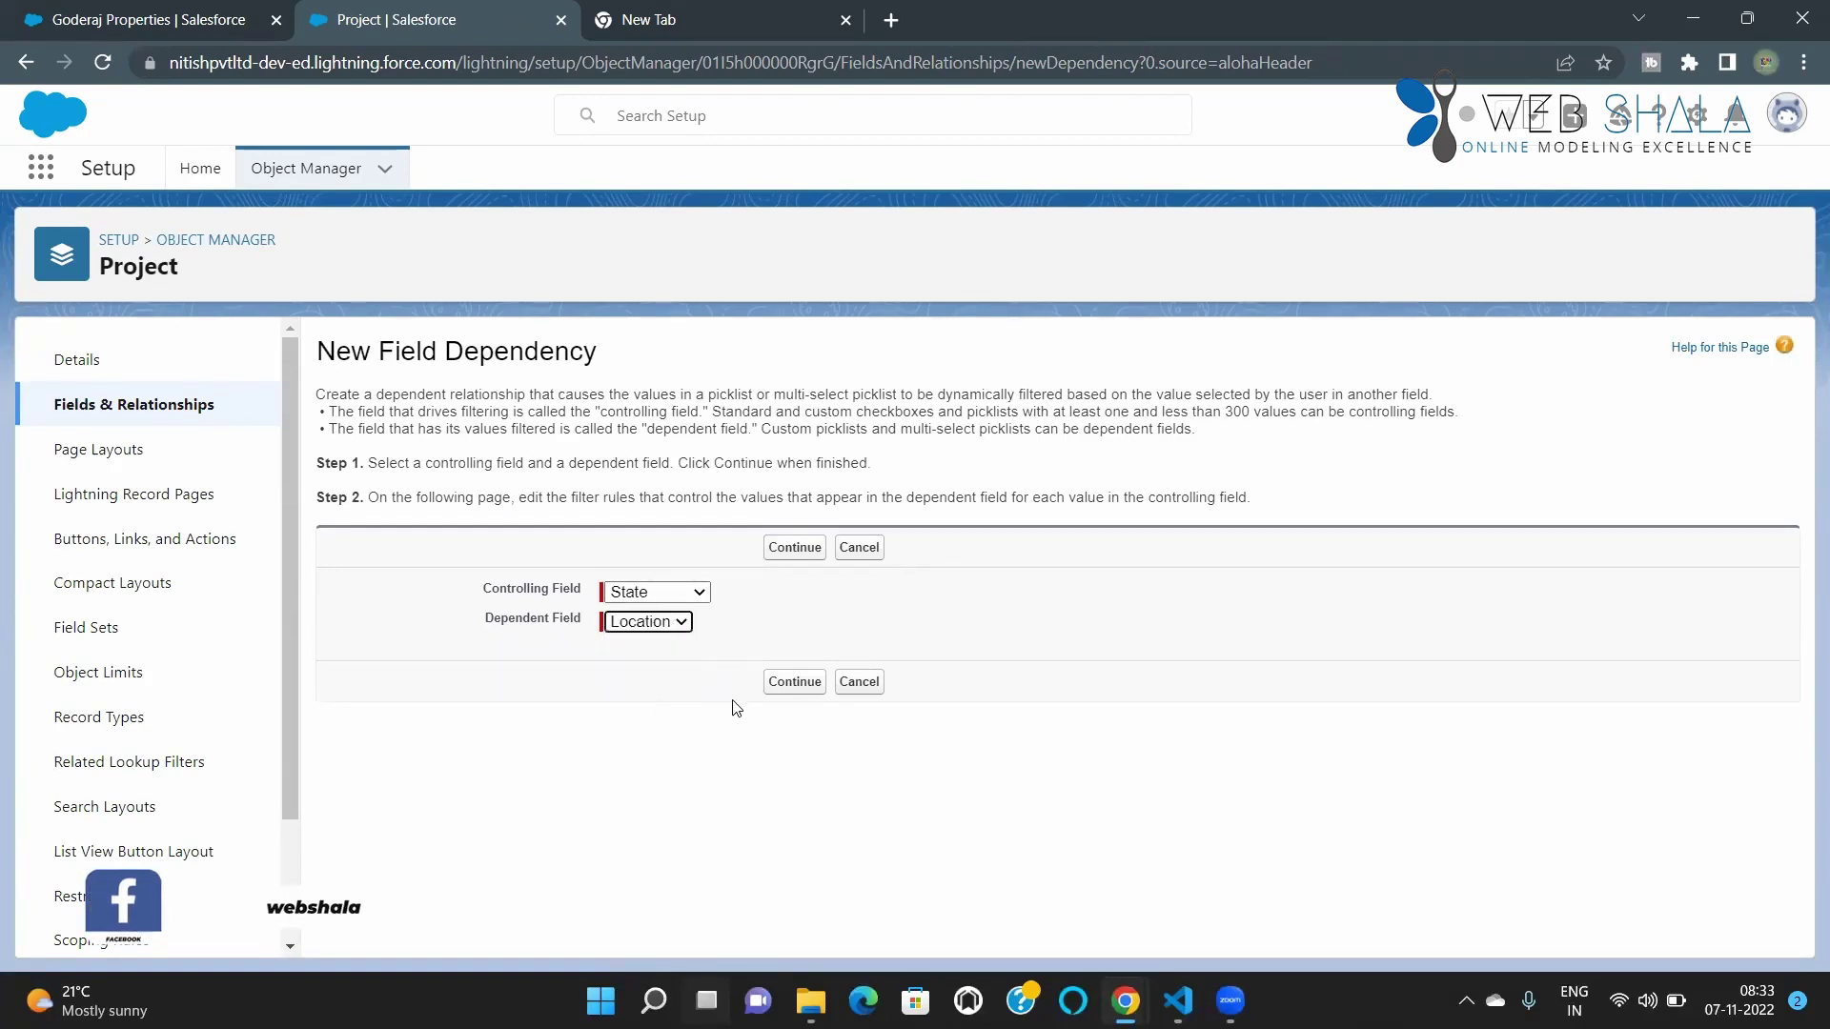
{"action": "left_click", "coordinate": [795, 685]}
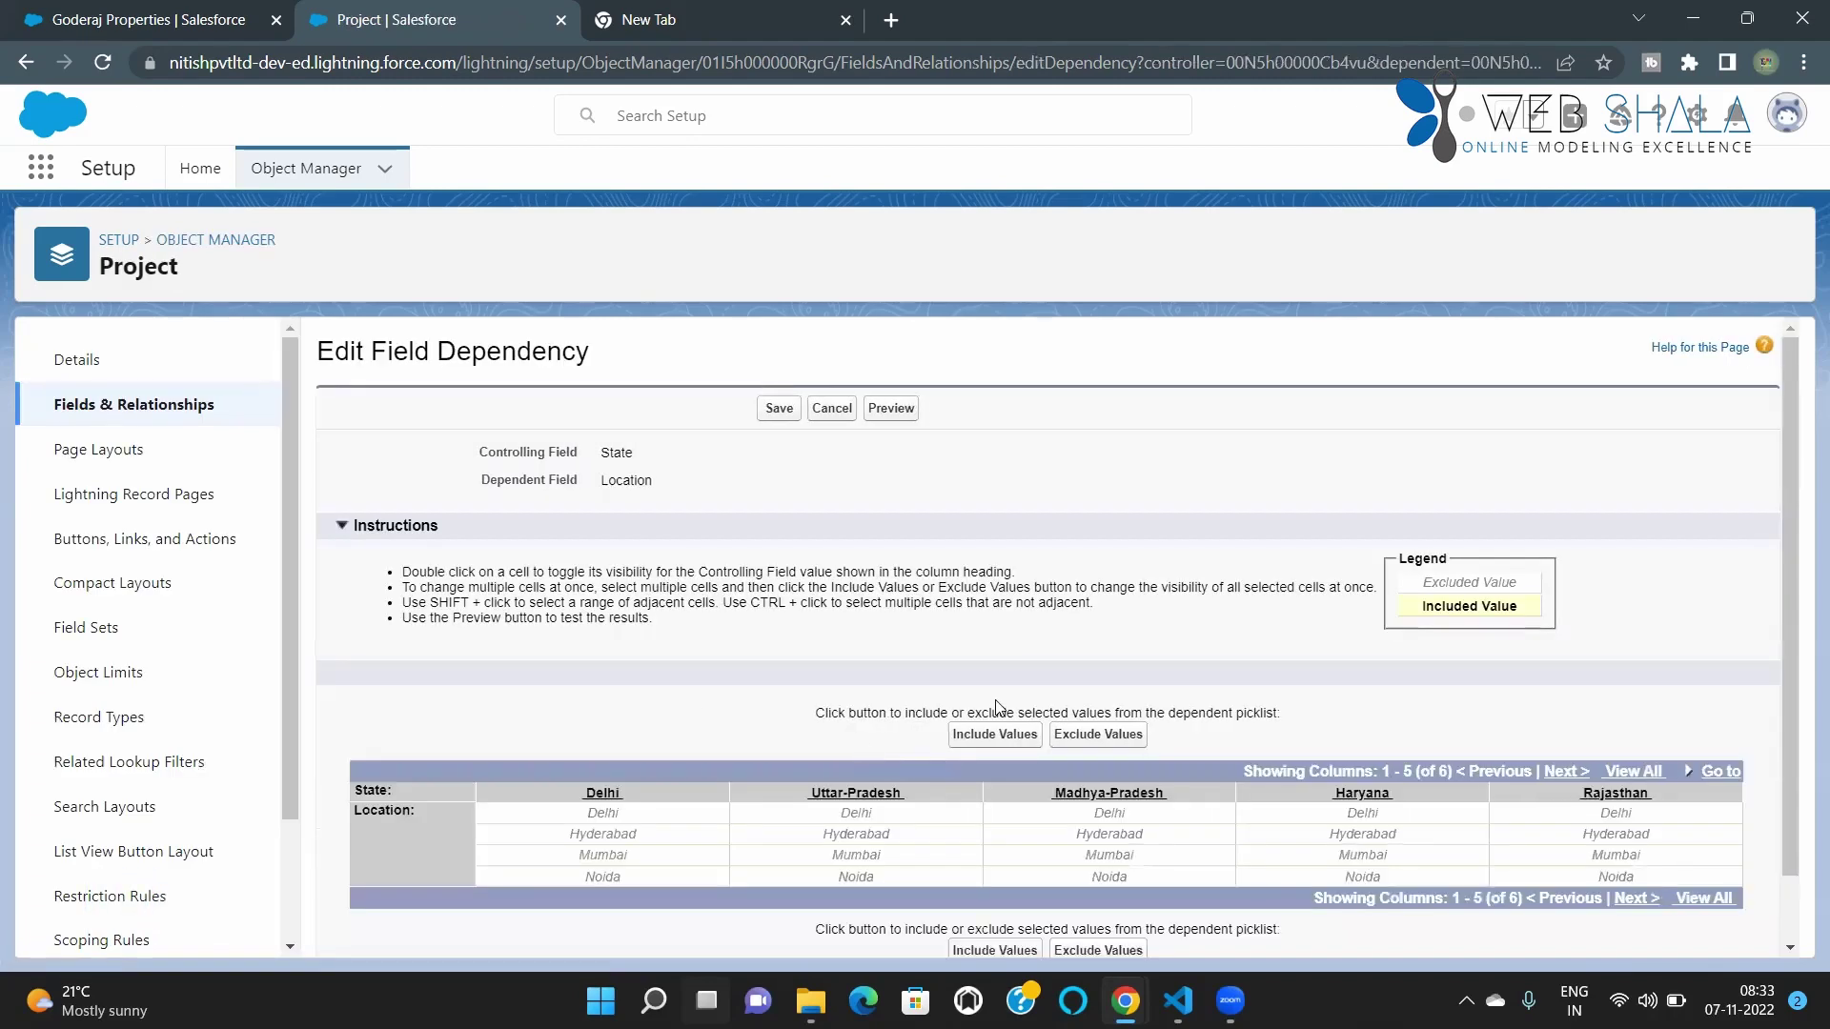
{"action": "scroll", "coordinate": [998, 707], "scroll_direction": "down", "scroll_amount": 2}
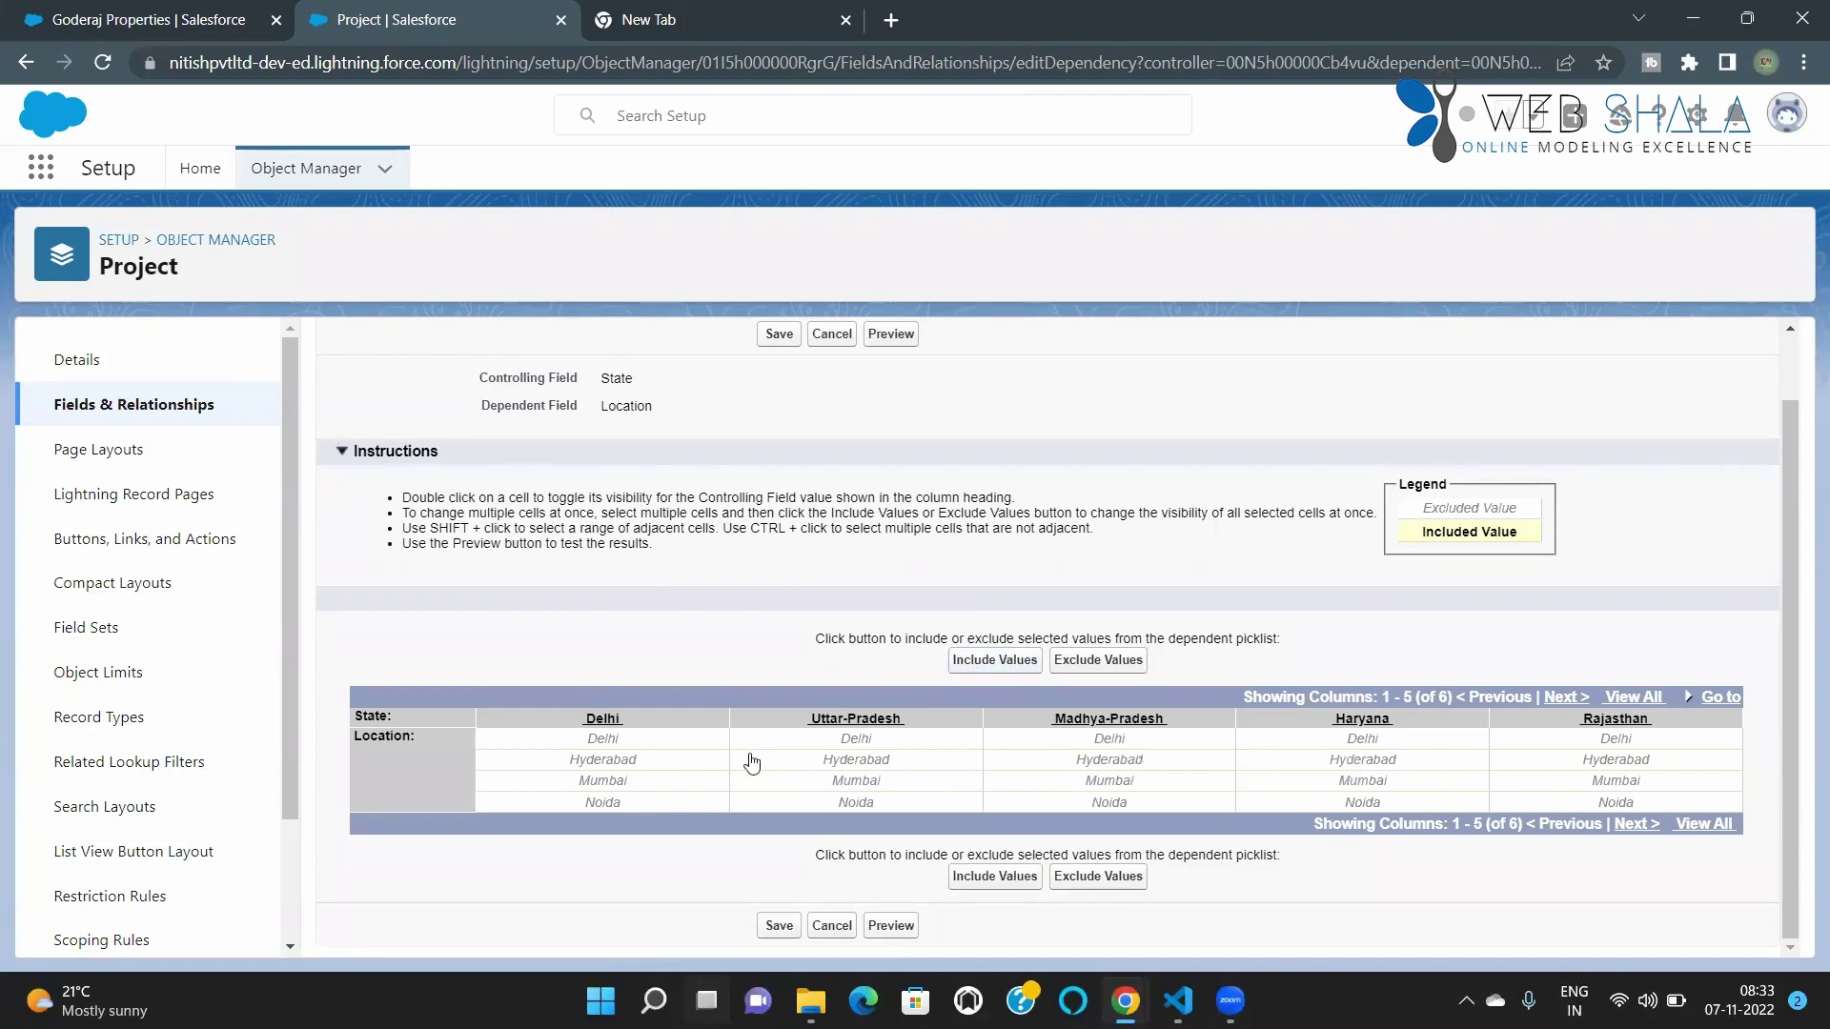
{"action": "left_click", "coordinate": [604, 740]}
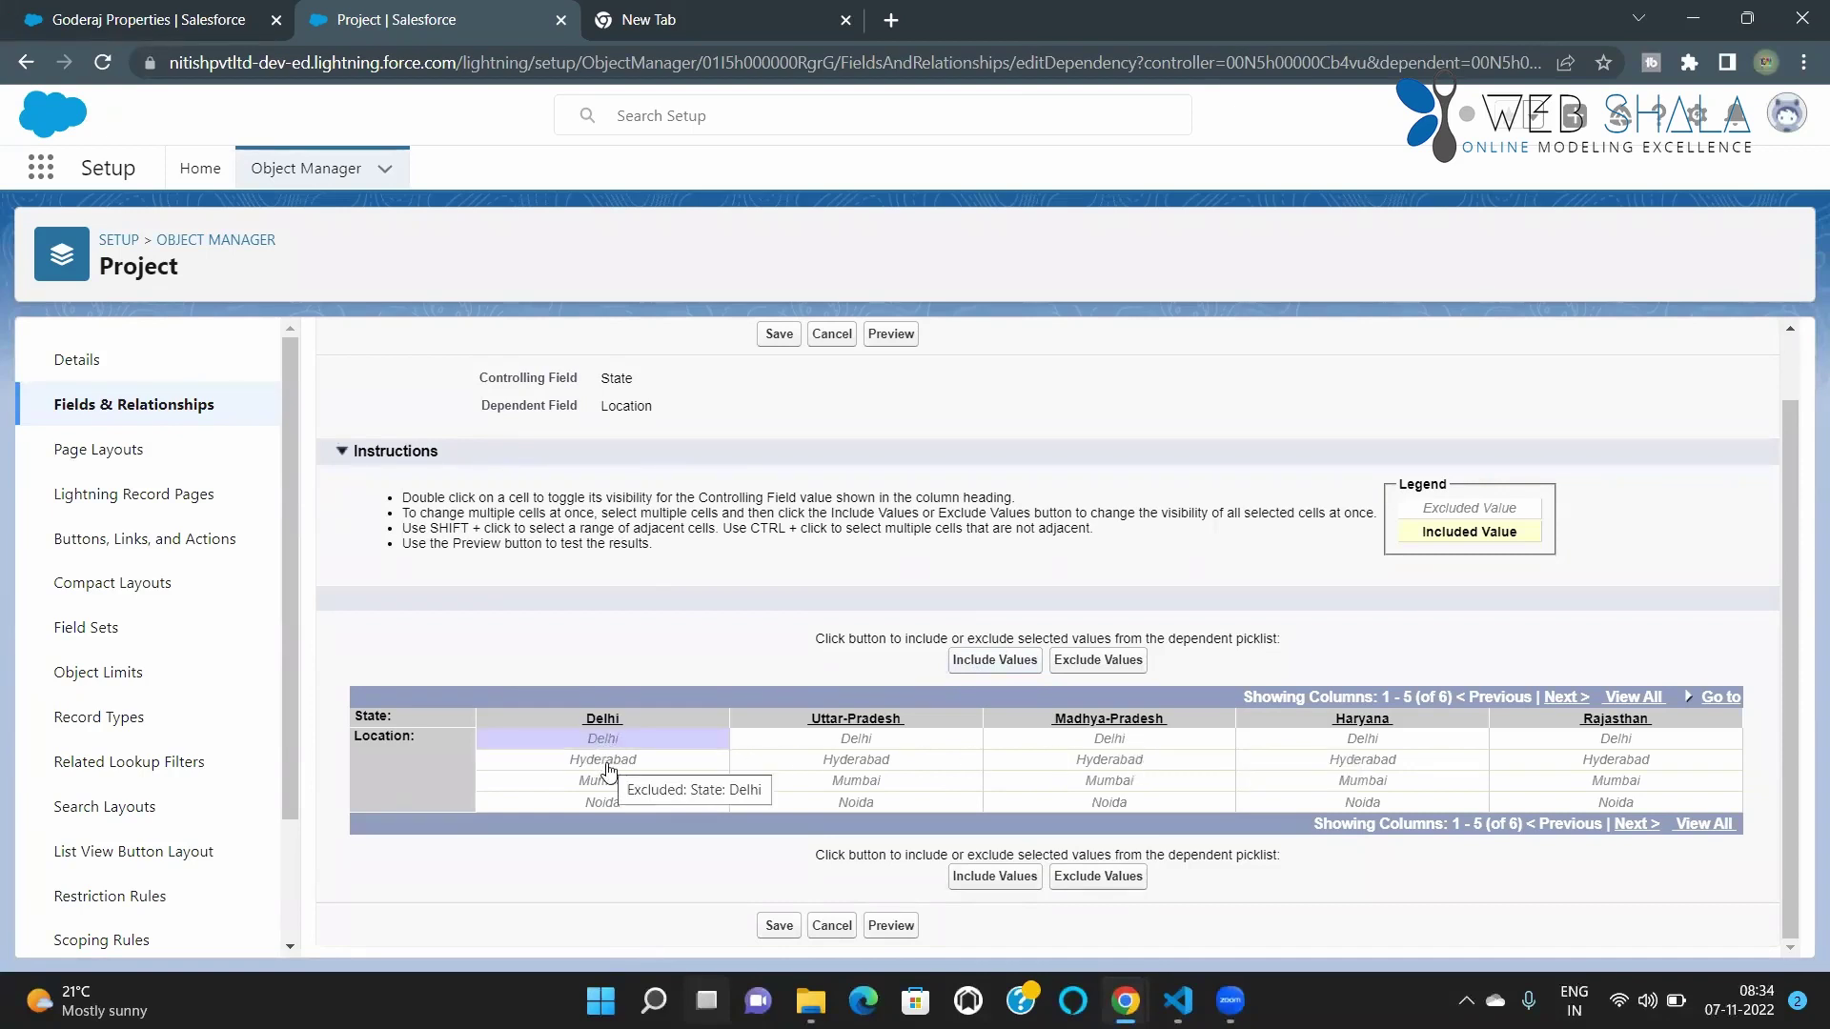
{"action": "left_click", "coordinate": [841, 805]}
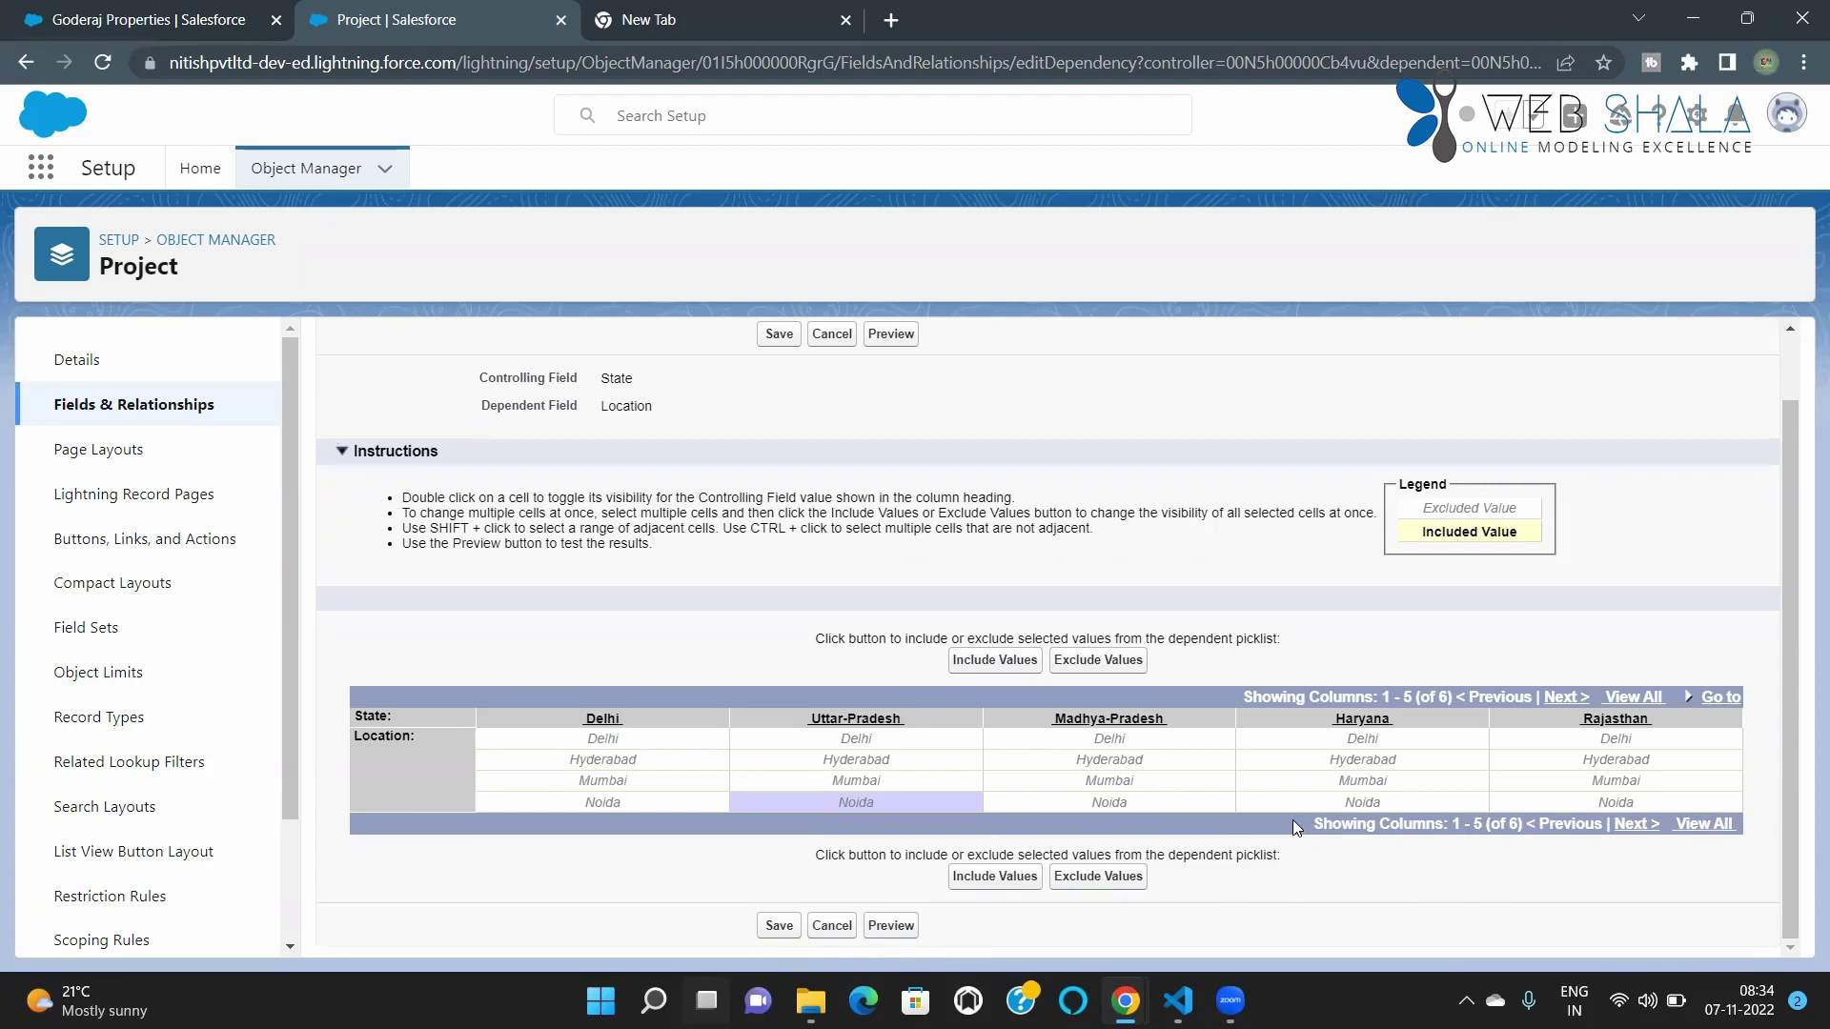
{"action": "scroll", "coordinate": [1292, 820], "scroll_direction": "up", "scroll_amount": 1}
{"action": "scroll", "coordinate": [1293, 819], "scroll_direction": "down", "scroll_amount": 1}
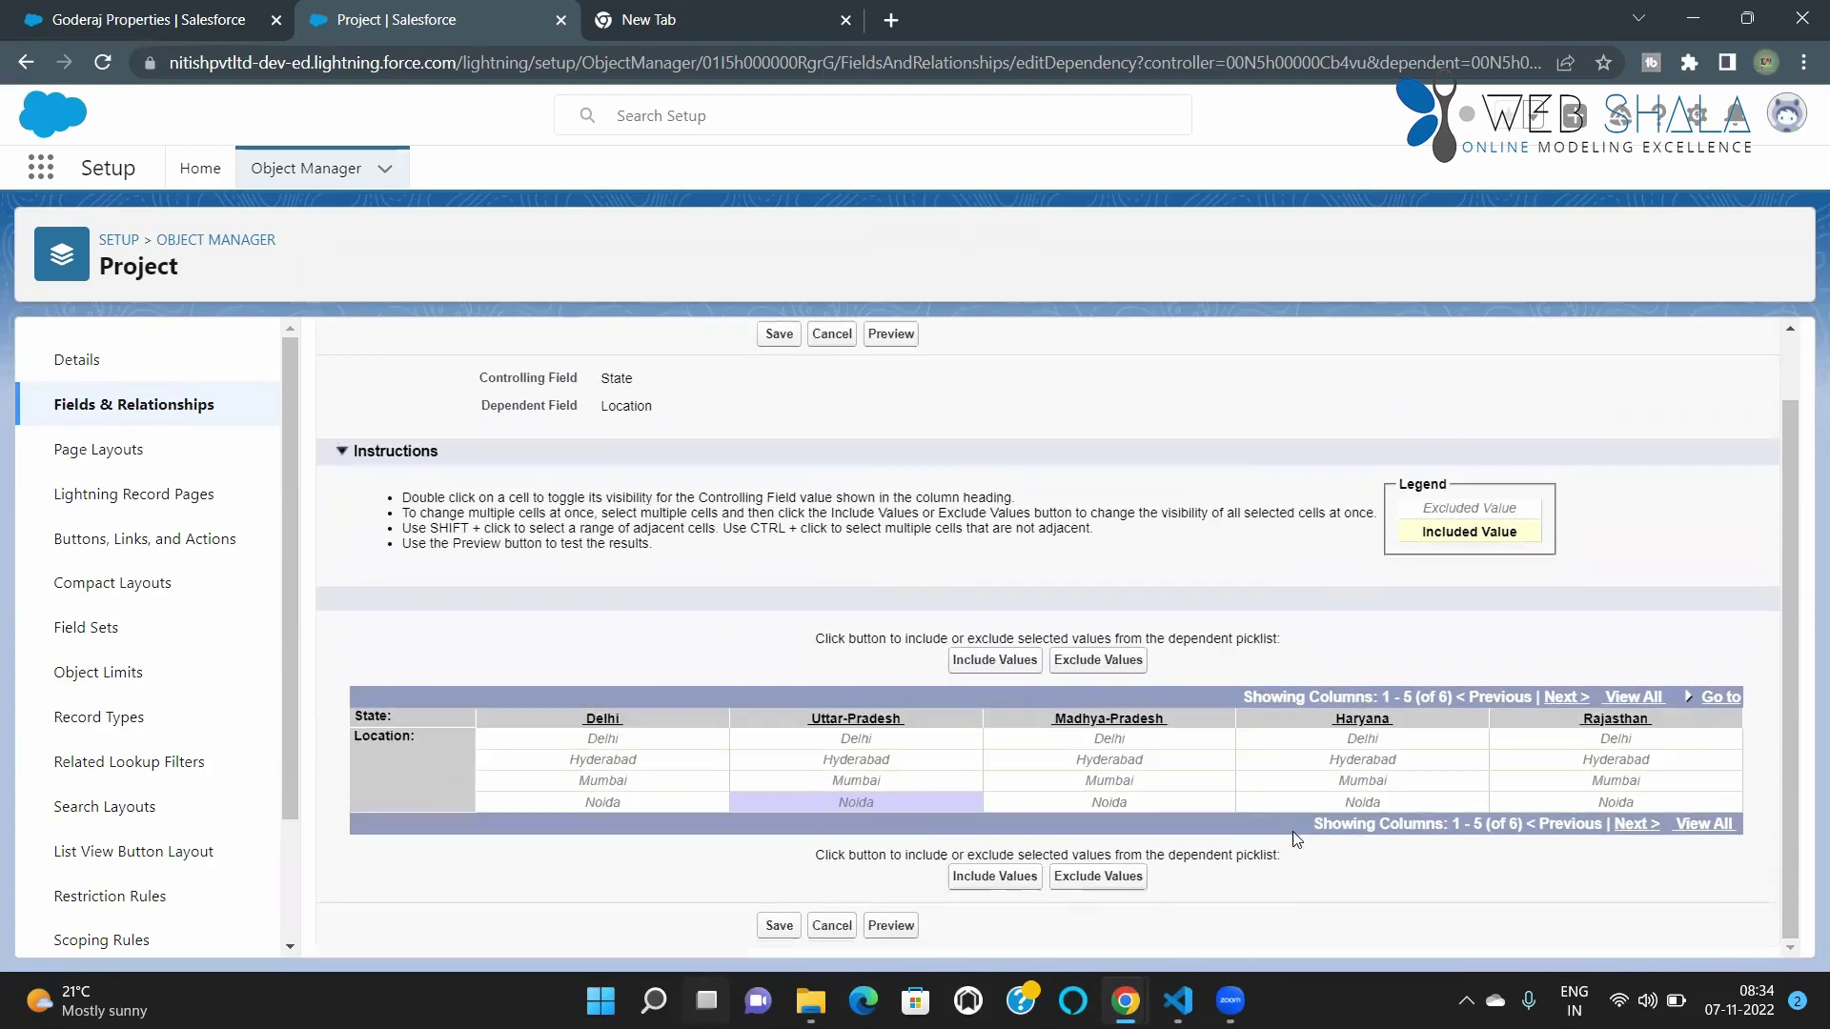
{"action": "left_click", "coordinate": [1636, 824]}
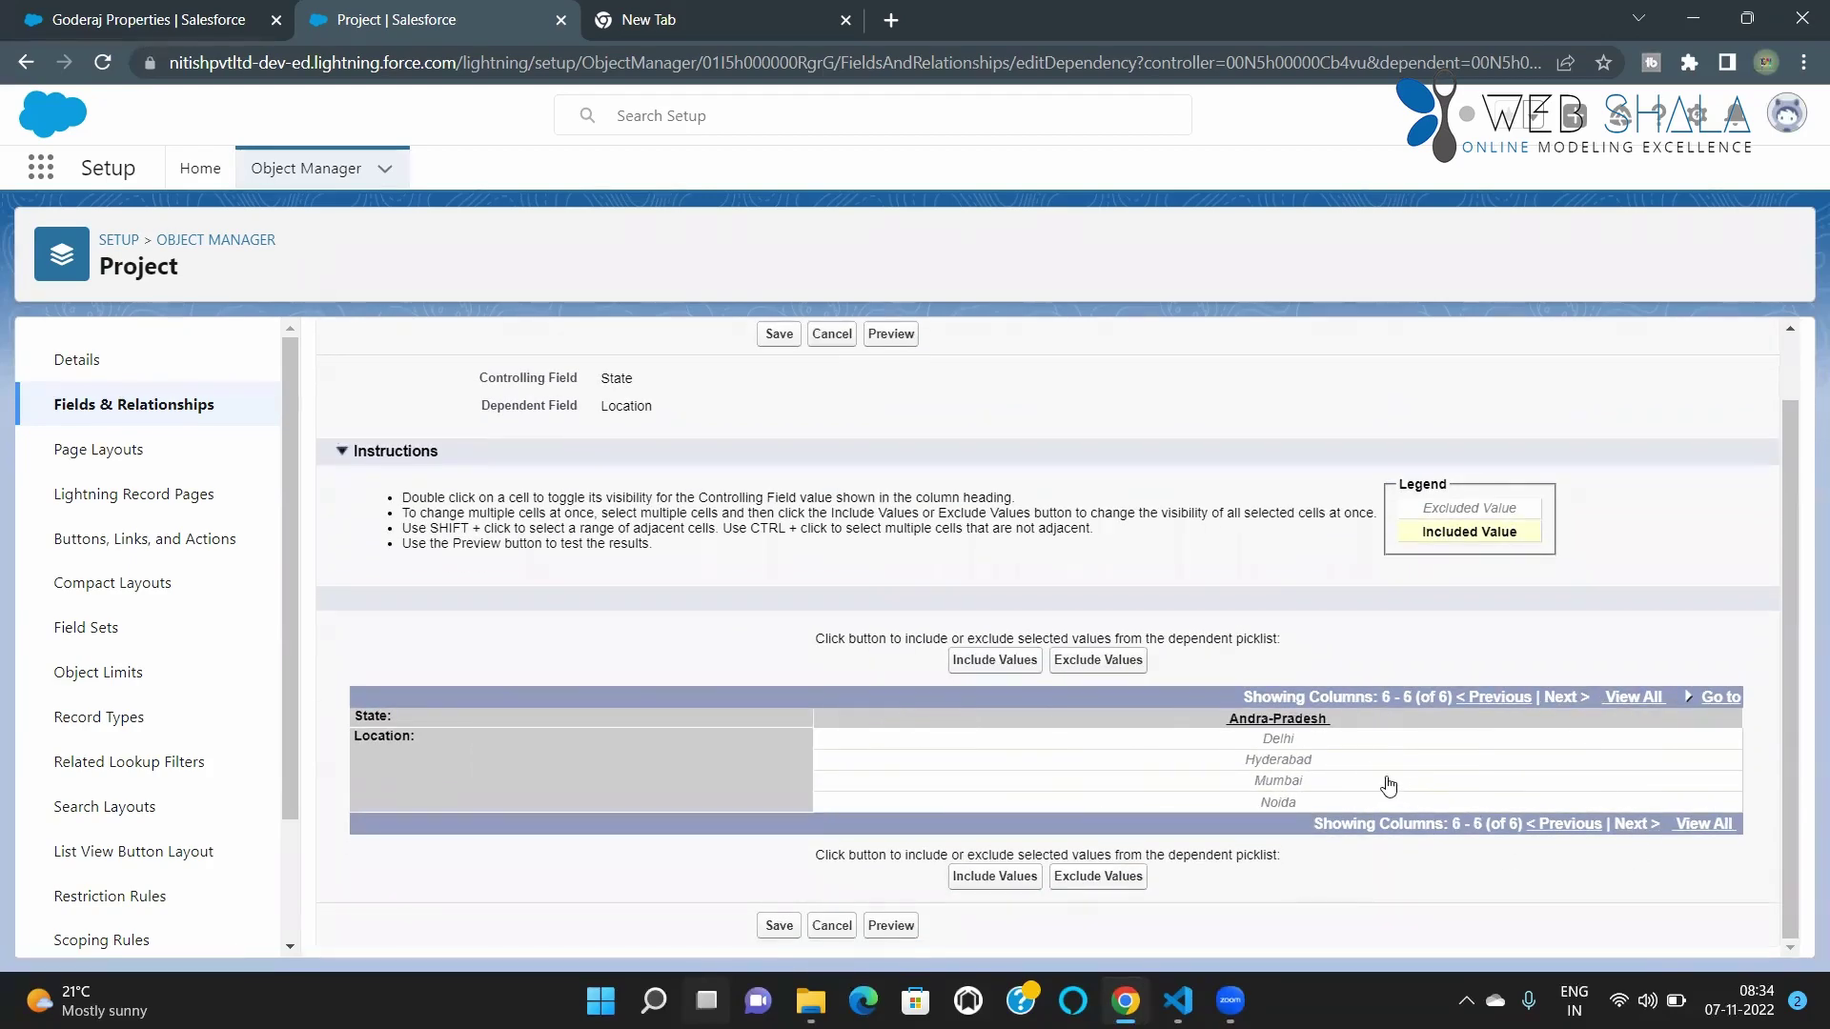
{"action": "left_click", "coordinate": [1283, 762]}
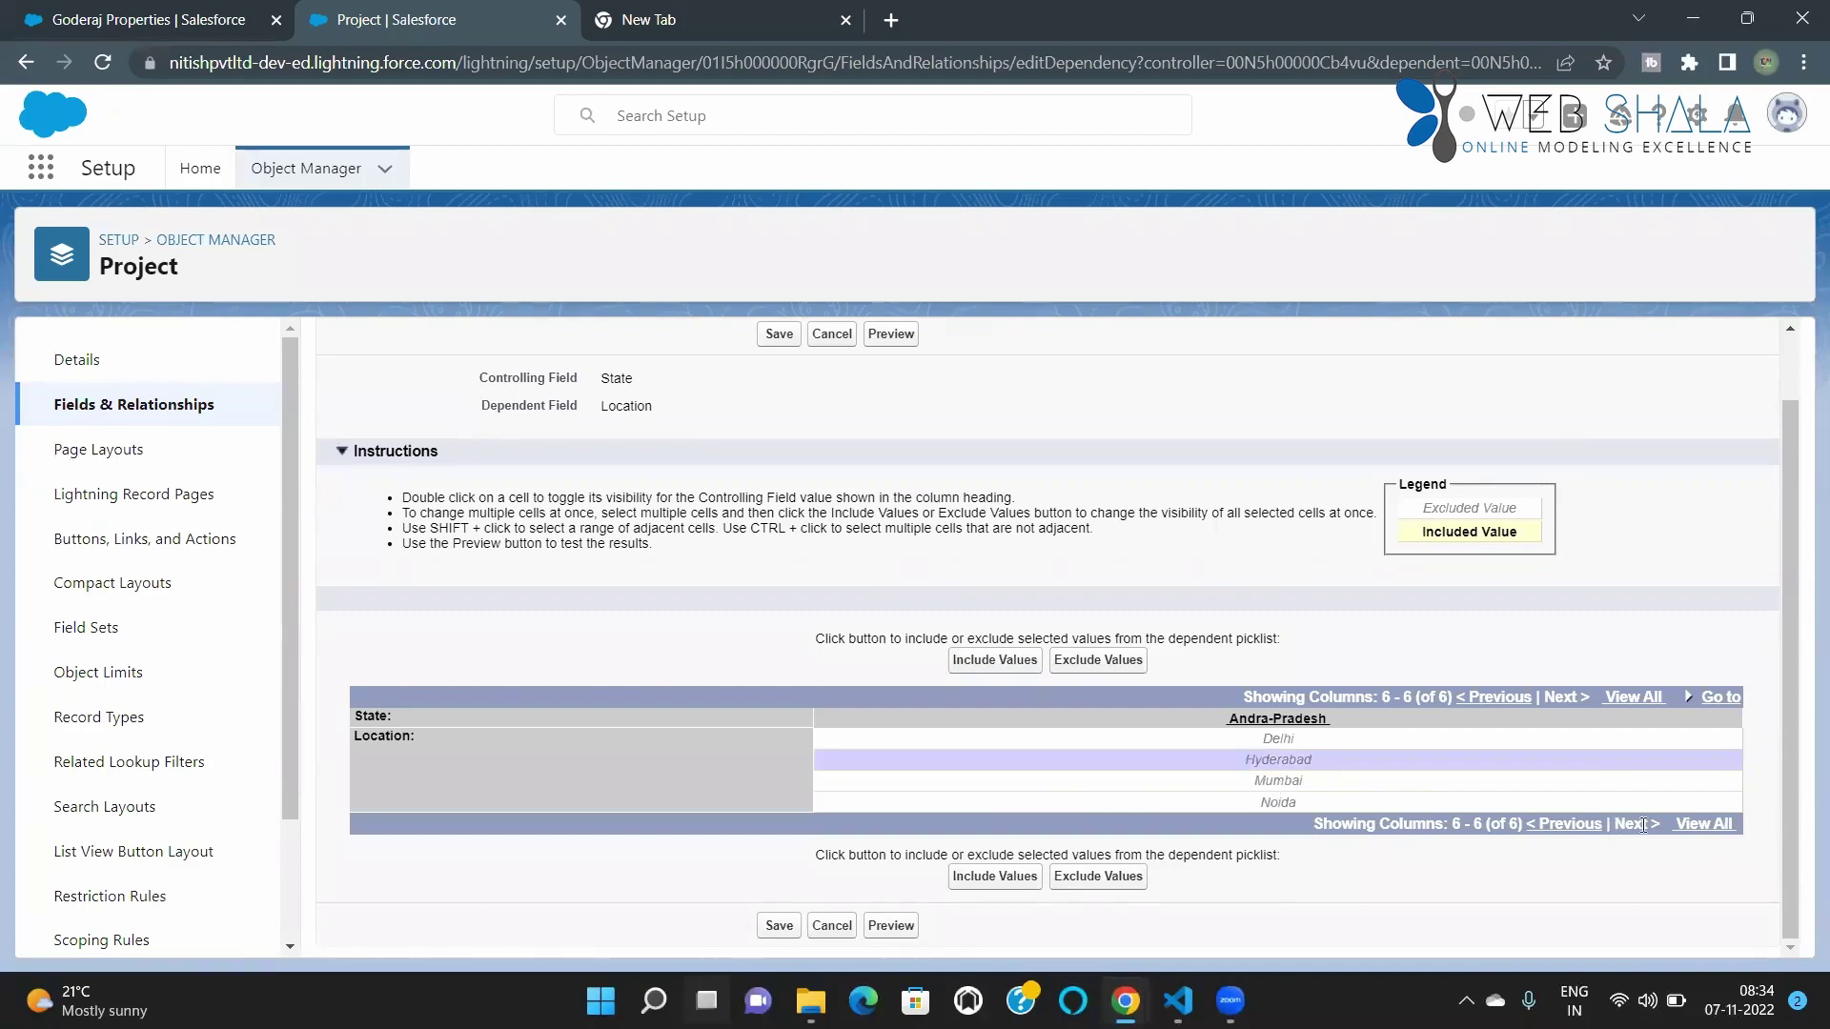
{"action": "left_click", "coordinate": [1573, 827]}
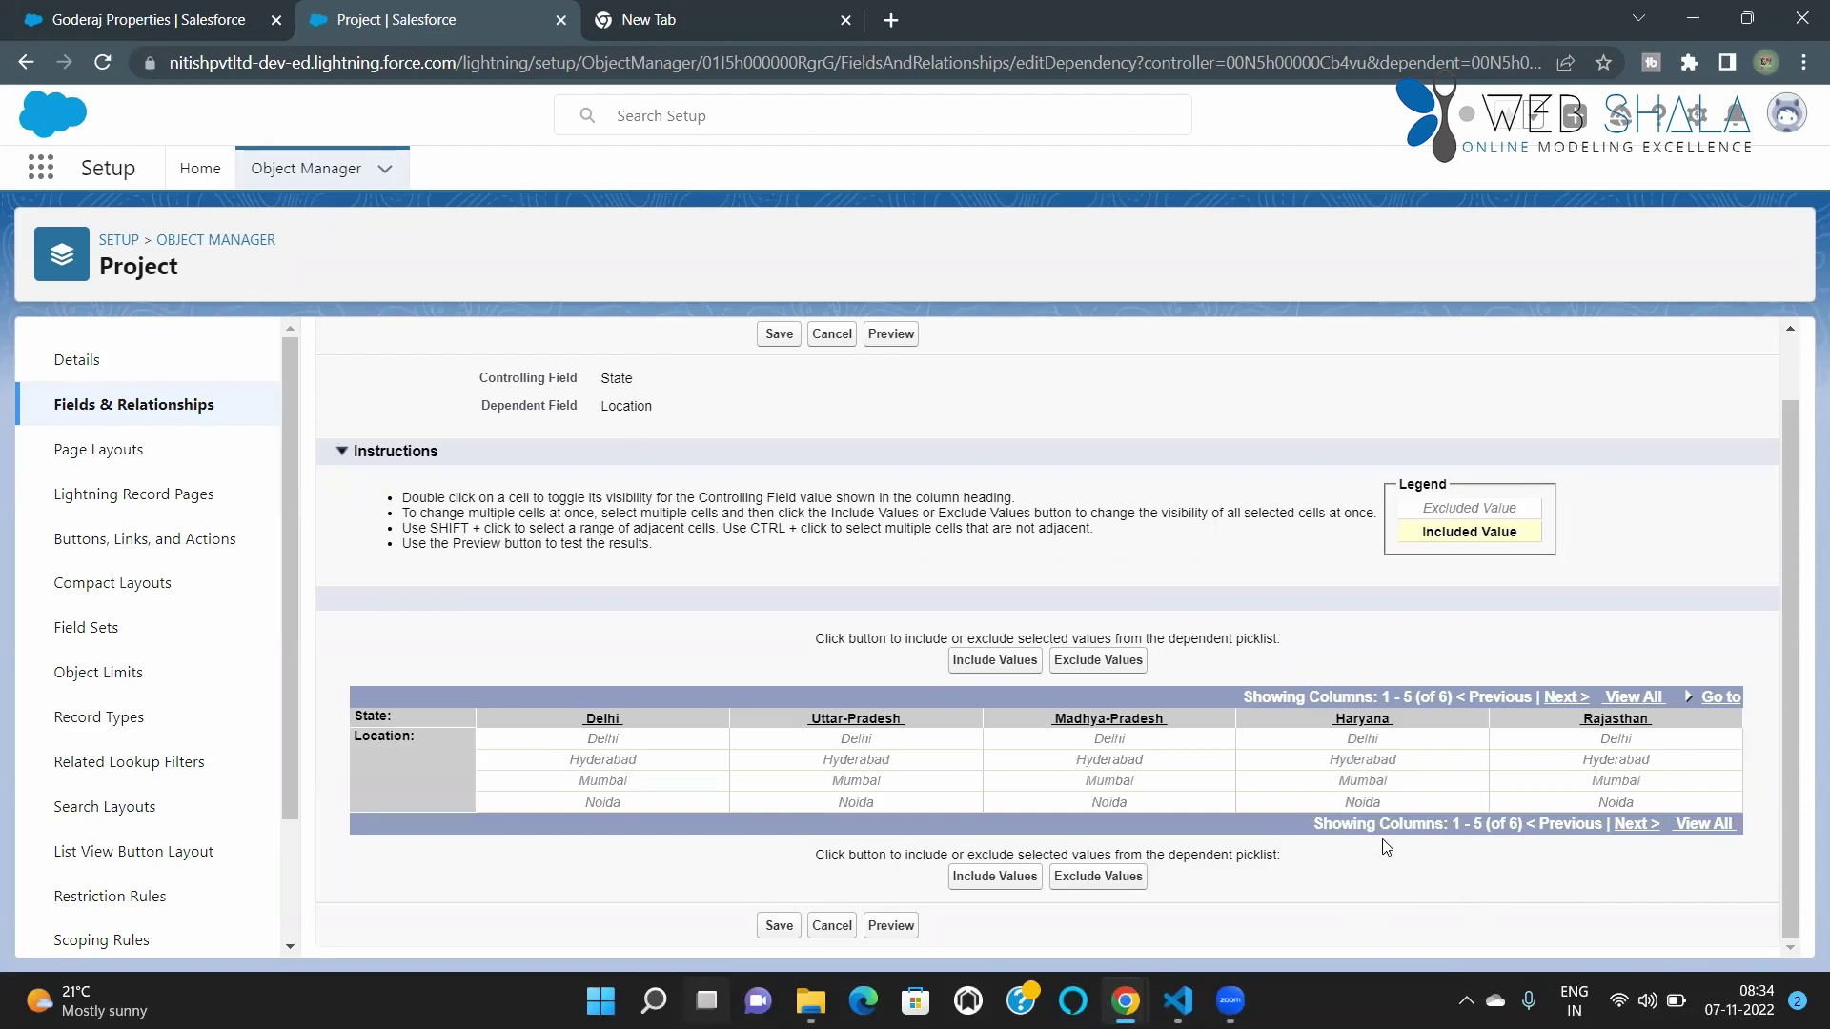
Include Noida as a Location value for Uttar-Pradesh and save the dependency despite the other states having no included values
{"action": "left_click", "coordinate": [626, 743]}
{"action": "left_click", "coordinate": [931, 804]}
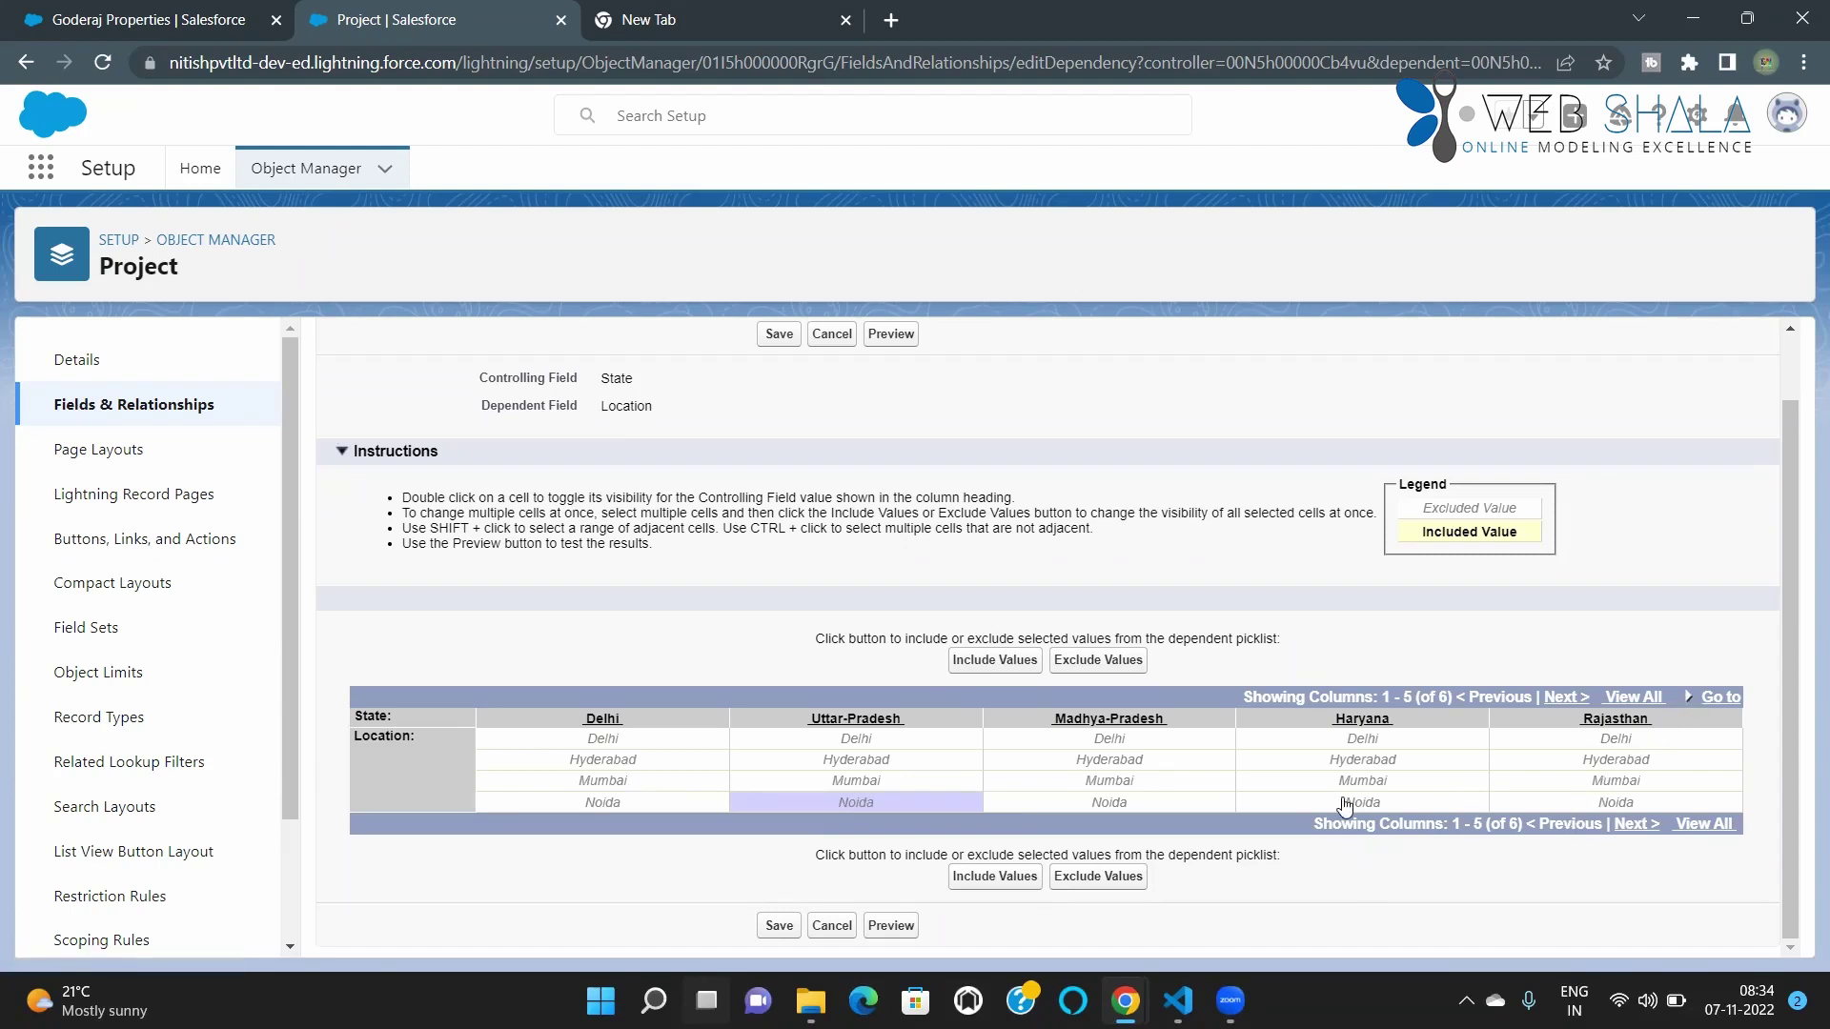
{"action": "left_click", "coordinate": [1001, 876]}
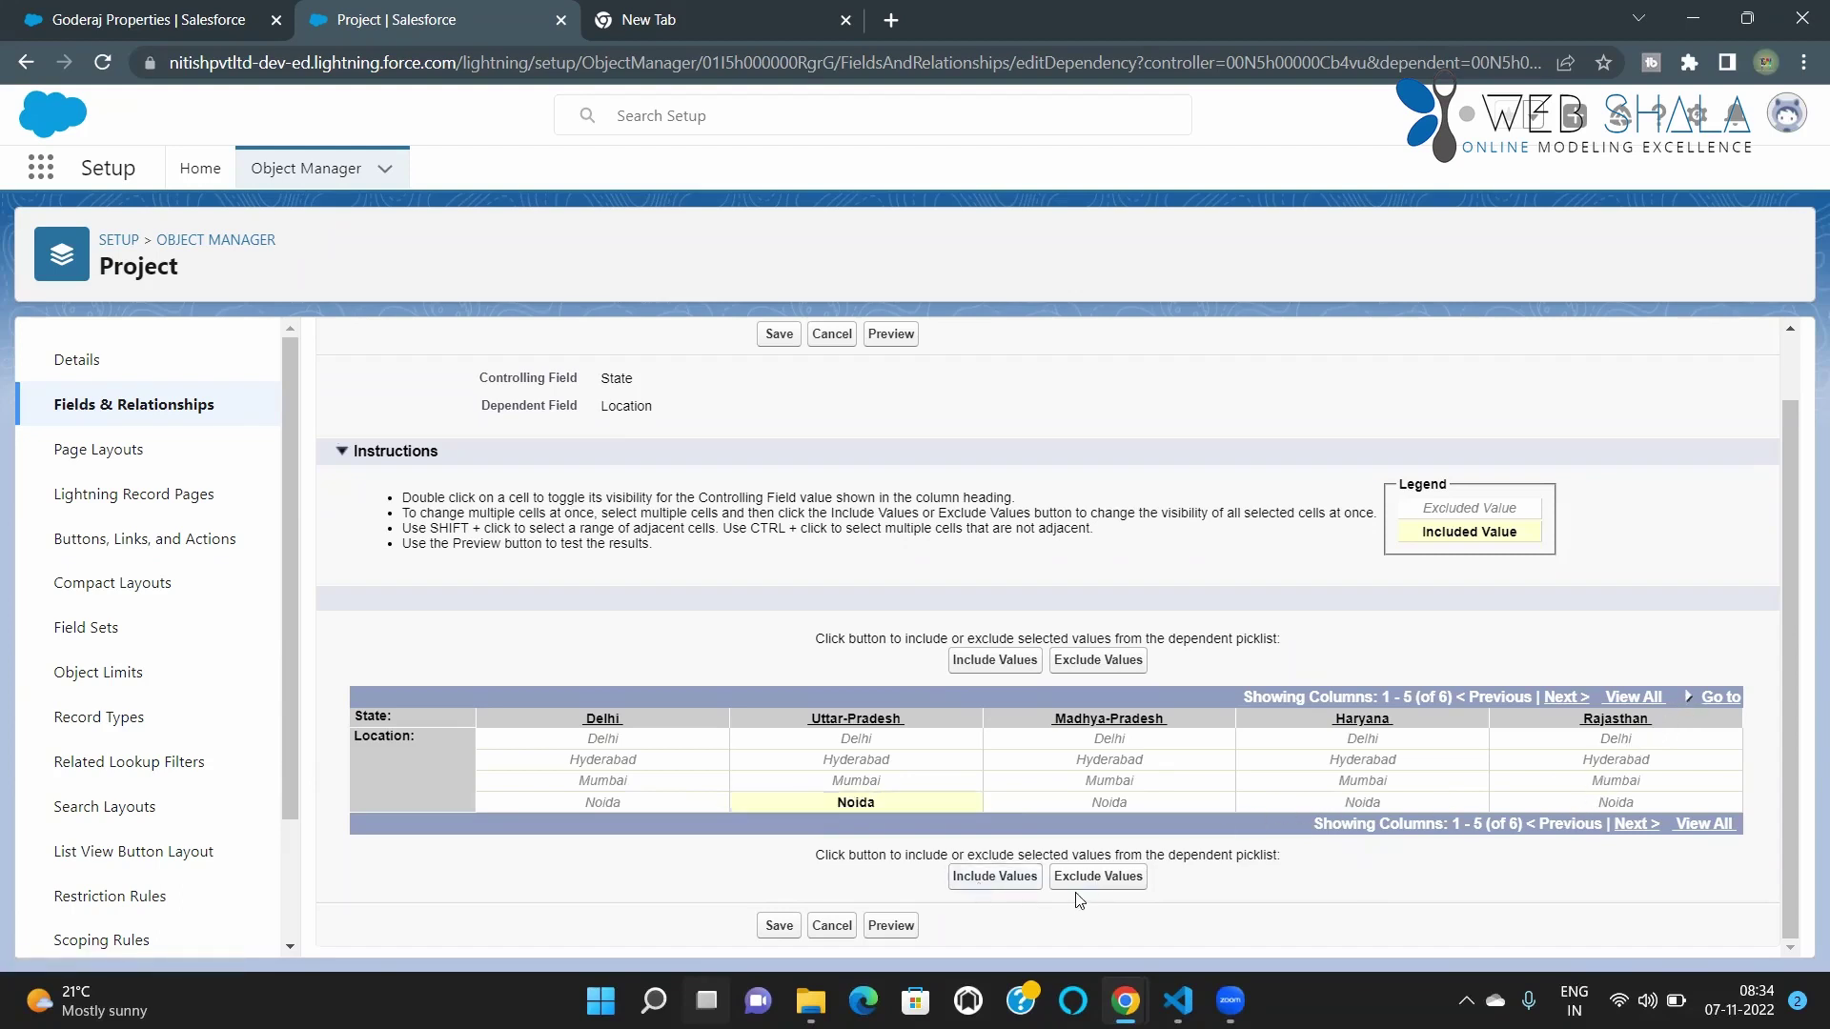
{"action": "left_click", "coordinate": [779, 926]}
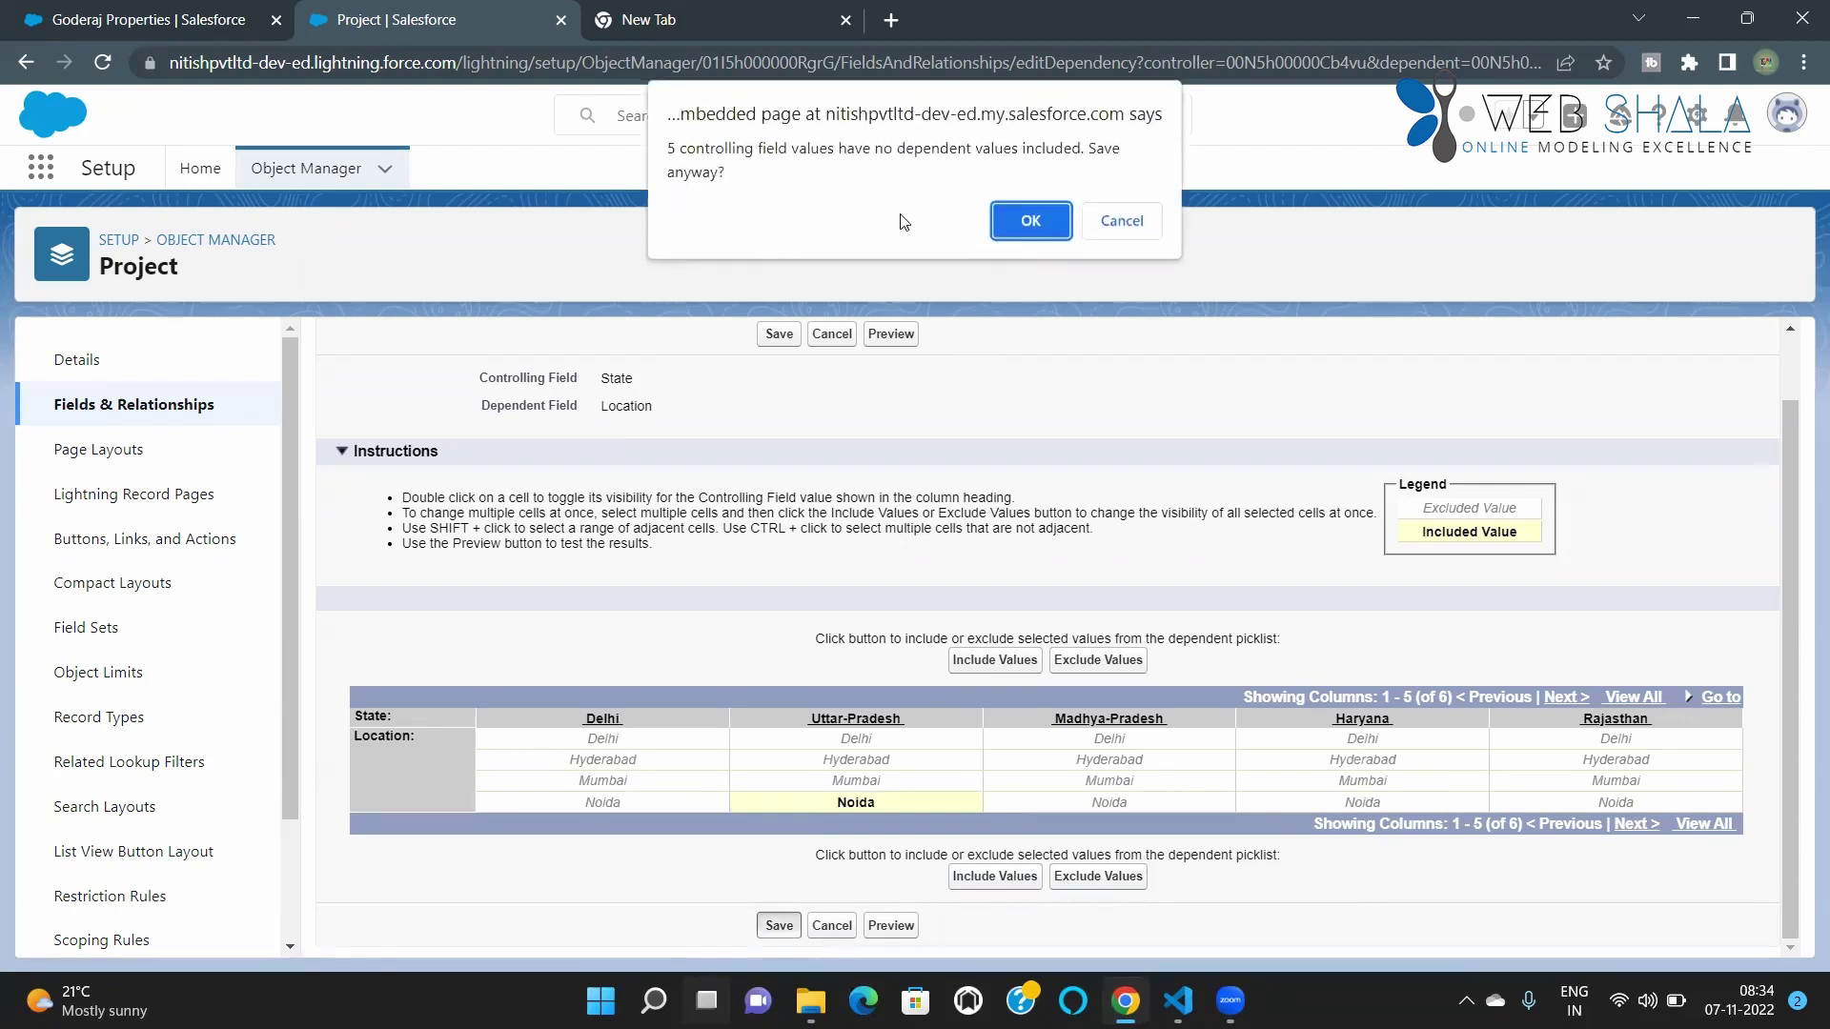
{"action": "left_click", "coordinate": [1030, 221]}
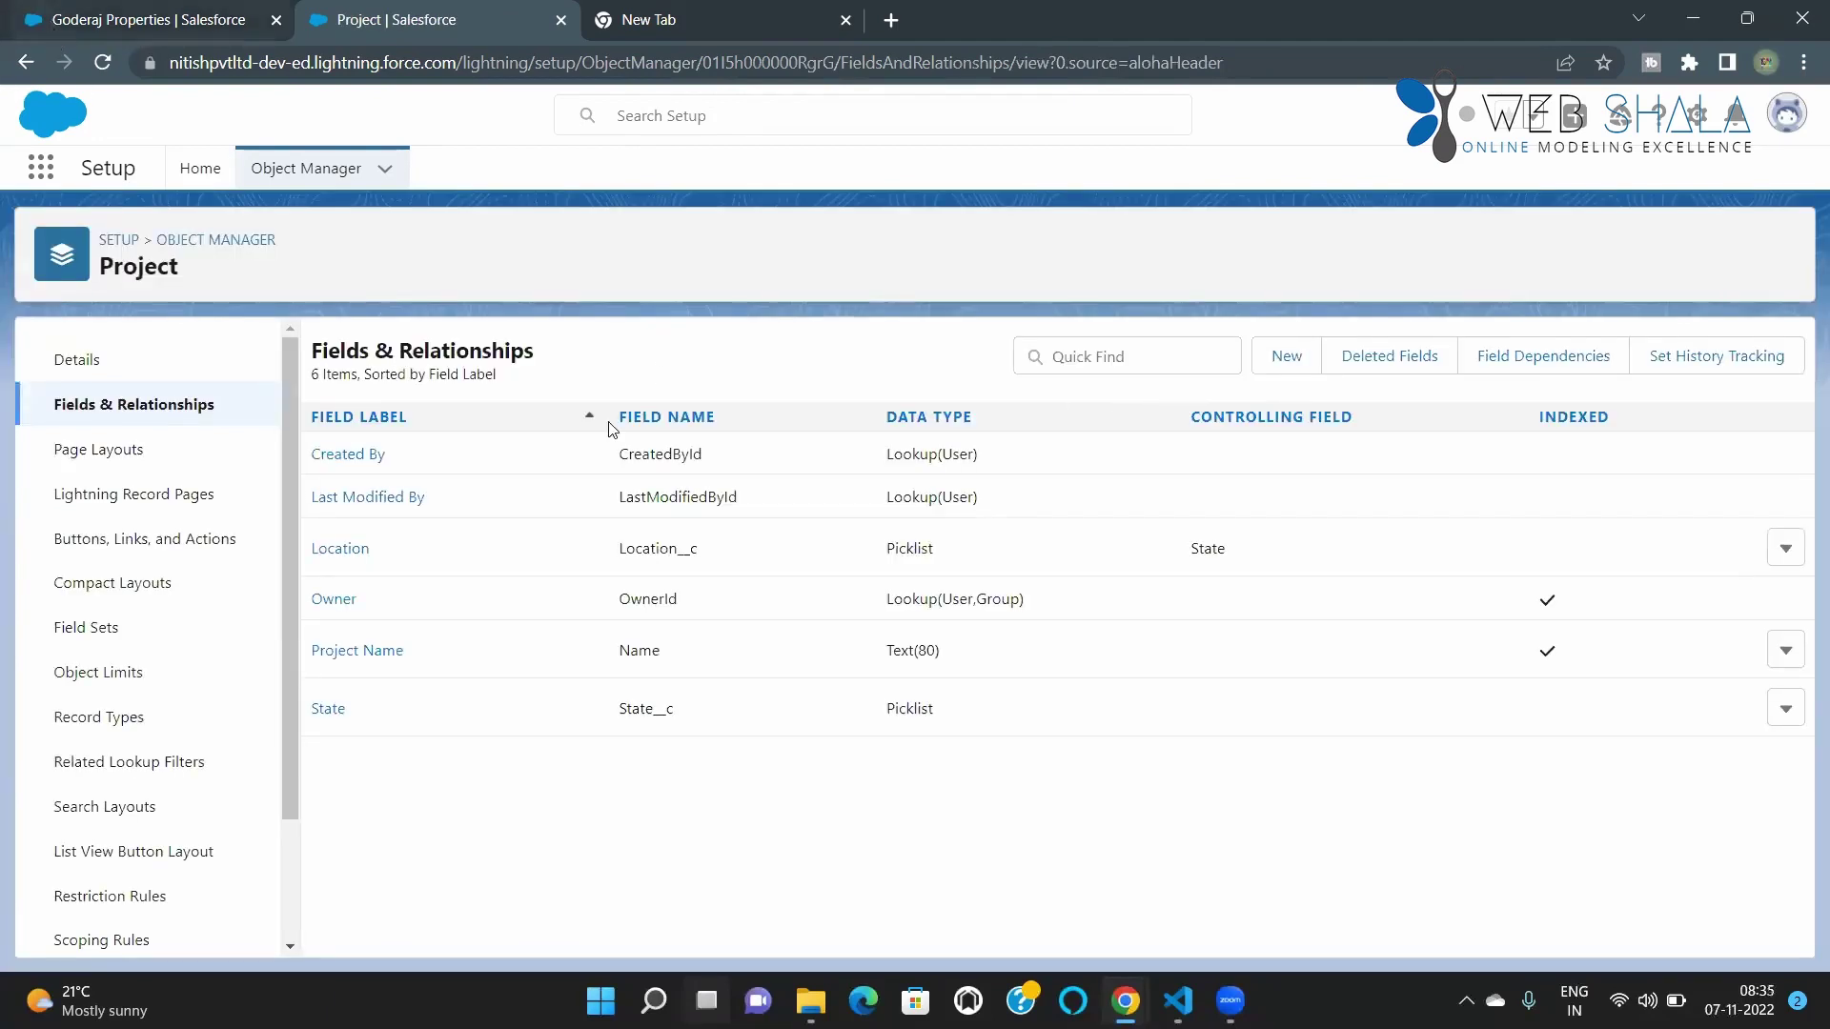
Edit the State–Location dependency to include Hyderabad for Andra-Pradesh, and save it despite the remaining states having no included values
{"action": "left_click", "coordinate": [1539, 358]}
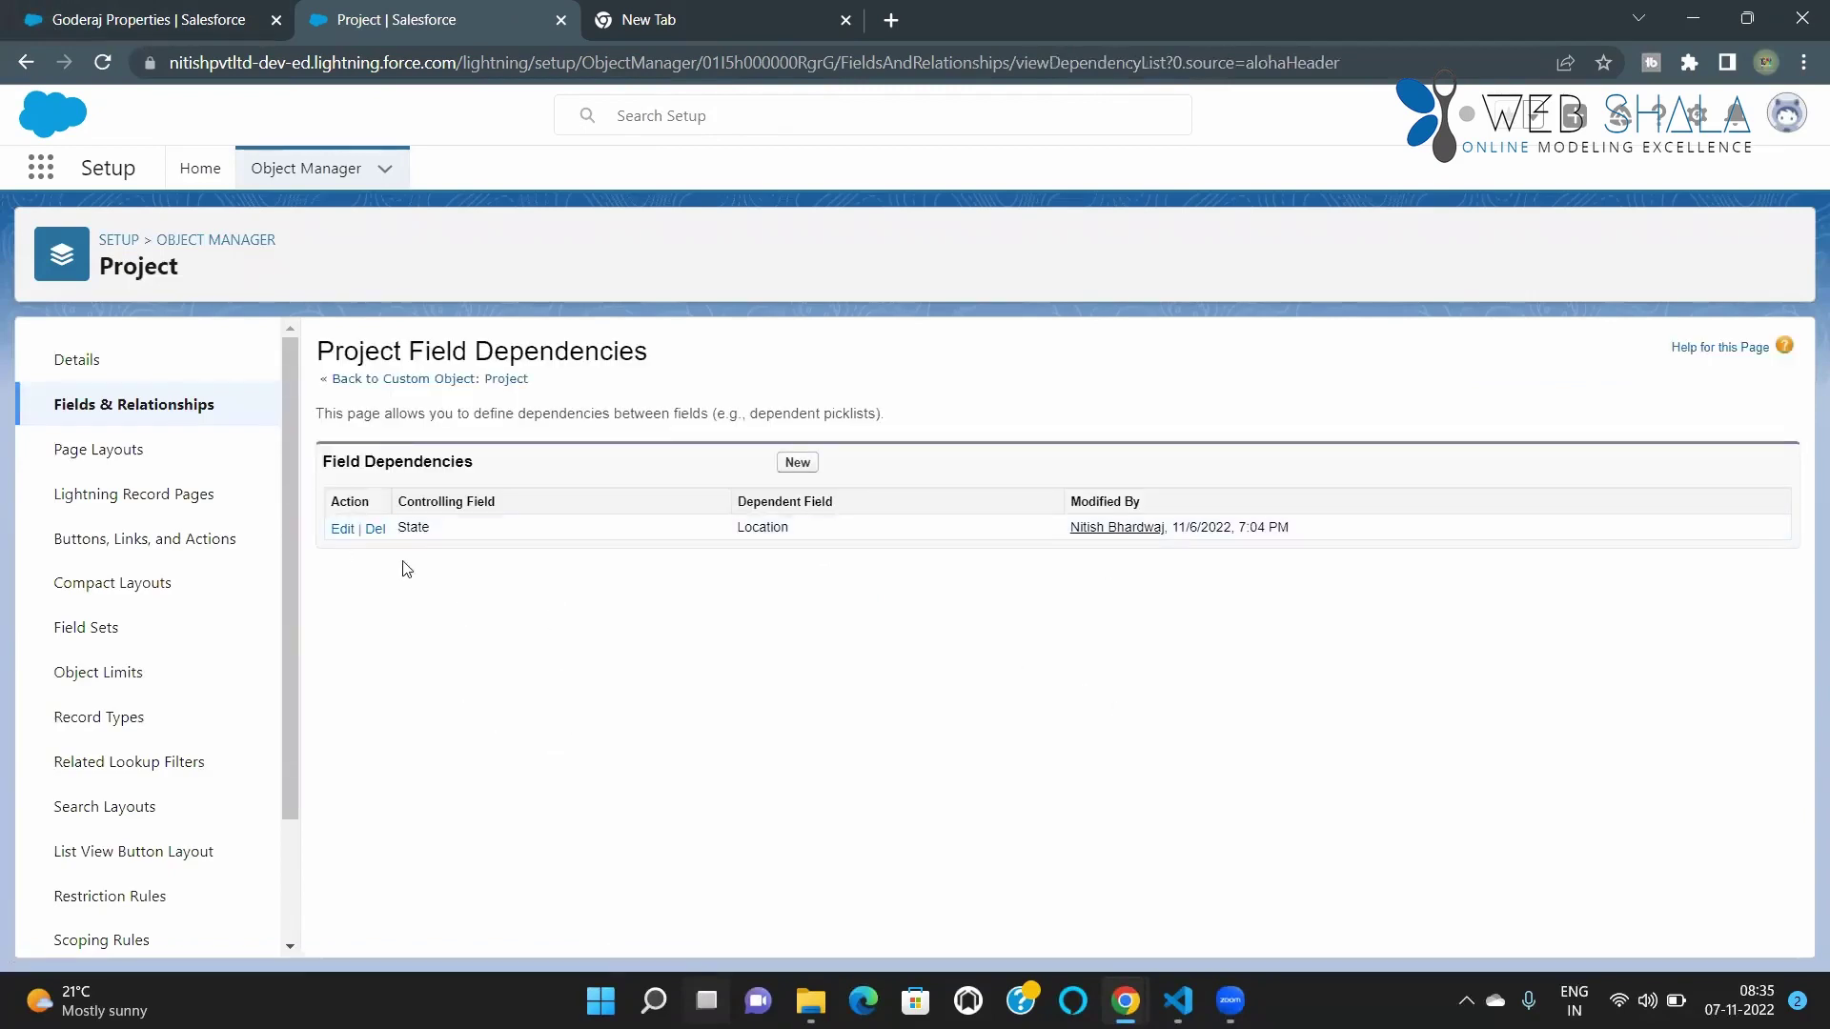
{"action": "left_click", "coordinate": [342, 530]}
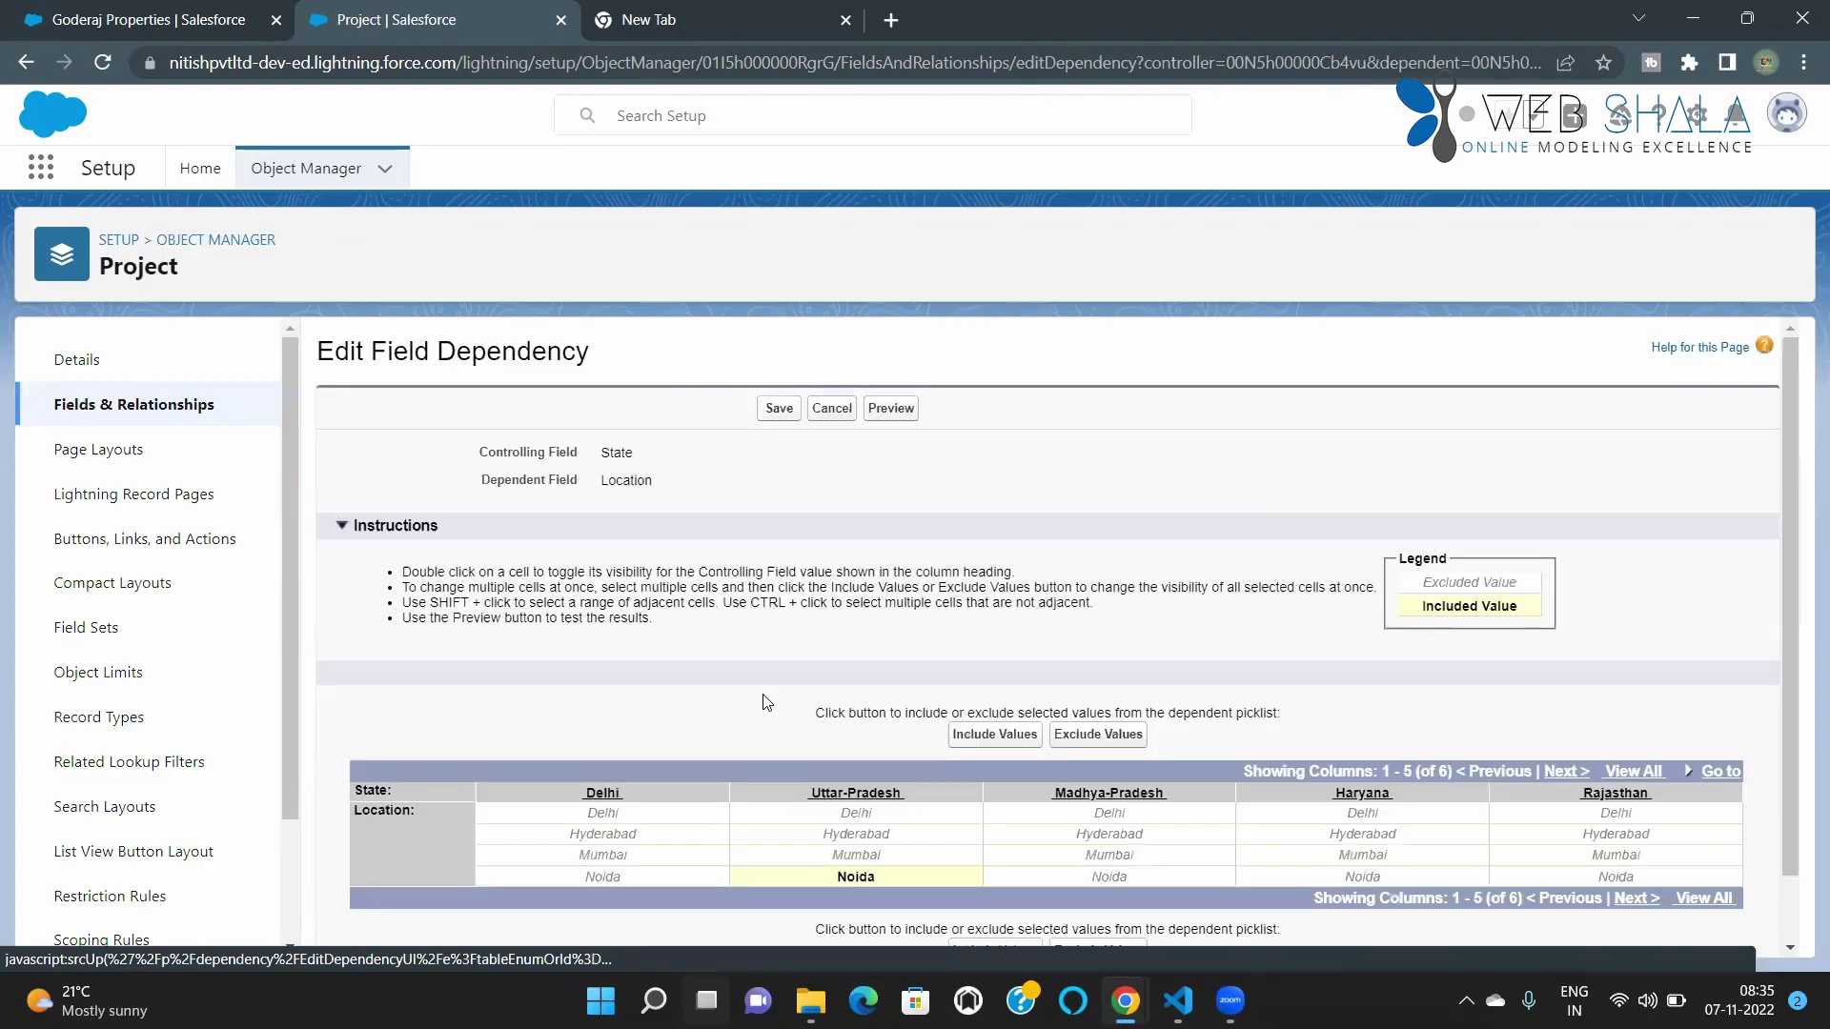
{"action": "scroll", "coordinate": [839, 791], "scroll_direction": "down", "scroll_amount": 2}
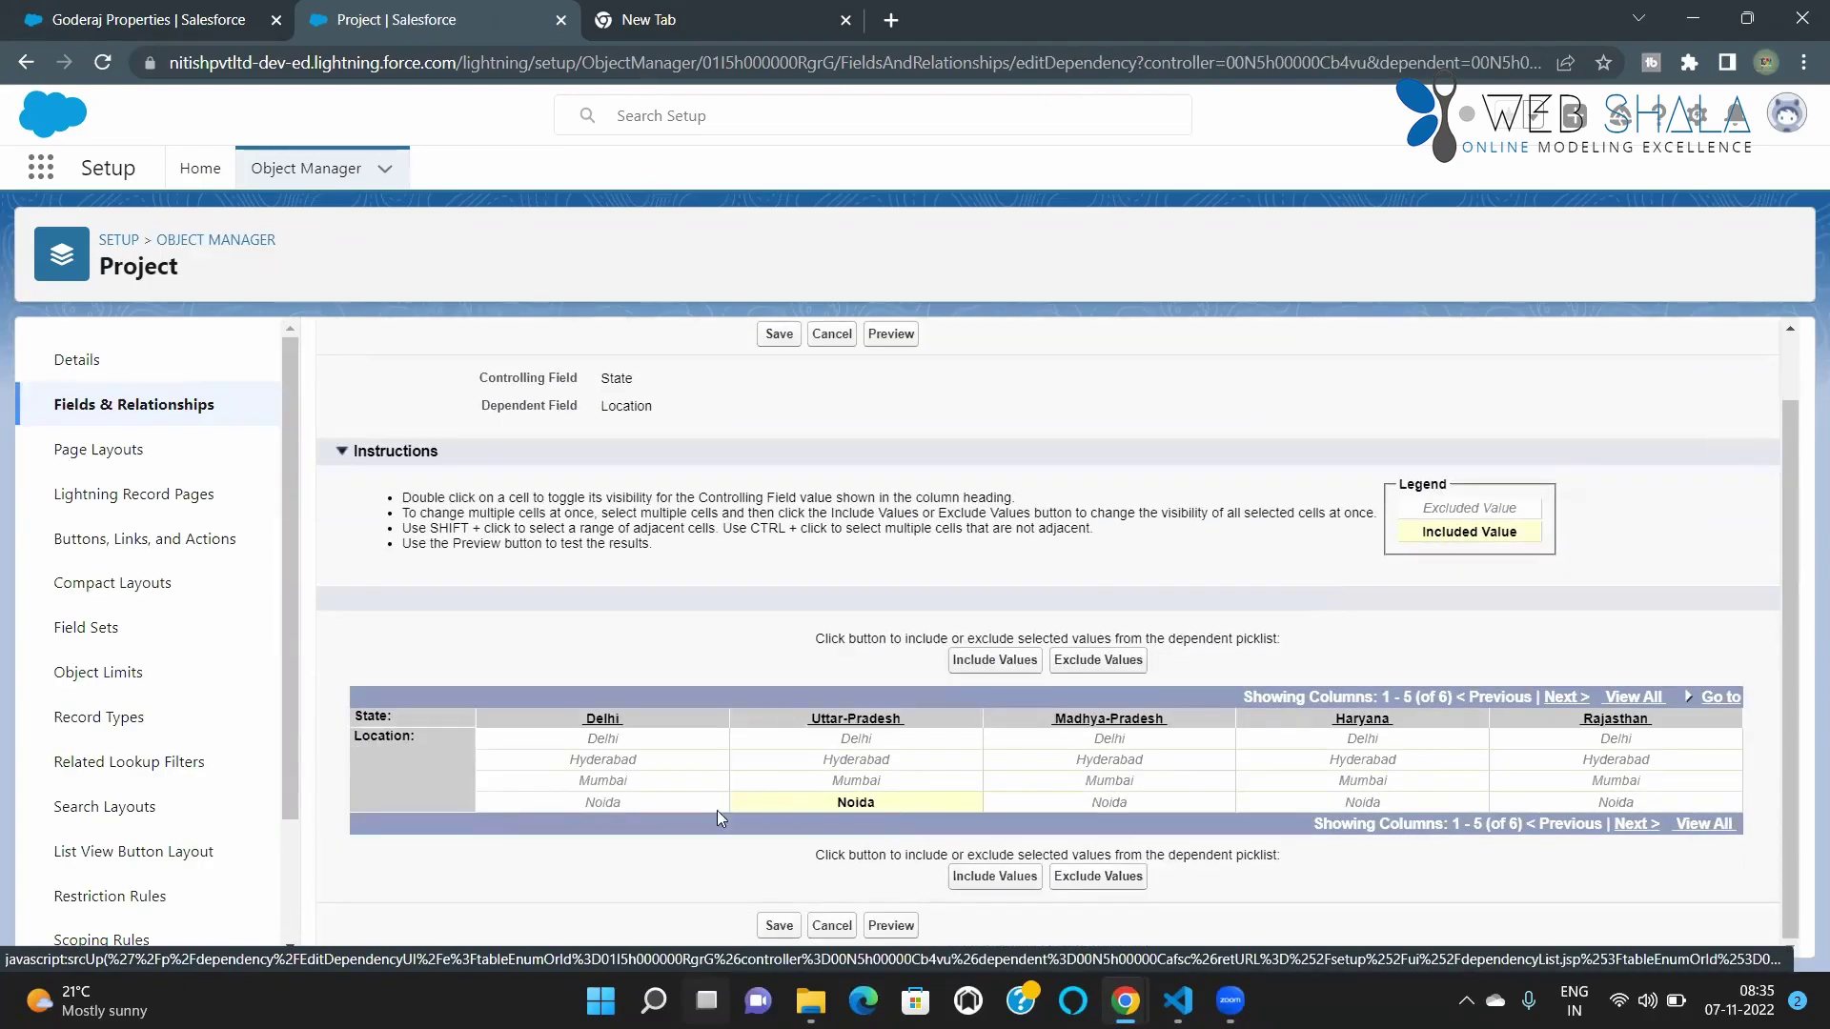
{"action": "left_click", "coordinate": [1630, 826]}
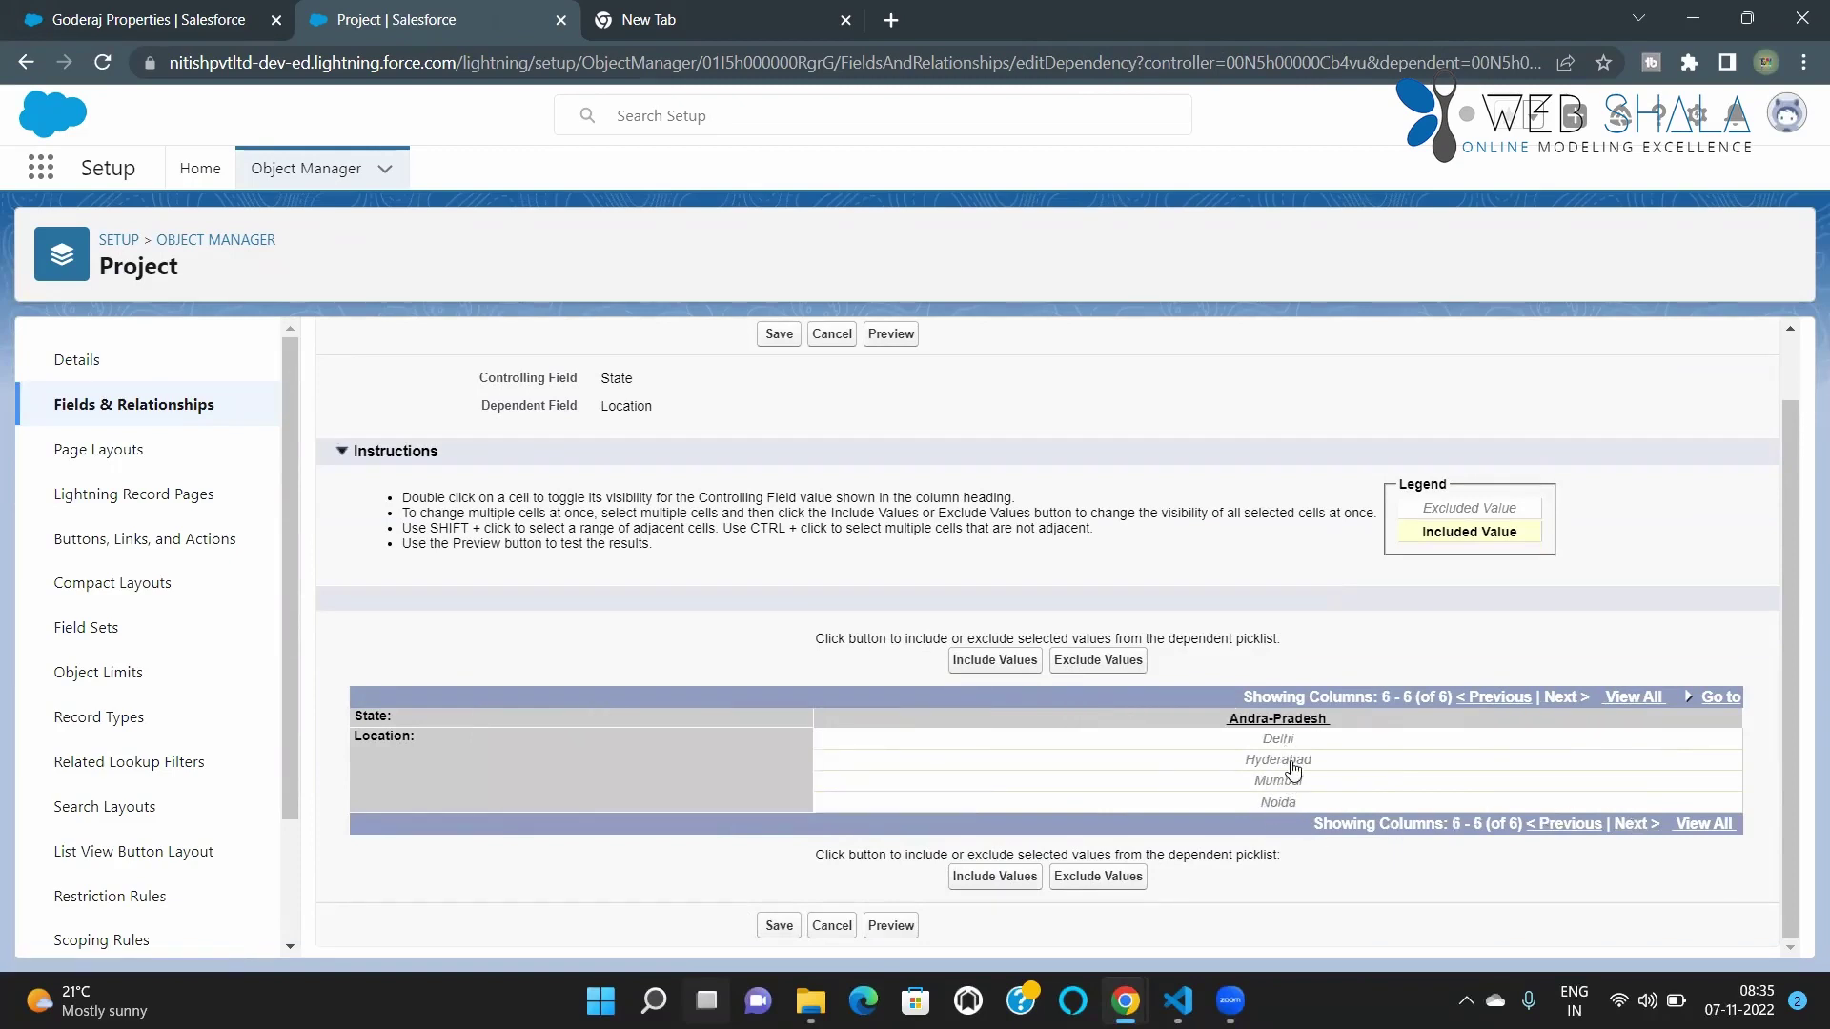
{"action": "left_click", "coordinate": [1278, 761]}
{"action": "left_click", "coordinate": [978, 876]}
{"action": "left_click", "coordinate": [783, 929]}
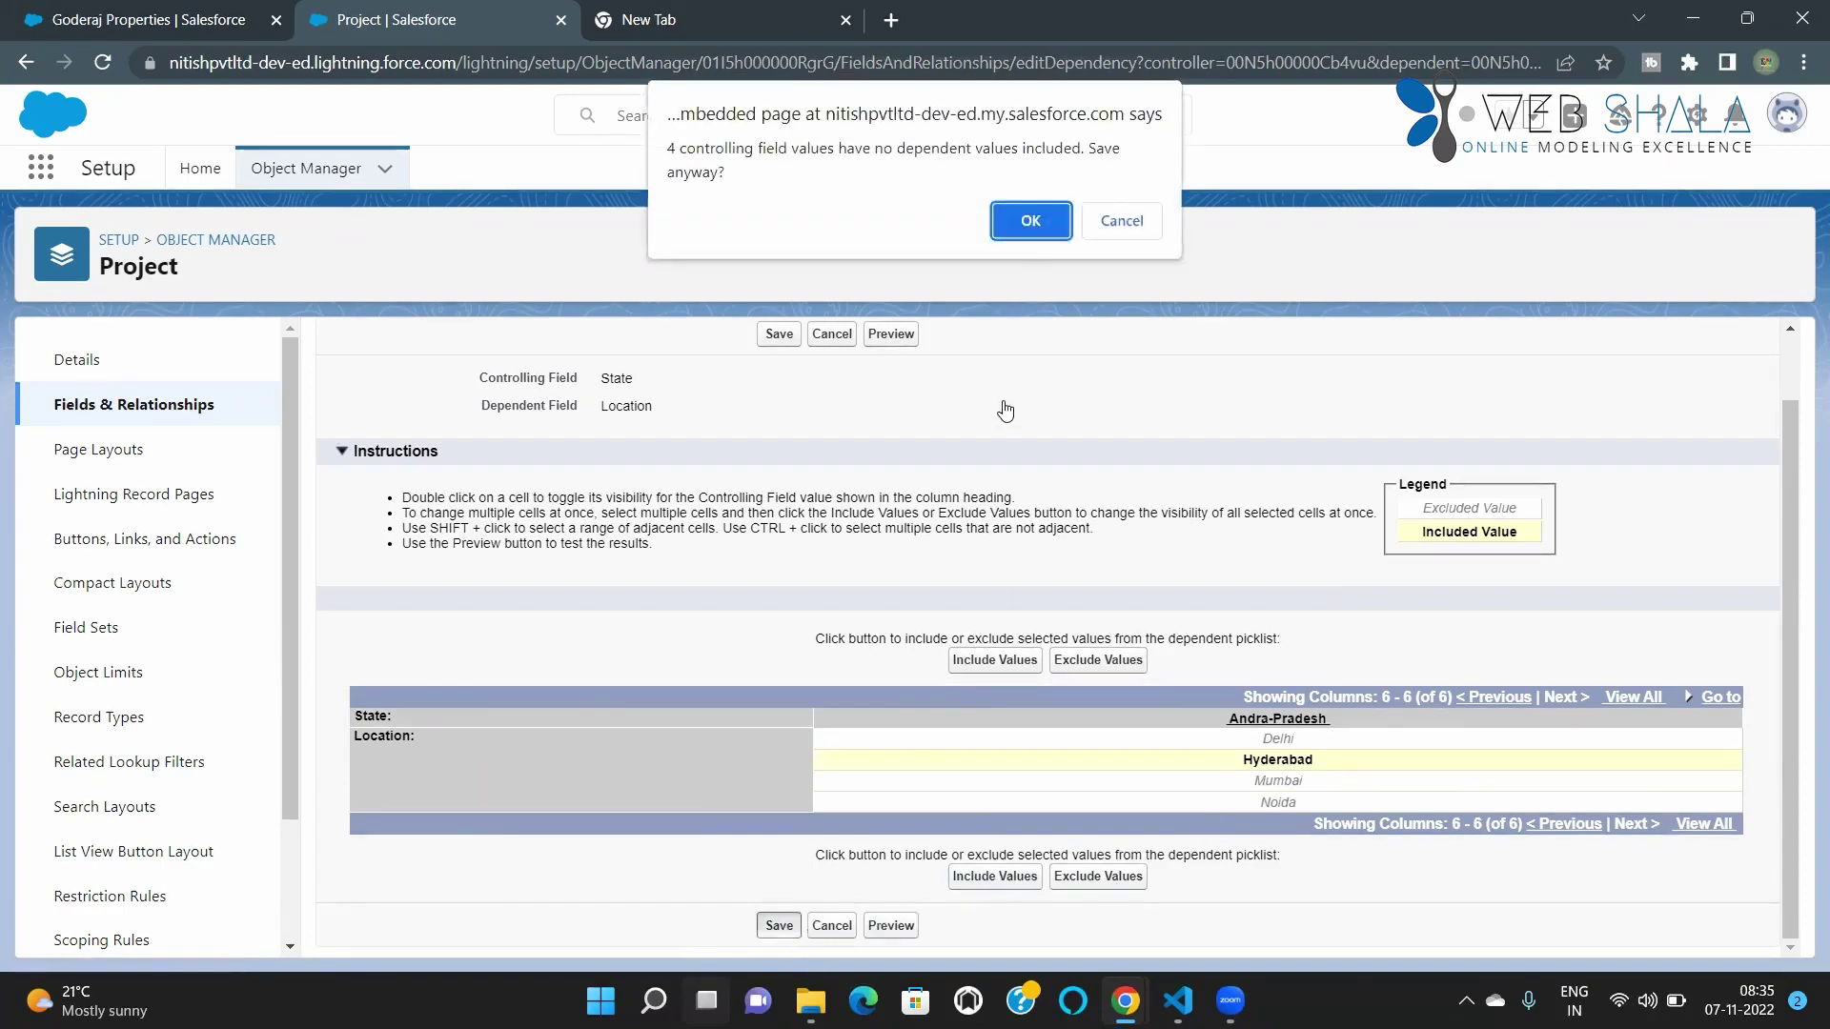
{"action": "left_click", "coordinate": [1031, 221]}
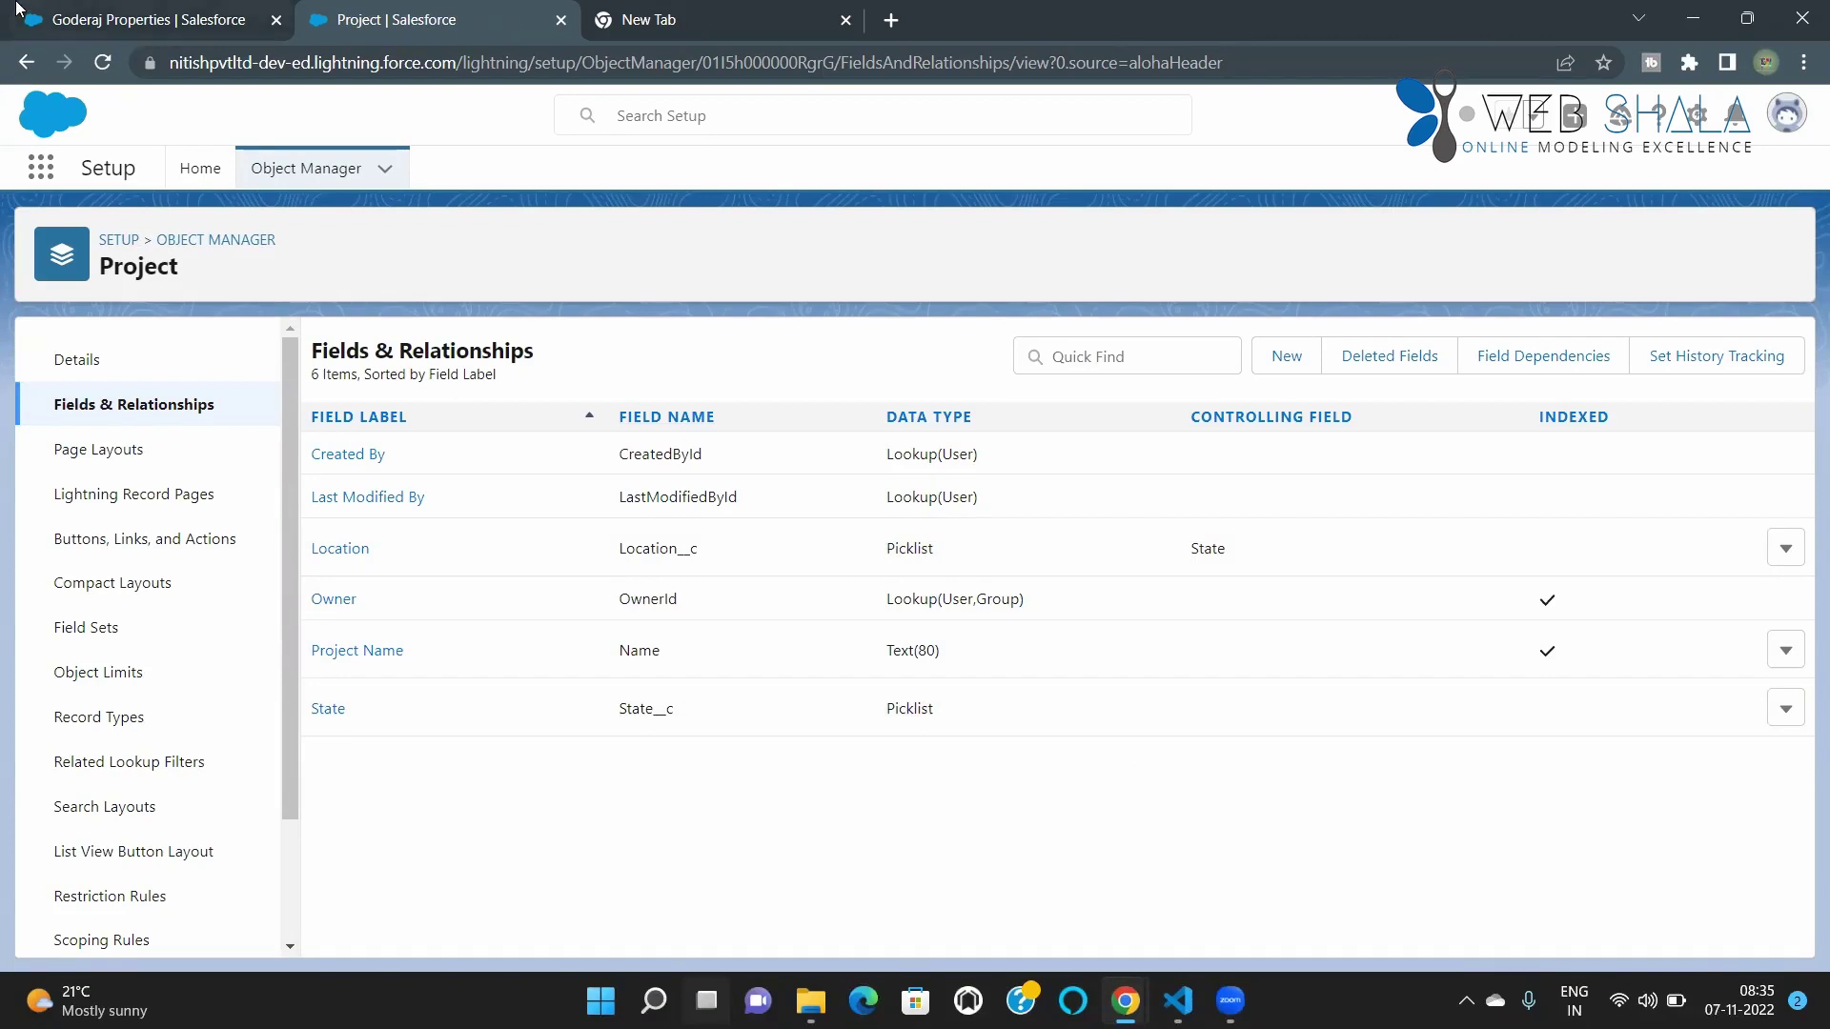
Reload the Goderaj Properties record and return to the list of recently viewed projects
{"action": "mouse_move", "coordinate": [52, 18]}
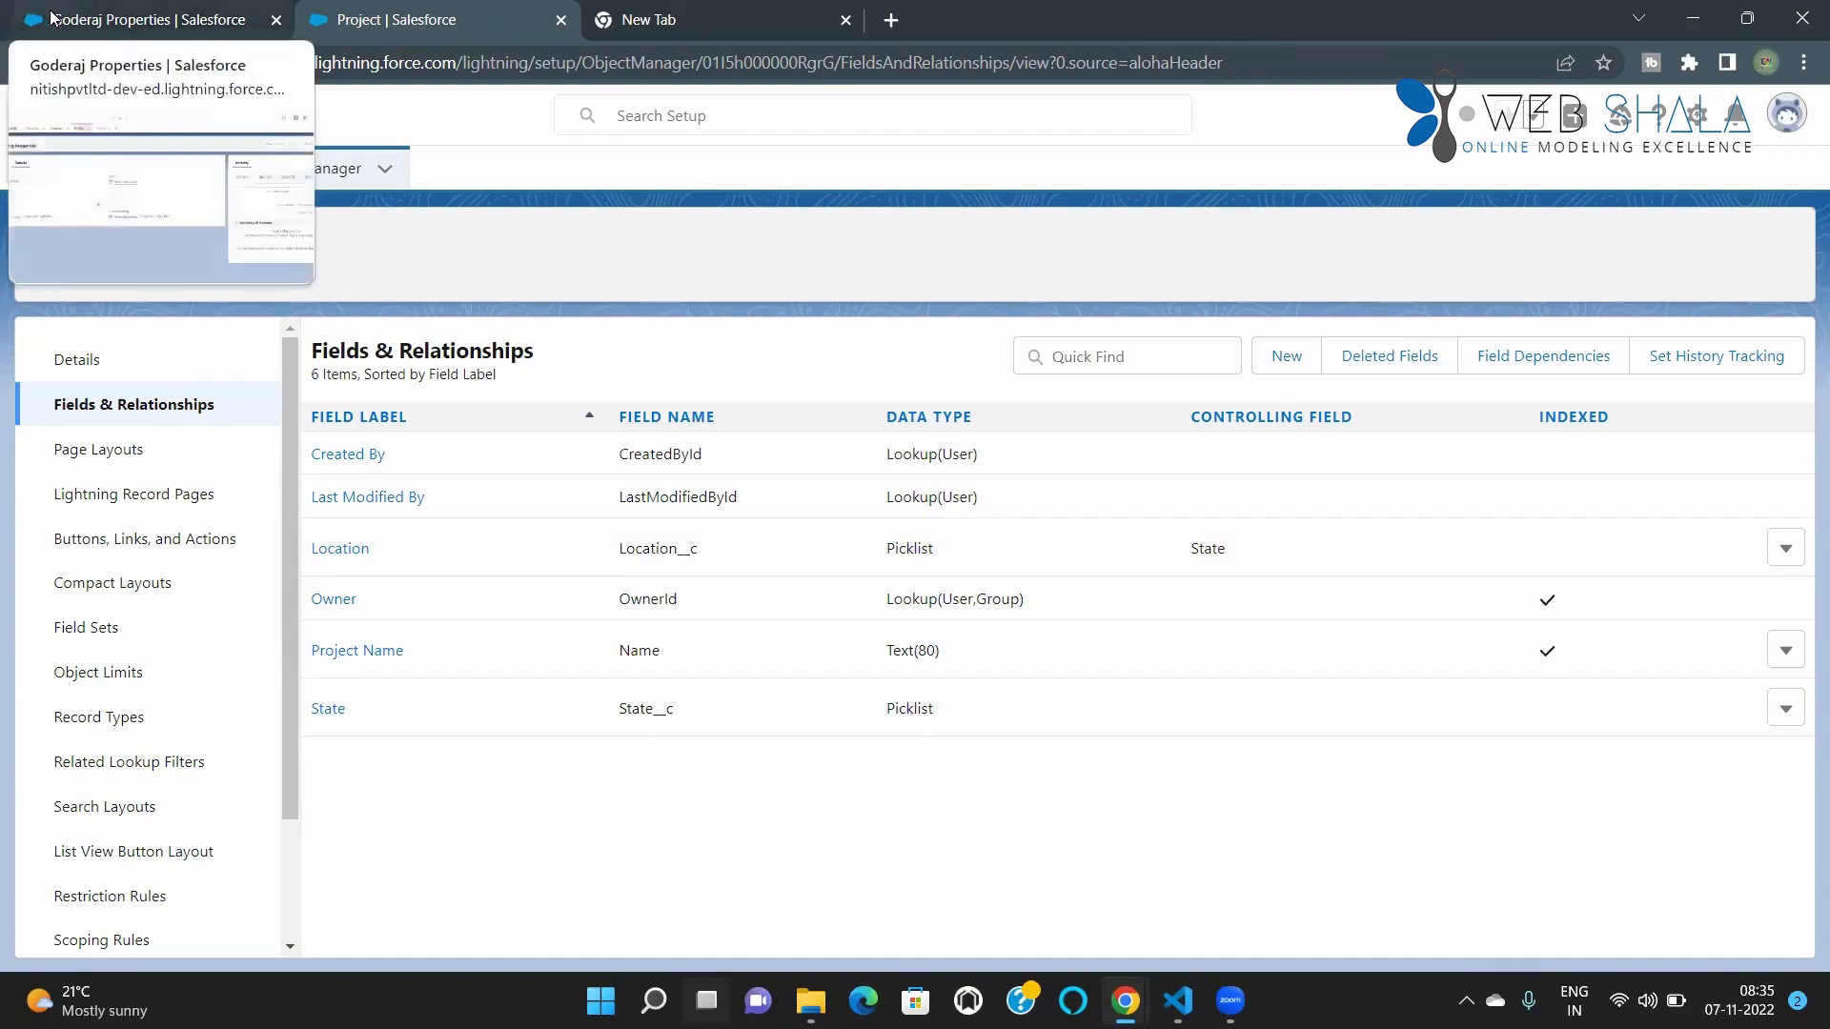
{"action": "left_click", "coordinate": [52, 19]}
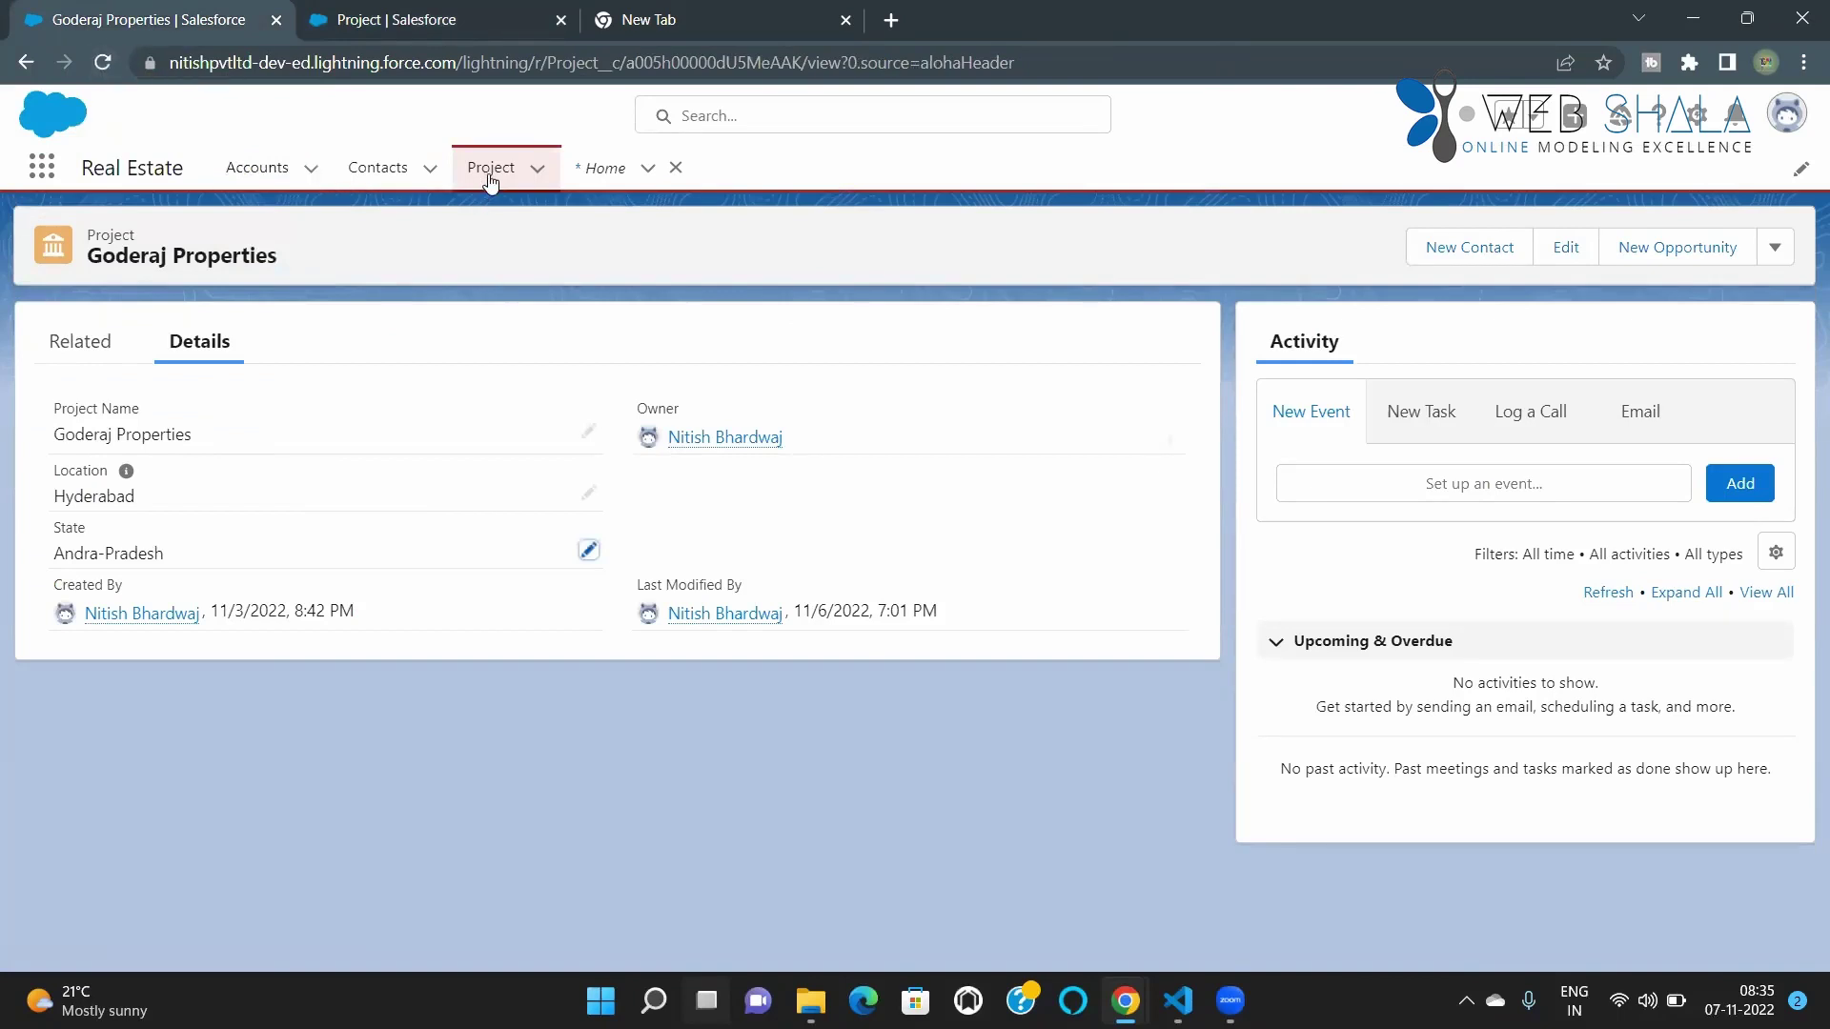
{"action": "left_click", "coordinate": [104, 65]}
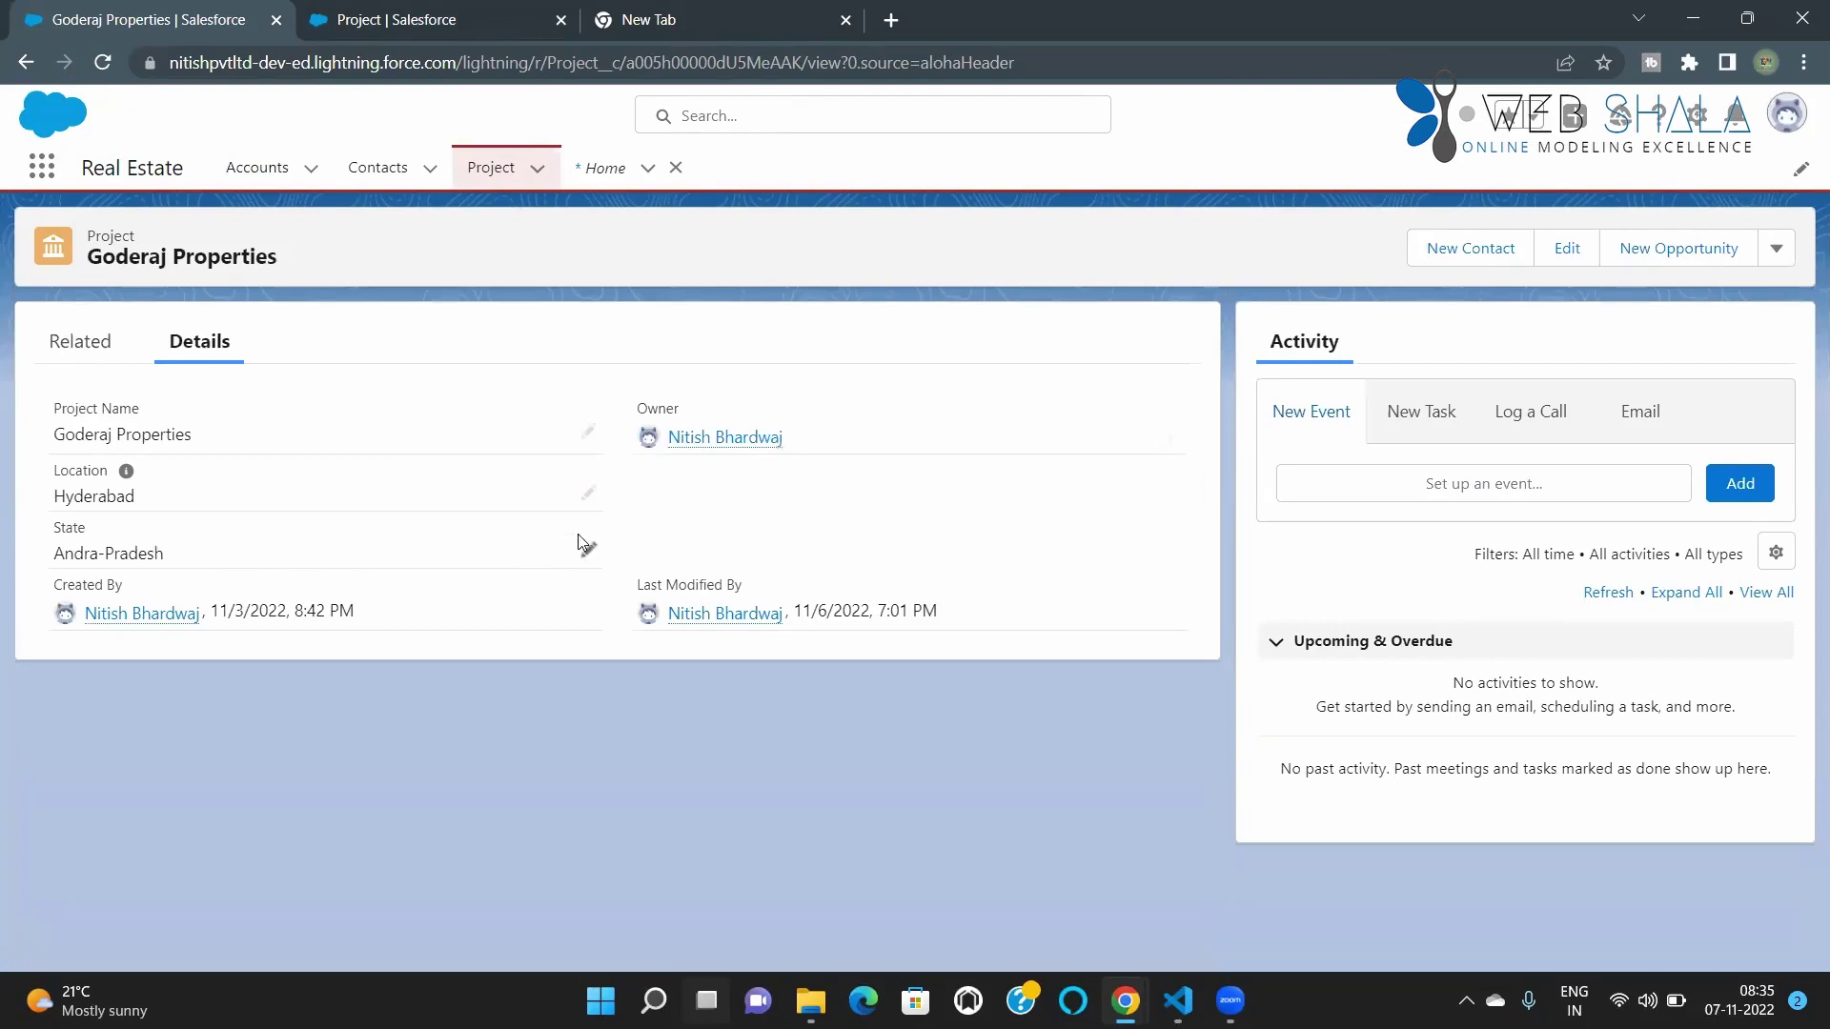
{"action": "left_click", "coordinate": [524, 182]}
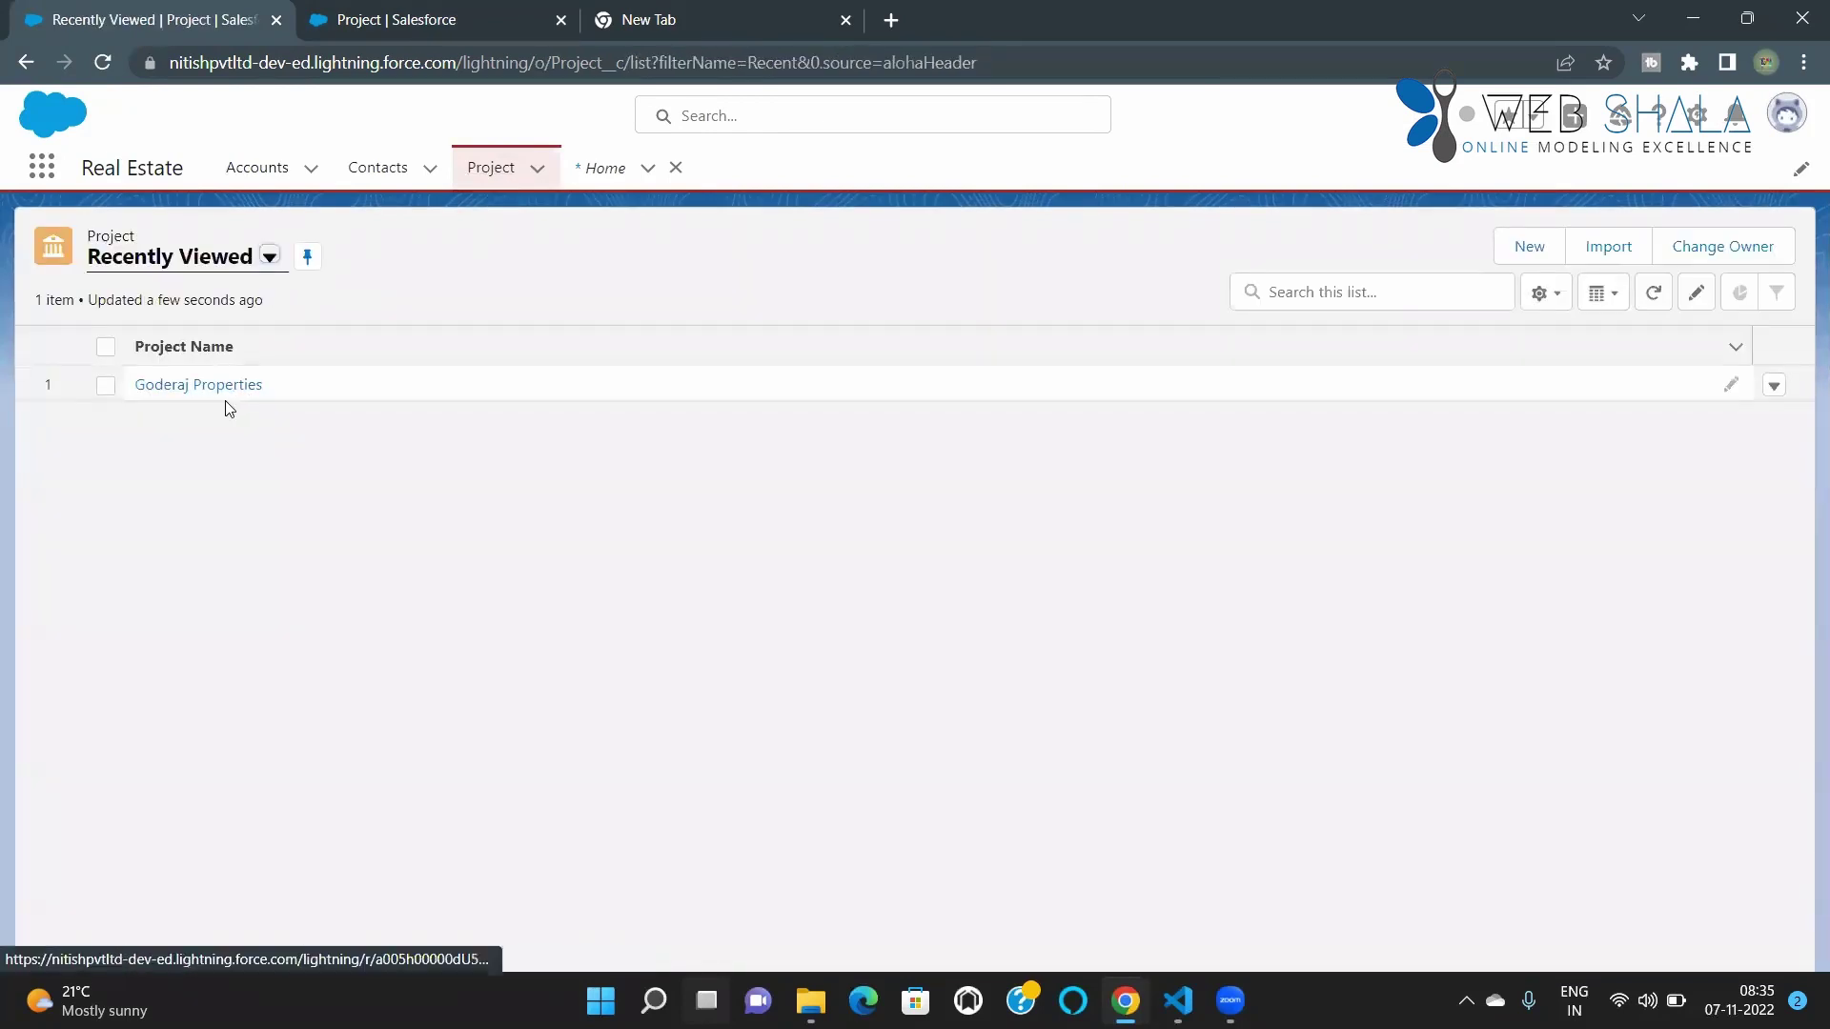
Create a project named Mahindra with State Andra-Pradesh and Location Hyderabad, and save the record
{"action": "left_click", "coordinate": [1527, 247]}
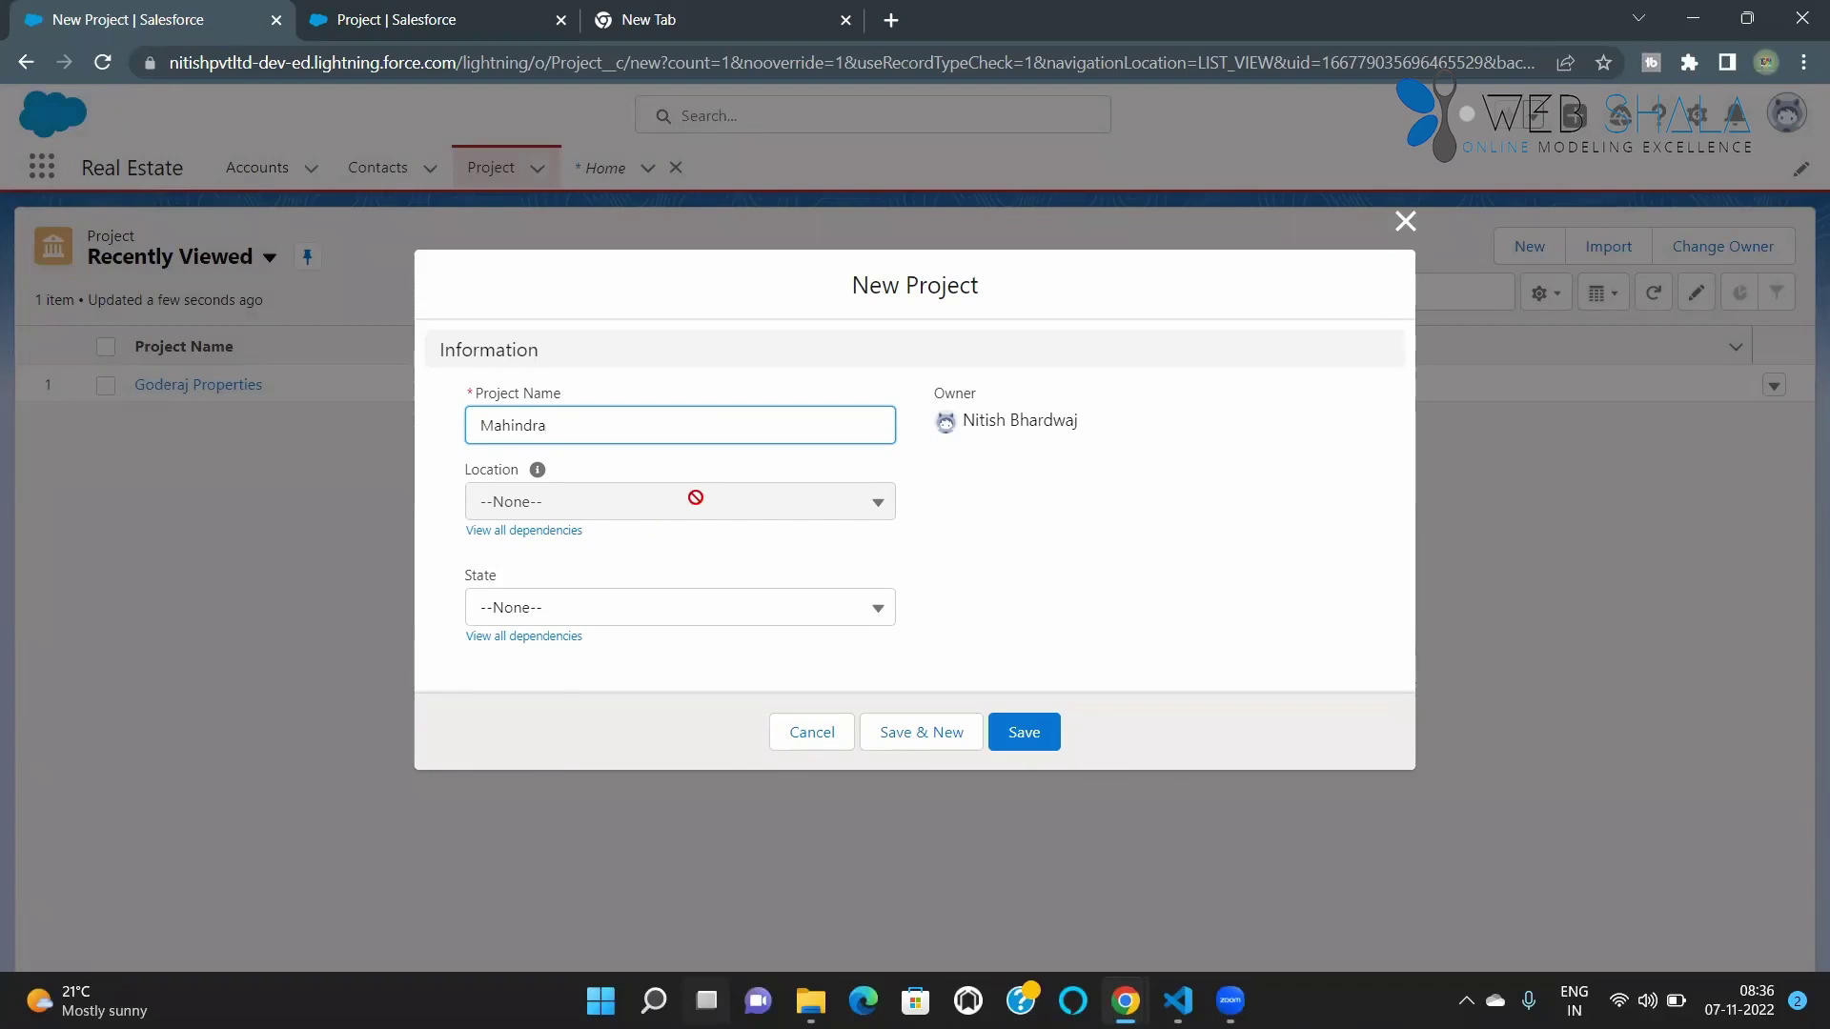
{"action": "left_click", "coordinate": [716, 610]}
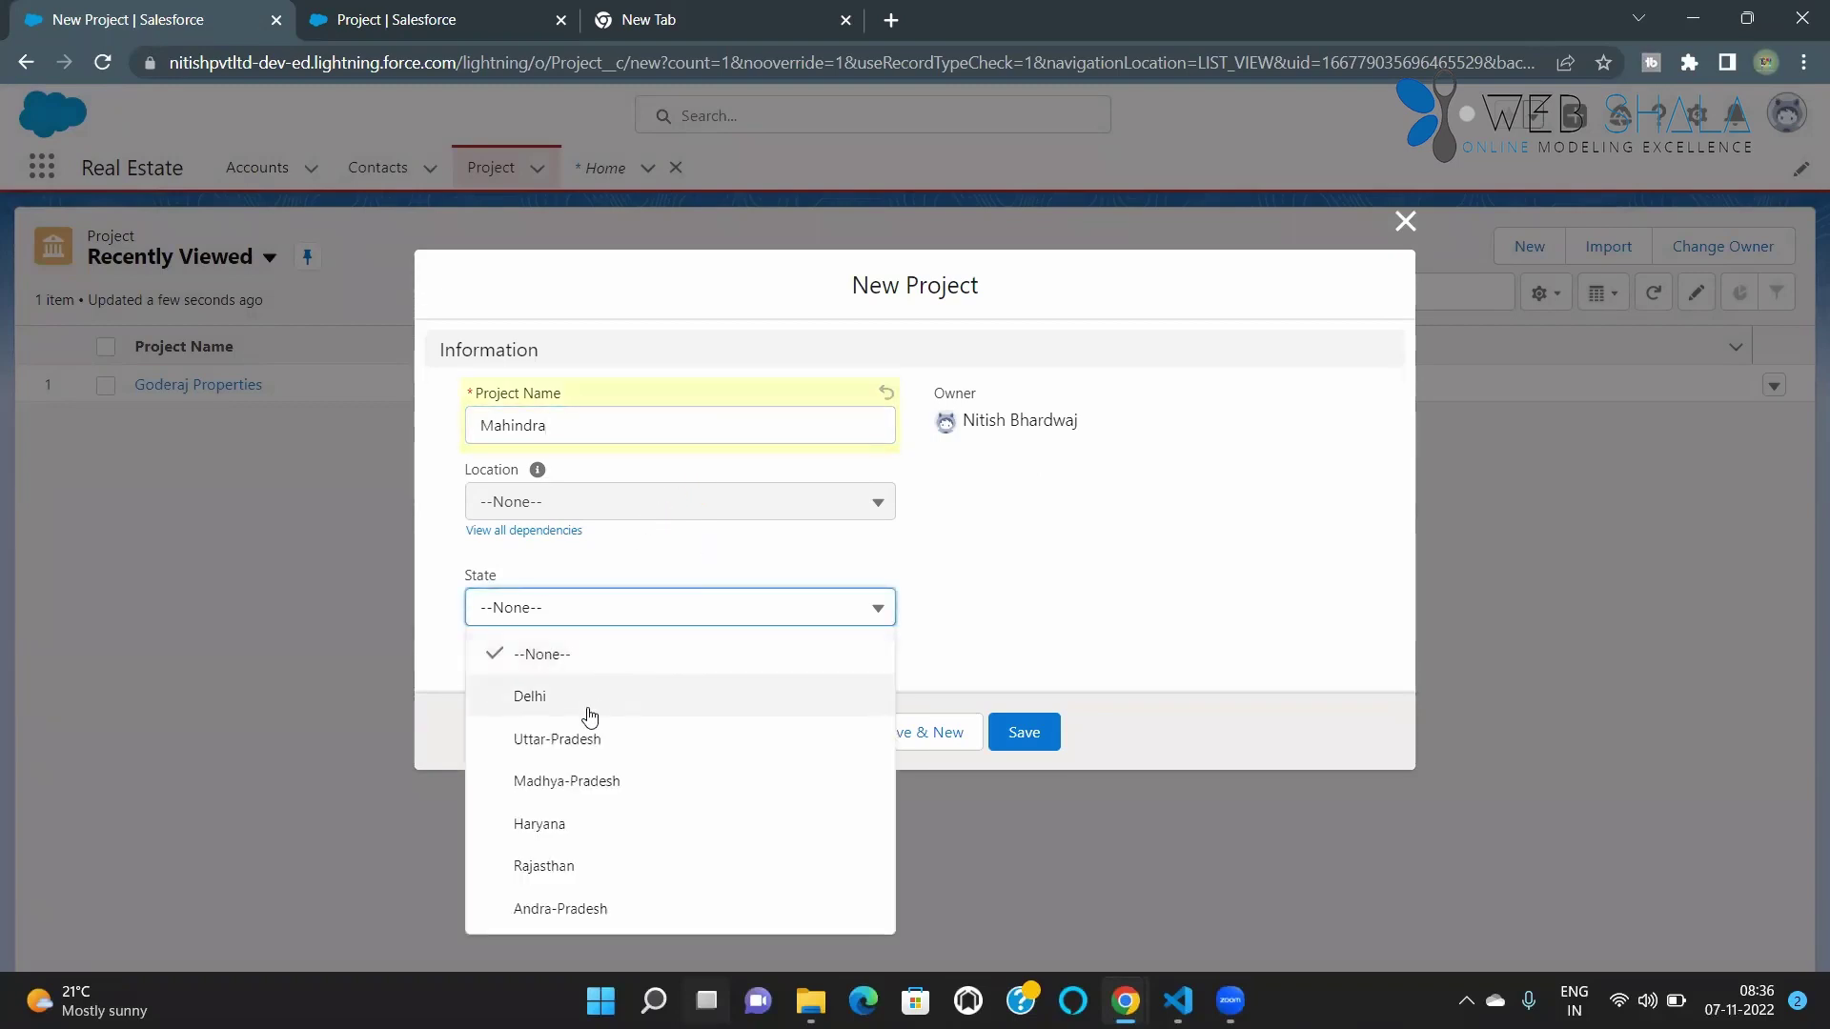
{"action": "left_click", "coordinate": [563, 919]}
{"action": "left_click", "coordinate": [604, 617]}
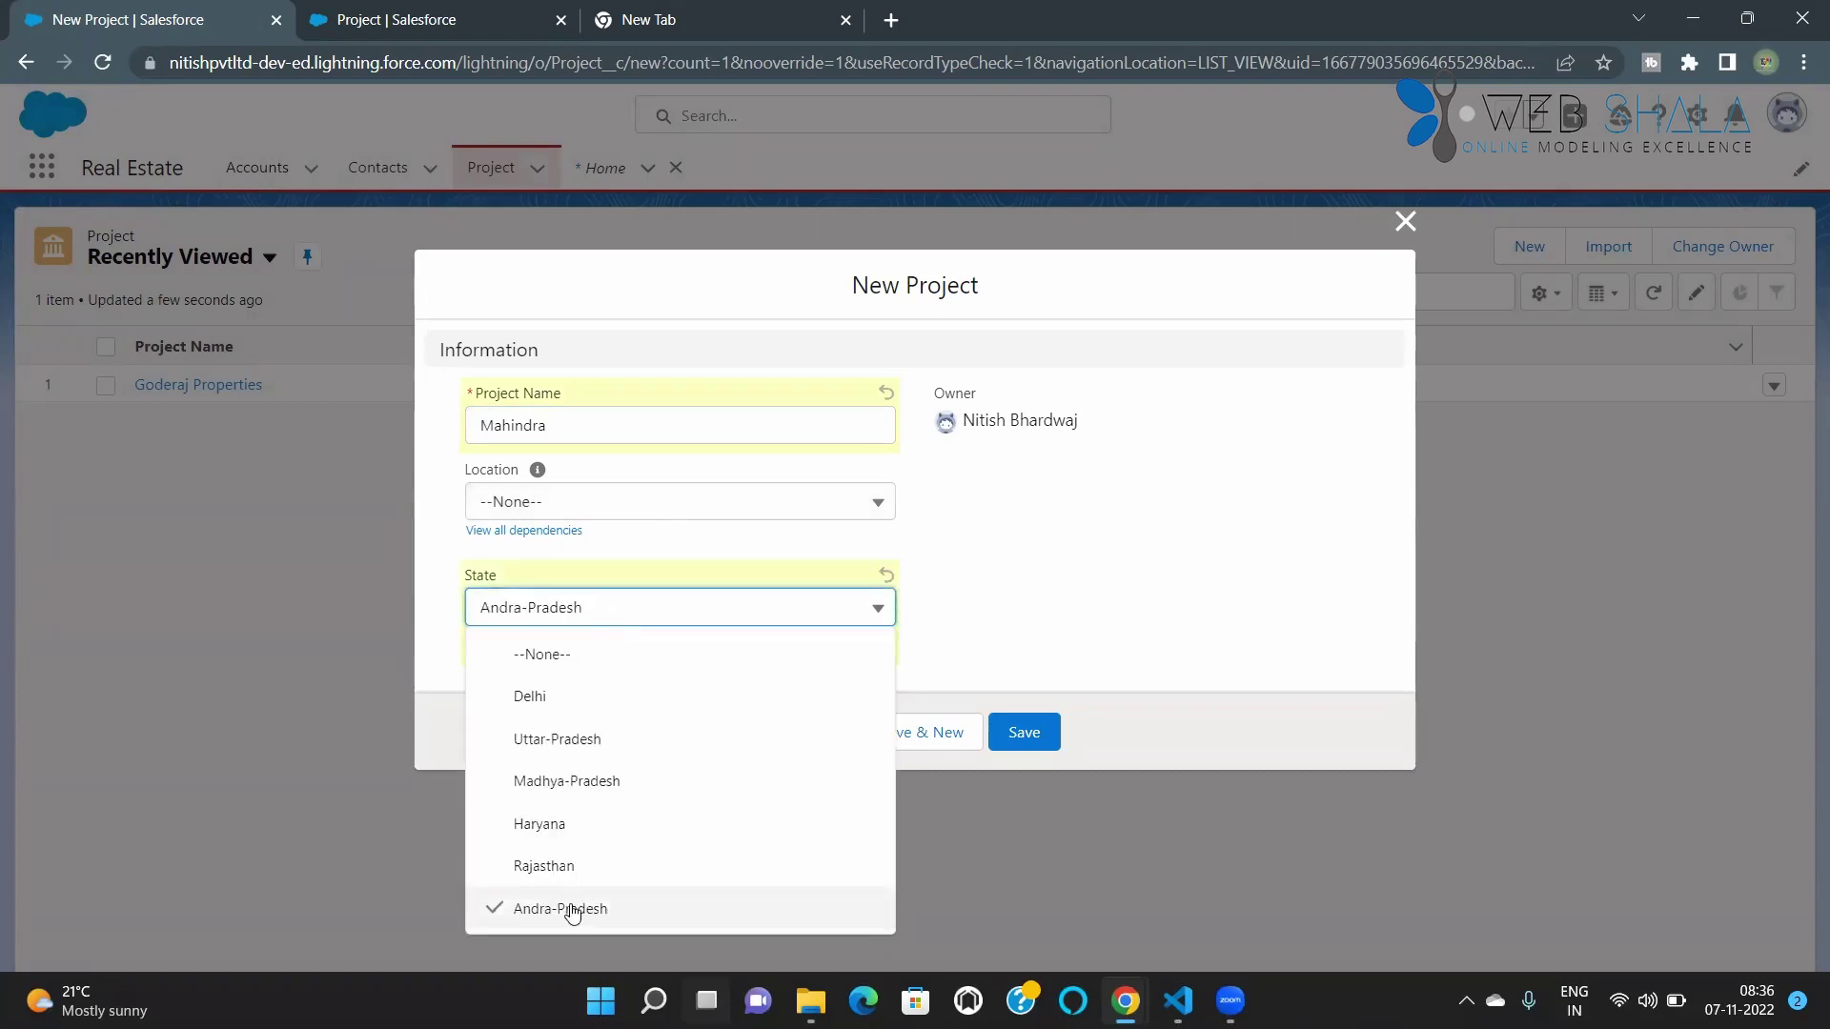
{"action": "left_click", "coordinate": [678, 604]}
{"action": "left_click", "coordinate": [674, 502]}
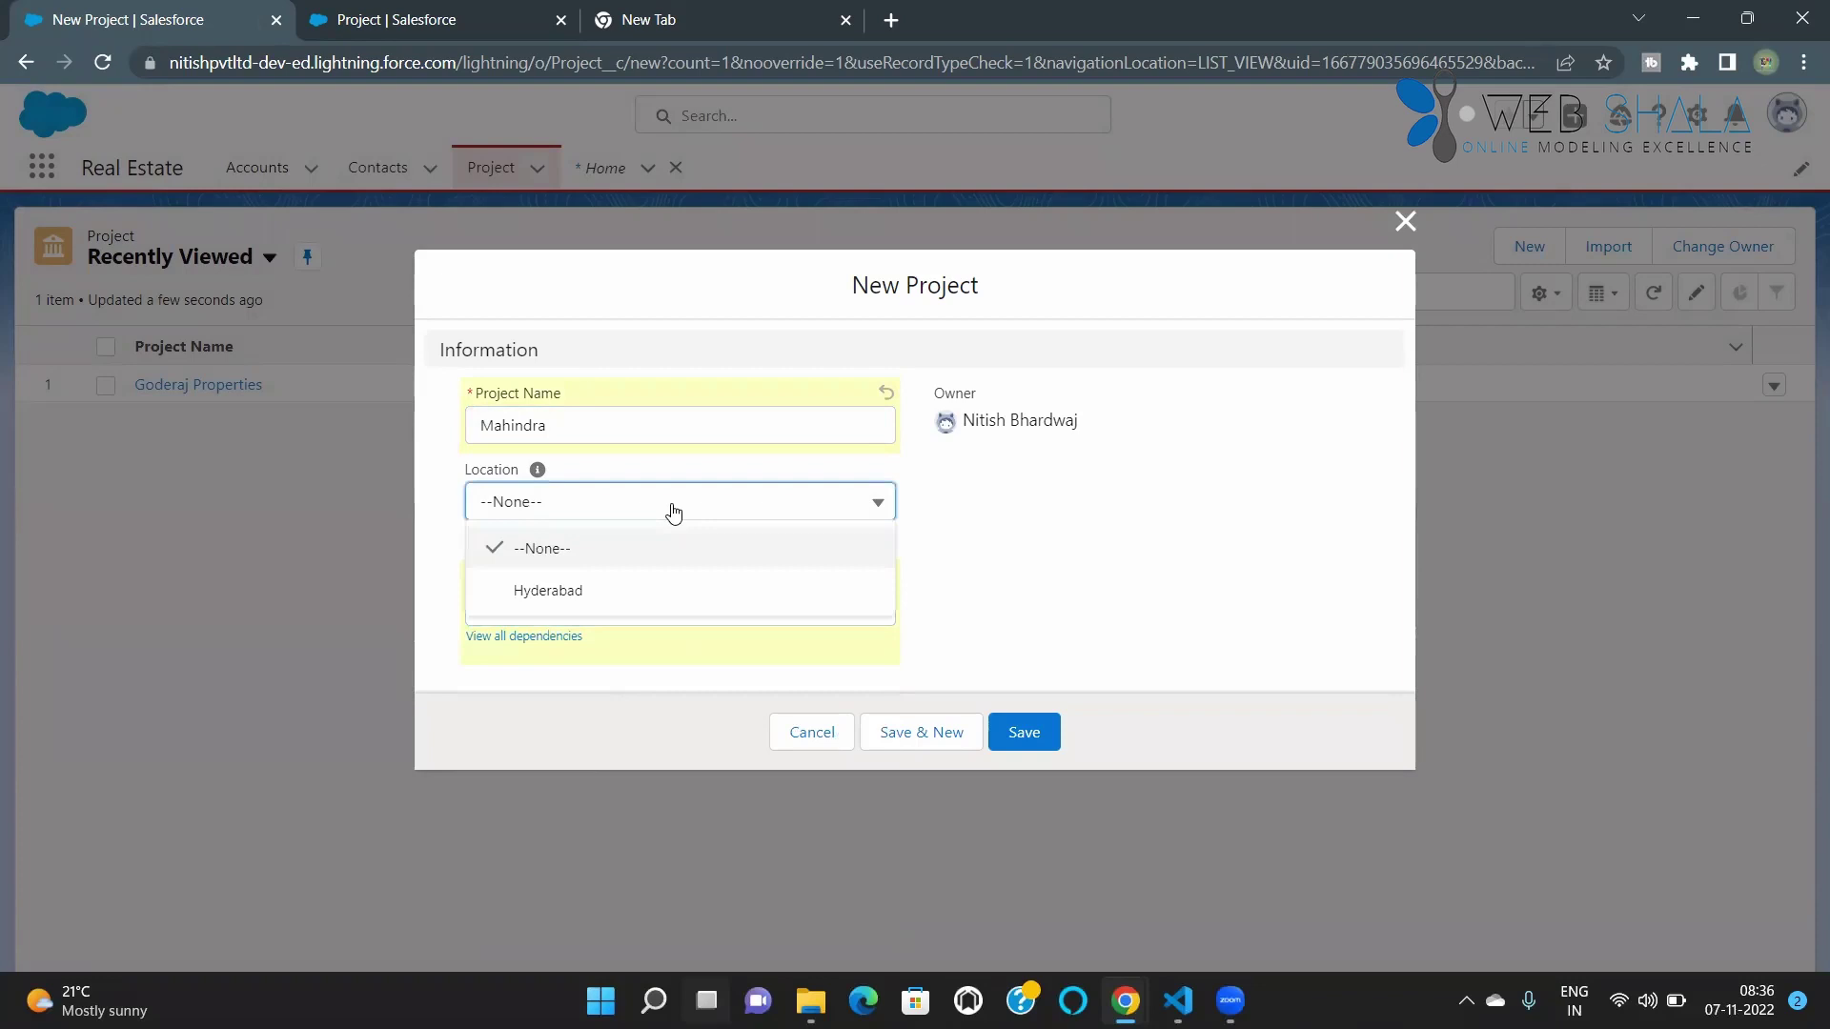
{"action": "left_click", "coordinate": [616, 593]}
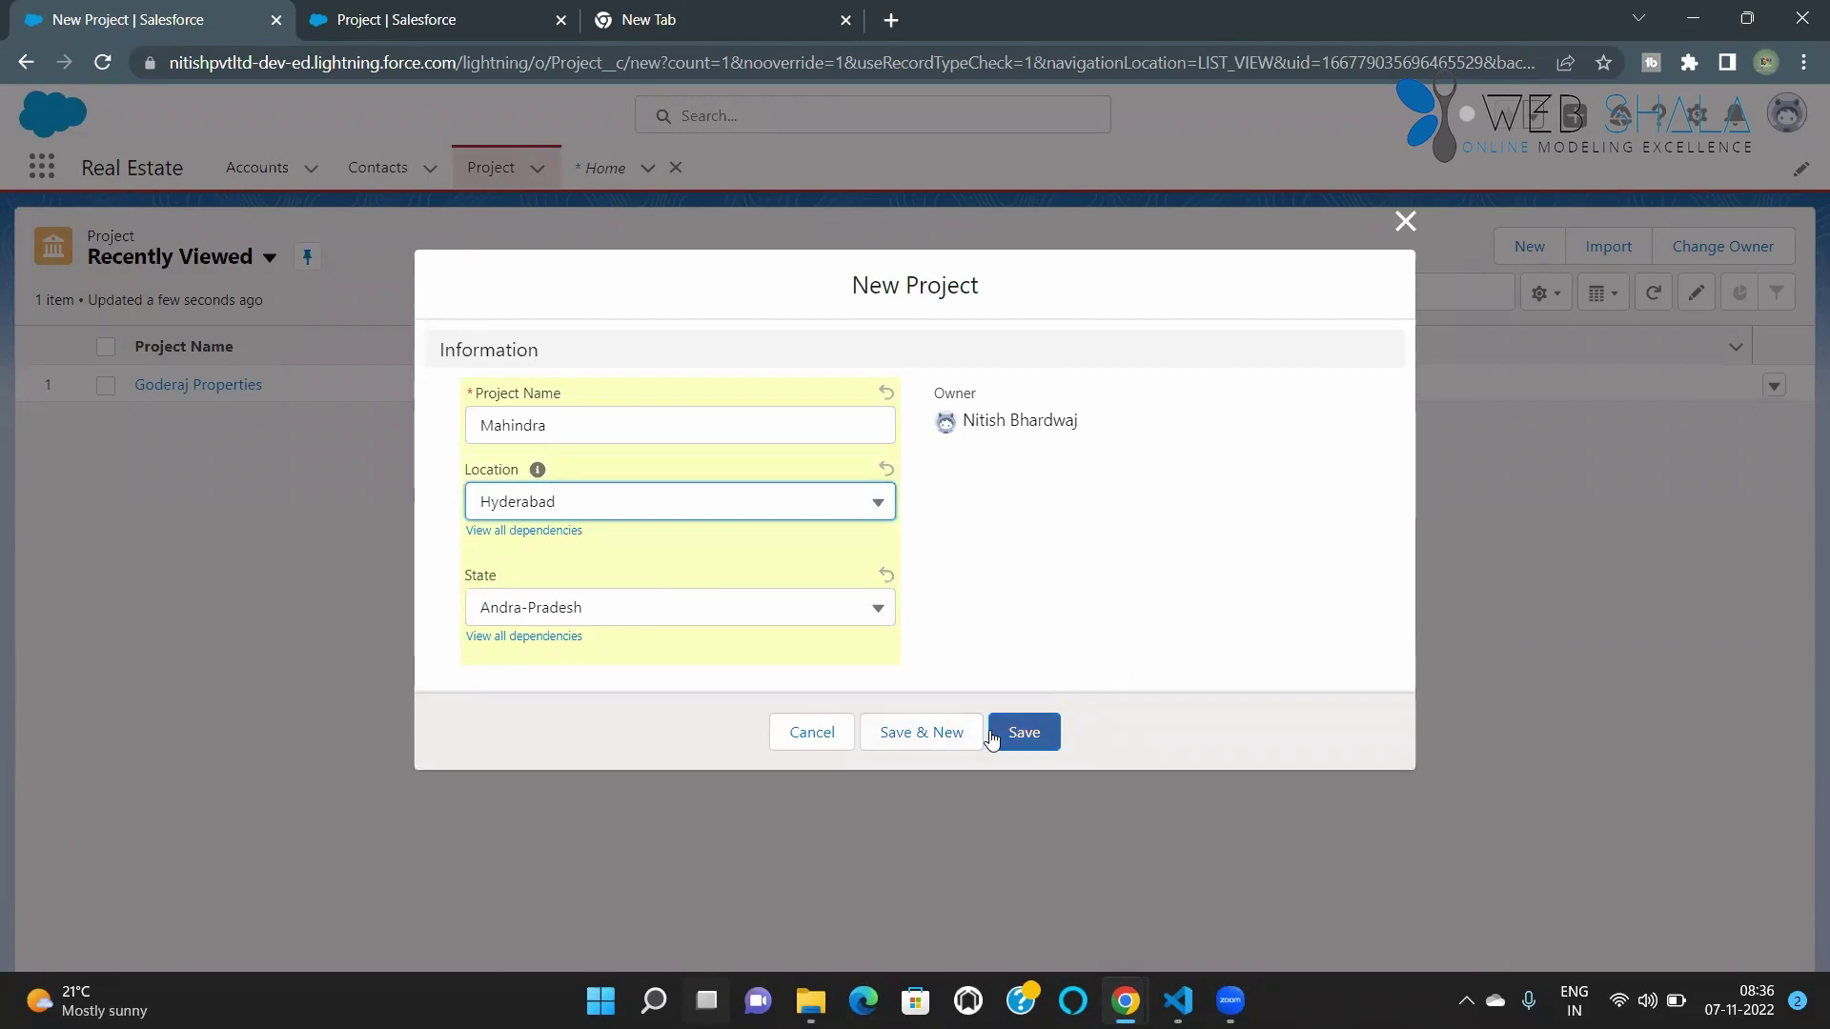
{"action": "left_click", "coordinate": [1029, 732]}
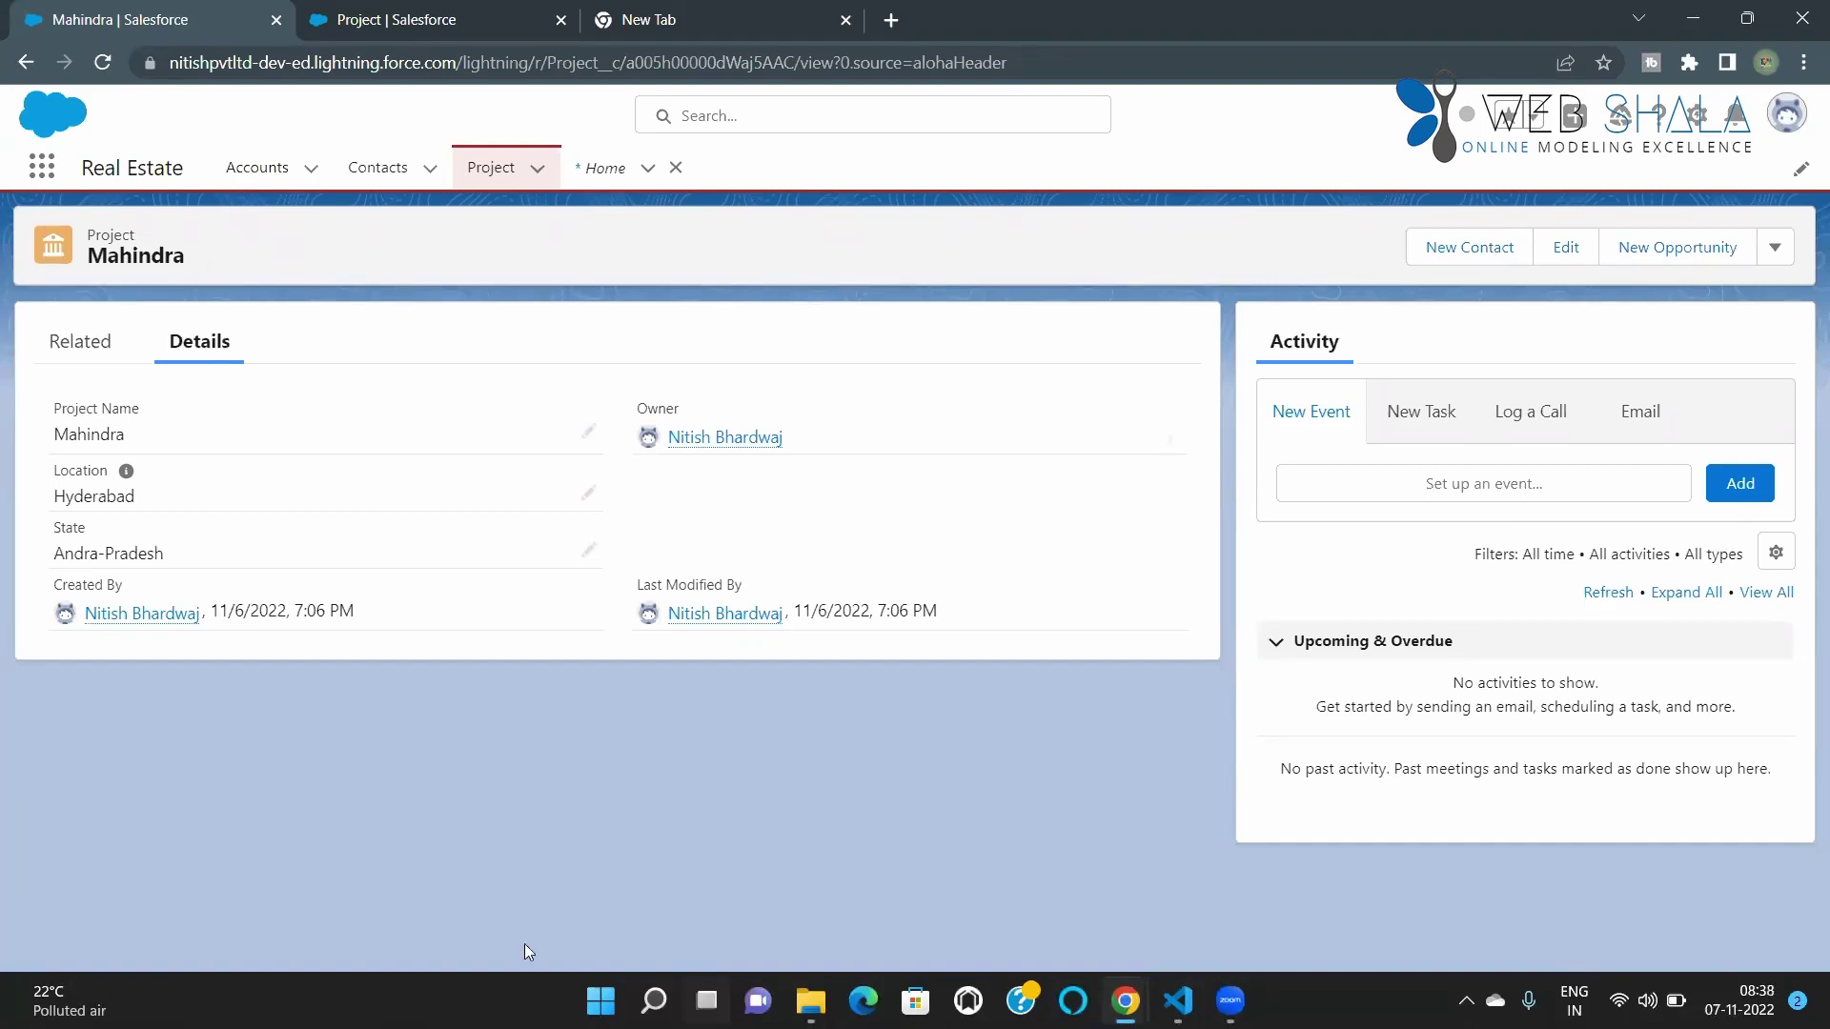
Review the Project object's field dependencies in Setup, open the blank new-dependency form and return to the dependency list
{"action": "left_click", "coordinate": [377, 20]}
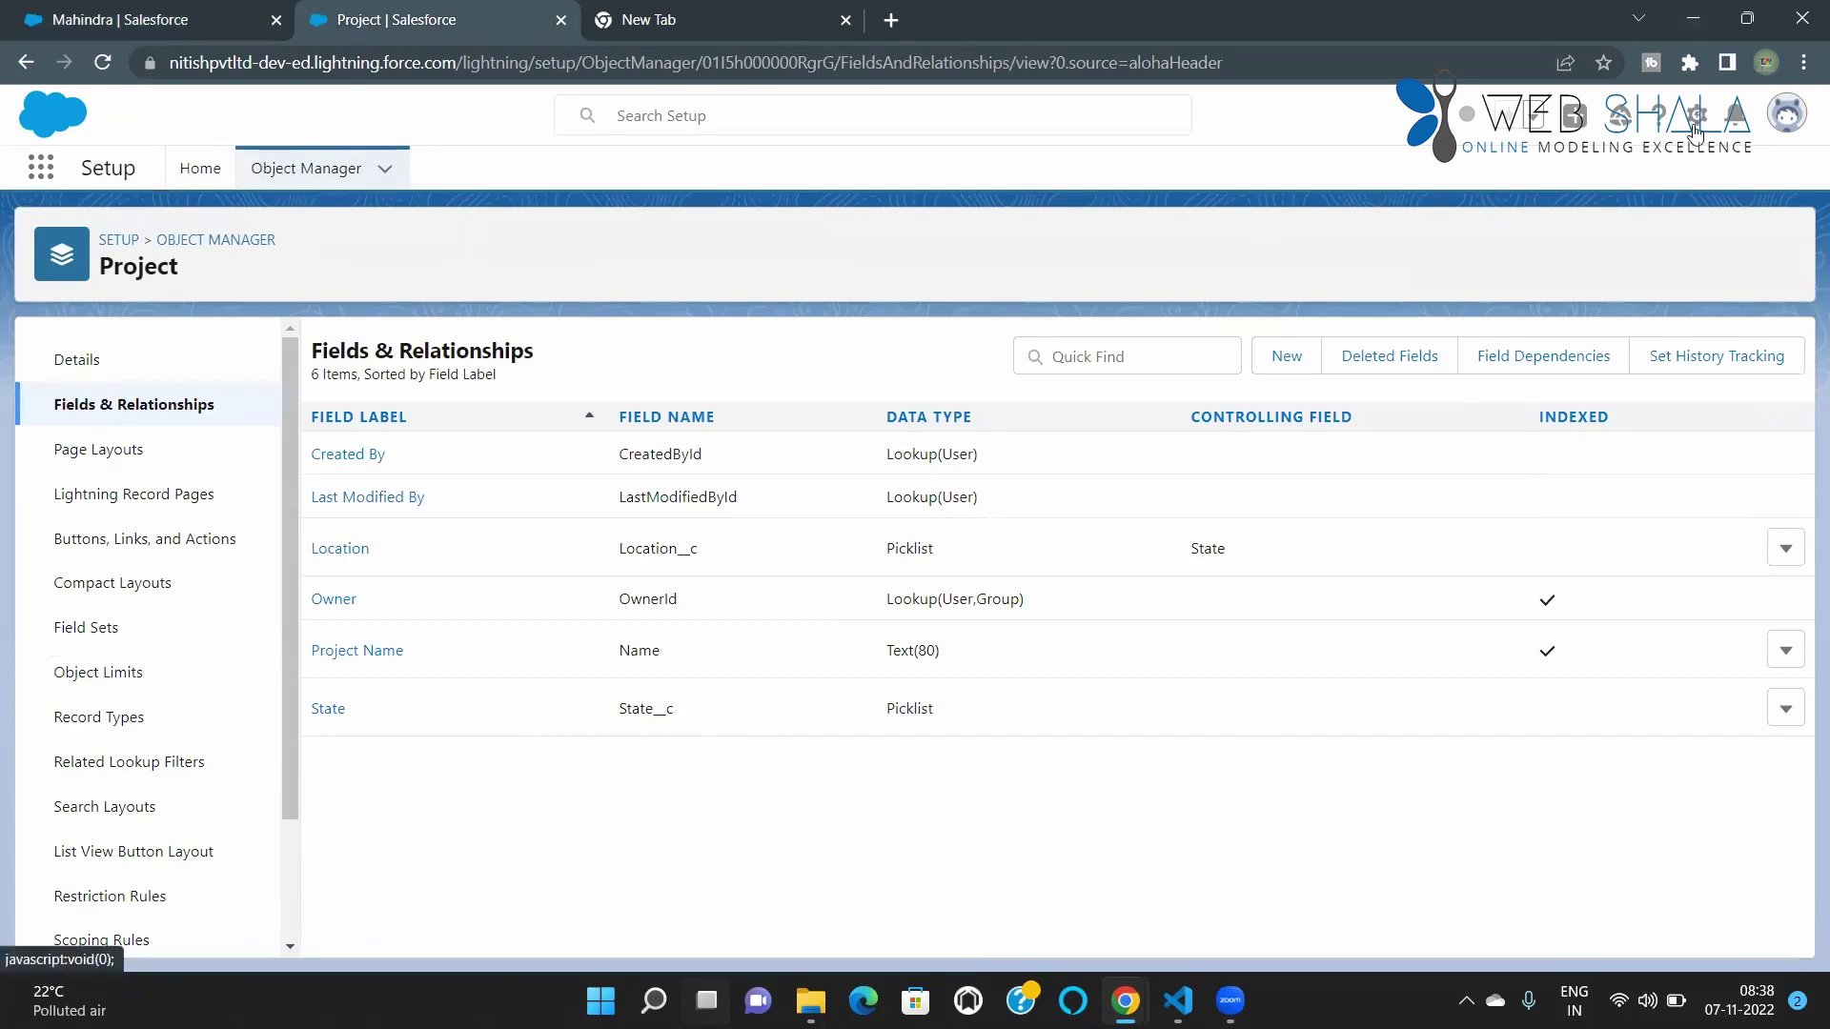
{"action": "left_click", "coordinate": [1530, 372]}
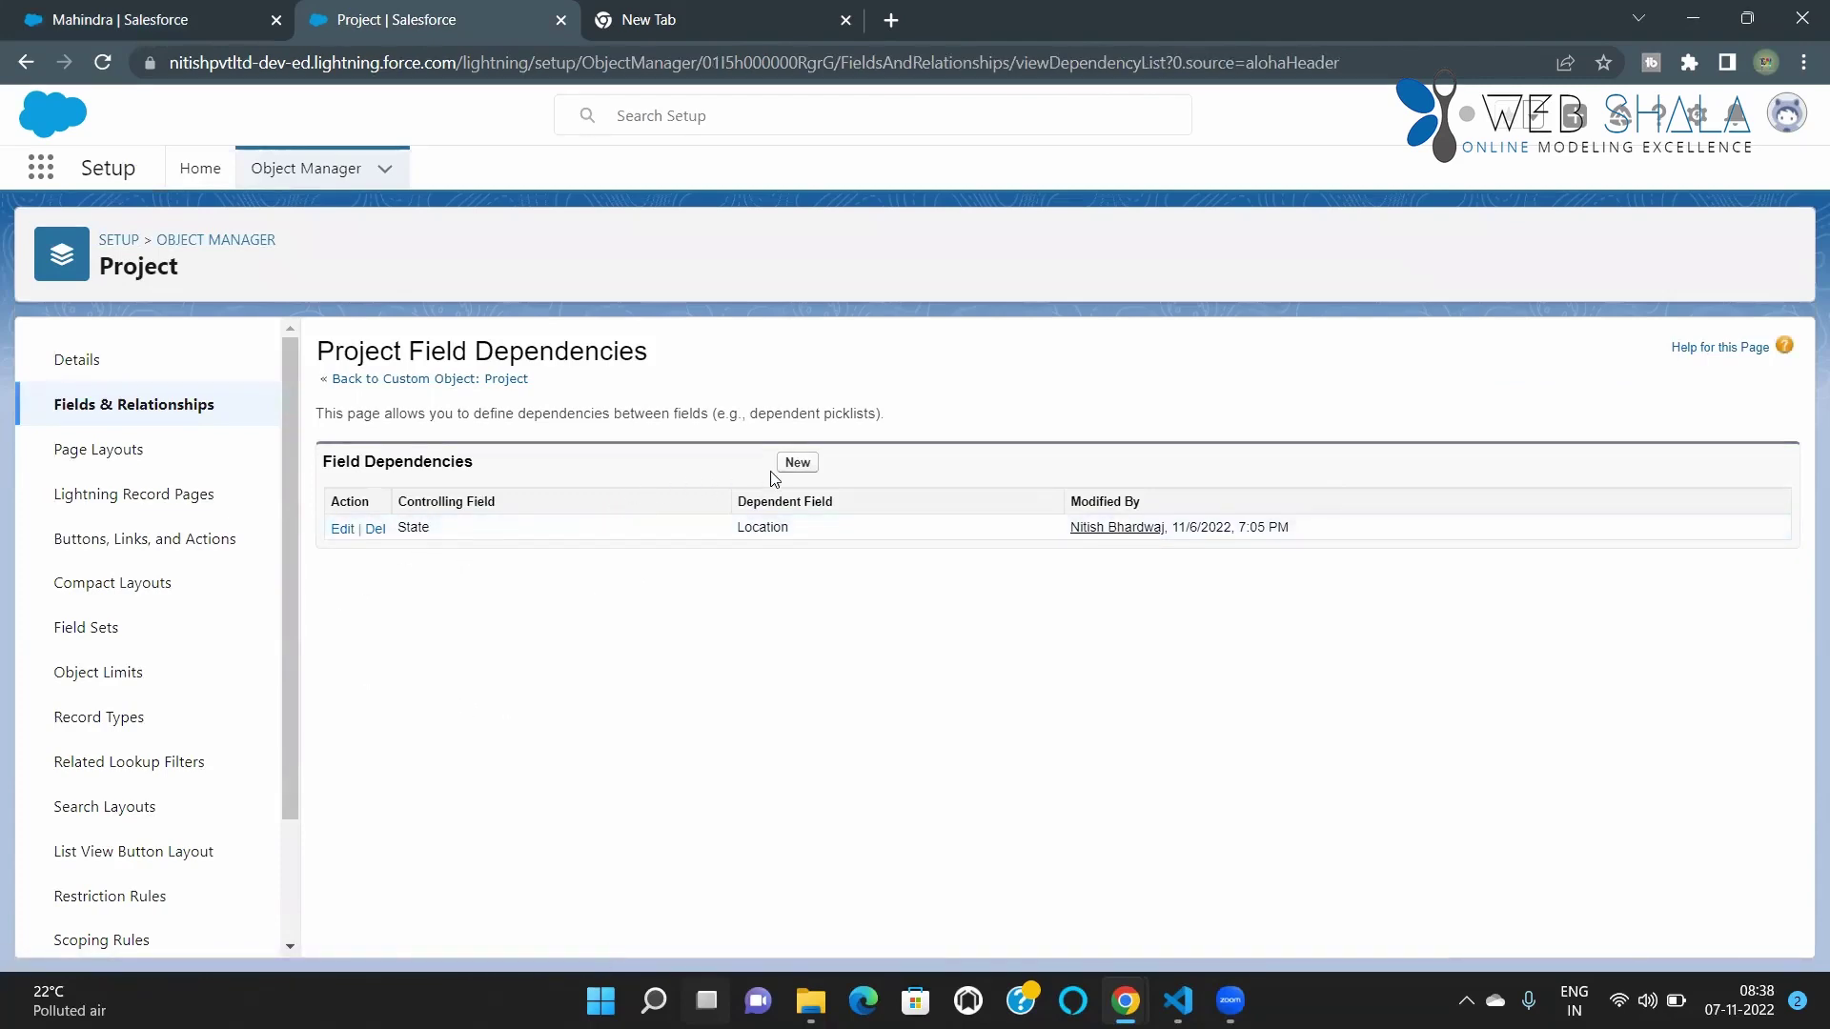
{"action": "left_click", "coordinate": [800, 464]}
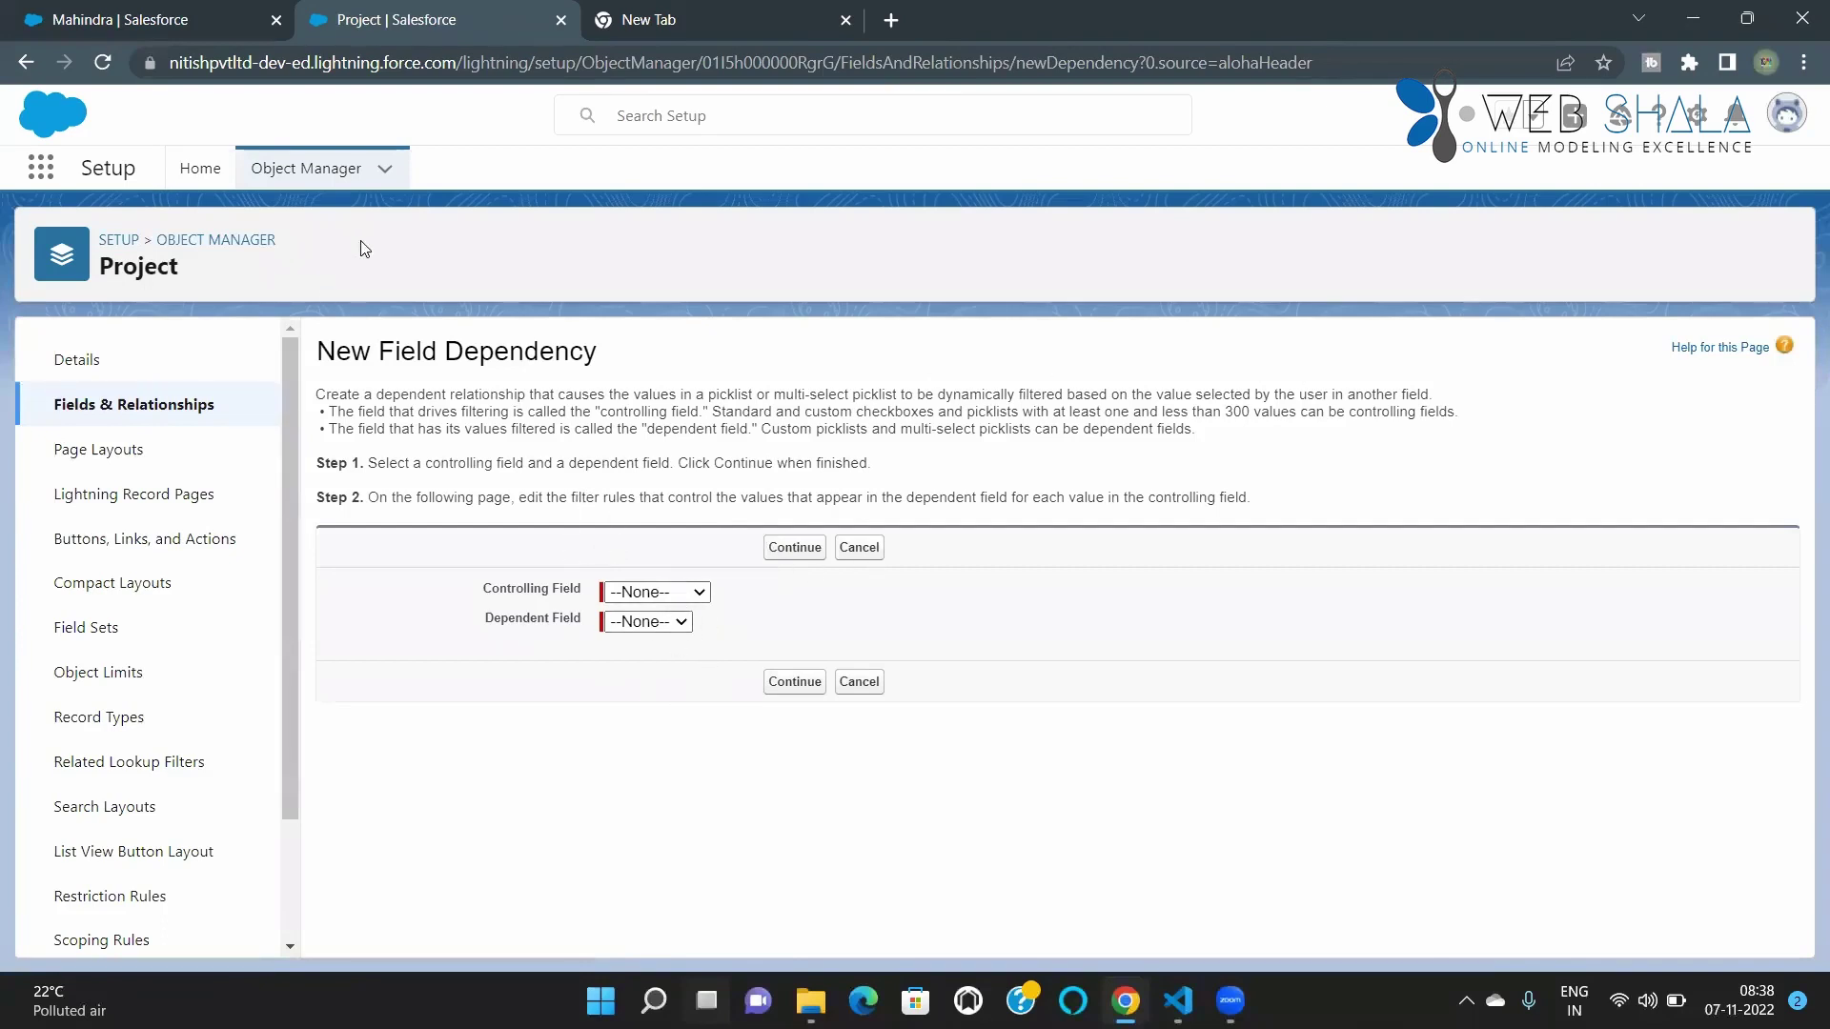
{"action": "left_click", "coordinate": [360, 177]}
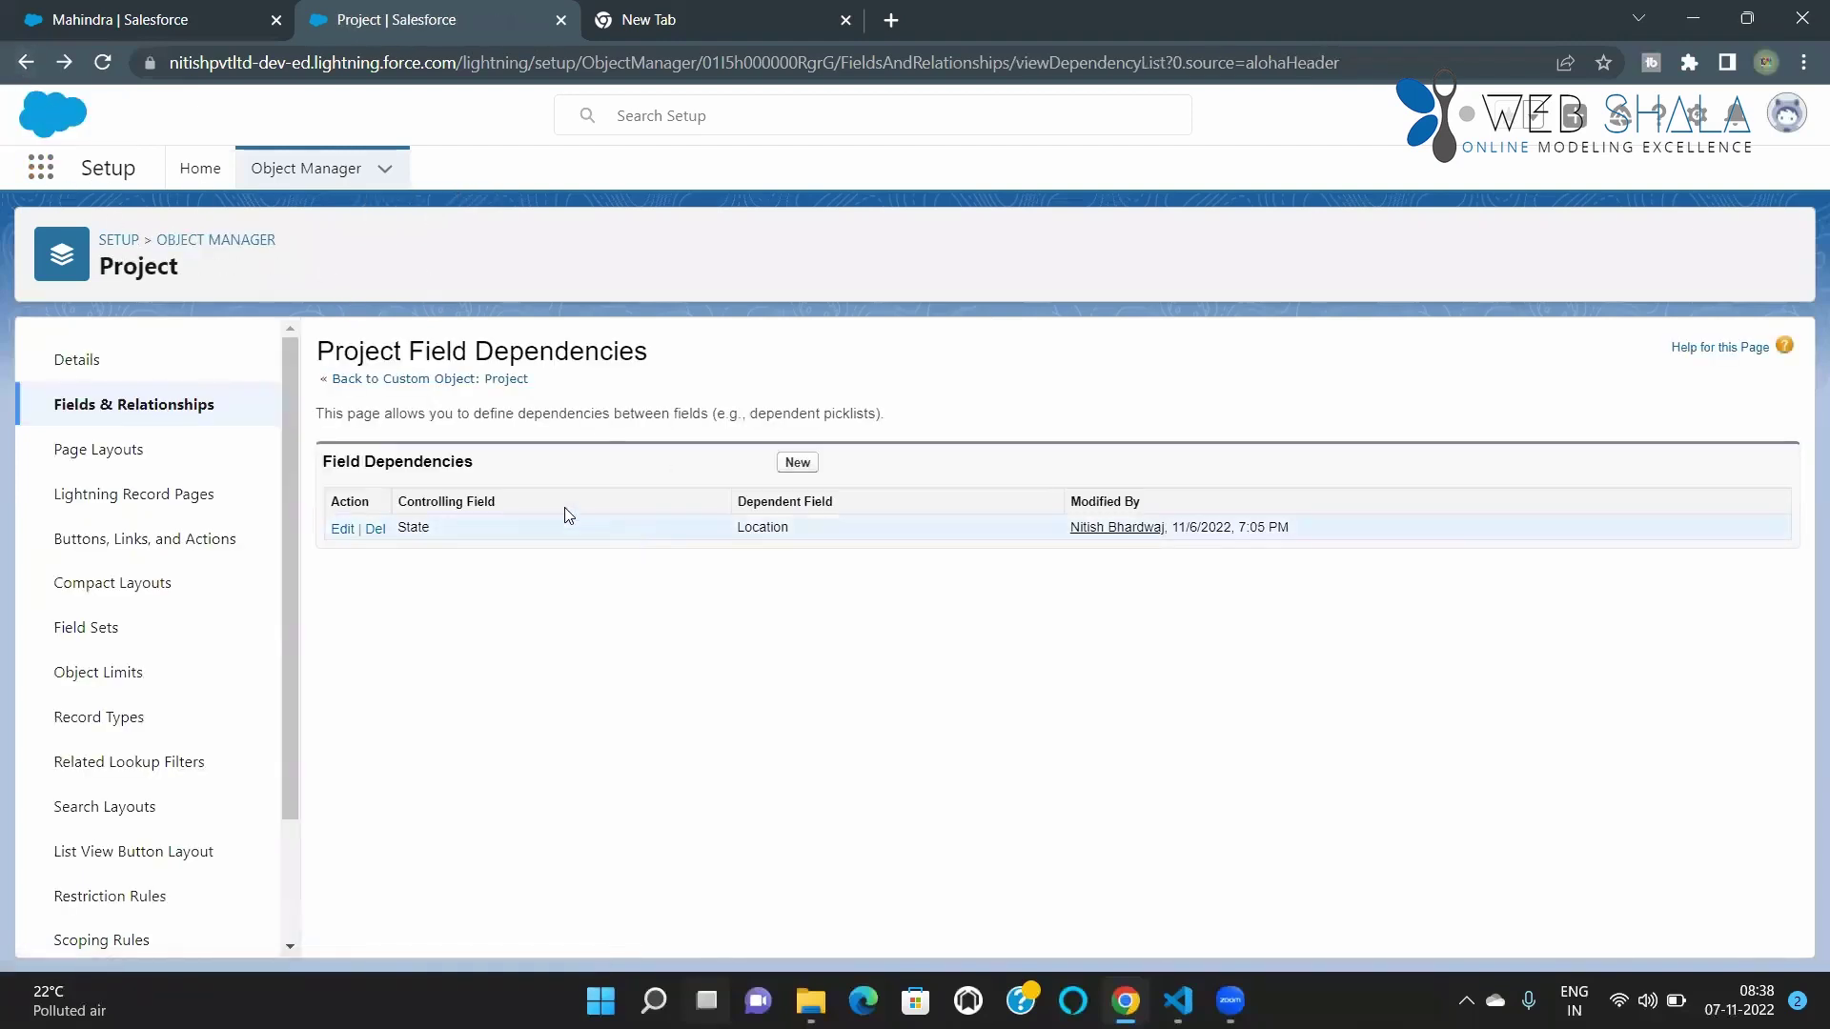
Return to the Mahindra record and remove the temporary Home item from the Real Estate app's navigation
{"action": "left_click", "coordinate": [121, 10]}
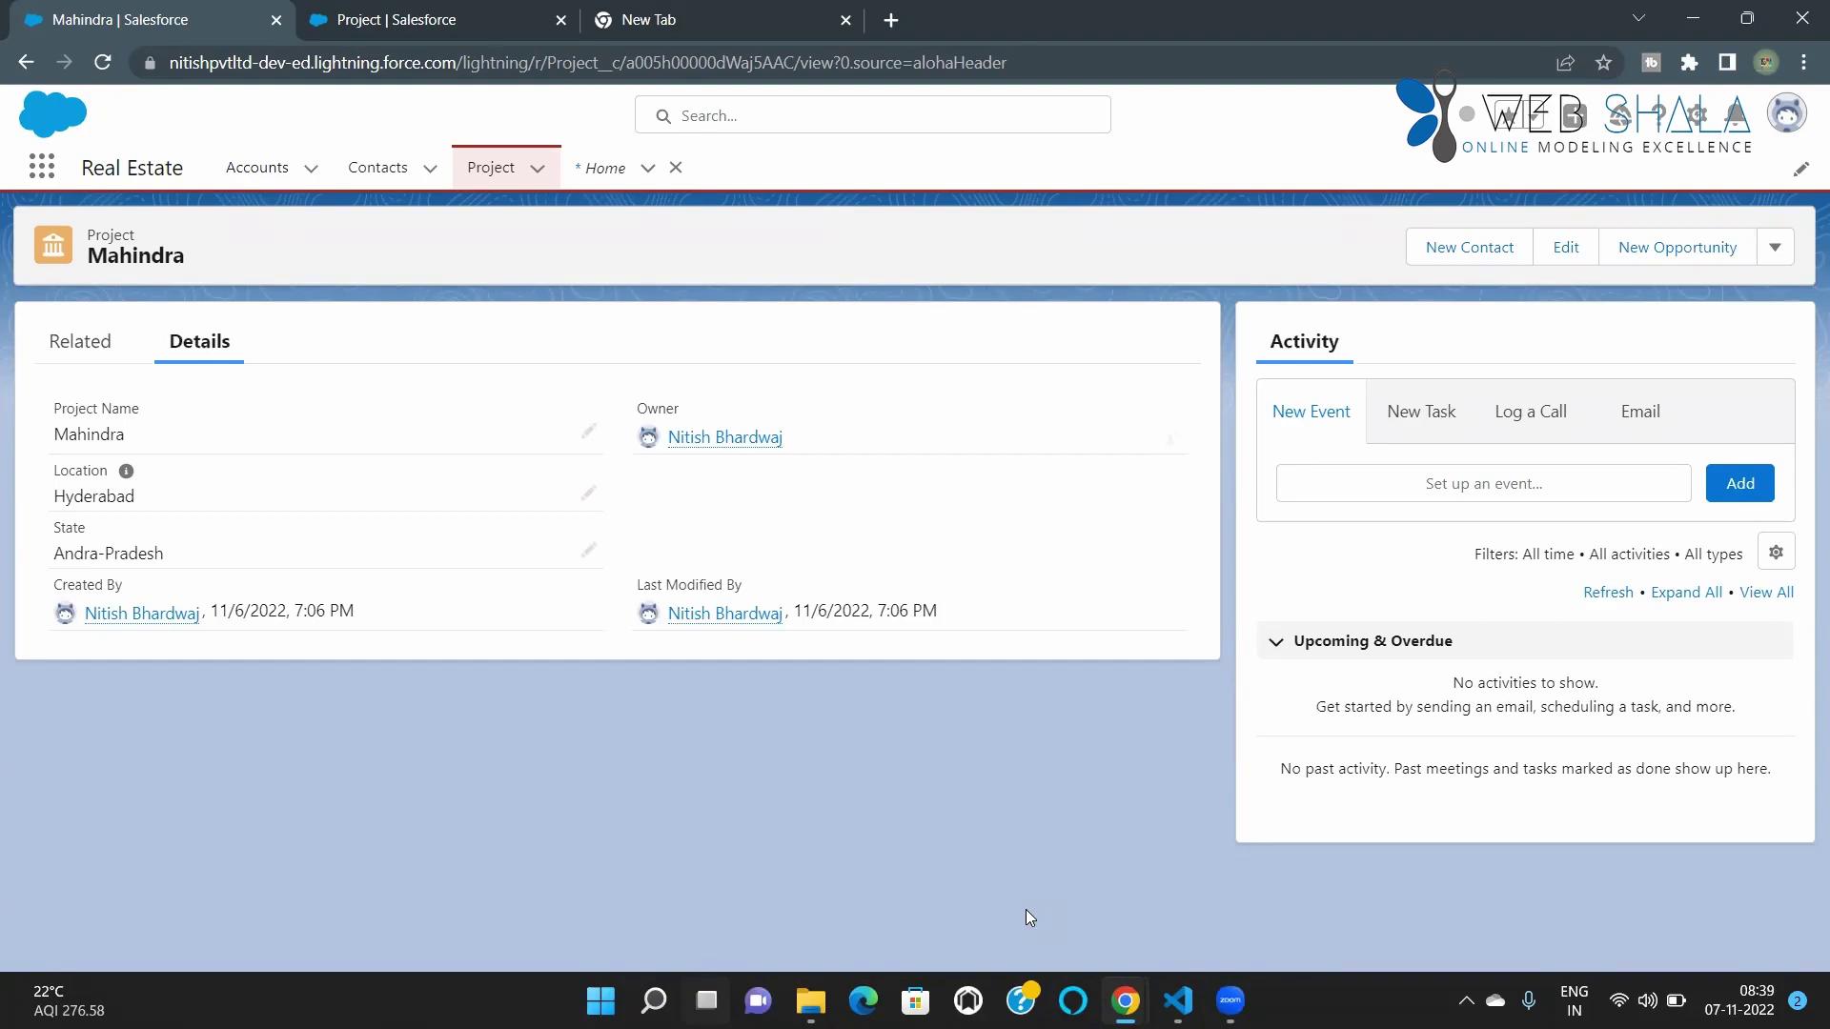
{"action": "left_click", "coordinate": [676, 167]}
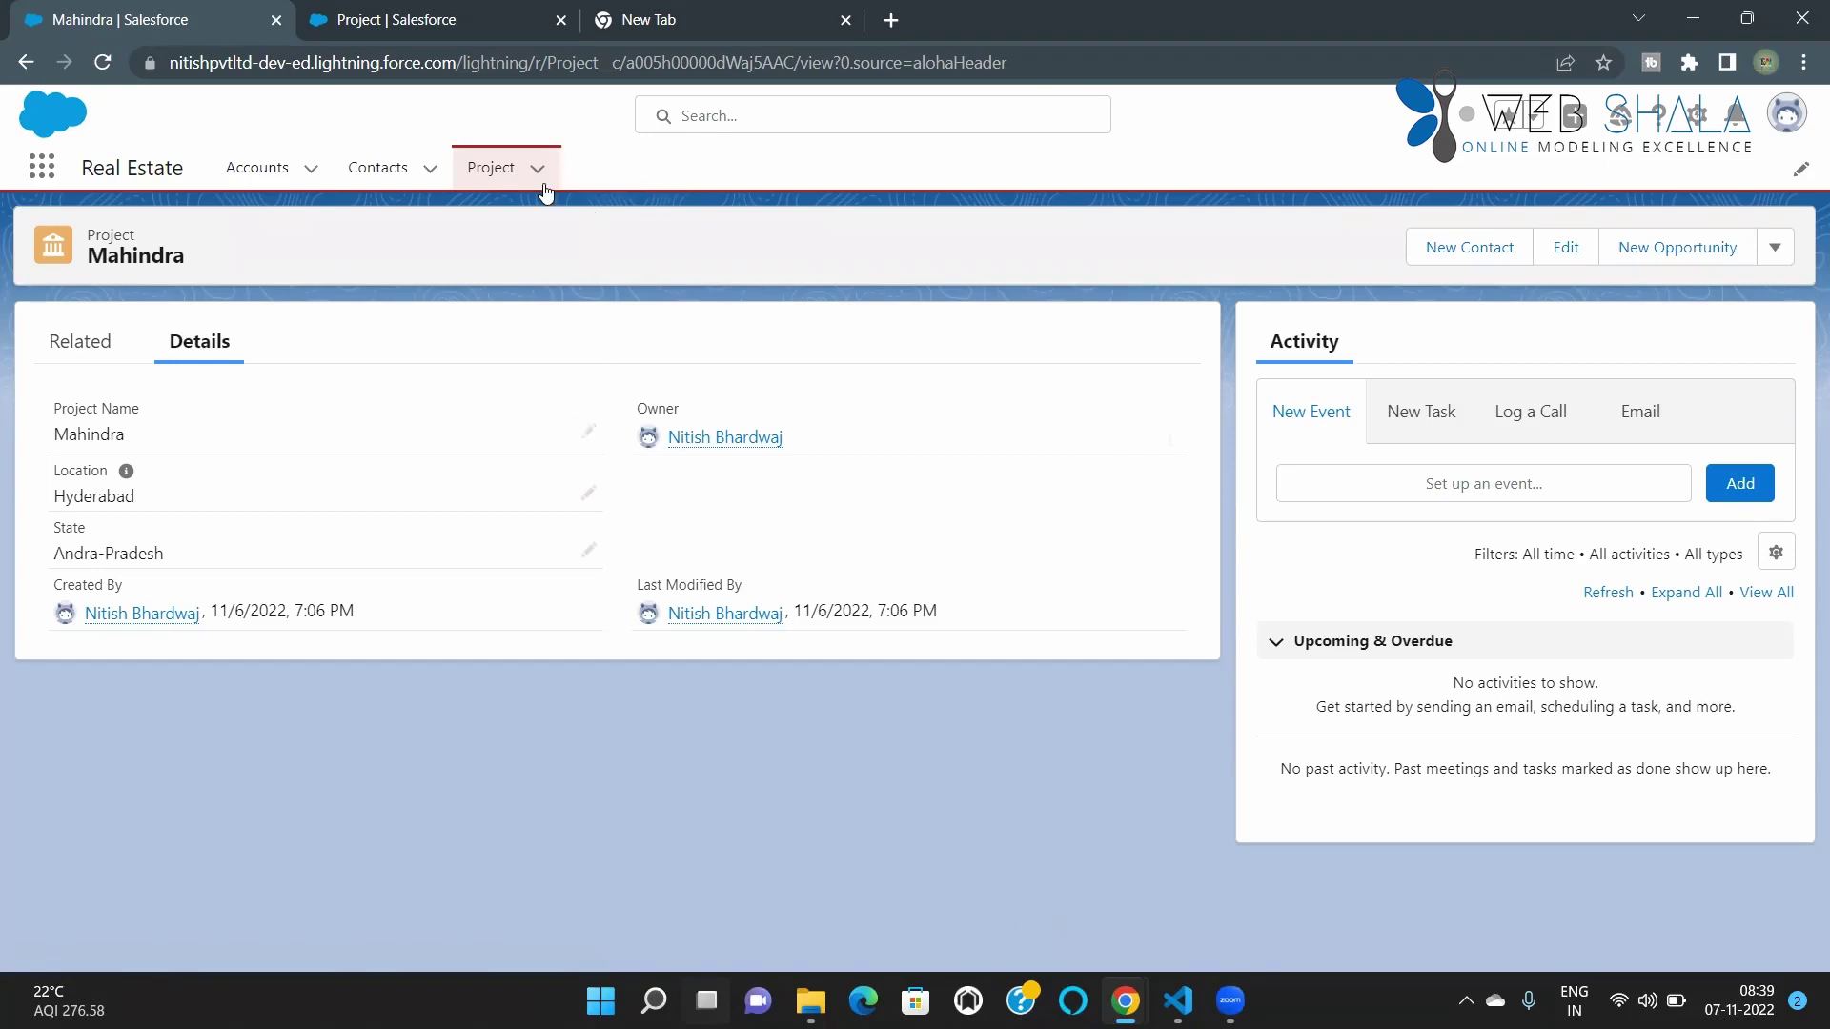
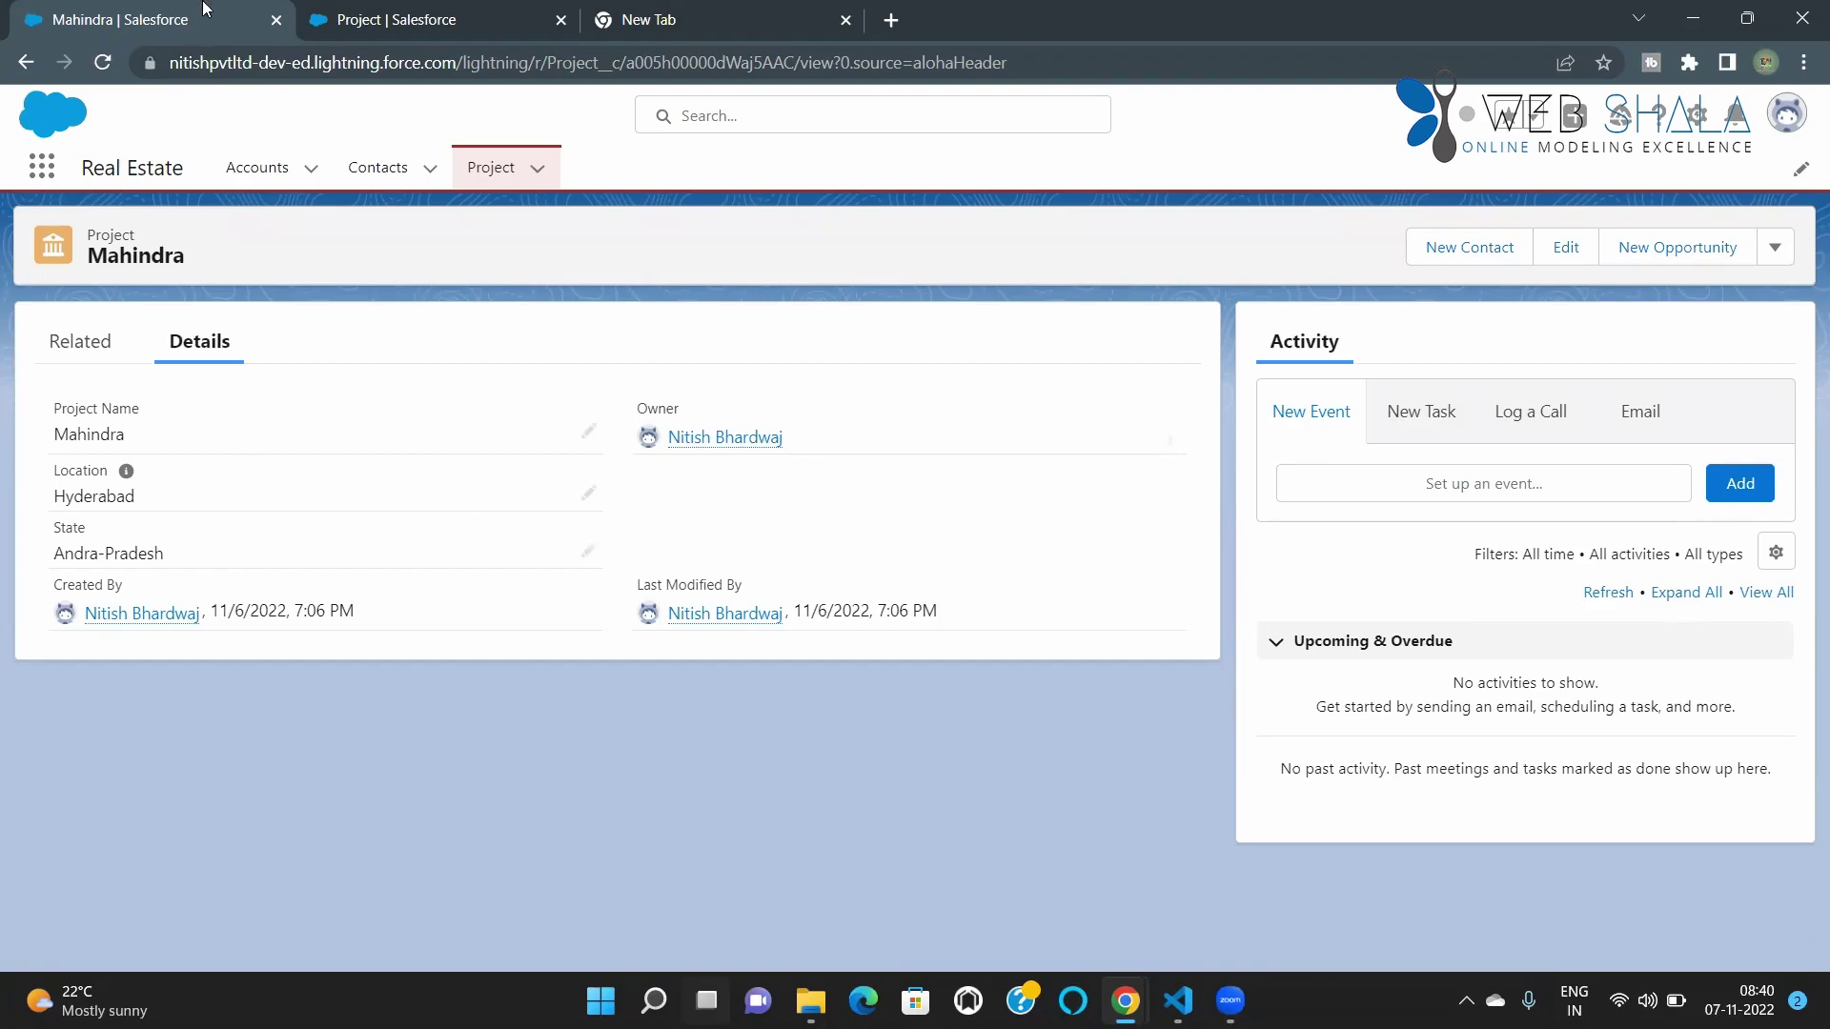
Start a new custom field on the Project object with Number as its data type
{"action": "left_click", "coordinate": [370, 17]}
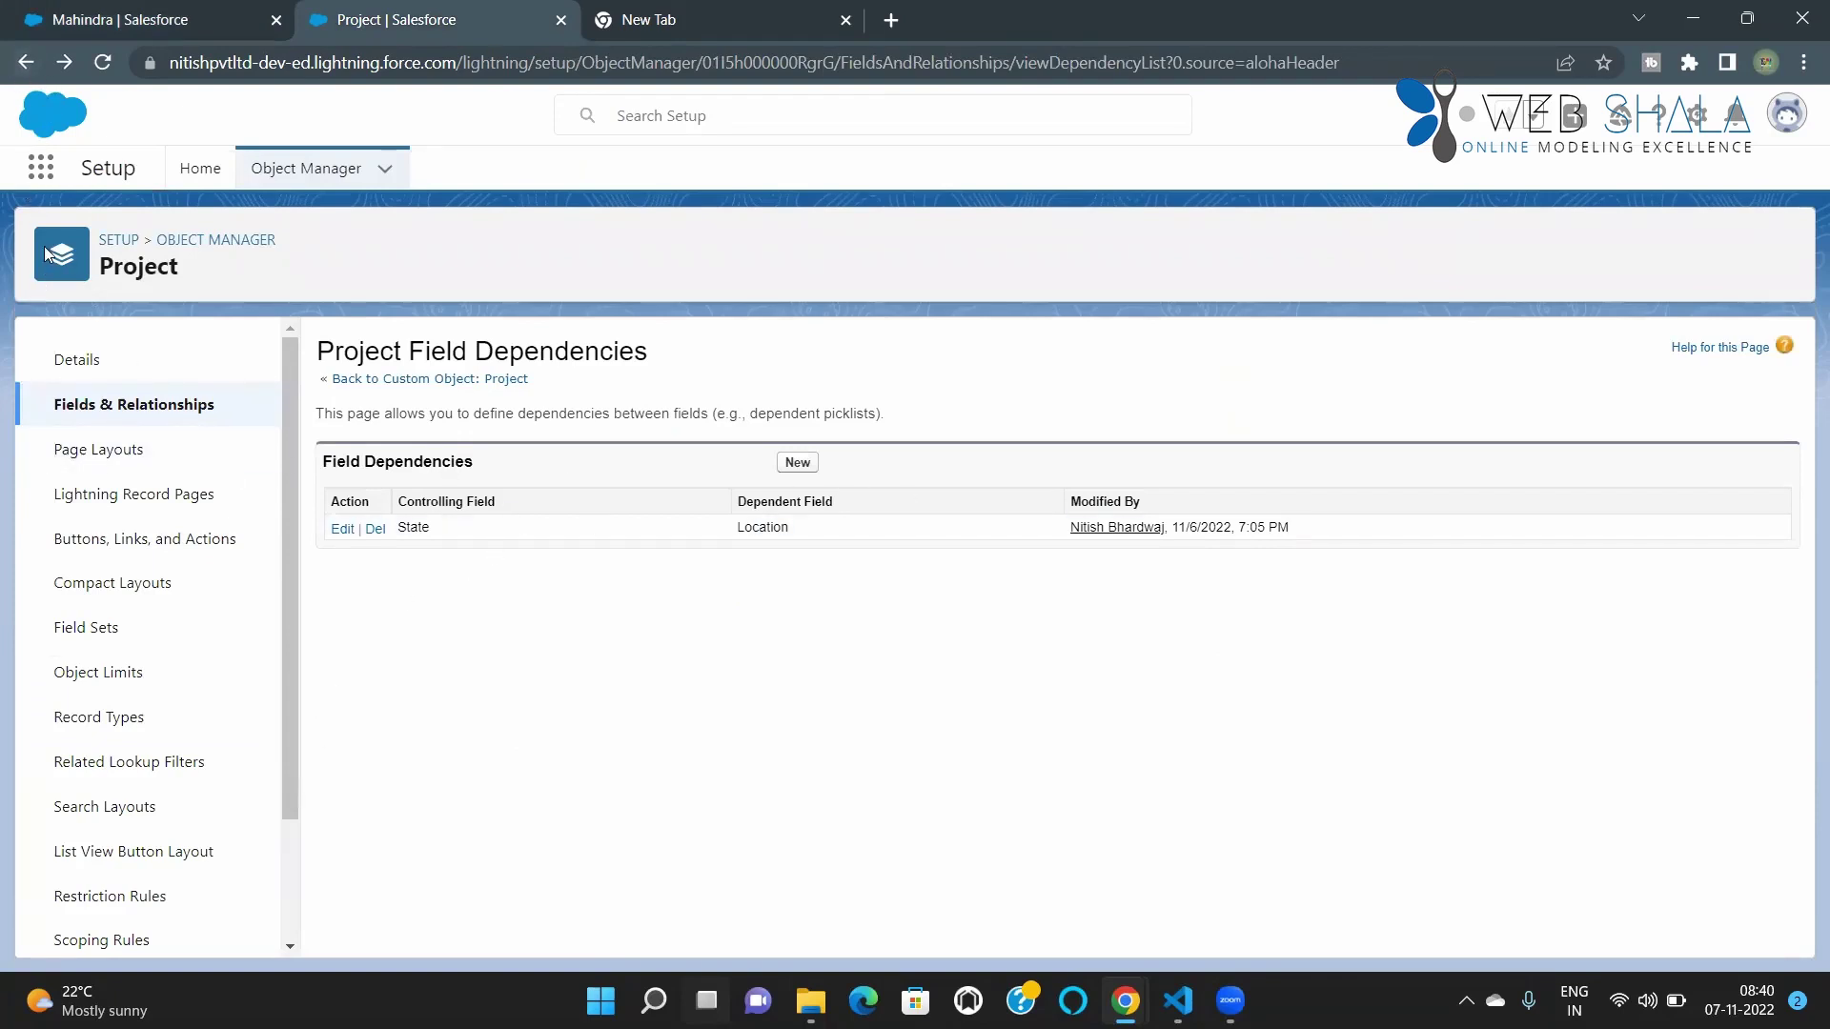
{"action": "left_click", "coordinate": [86, 405]}
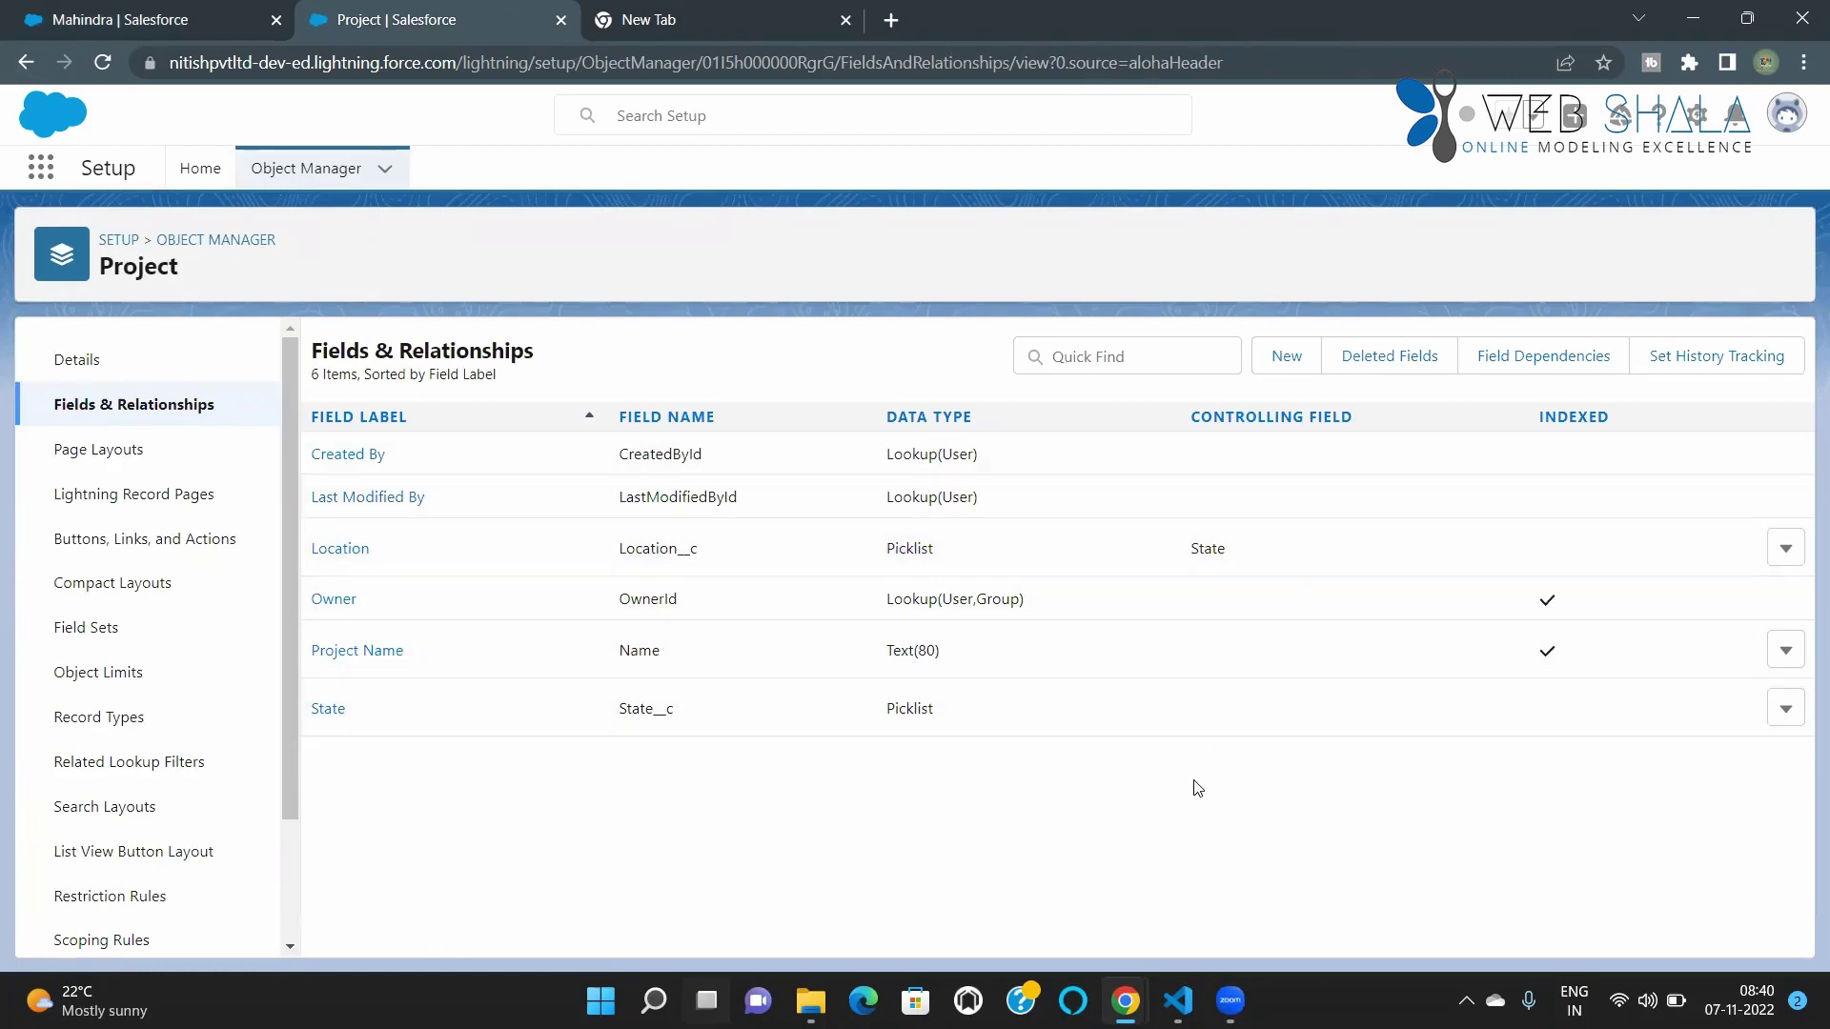
{"action": "left_click", "coordinate": [1288, 359]}
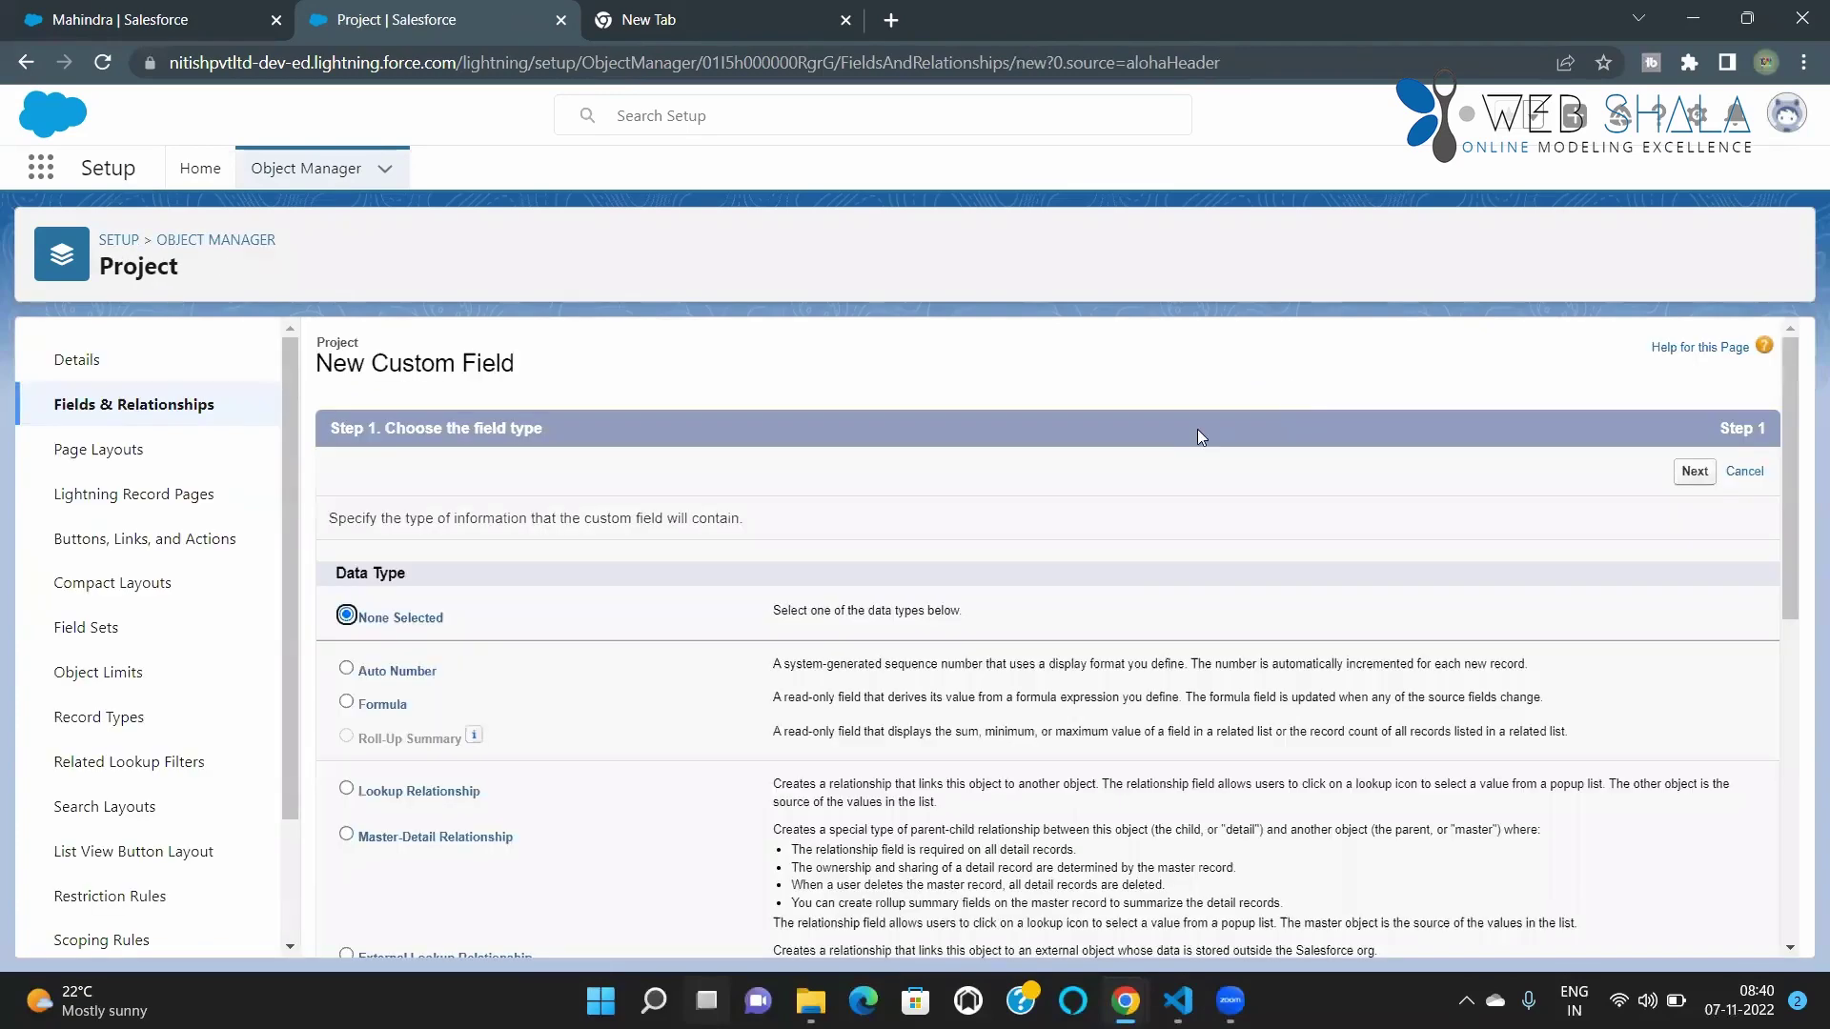
{"action": "scroll", "coordinate": [629, 698], "scroll_direction": "down", "scroll_amount": 3}
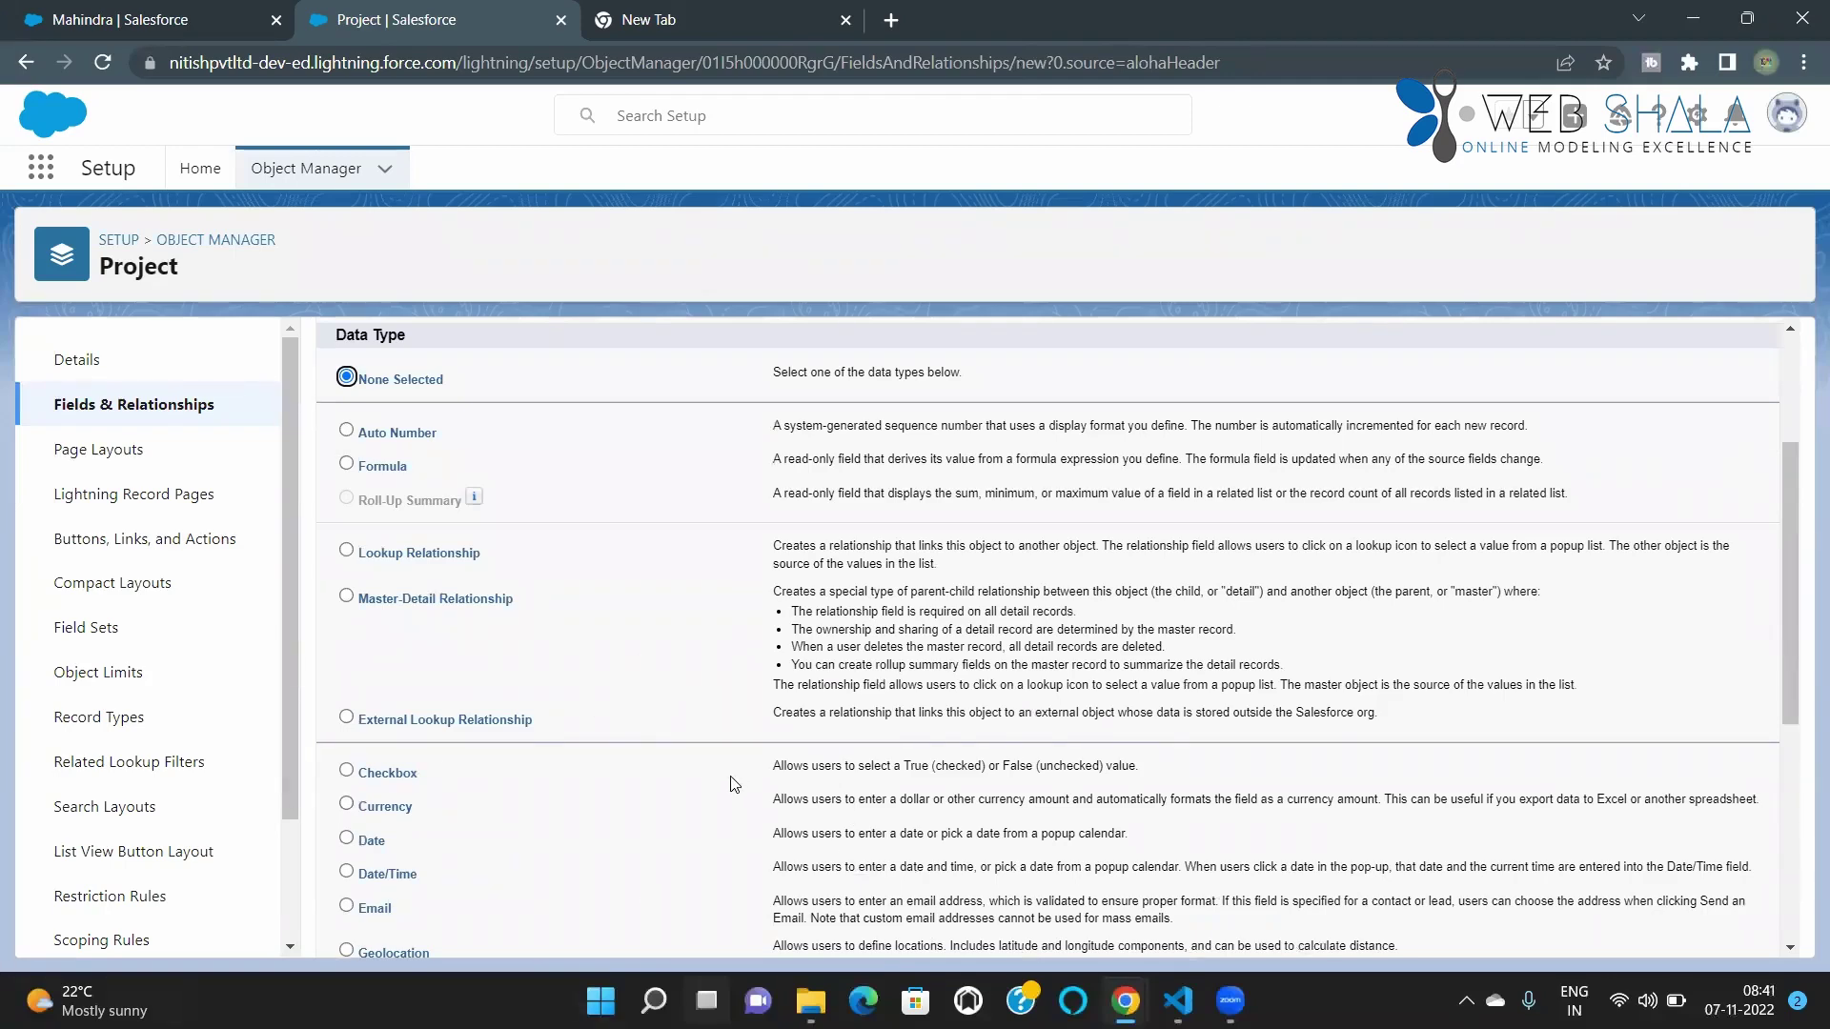
{"action": "scroll", "coordinate": [734, 785], "scroll_direction": "down", "scroll_amount": 3}
{"action": "scroll", "coordinate": [710, 777], "scroll_direction": "up", "scroll_amount": 3}
{"action": "scroll", "coordinate": [393, 907], "scroll_direction": "down", "scroll_amount": 3}
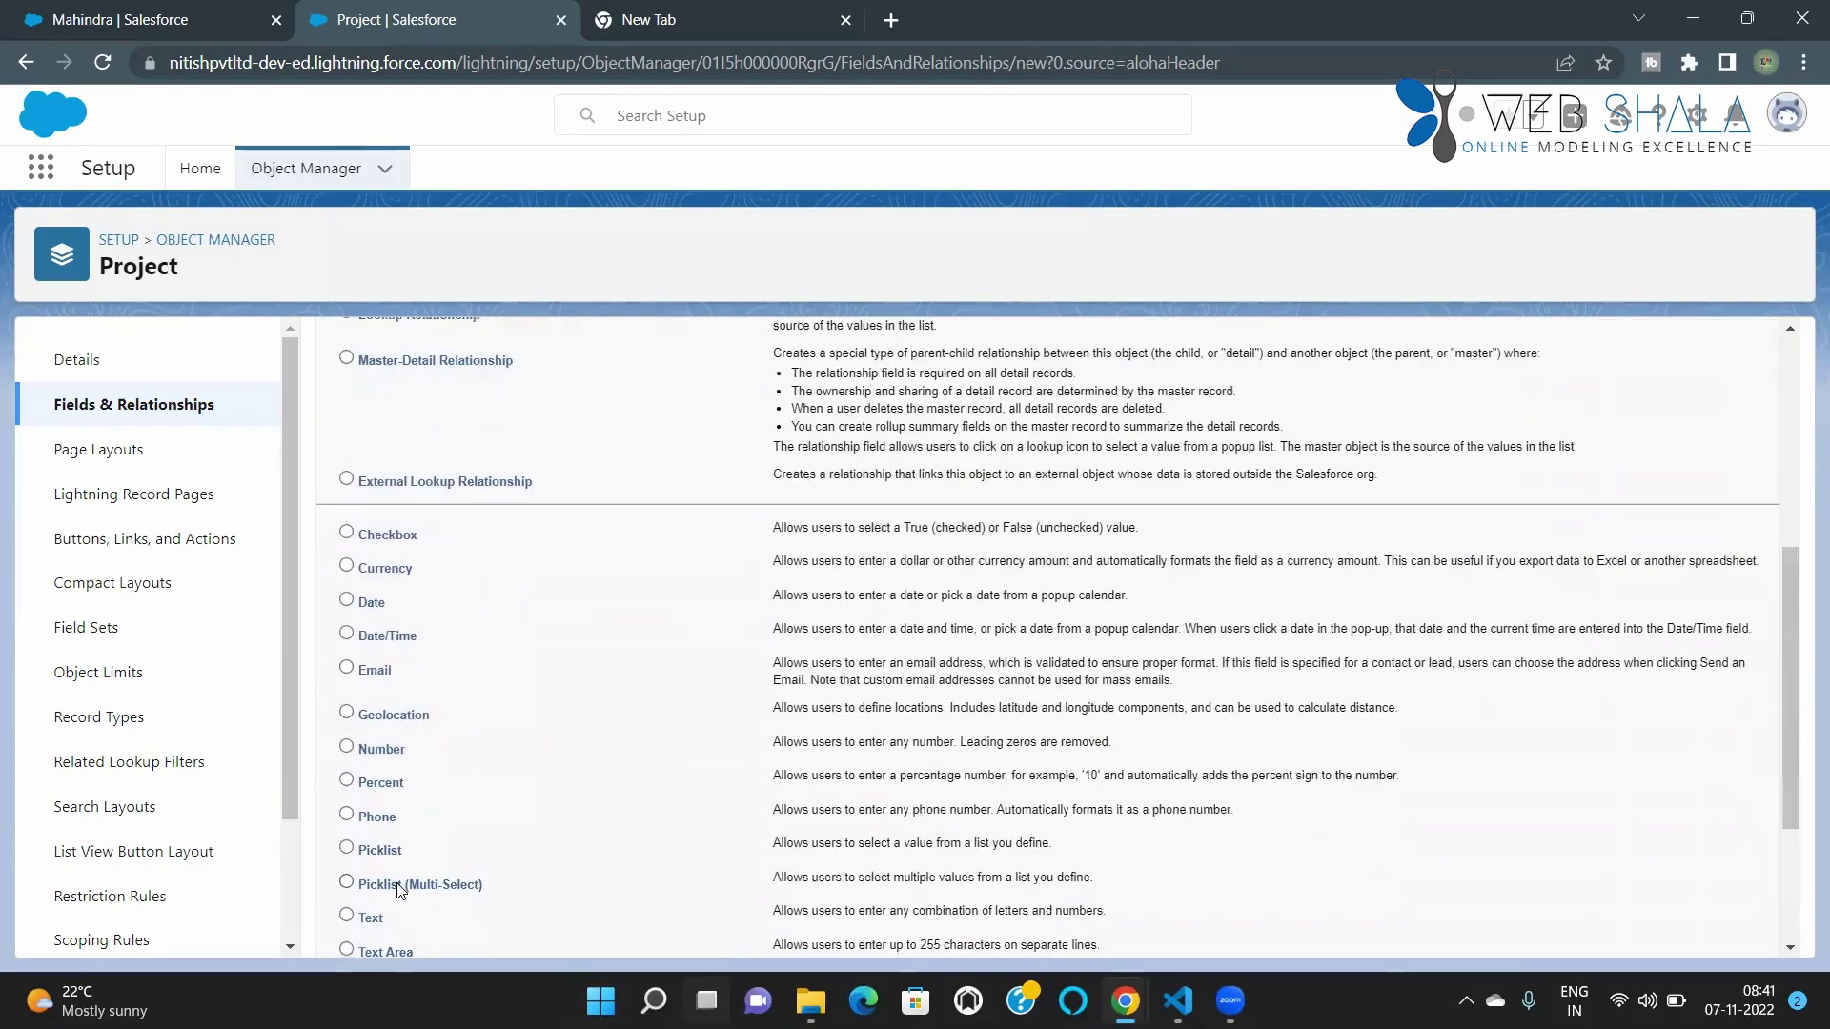
{"action": "left_click", "coordinate": [348, 748]}
{"action": "scroll", "coordinate": [553, 779], "scroll_direction": "down", "scroll_amount": 3}
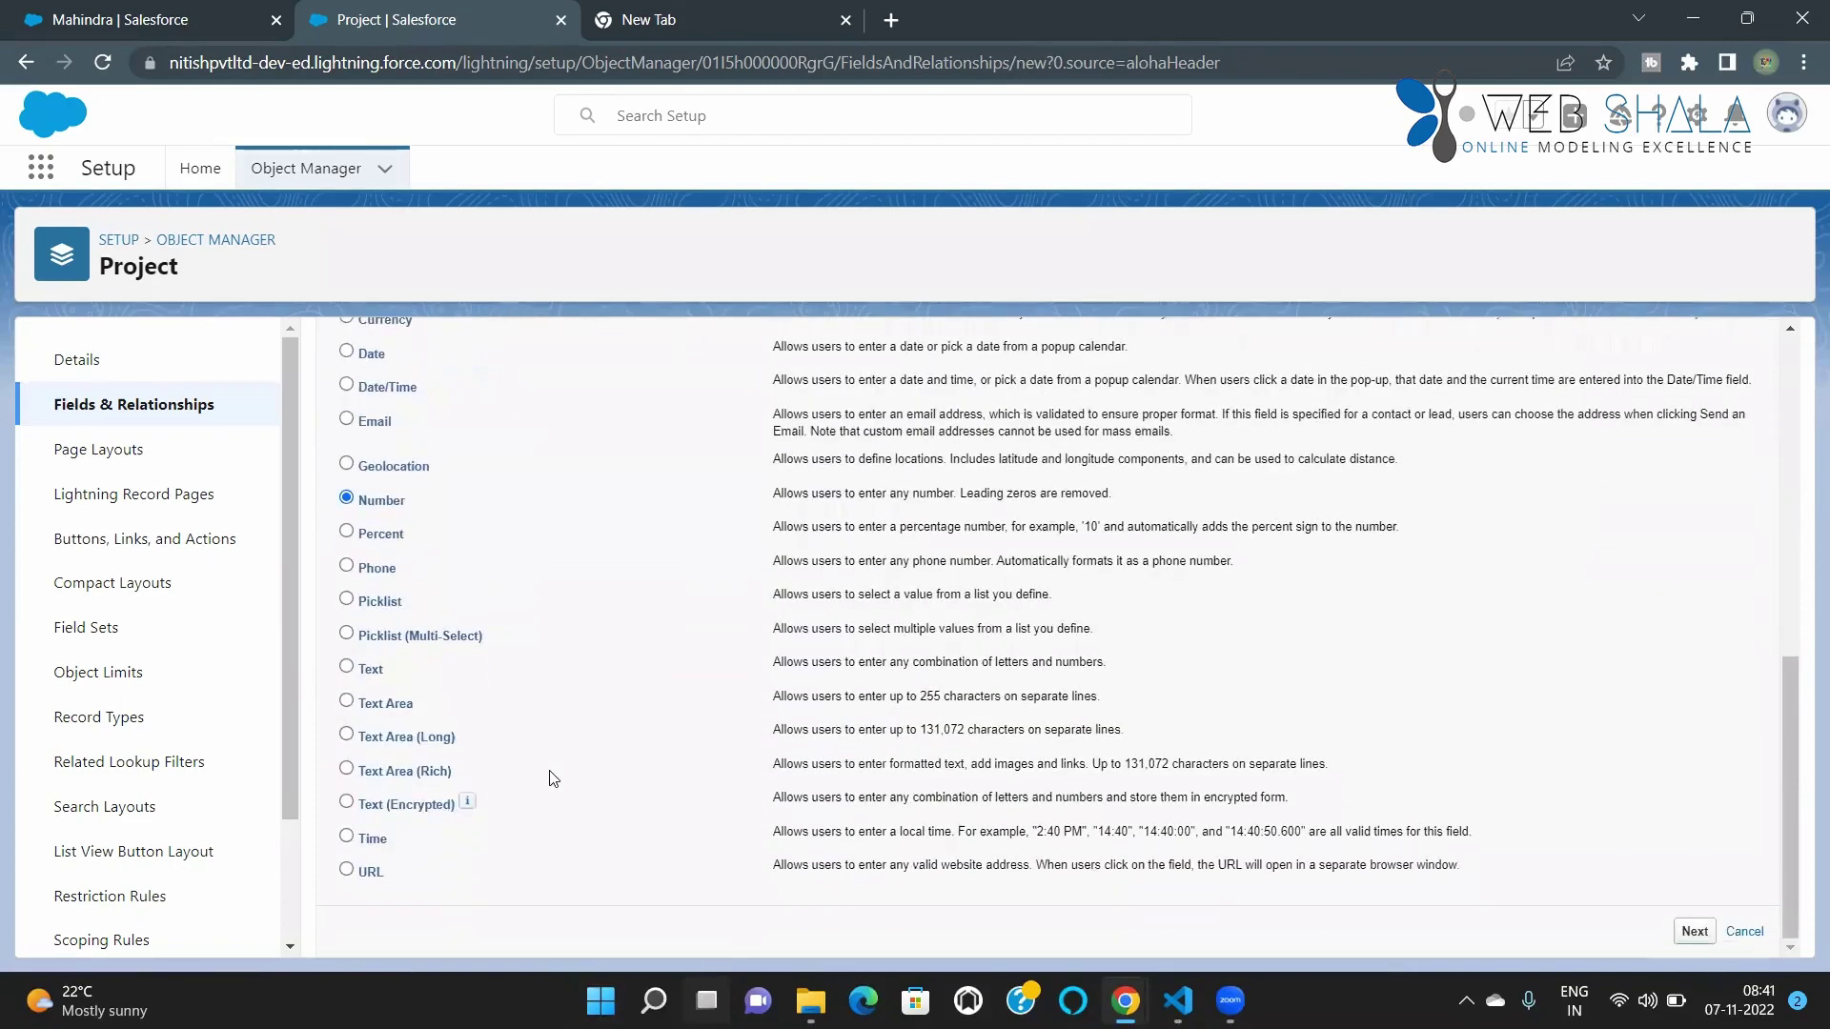
{"action": "left_click", "coordinate": [1694, 934]}
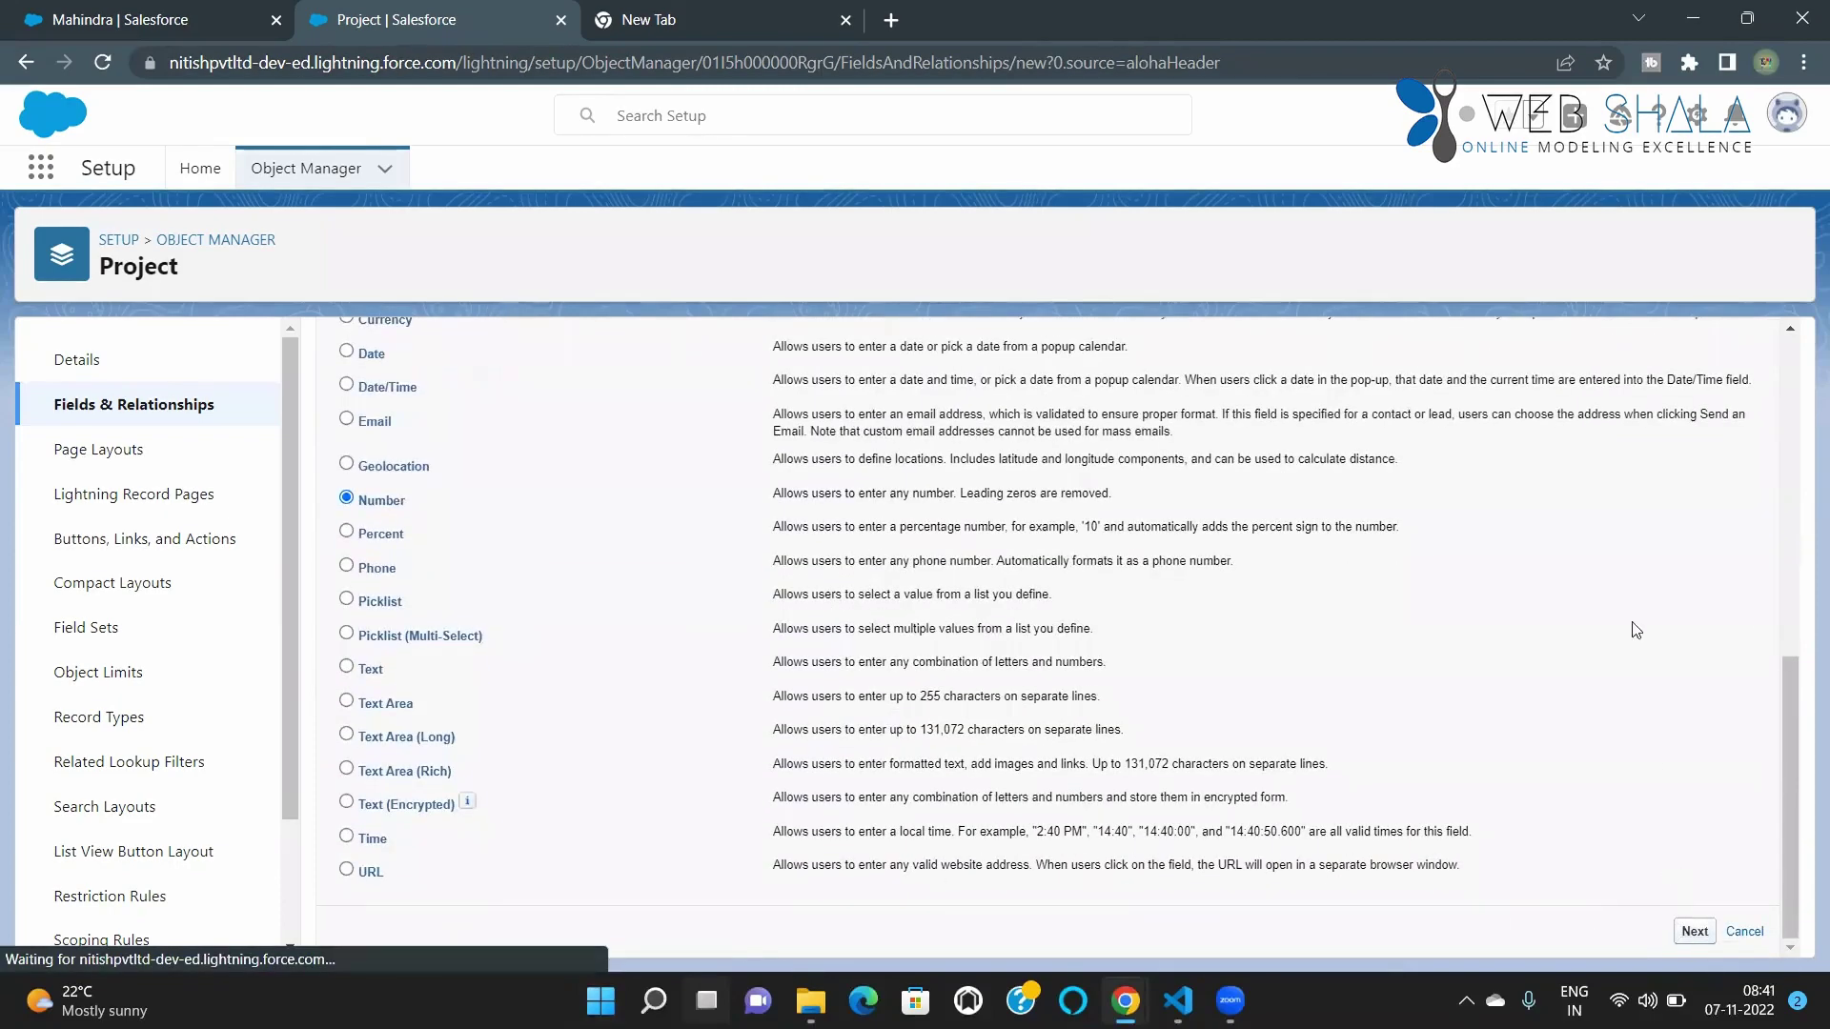
Label the number field "No of Towers" and continue with the default length of 18 and 0 decimal places
{"action": "left_click", "coordinate": [667, 524]}
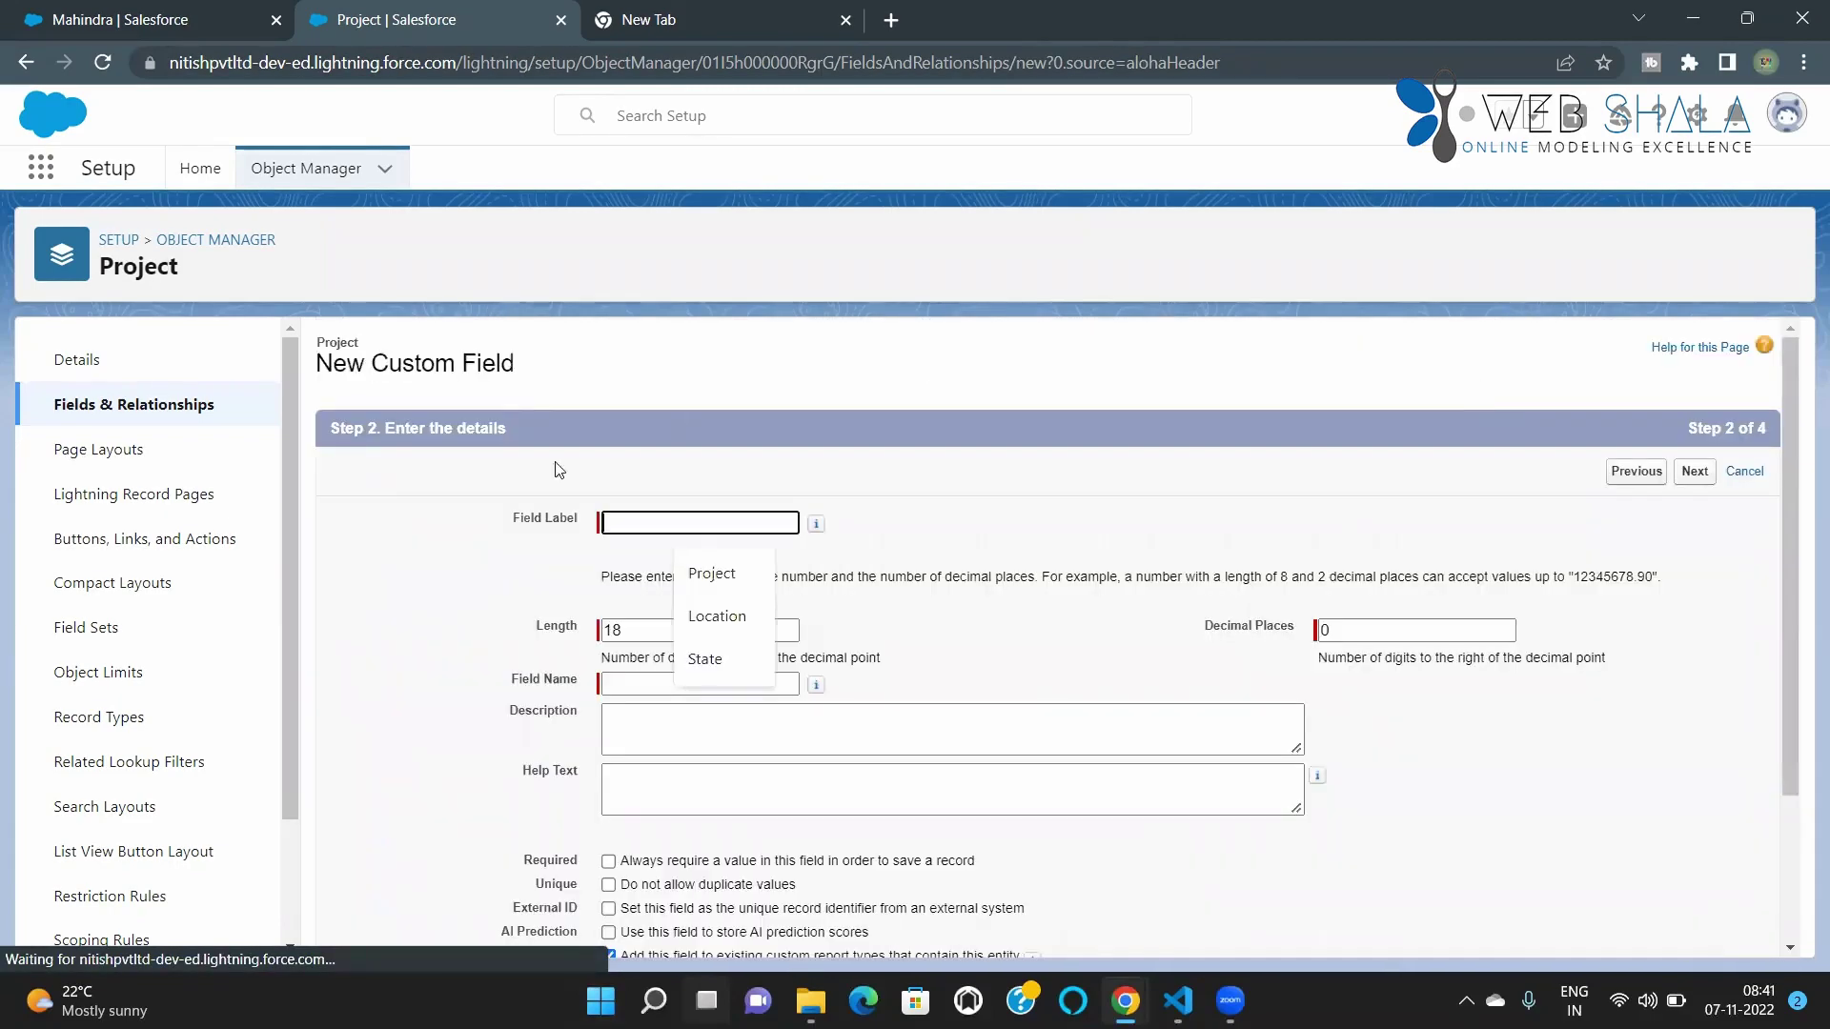
{"action": "left_click", "coordinate": [666, 532]}
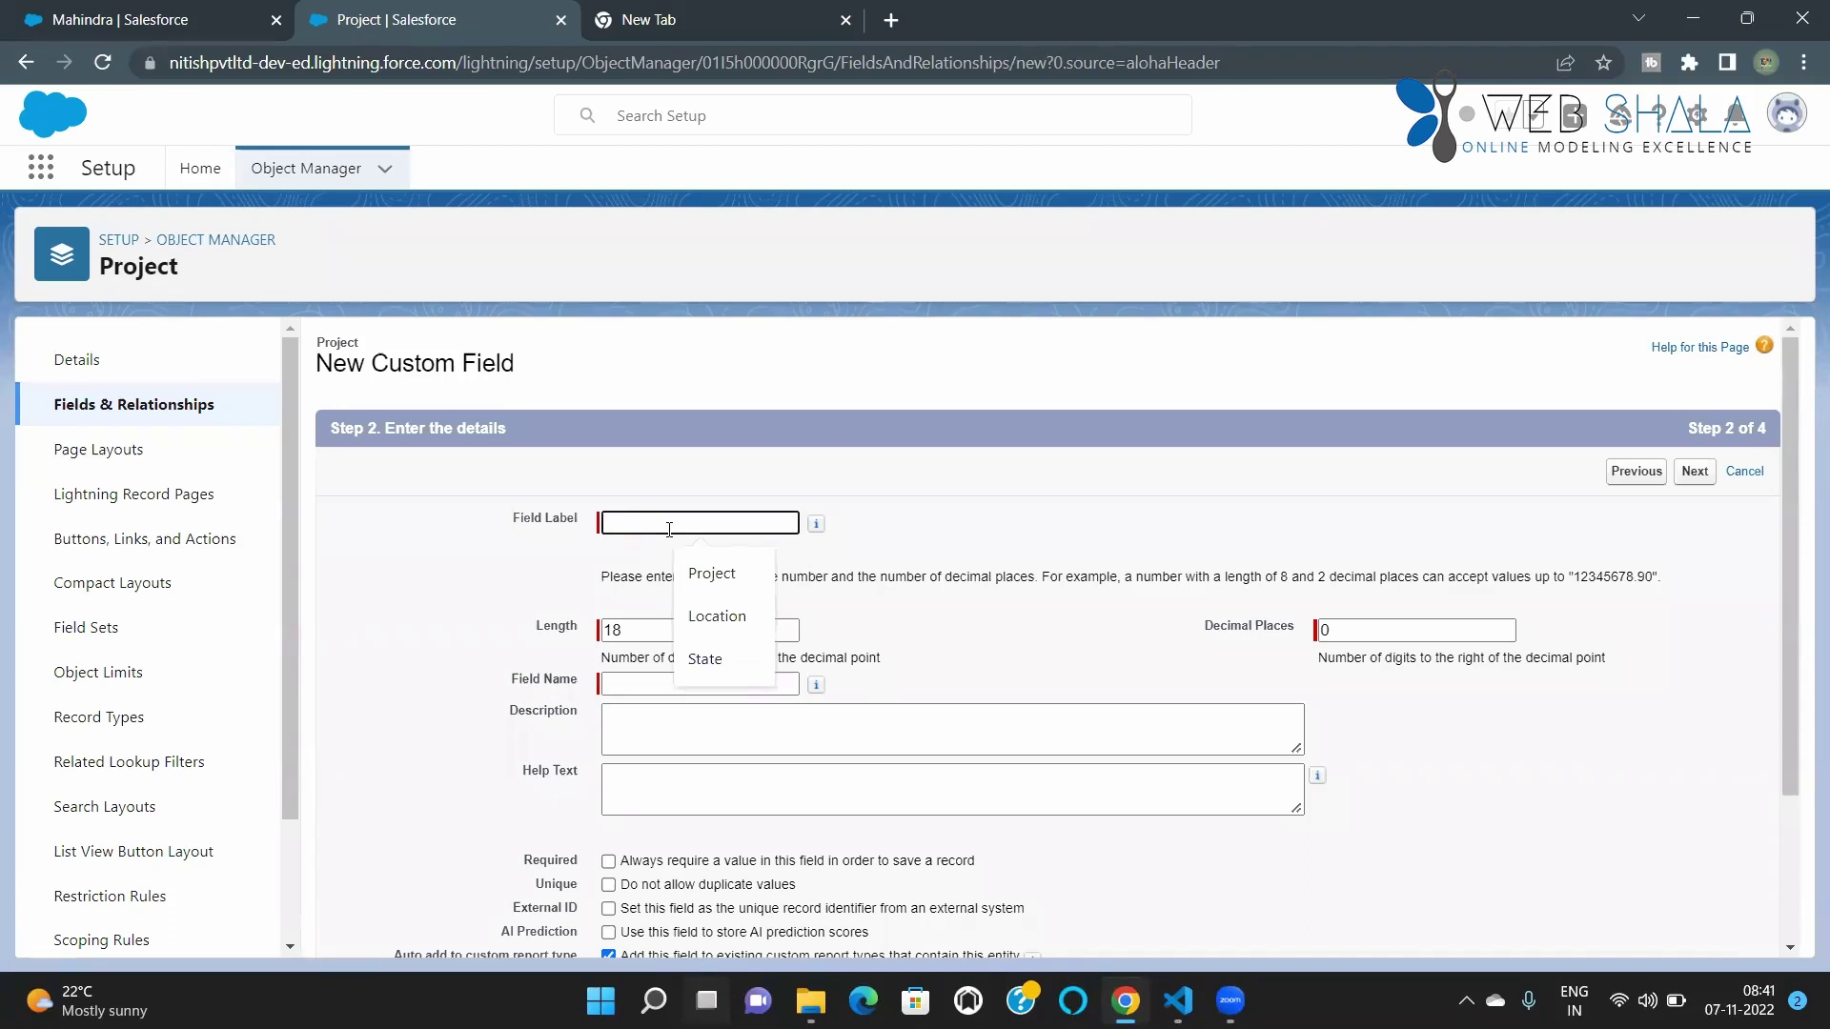
{"action": "type", "text": "No "}
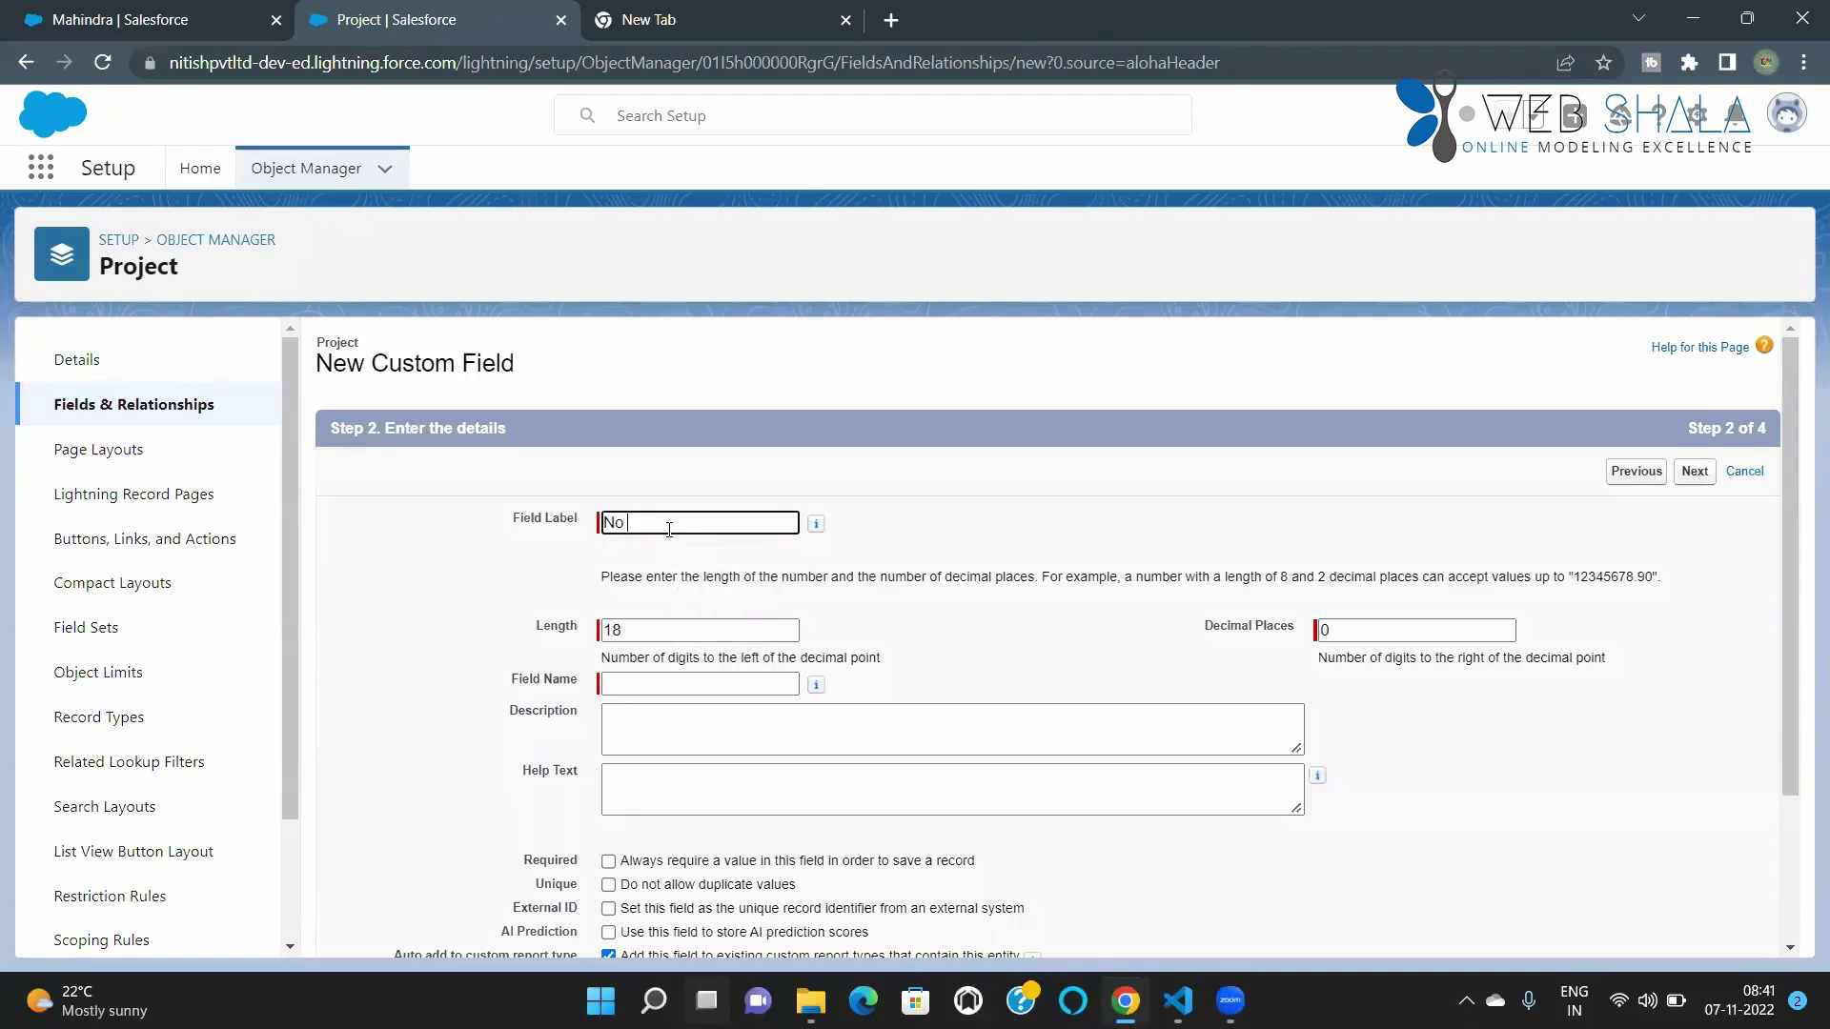
{"action": "type", "text": "of Towers"}
{"action": "scroll", "coordinate": [730, 574], "scroll_direction": "down", "scroll_amount": 1}
{"action": "left_click", "coordinate": [665, 511]}
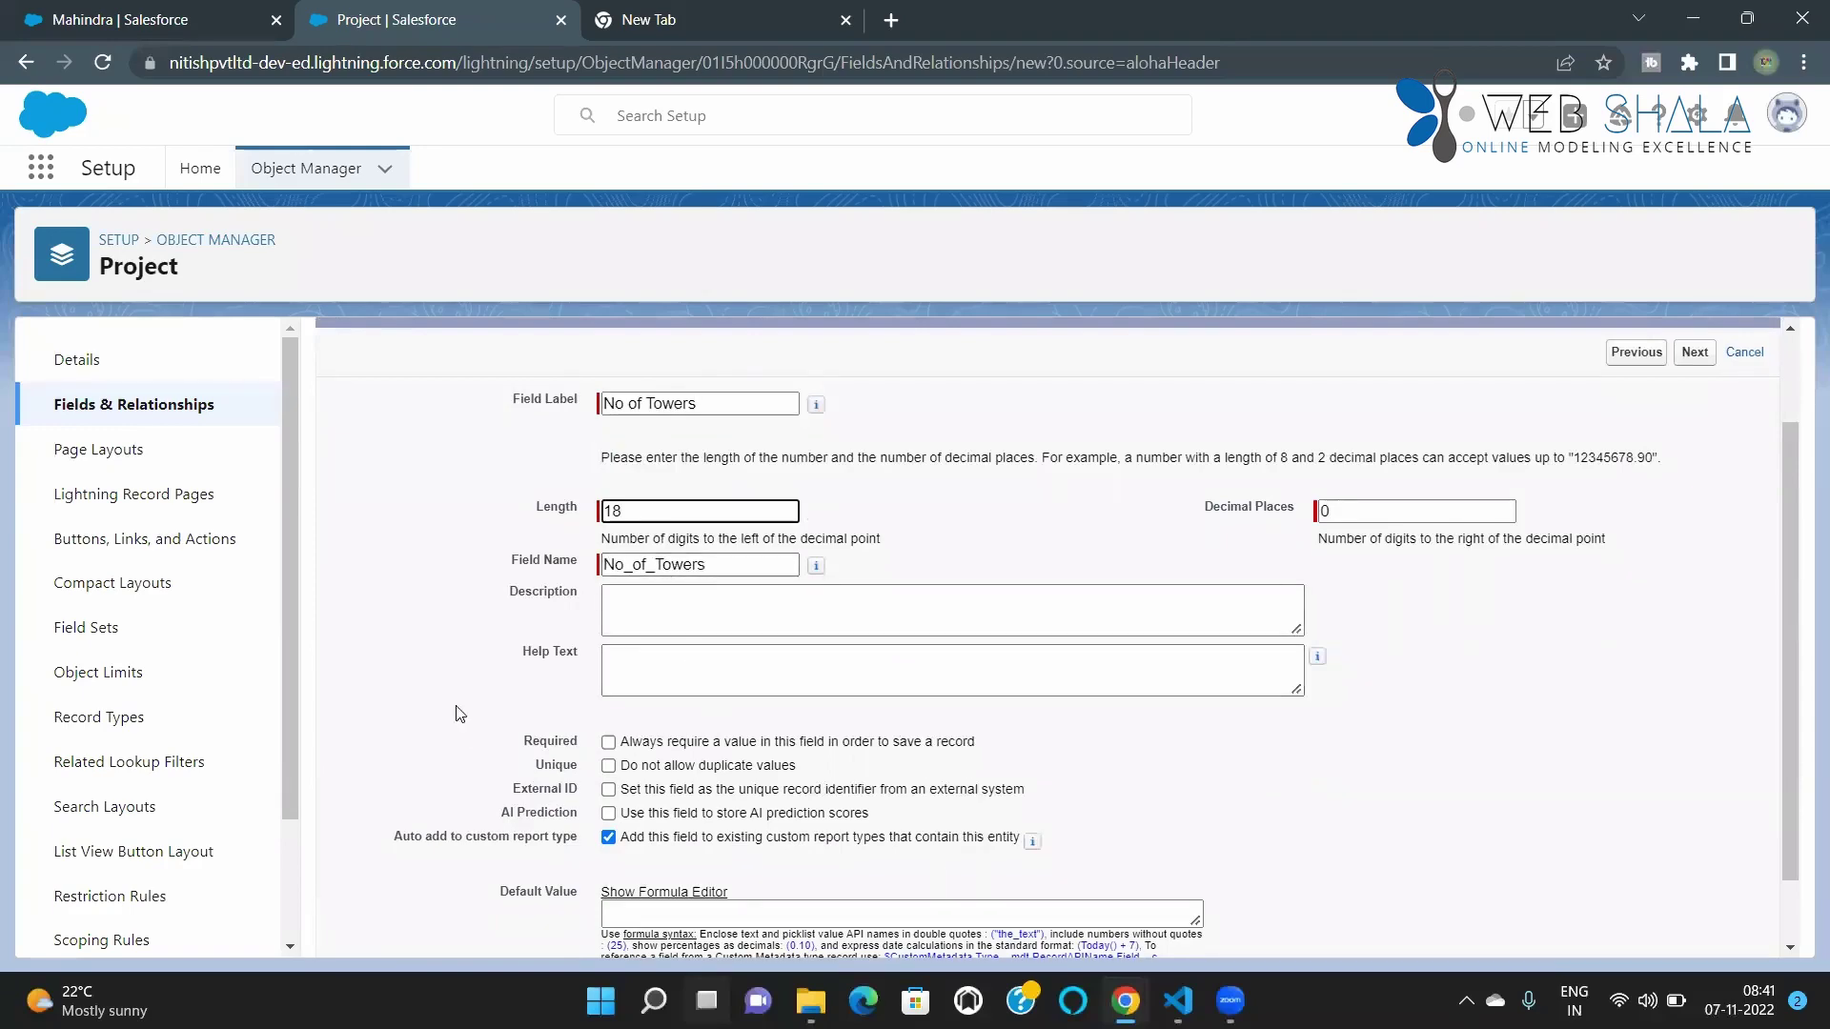
{"action": "scroll", "coordinate": [671, 572], "scroll_direction": "down", "scroll_amount": 1}
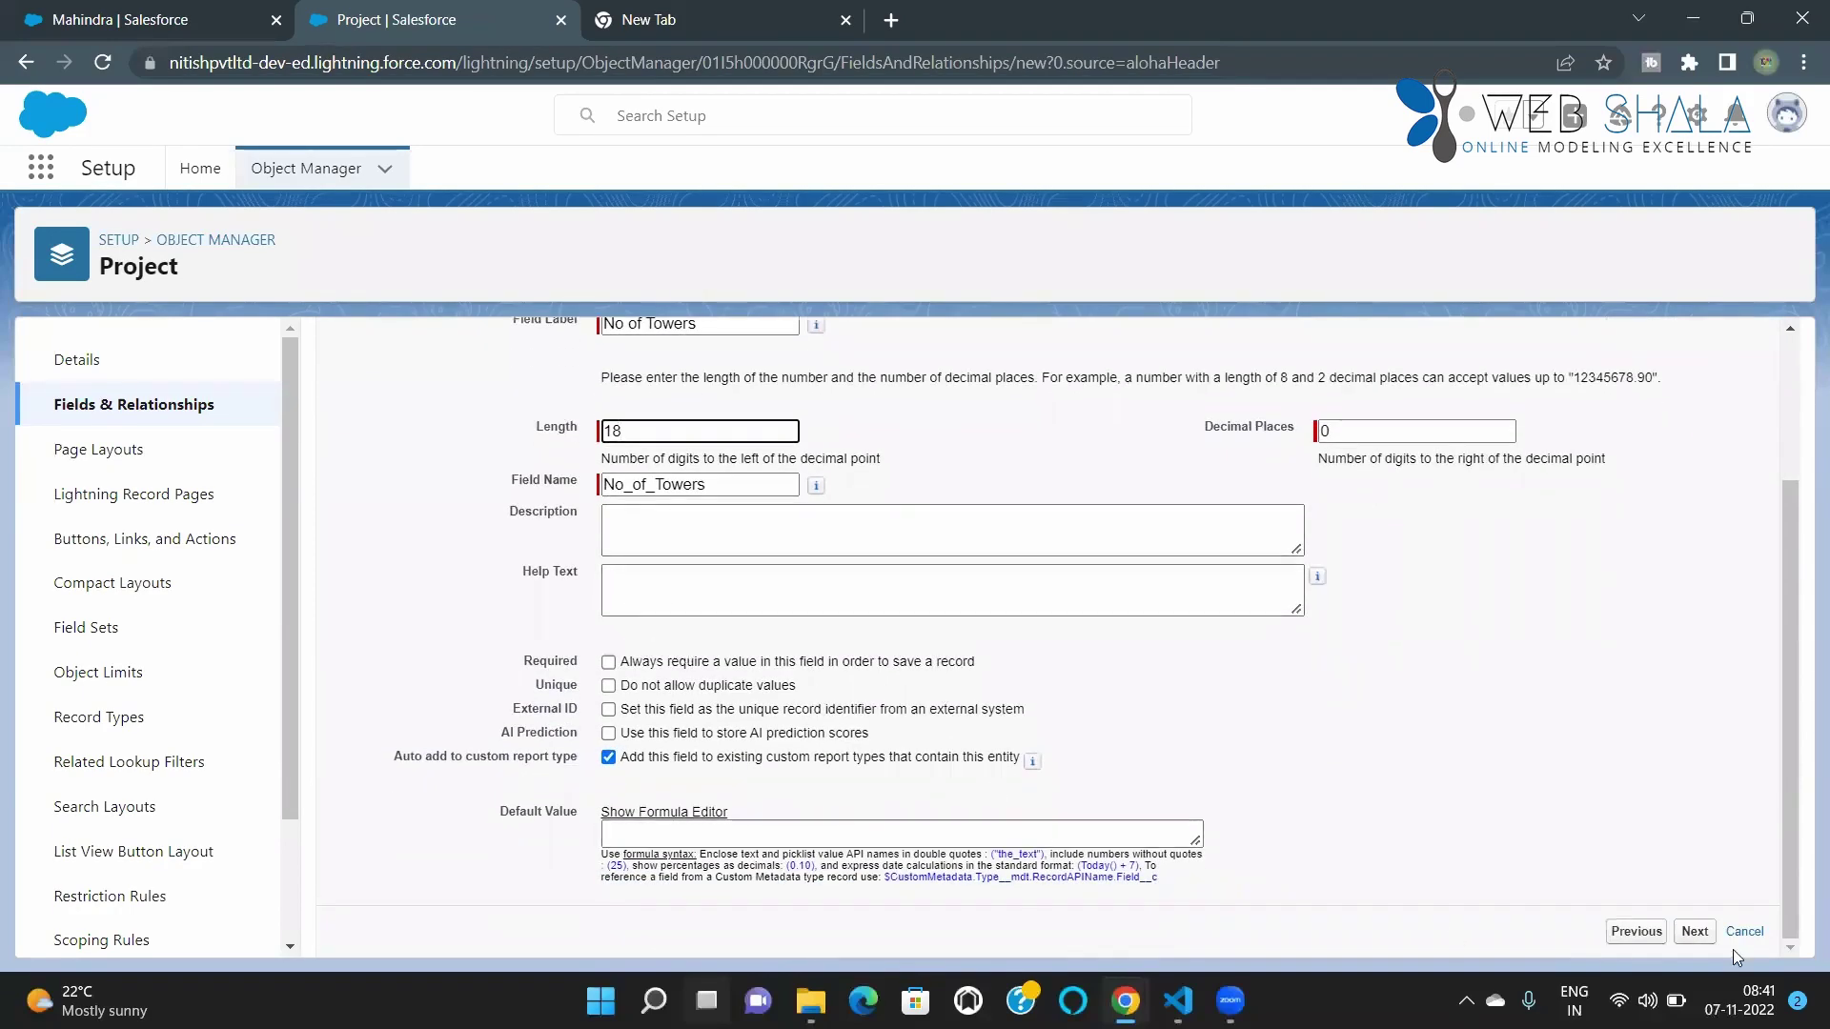
{"action": "left_click", "coordinate": [1700, 935]}
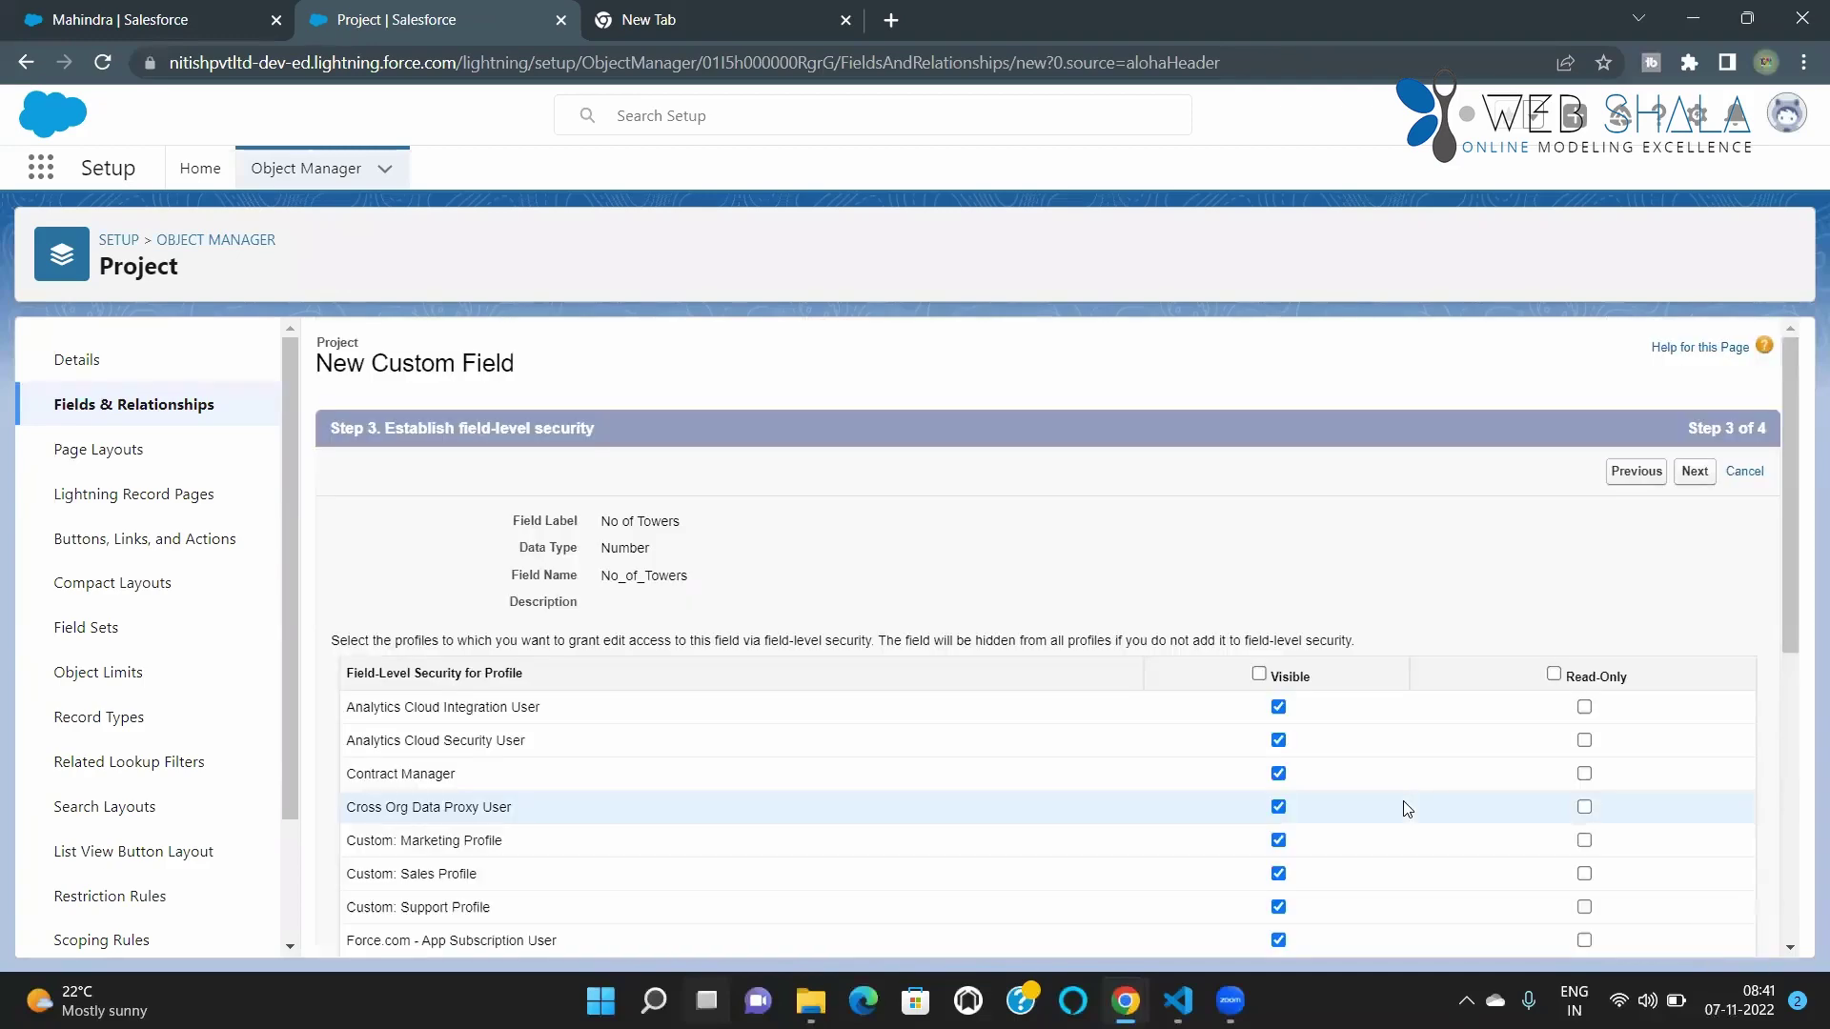
Accept the default field-level security and the Project Layout placement for No of Towers, and save the field
{"action": "scroll", "coordinate": [753, 605], "scroll_direction": "down", "scroll_amount": 6}
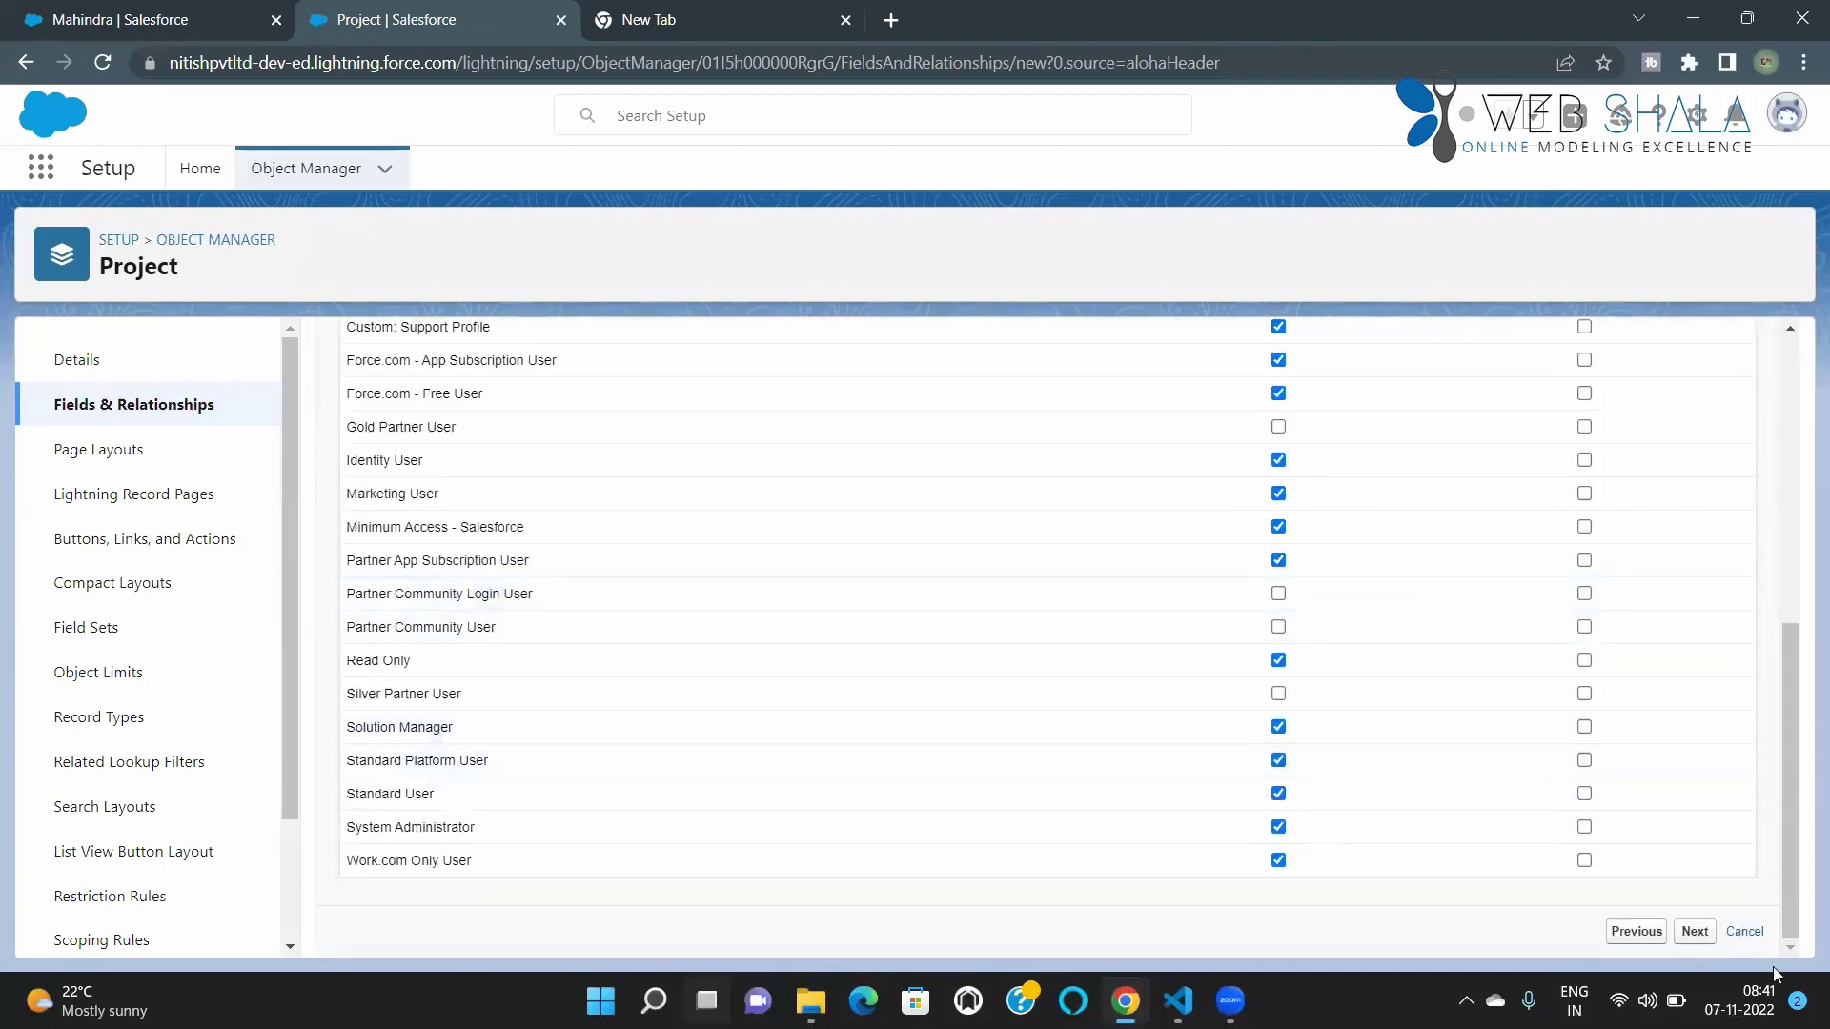
{"action": "left_click", "coordinate": [1704, 935]}
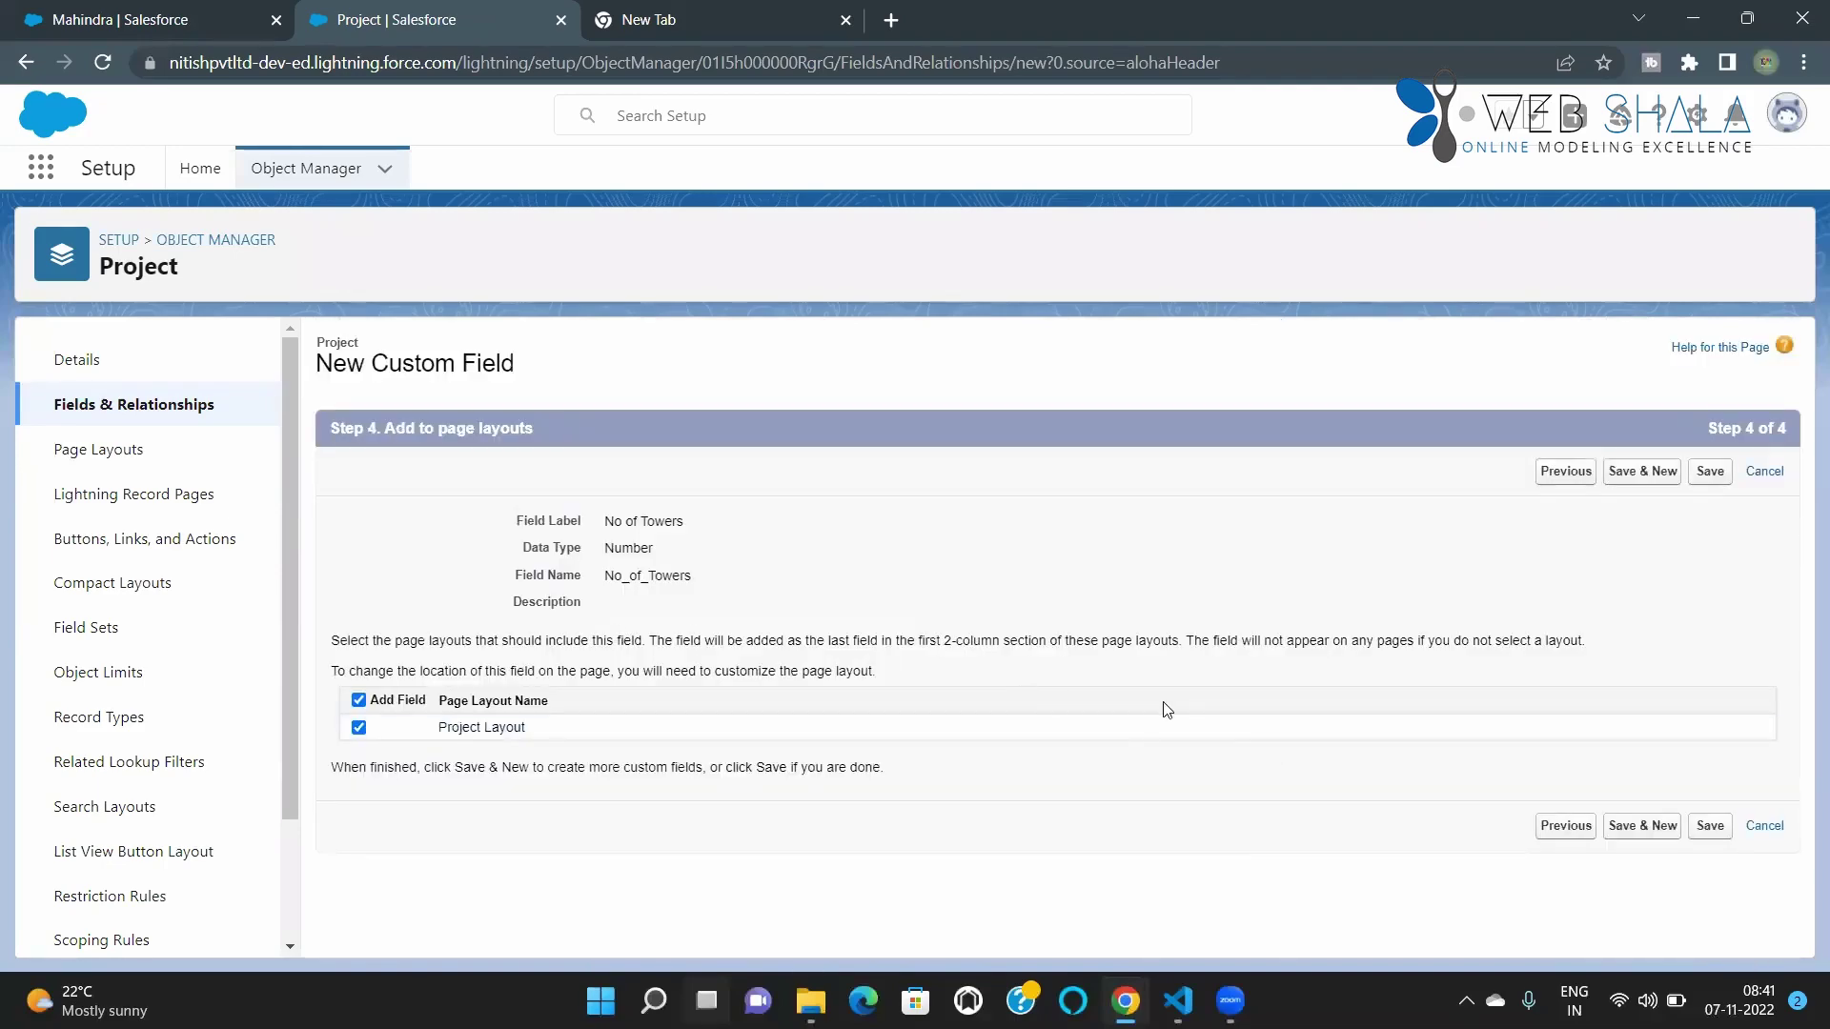
{"action": "left_click", "coordinate": [1709, 828]}
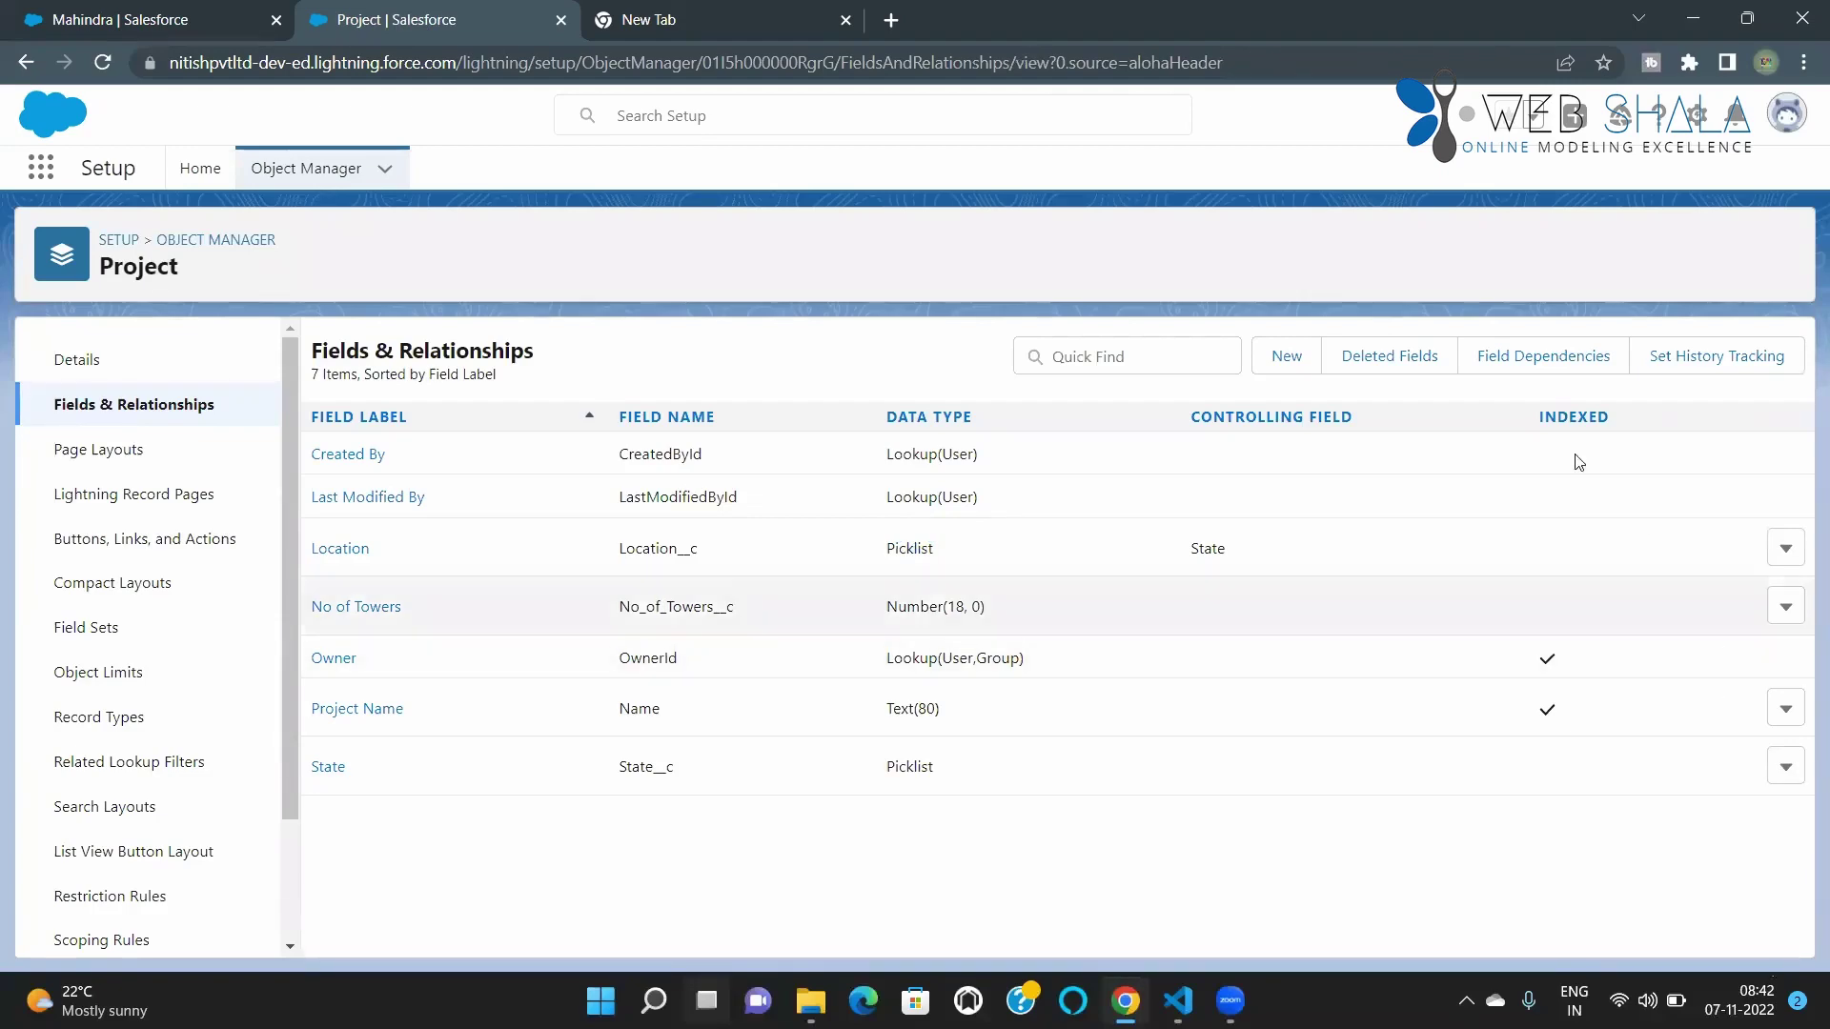
Start a new custom field on the Project object with Date as its data type
{"action": "left_click", "coordinate": [1289, 358]}
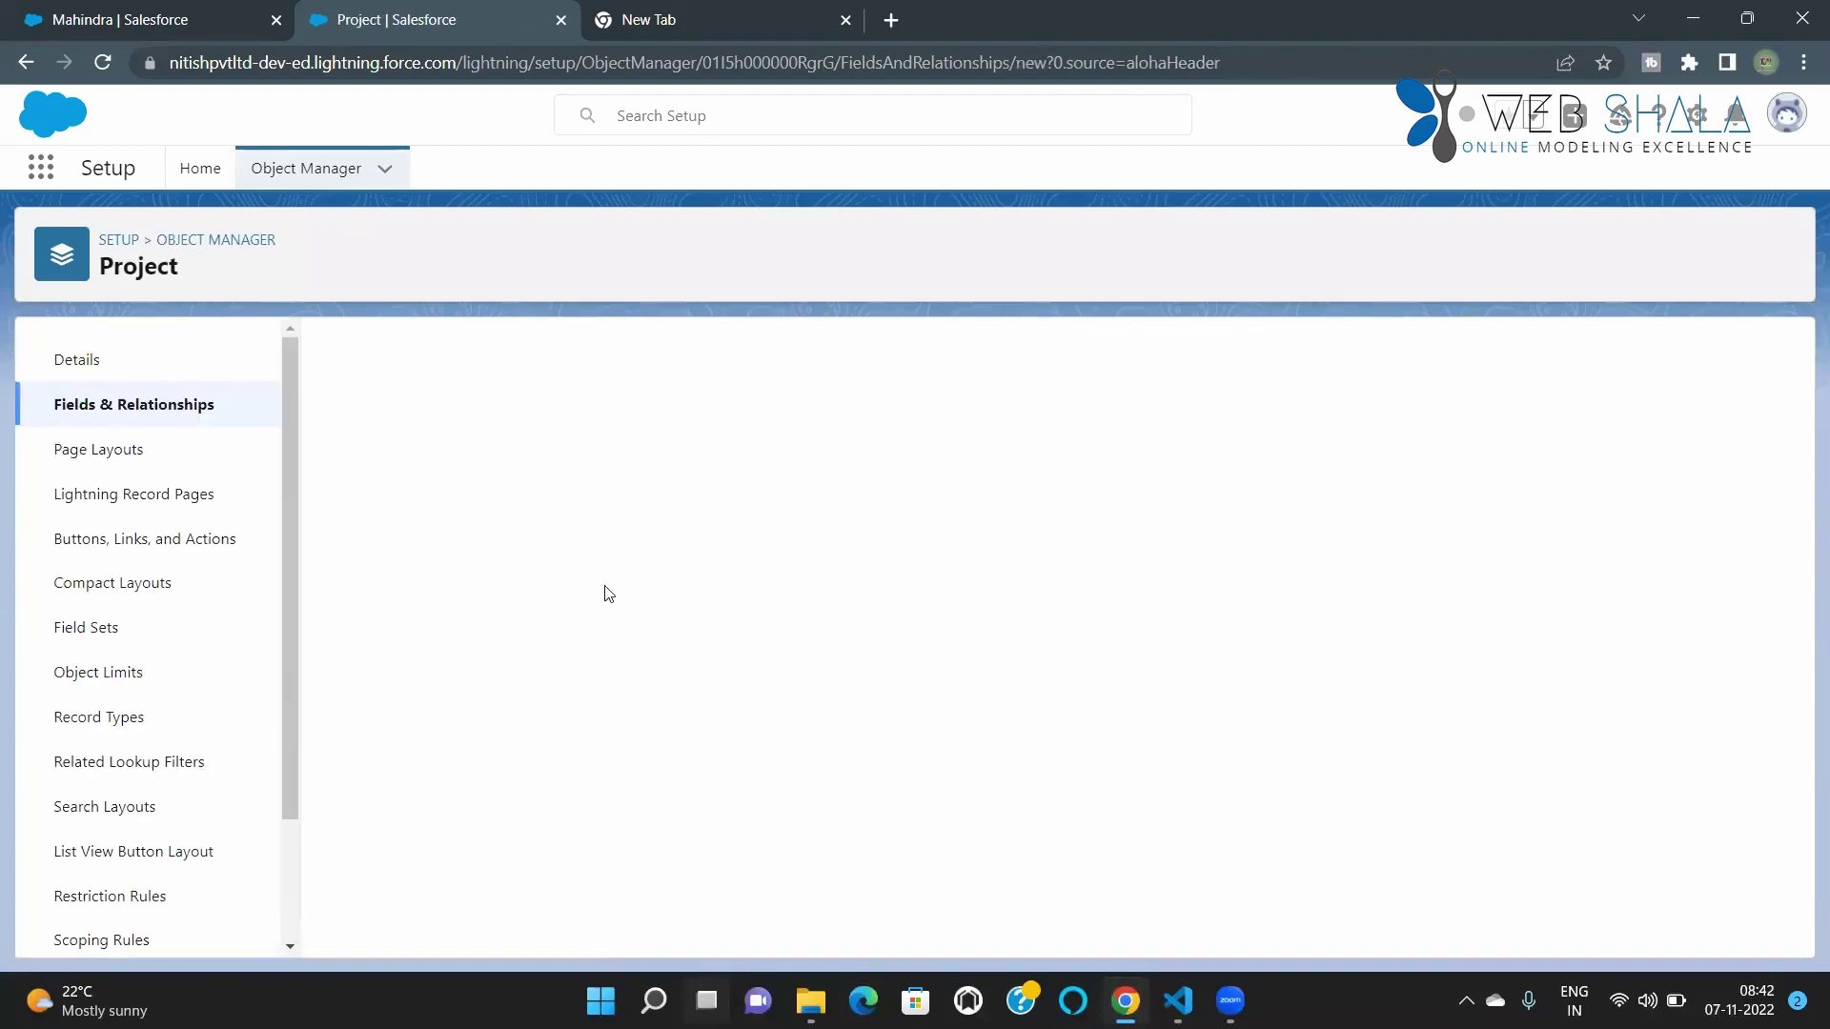
{"action": "scroll", "coordinate": [442, 680], "scroll_direction": "down", "scroll_amount": 3}
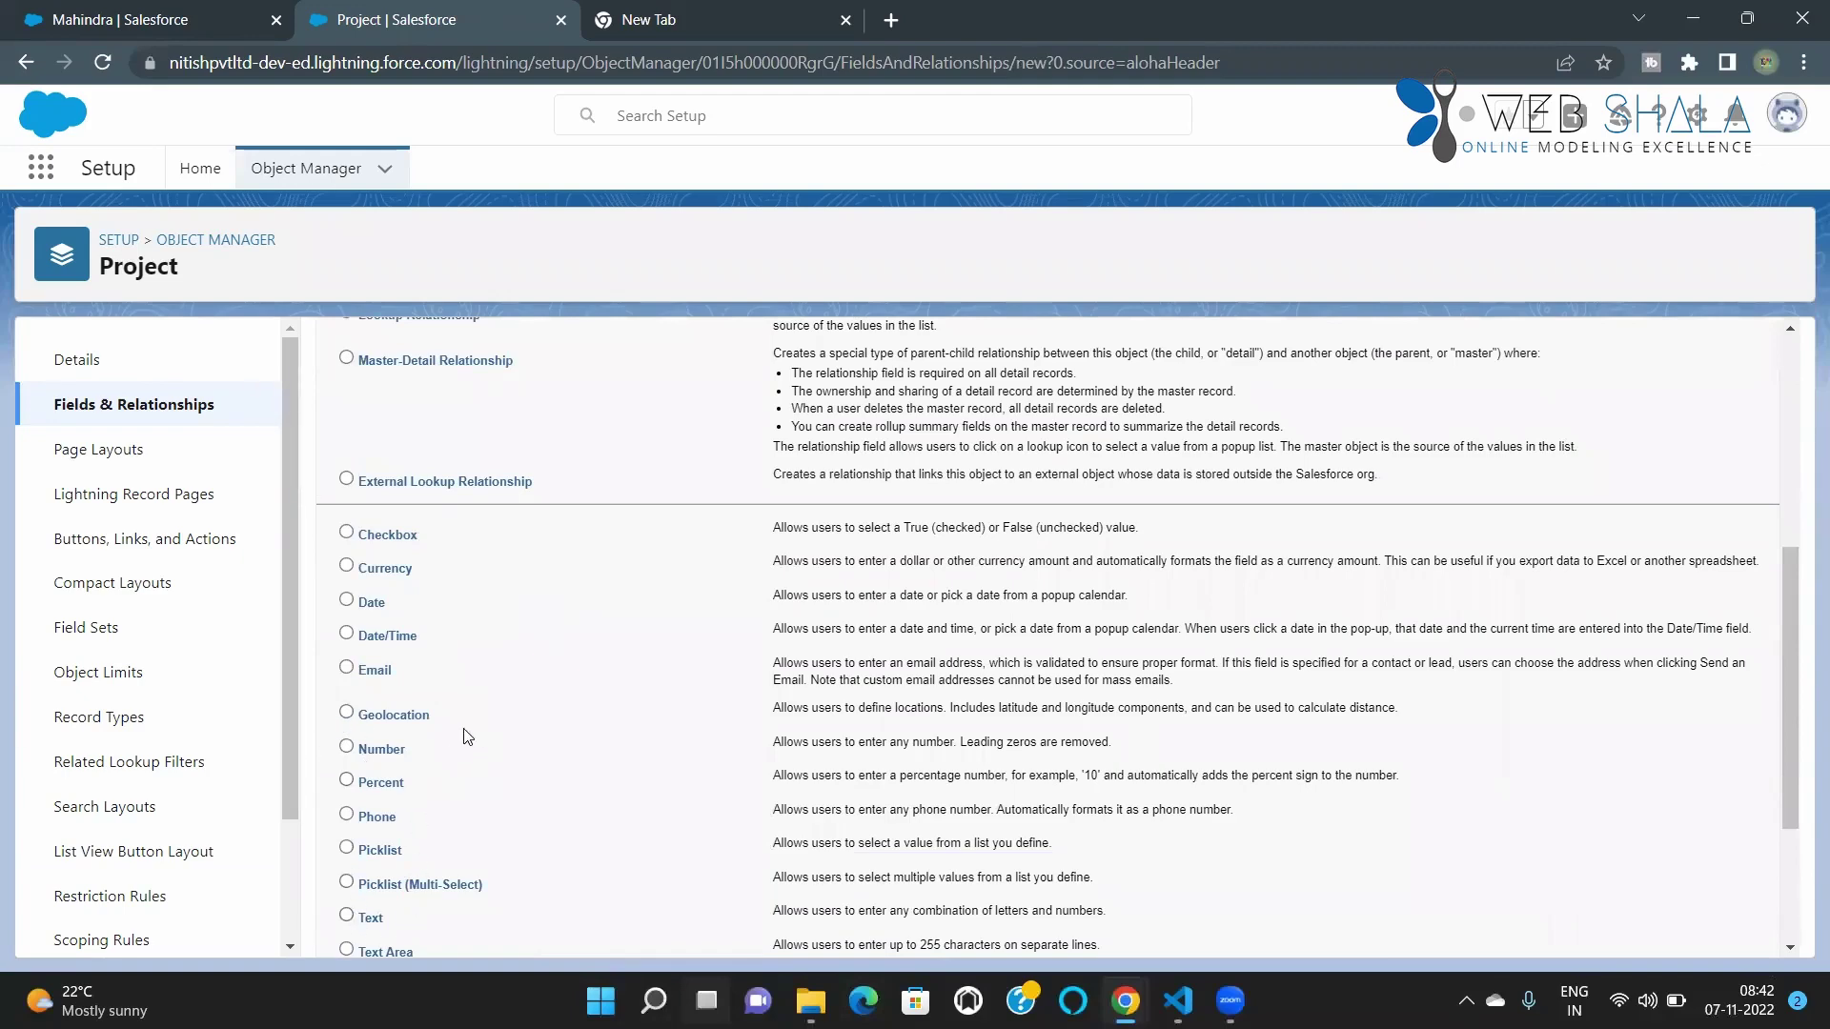
{"action": "left_click", "coordinate": [346, 599]}
{"action": "scroll", "coordinate": [610, 662], "scroll_direction": "down", "scroll_amount": 1}
{"action": "scroll", "coordinate": [617, 665], "scroll_direction": "down", "scroll_amount": 2}
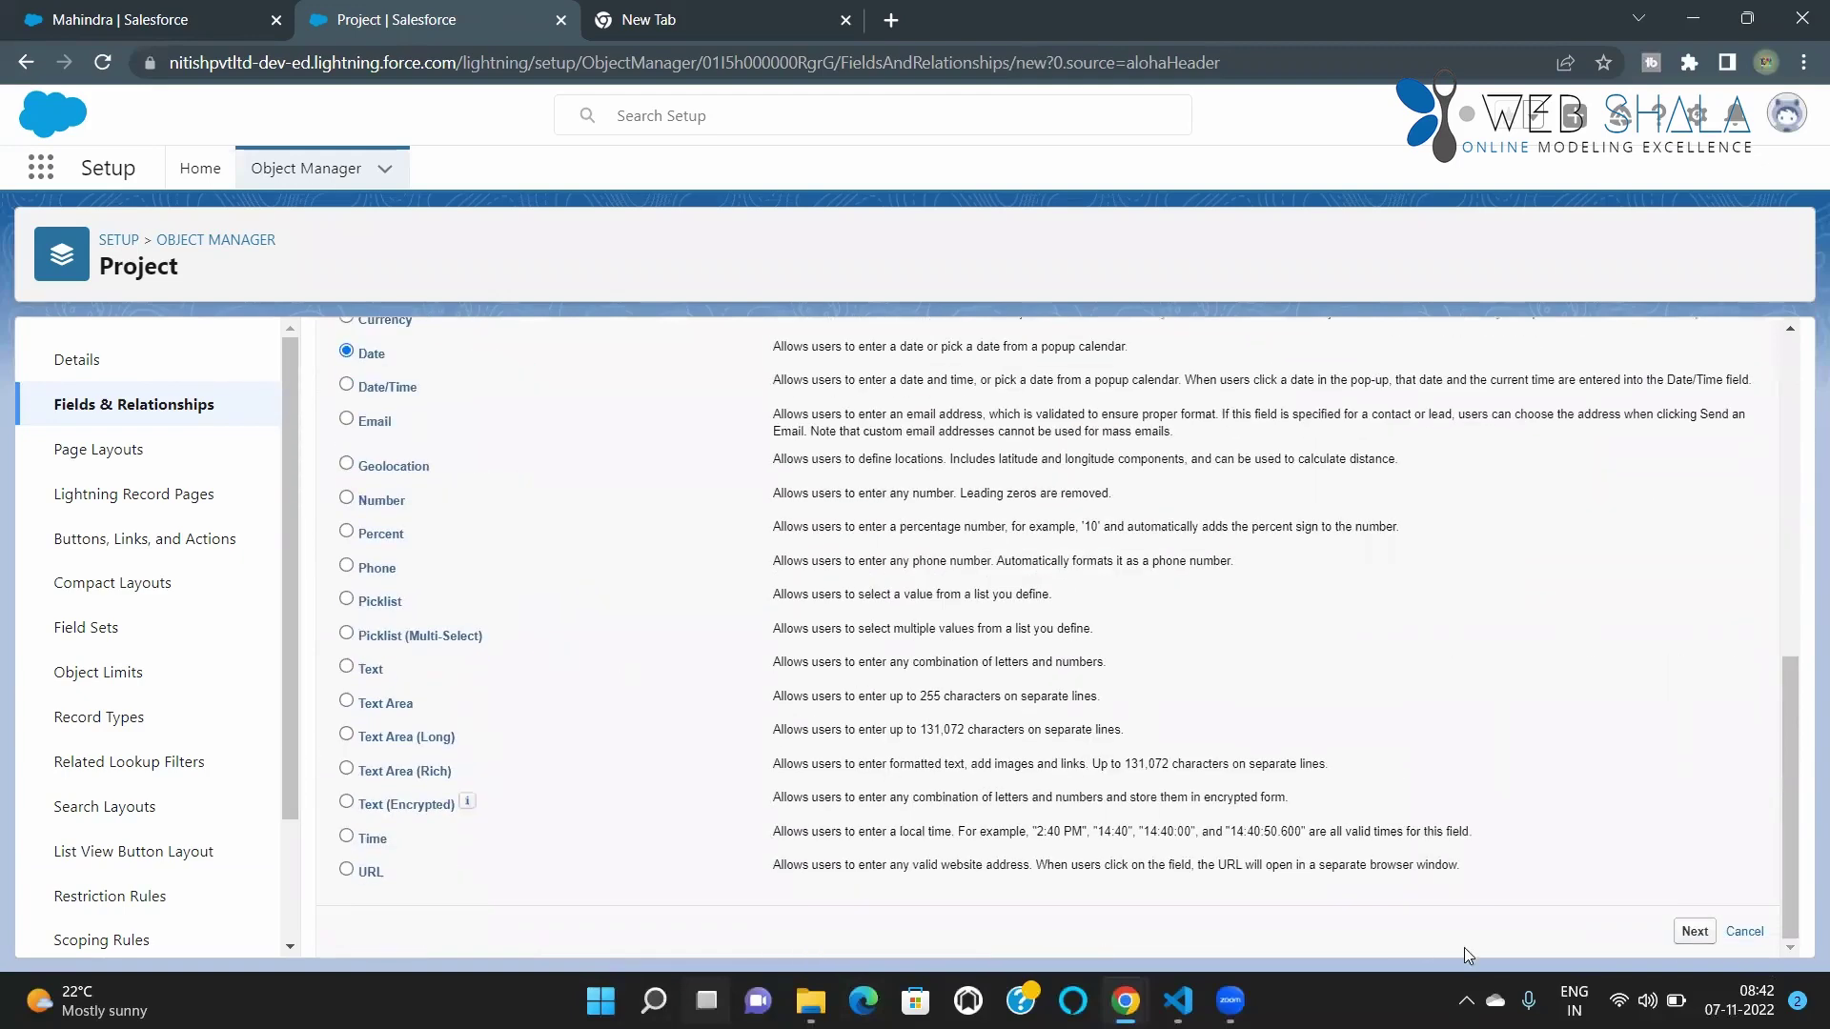
{"action": "left_click", "coordinate": [1693, 938]}
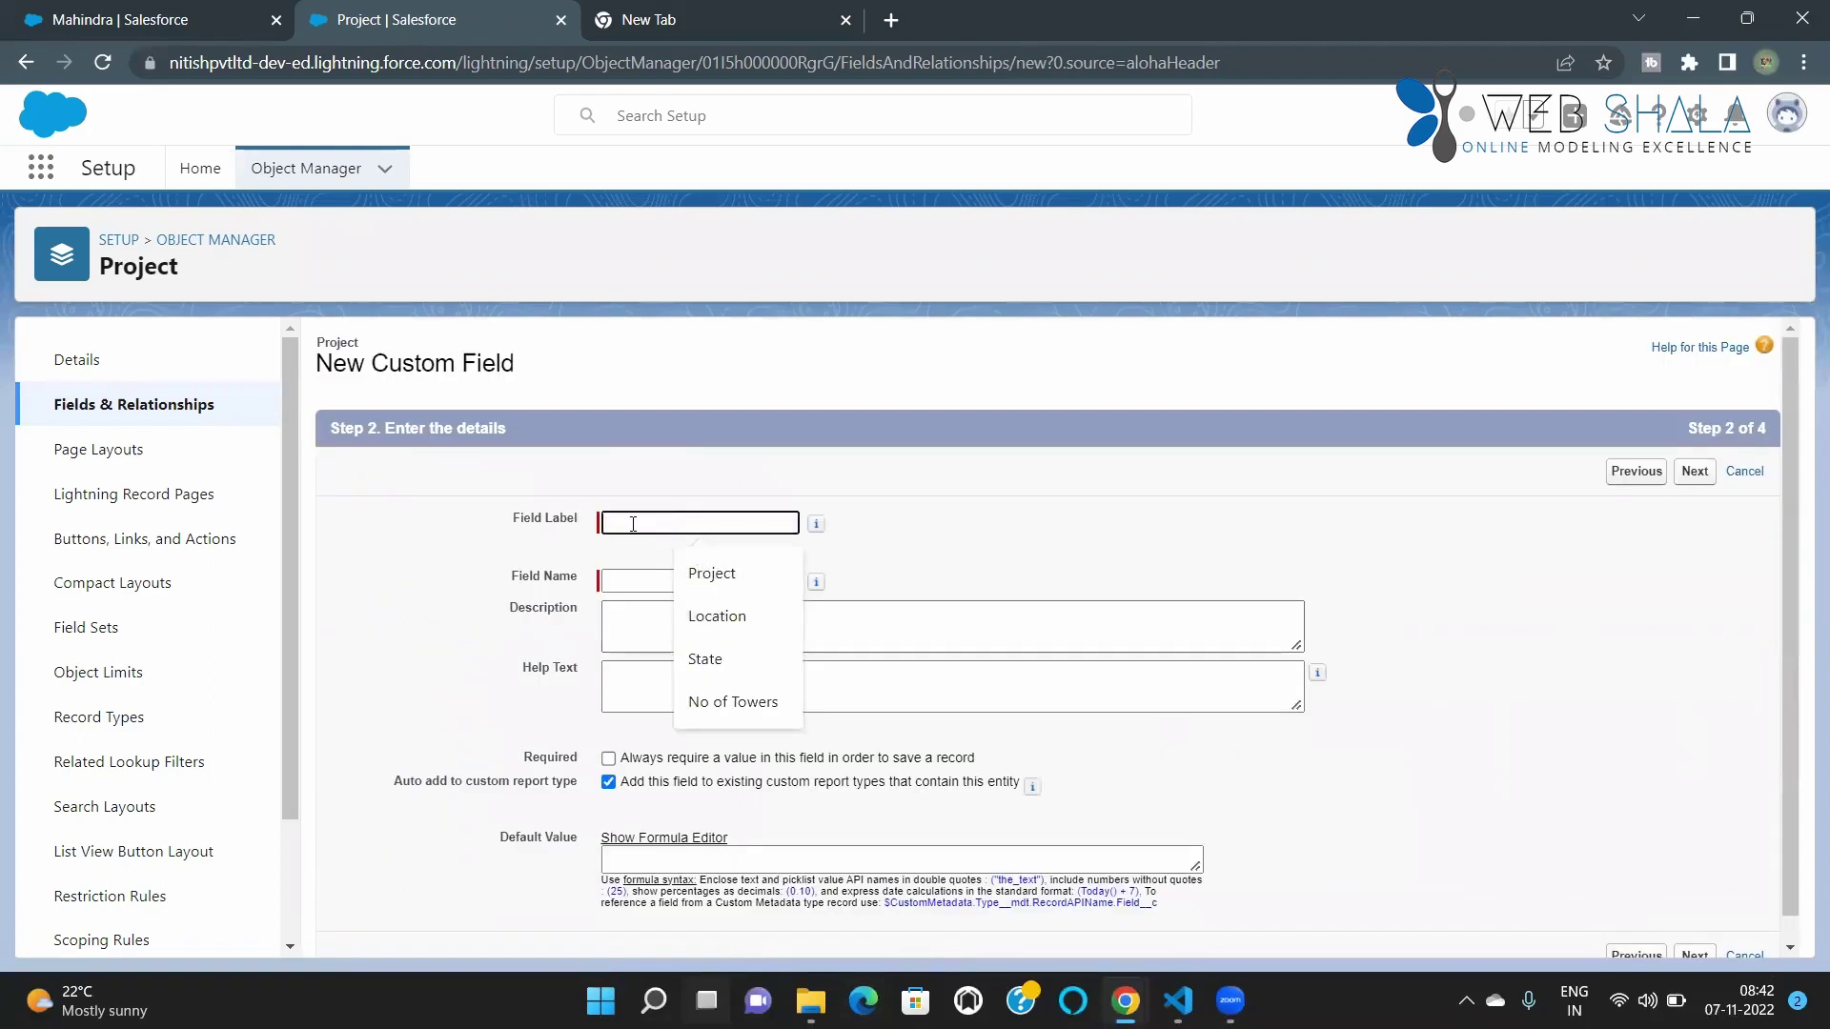
Label the date field "Launch Date" with the field name Launch_Date
{"action": "type", "text": "L"}
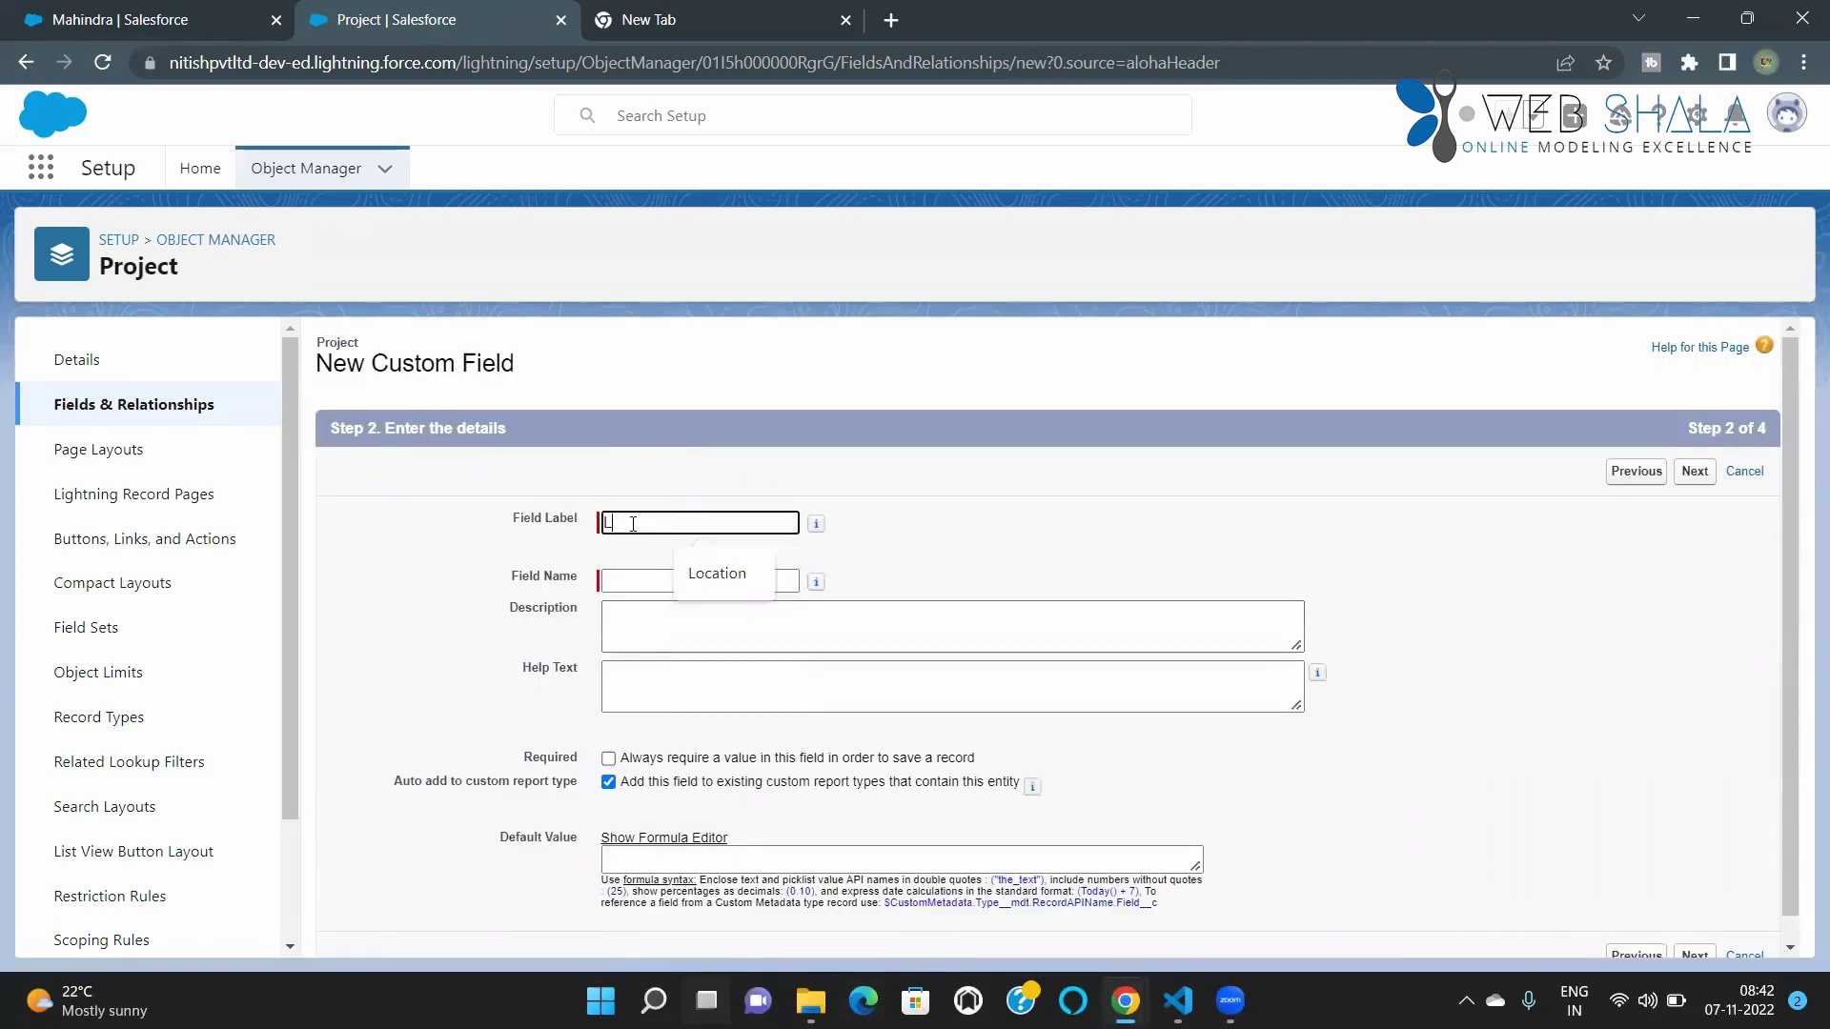
{"action": "type", "text": "aunch date"}
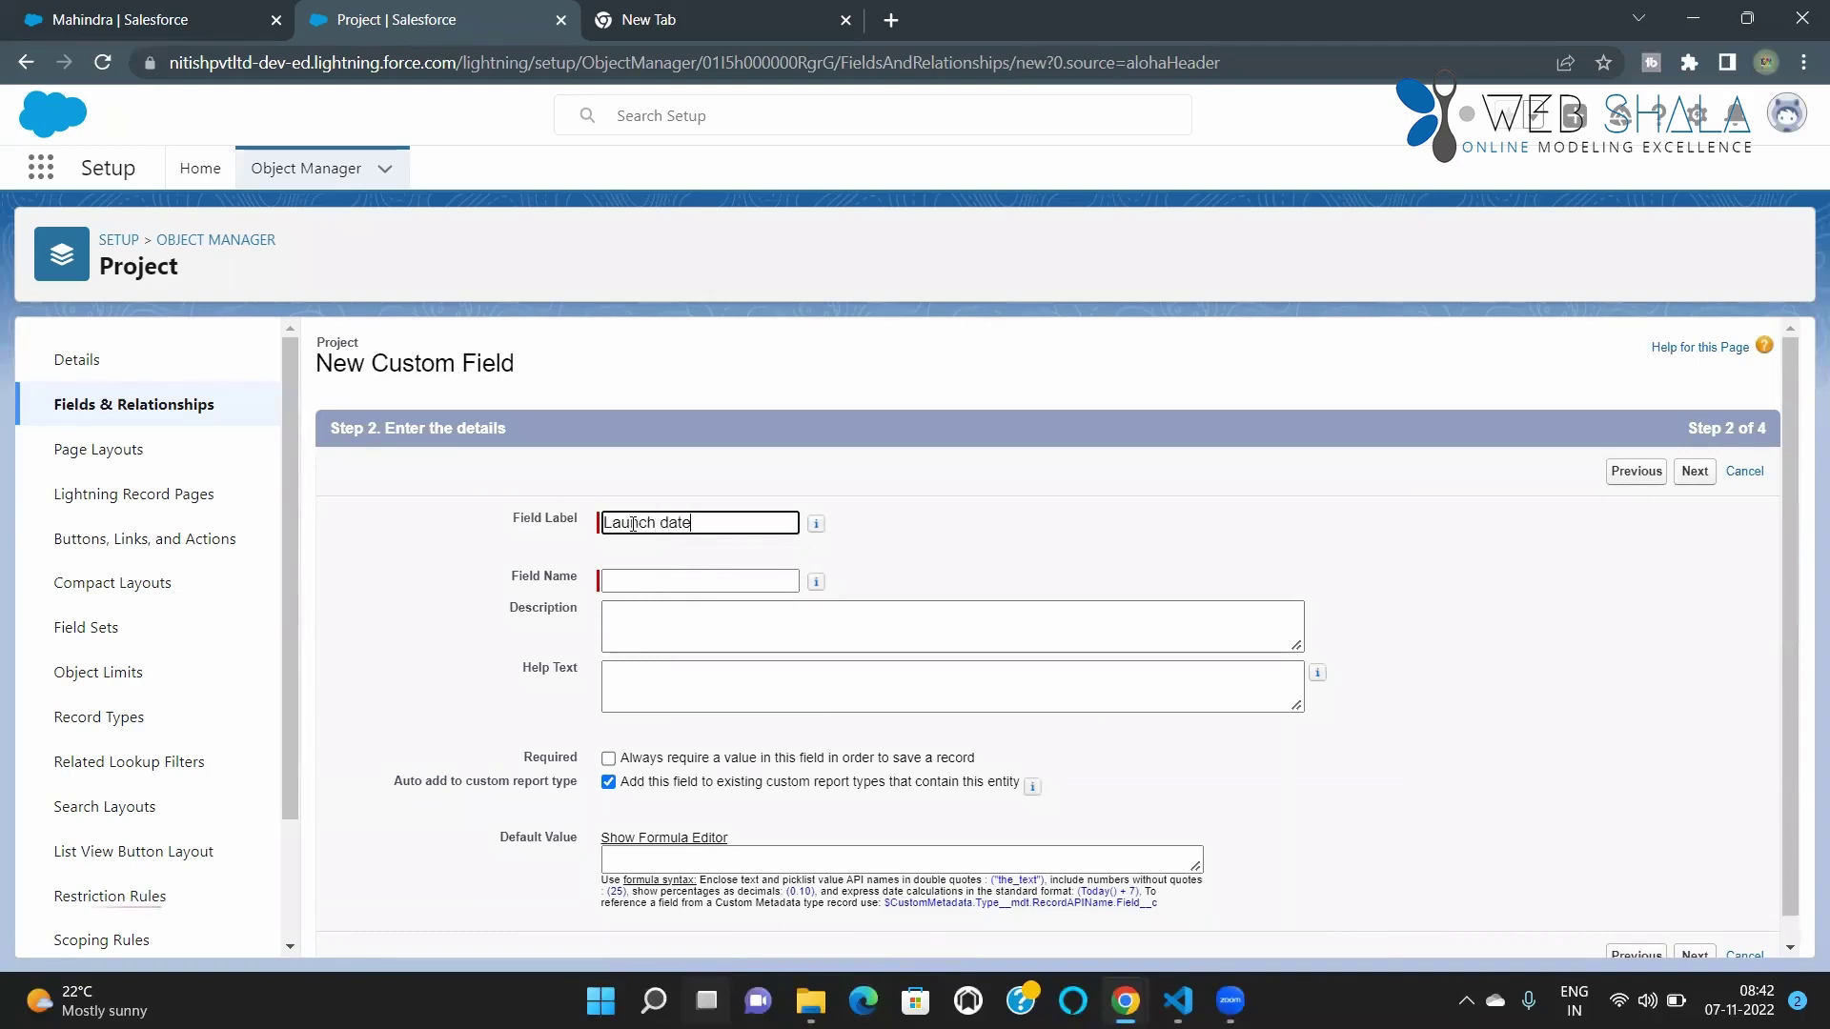
{"action": "key", "text": "BackSpace"}
{"action": "key", "text": "BackSpace"}
{"action": "key", "text": "BackSpace"}
{"action": "key", "text": "BackSpace"}
{"action": "type", "text": "Da"}
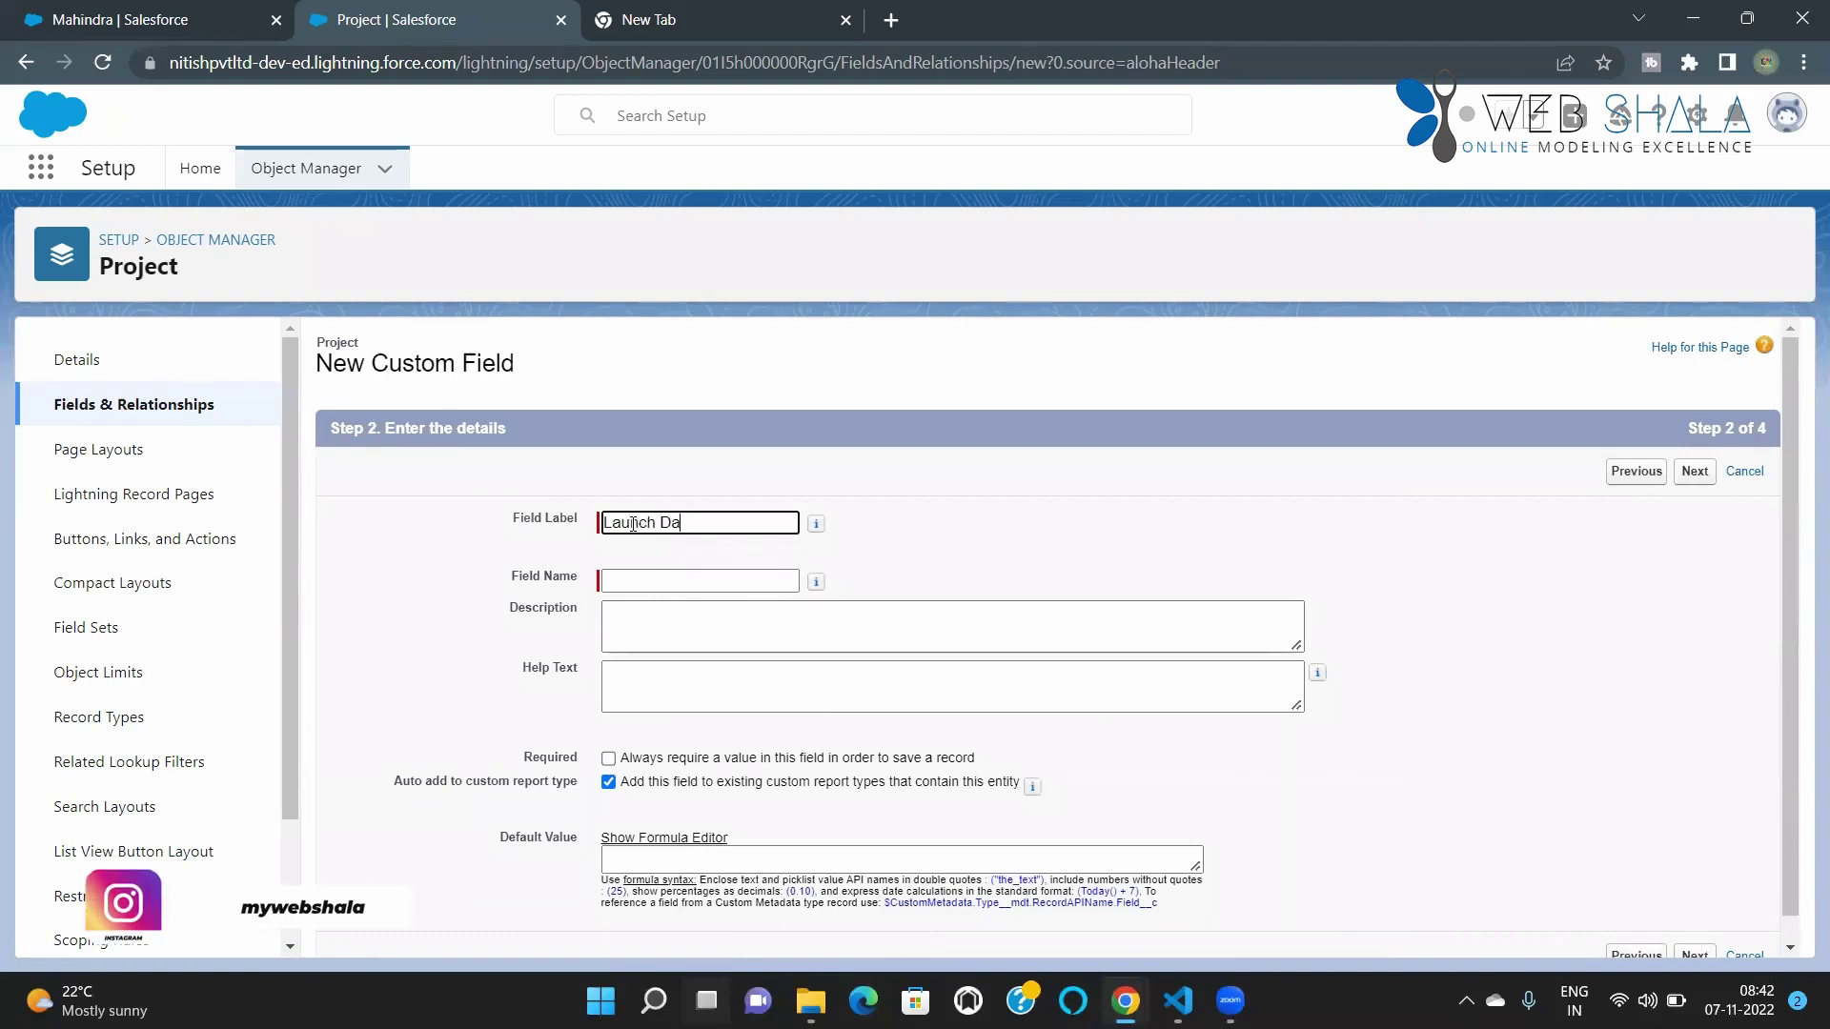
{"action": "type", "text": "te"}
{"action": "scroll", "coordinate": [632, 640], "scroll_direction": "down", "scroll_amount": 1}
{"action": "left_click", "coordinate": [610, 553]}
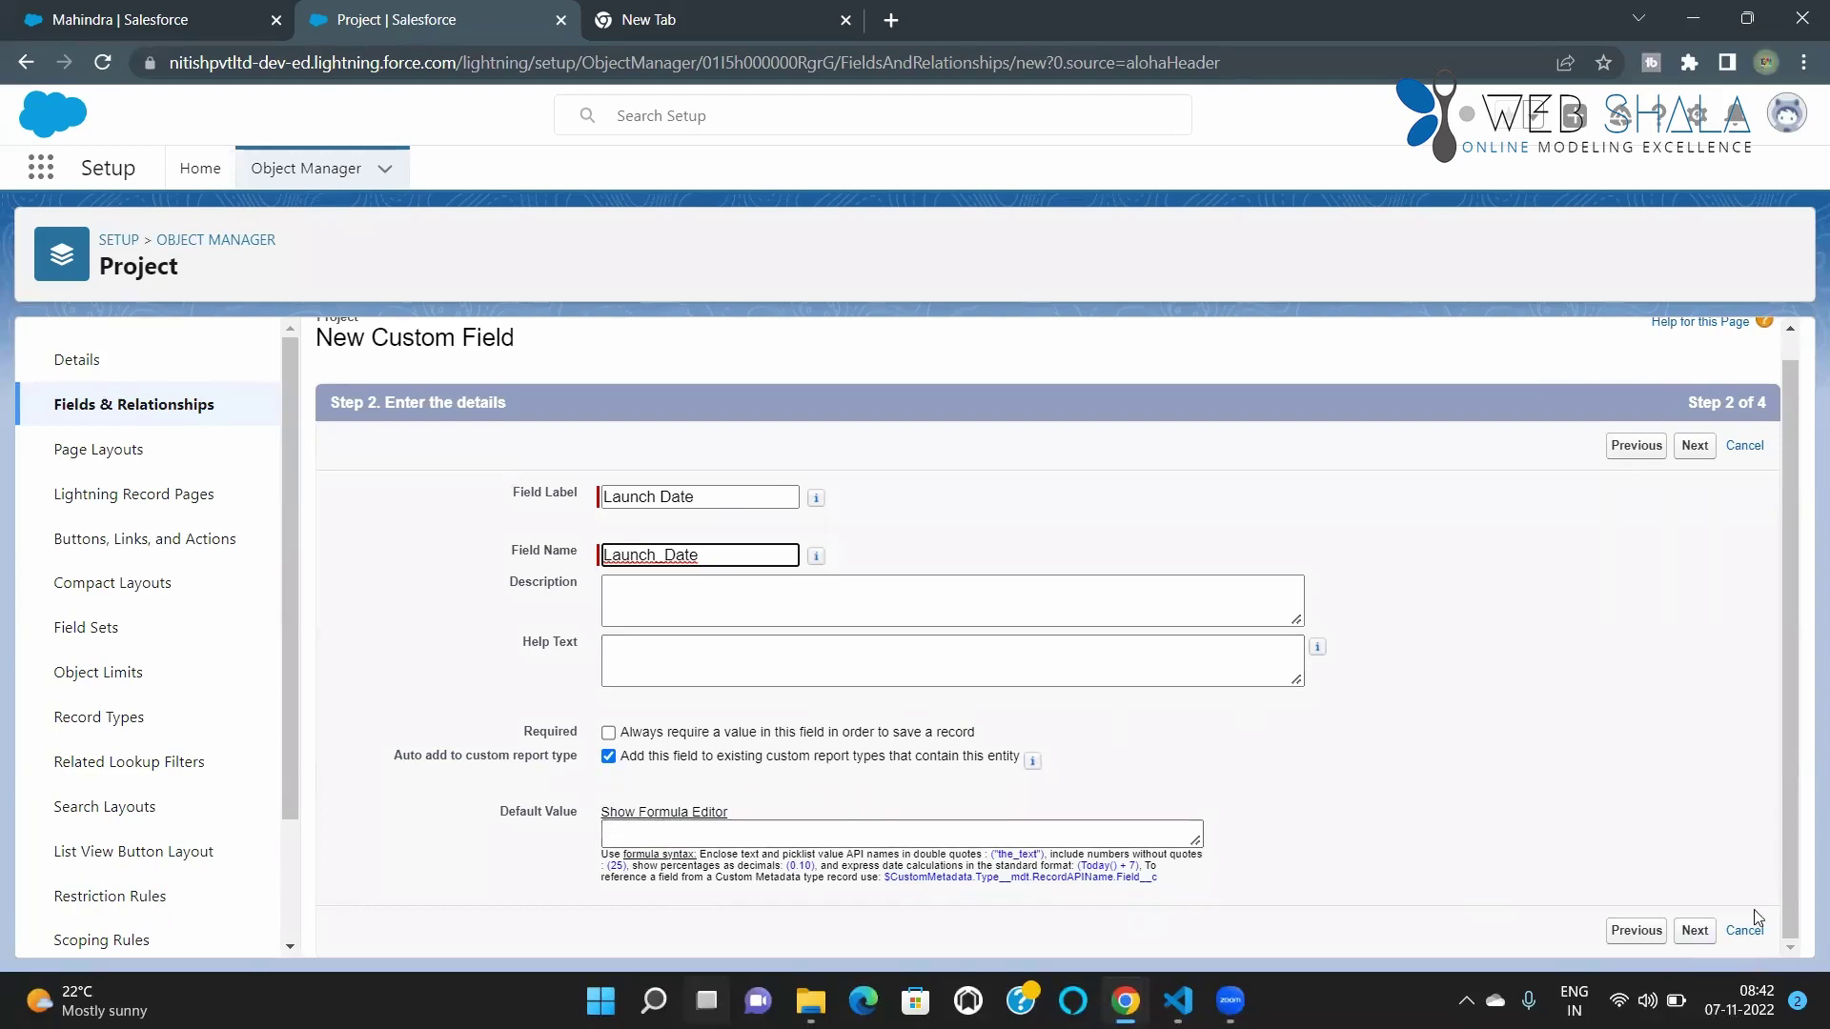
Accept the default field-level security and Project Layout placement for Launch Date, and save the field
{"action": "left_click", "coordinate": [1690, 933]}
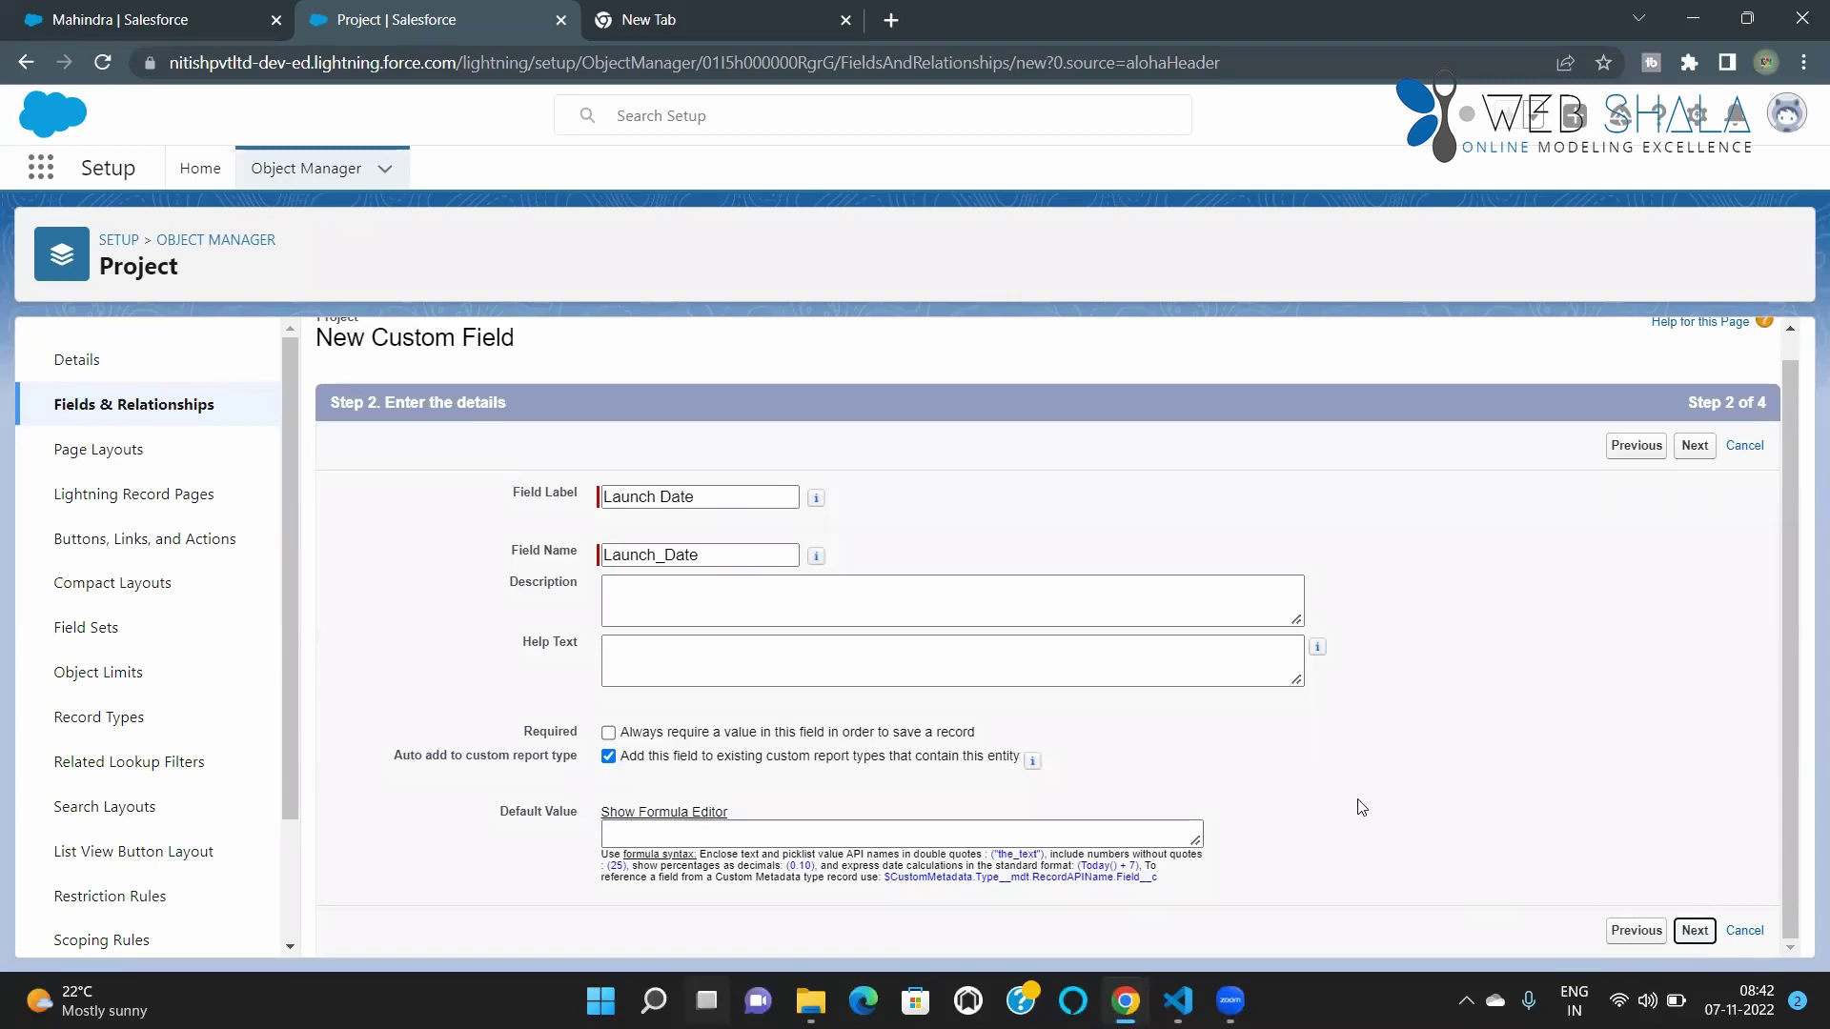
{"action": "scroll", "coordinate": [787, 664], "scroll_direction": "down", "scroll_amount": 6}
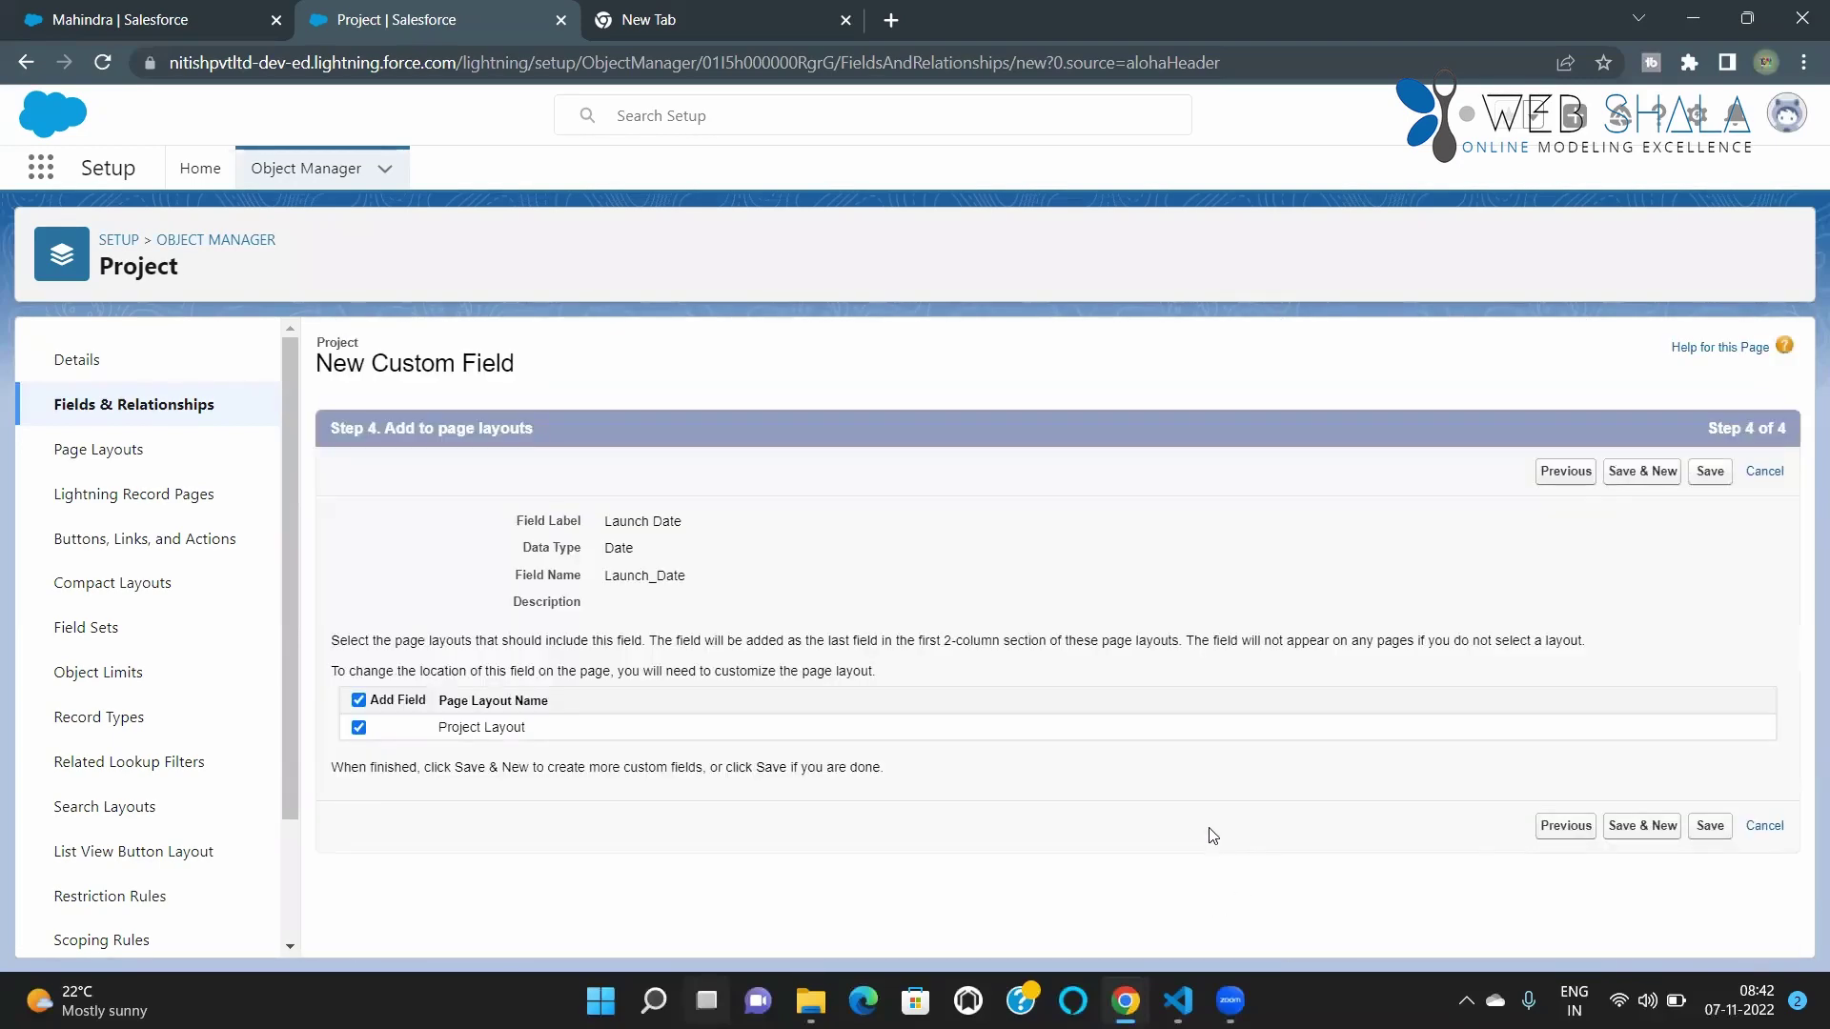
{"action": "left_click", "coordinate": [1703, 834]}
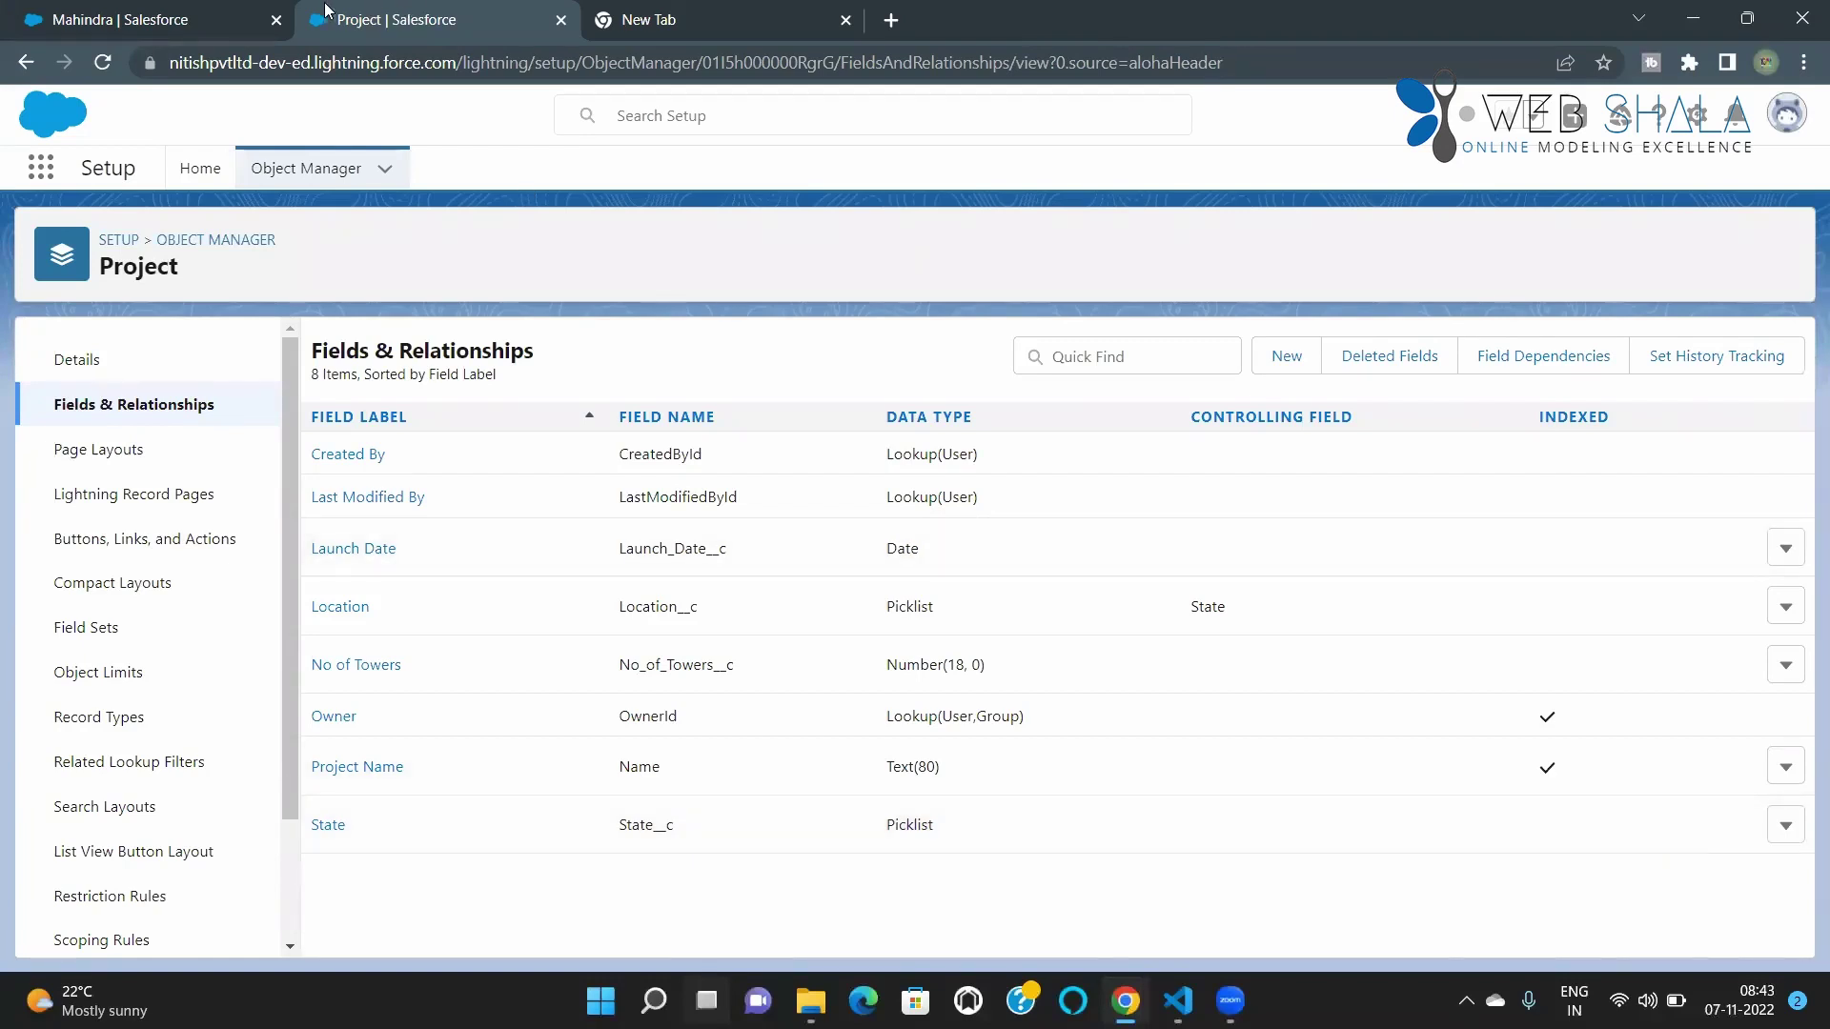
Reload the Mahindra project record, enter 5 for No of Towers, and open the Launch Date calendar
{"action": "left_click", "coordinate": [152, 19]}
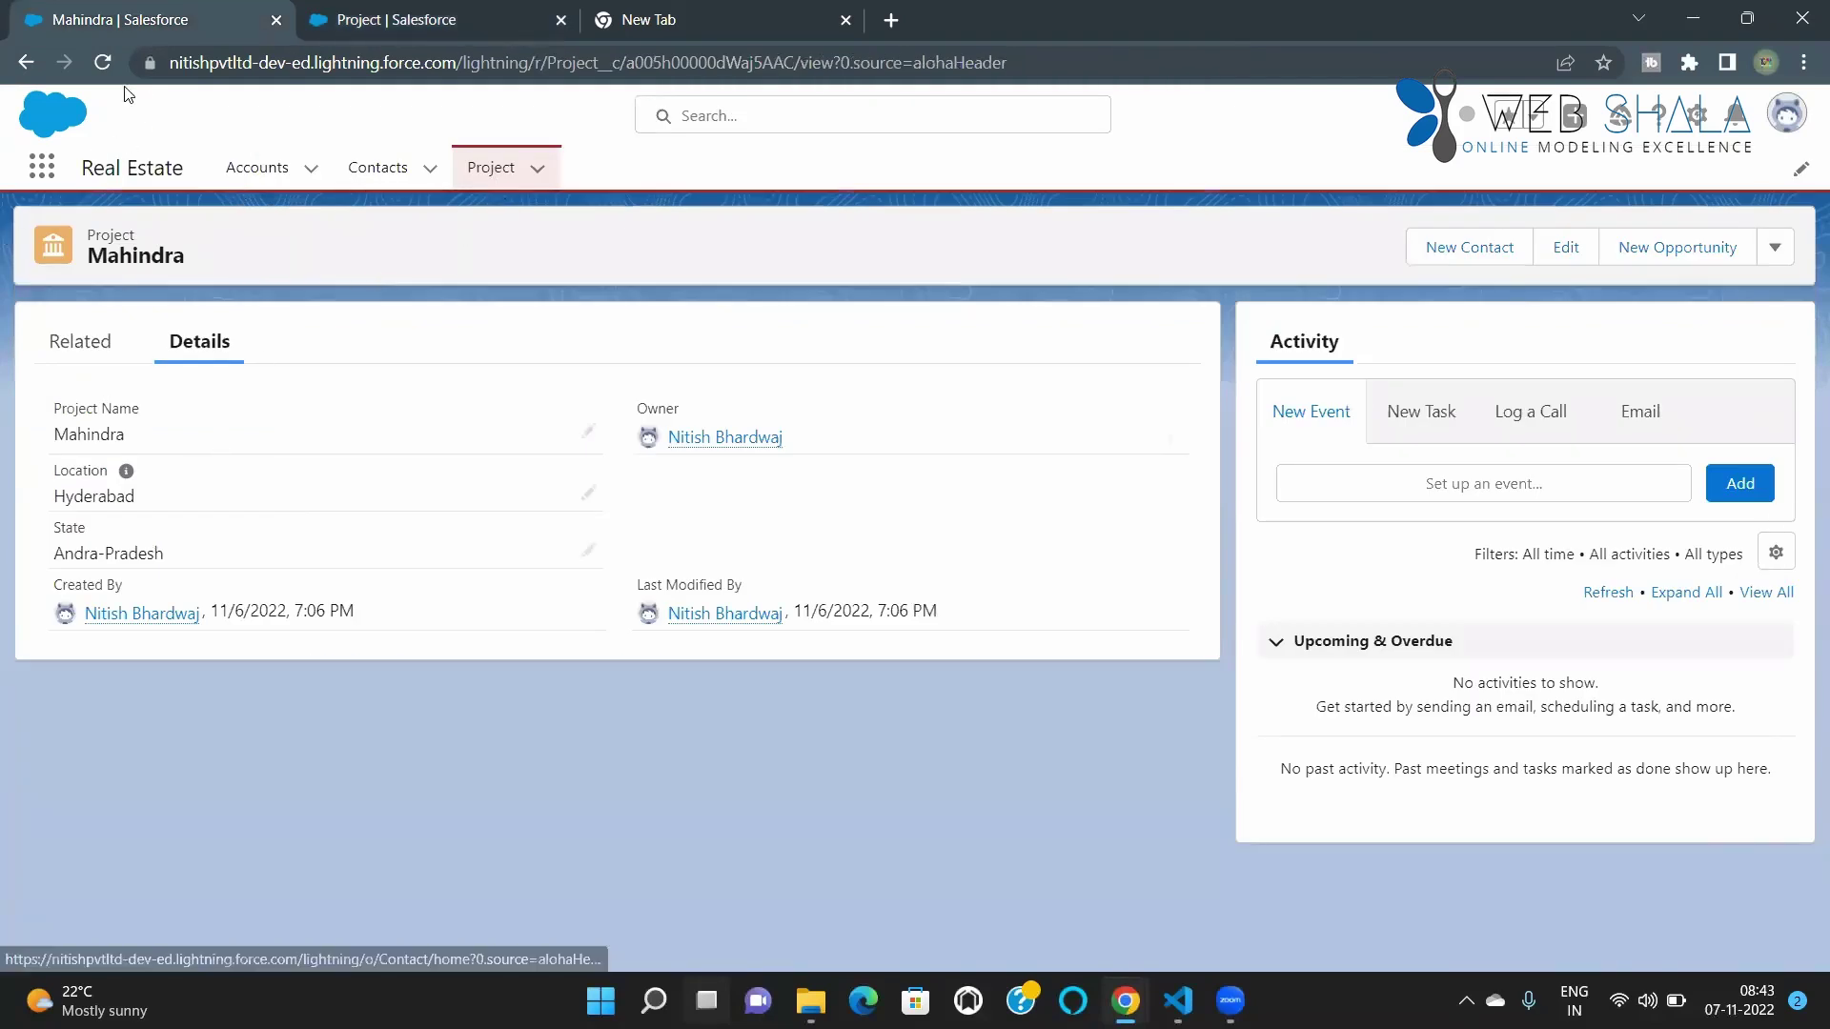
{"action": "left_click", "coordinate": [102, 62]}
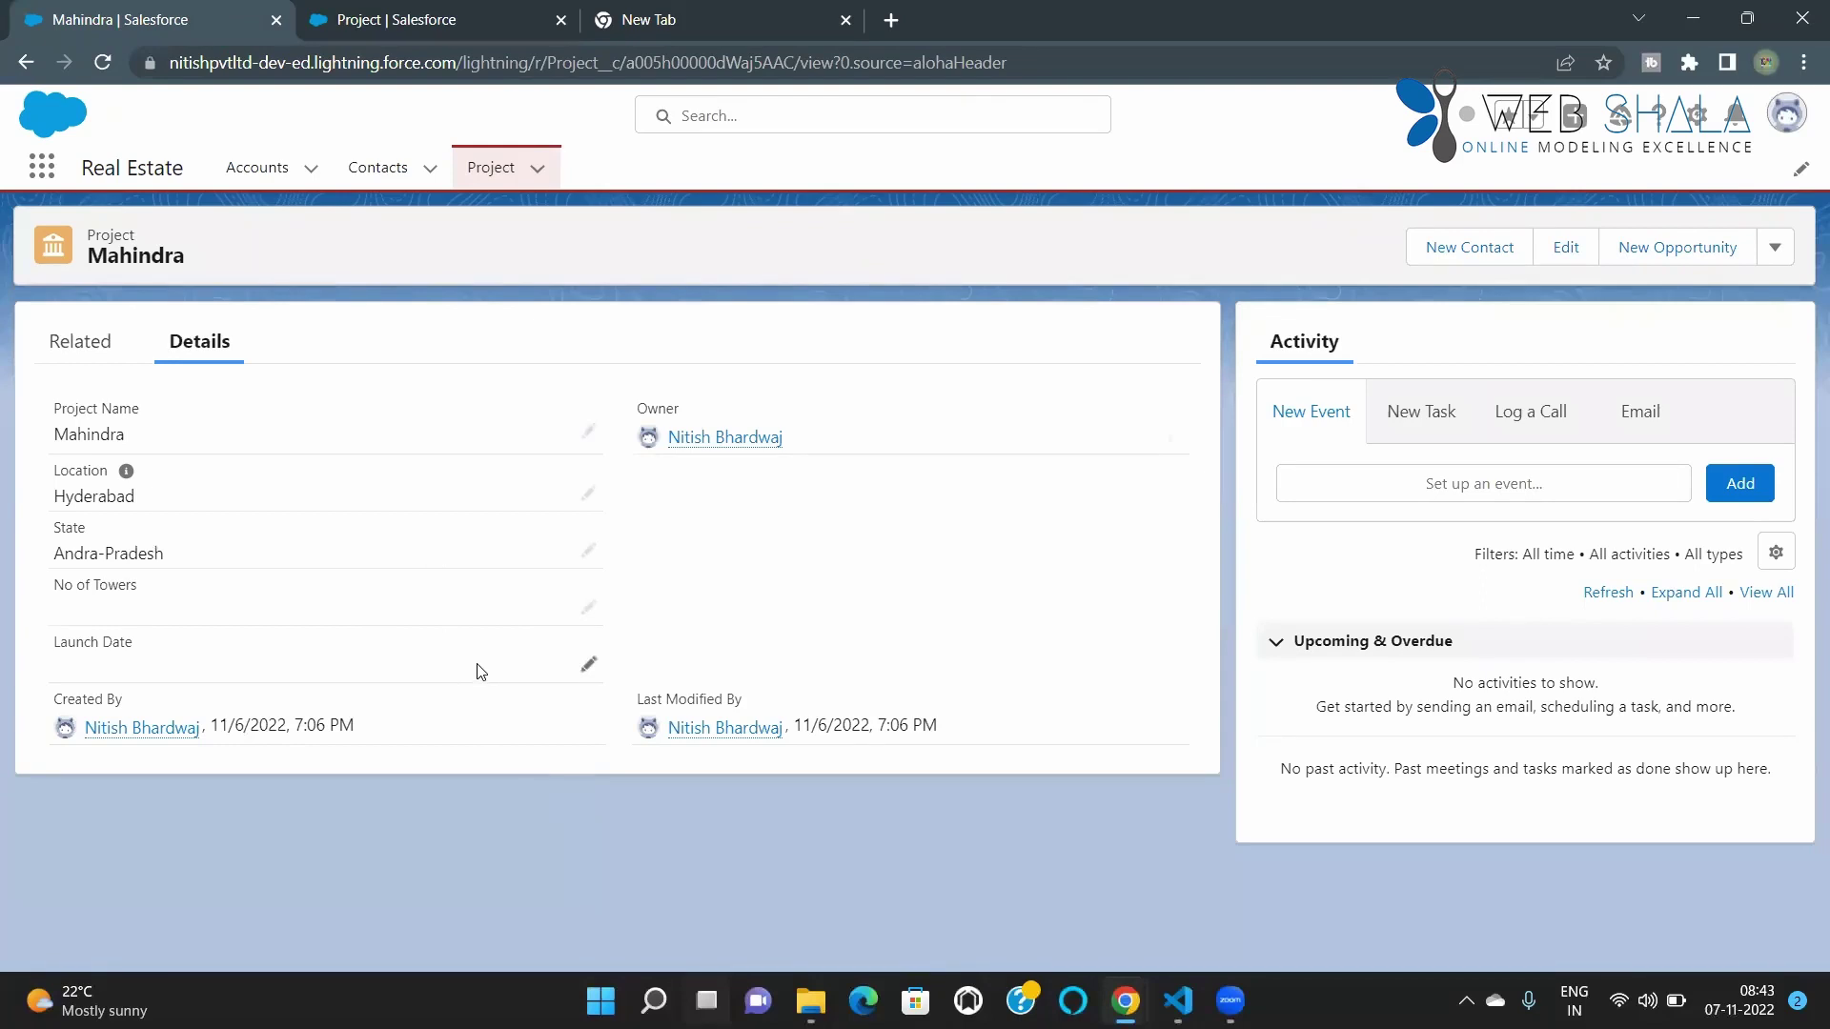
{"action": "left_click", "coordinate": [585, 607]}
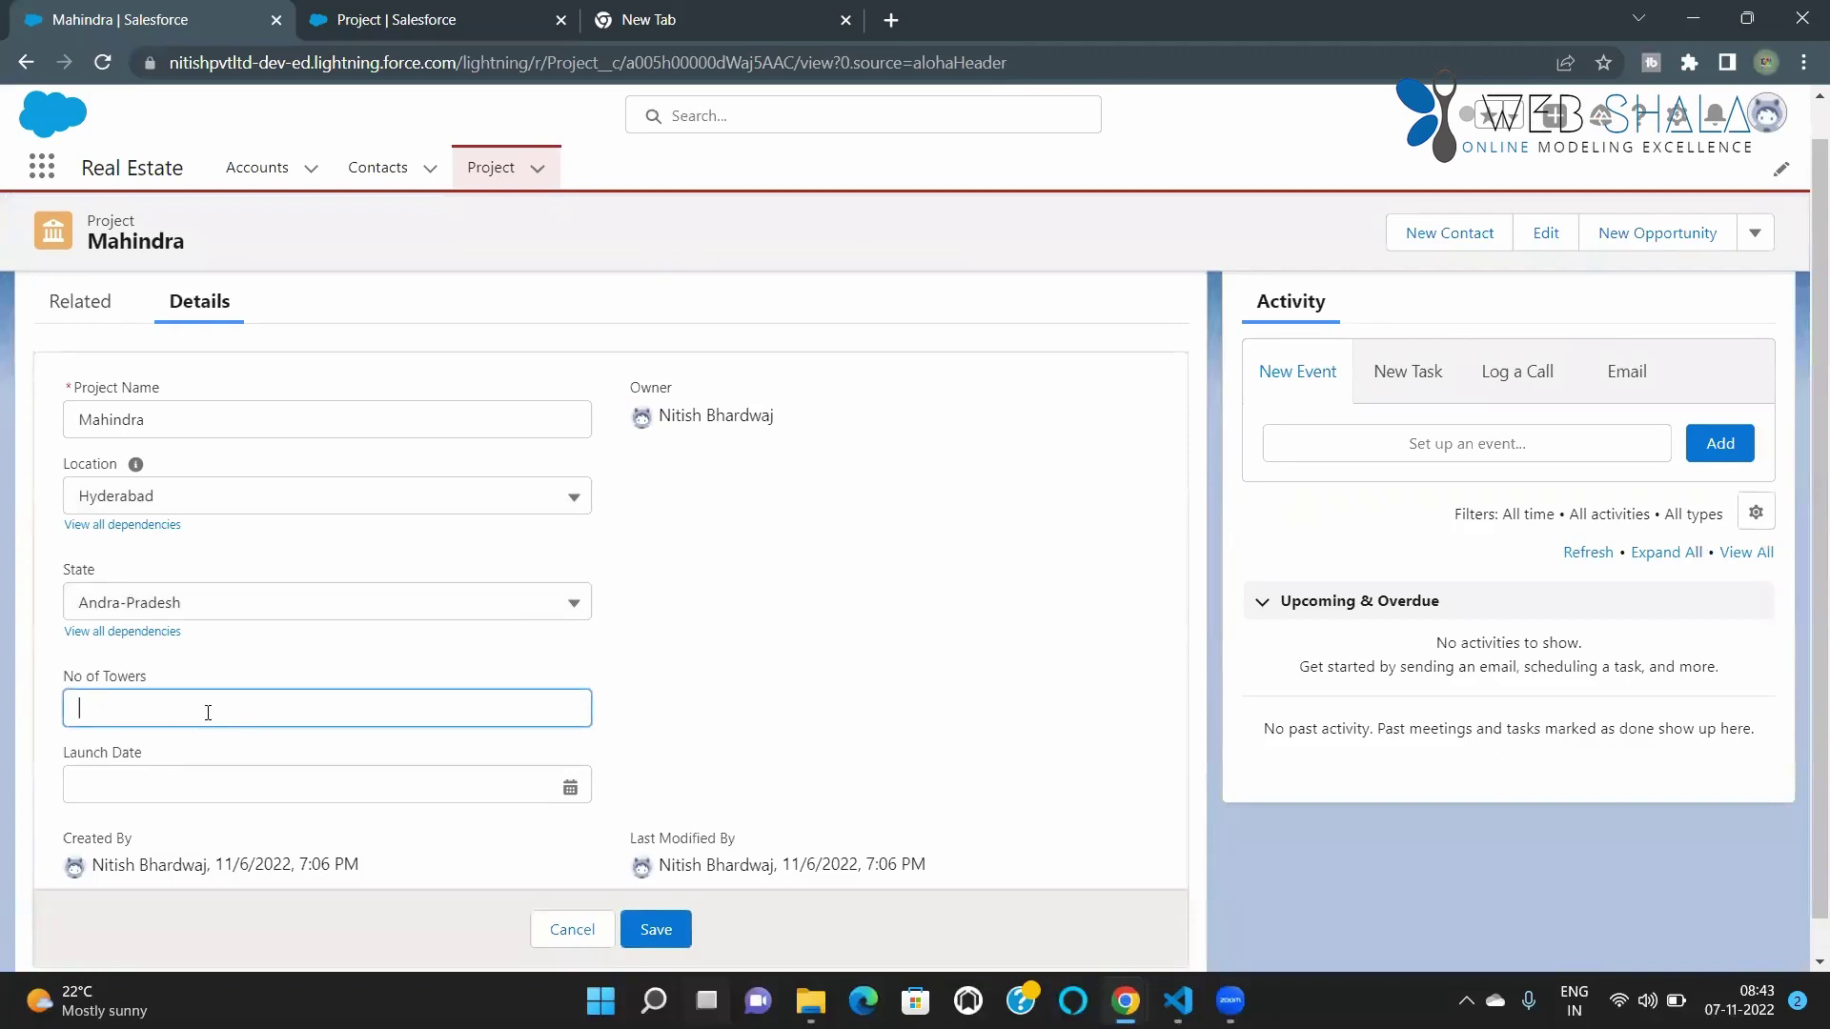
{"action": "type", "text": "5"}
{"action": "left_click", "coordinate": [570, 788]}
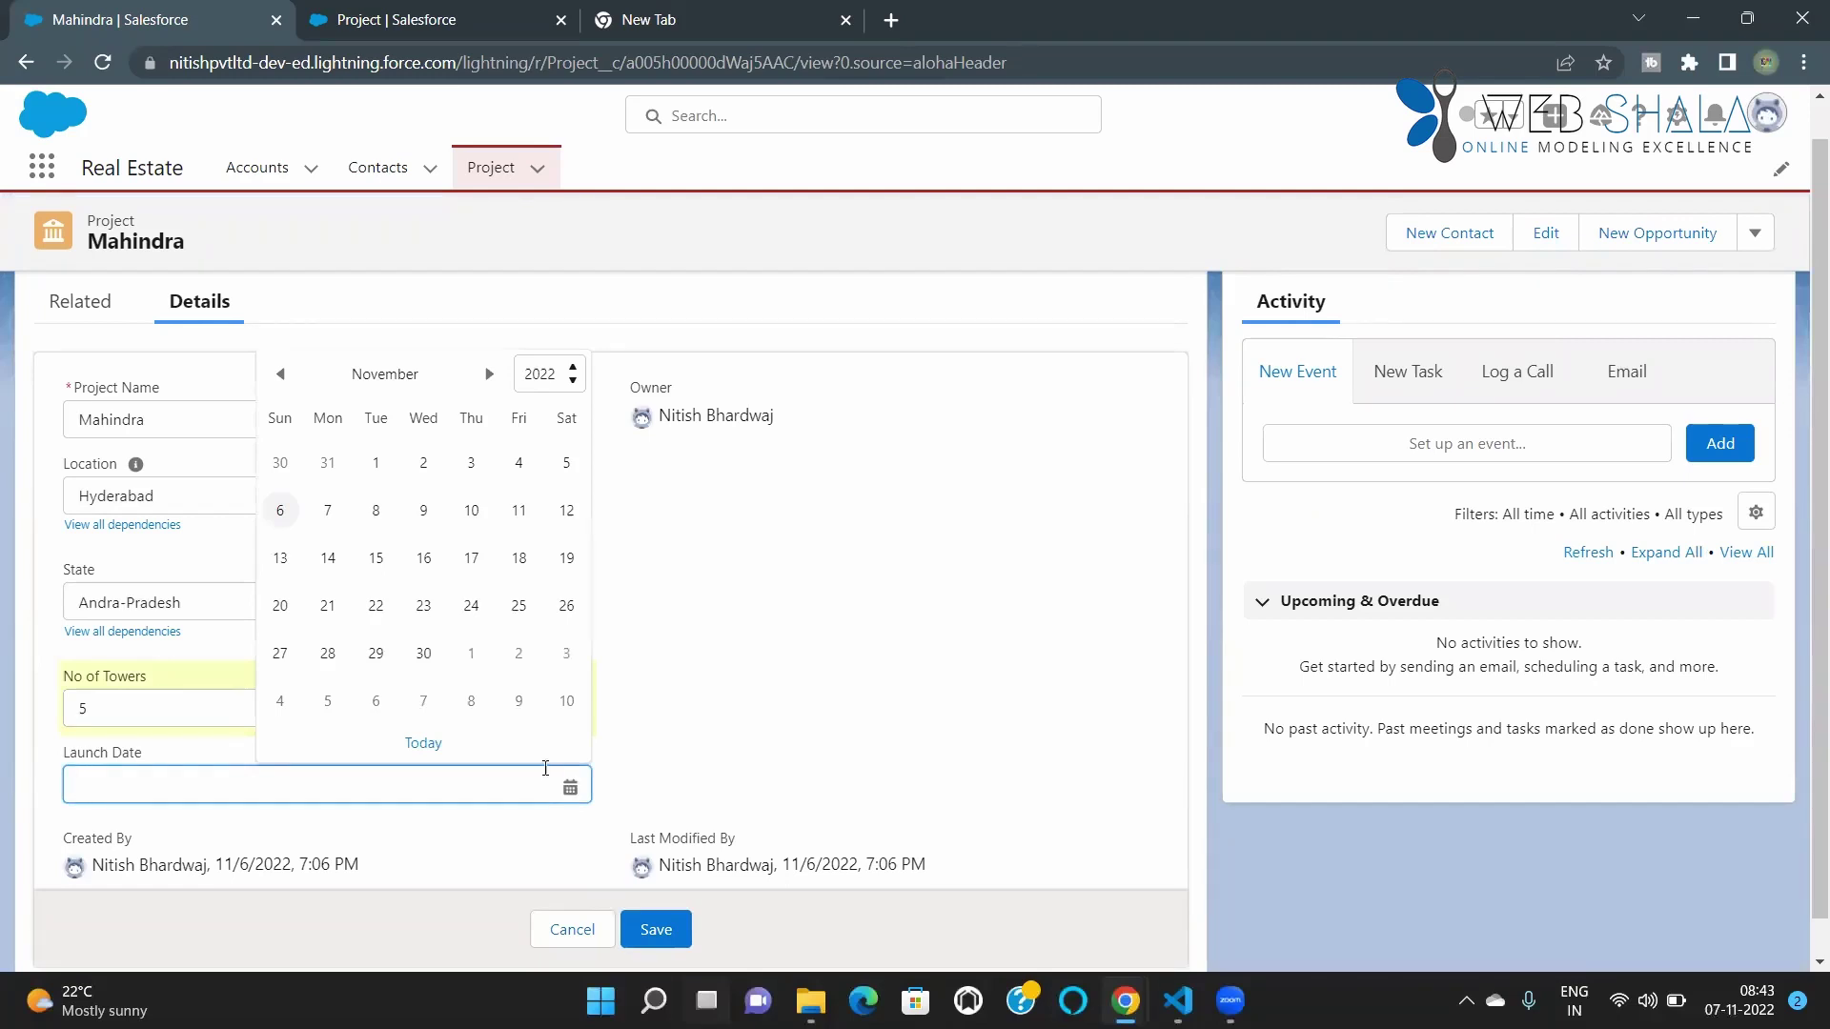
{"action": "left_click", "coordinate": [579, 376]}
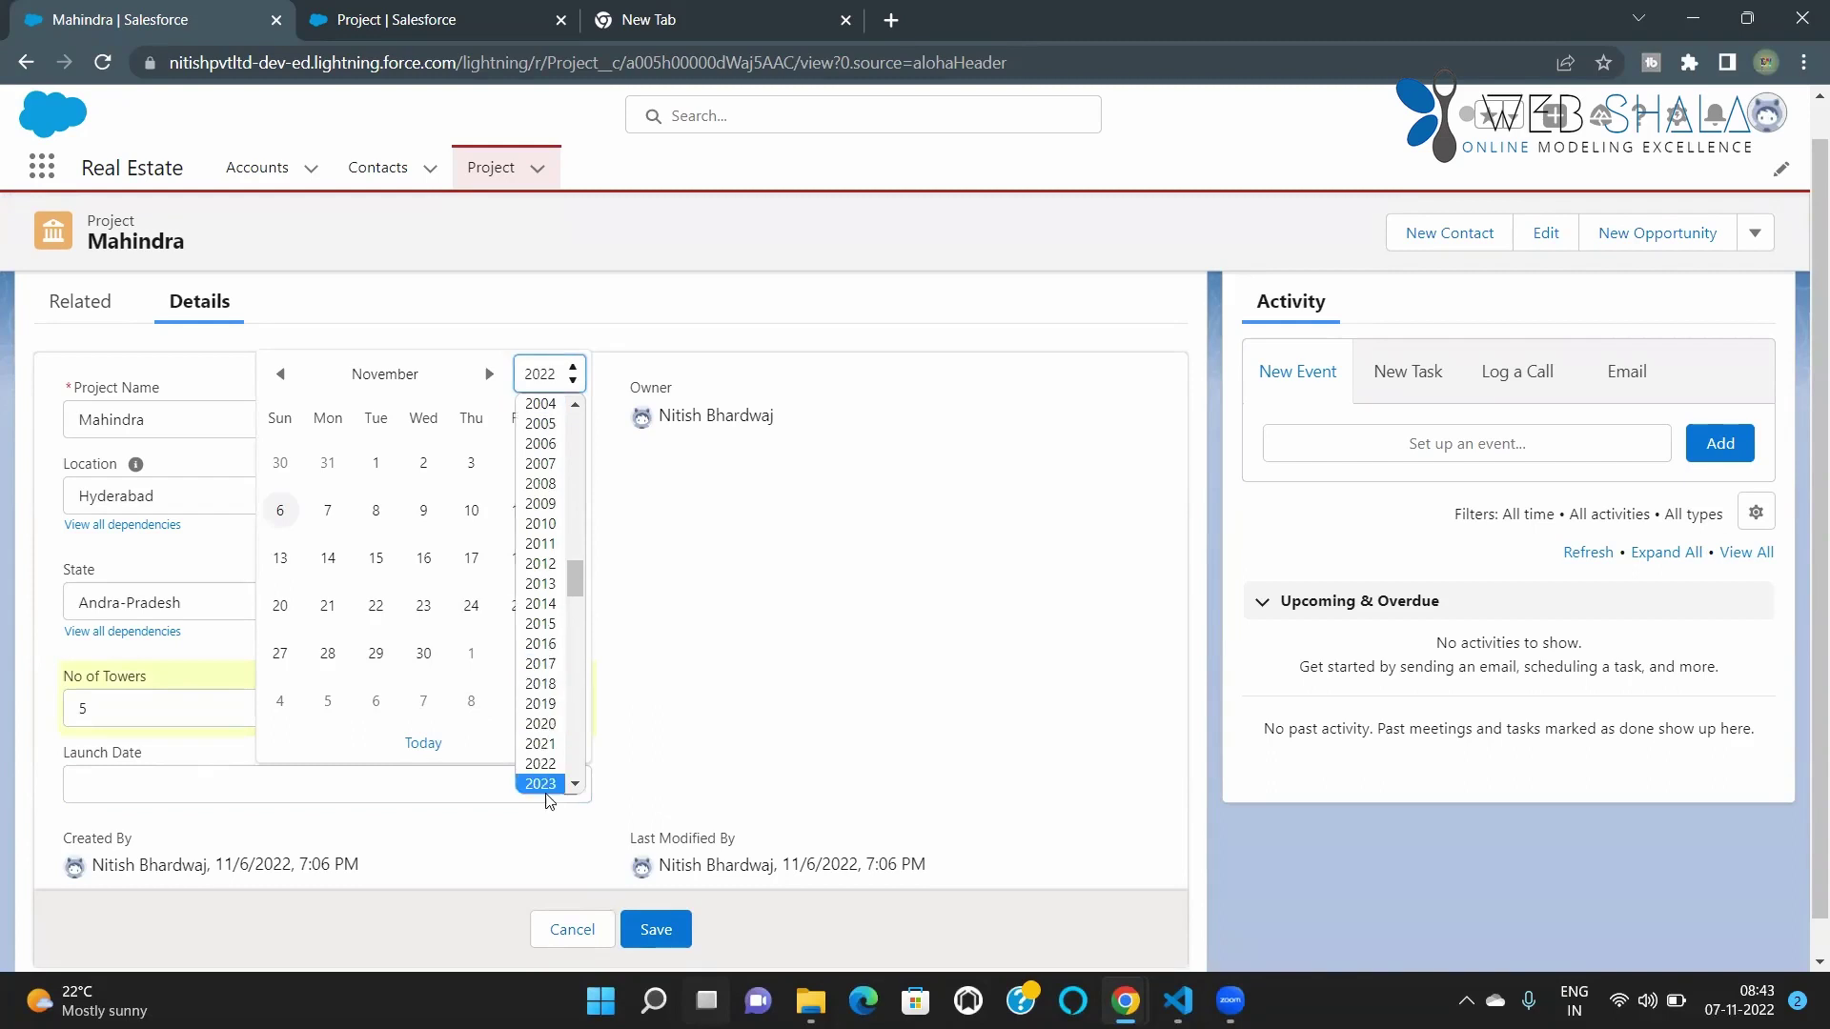
{"action": "left_click", "coordinate": [543, 793]}
{"action": "left_click", "coordinate": [548, 374]}
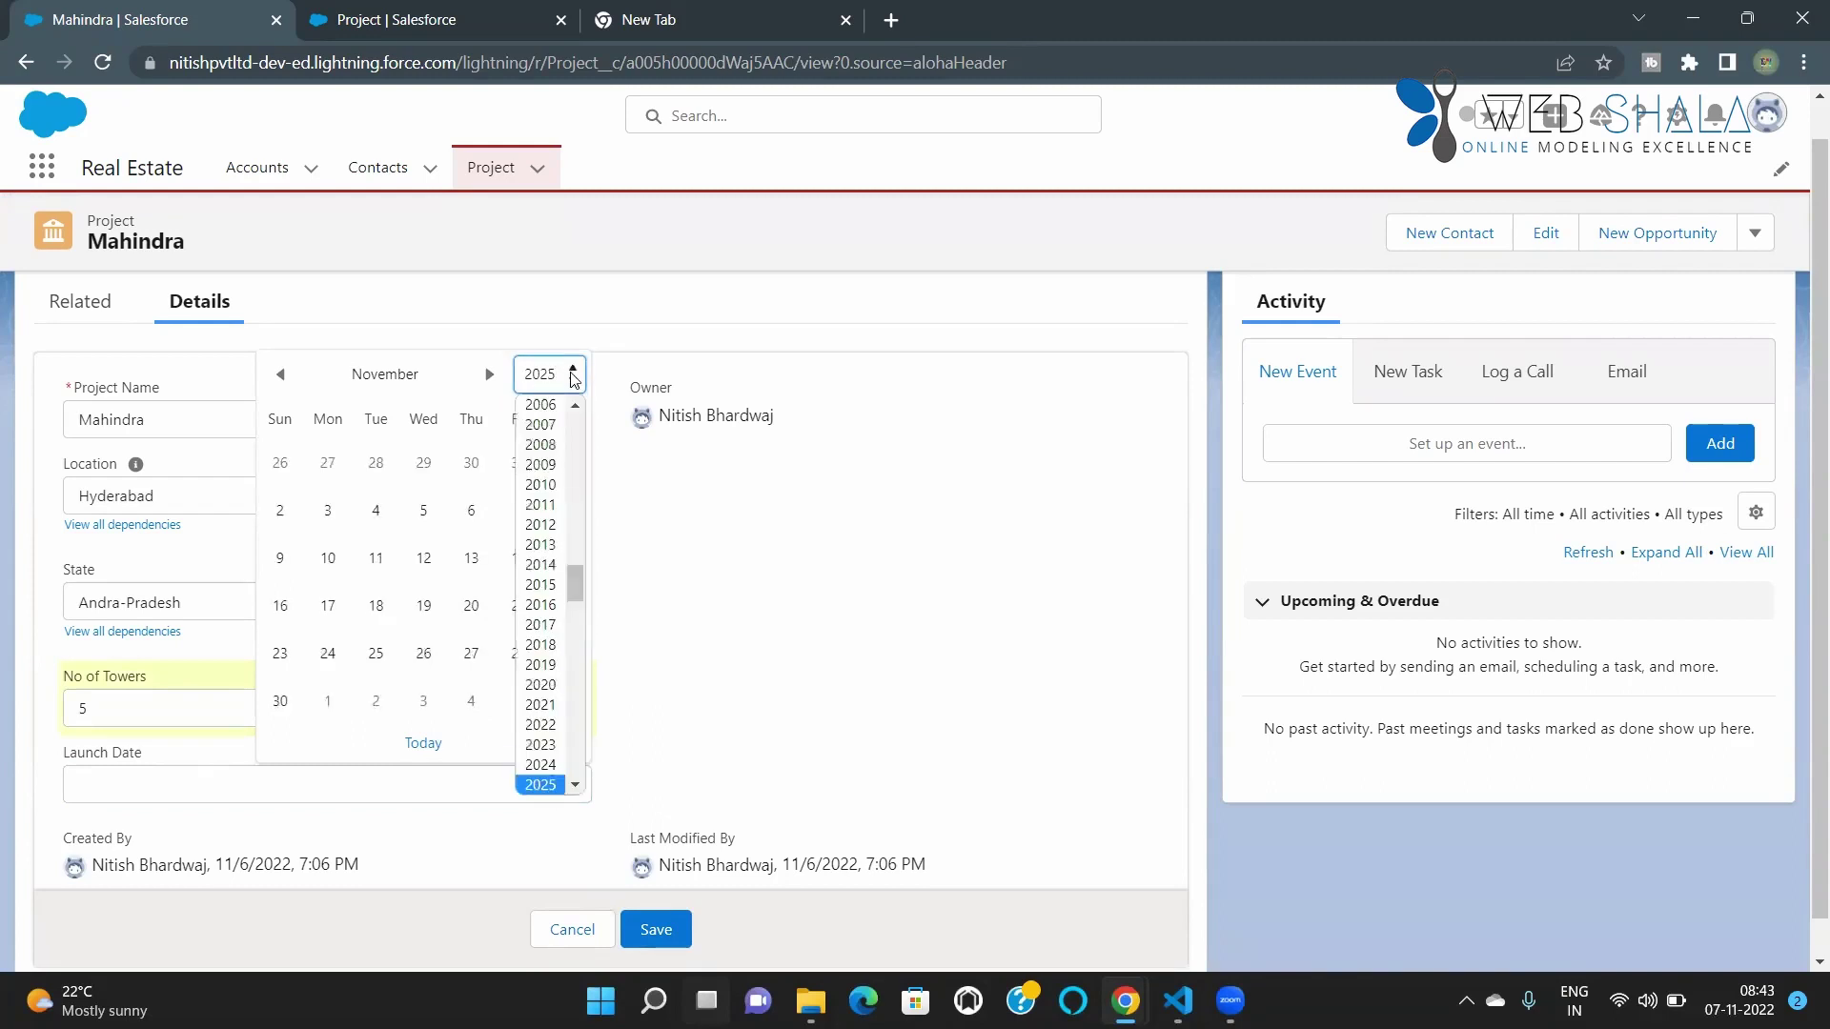
{"action": "left_click", "coordinate": [540, 725]}
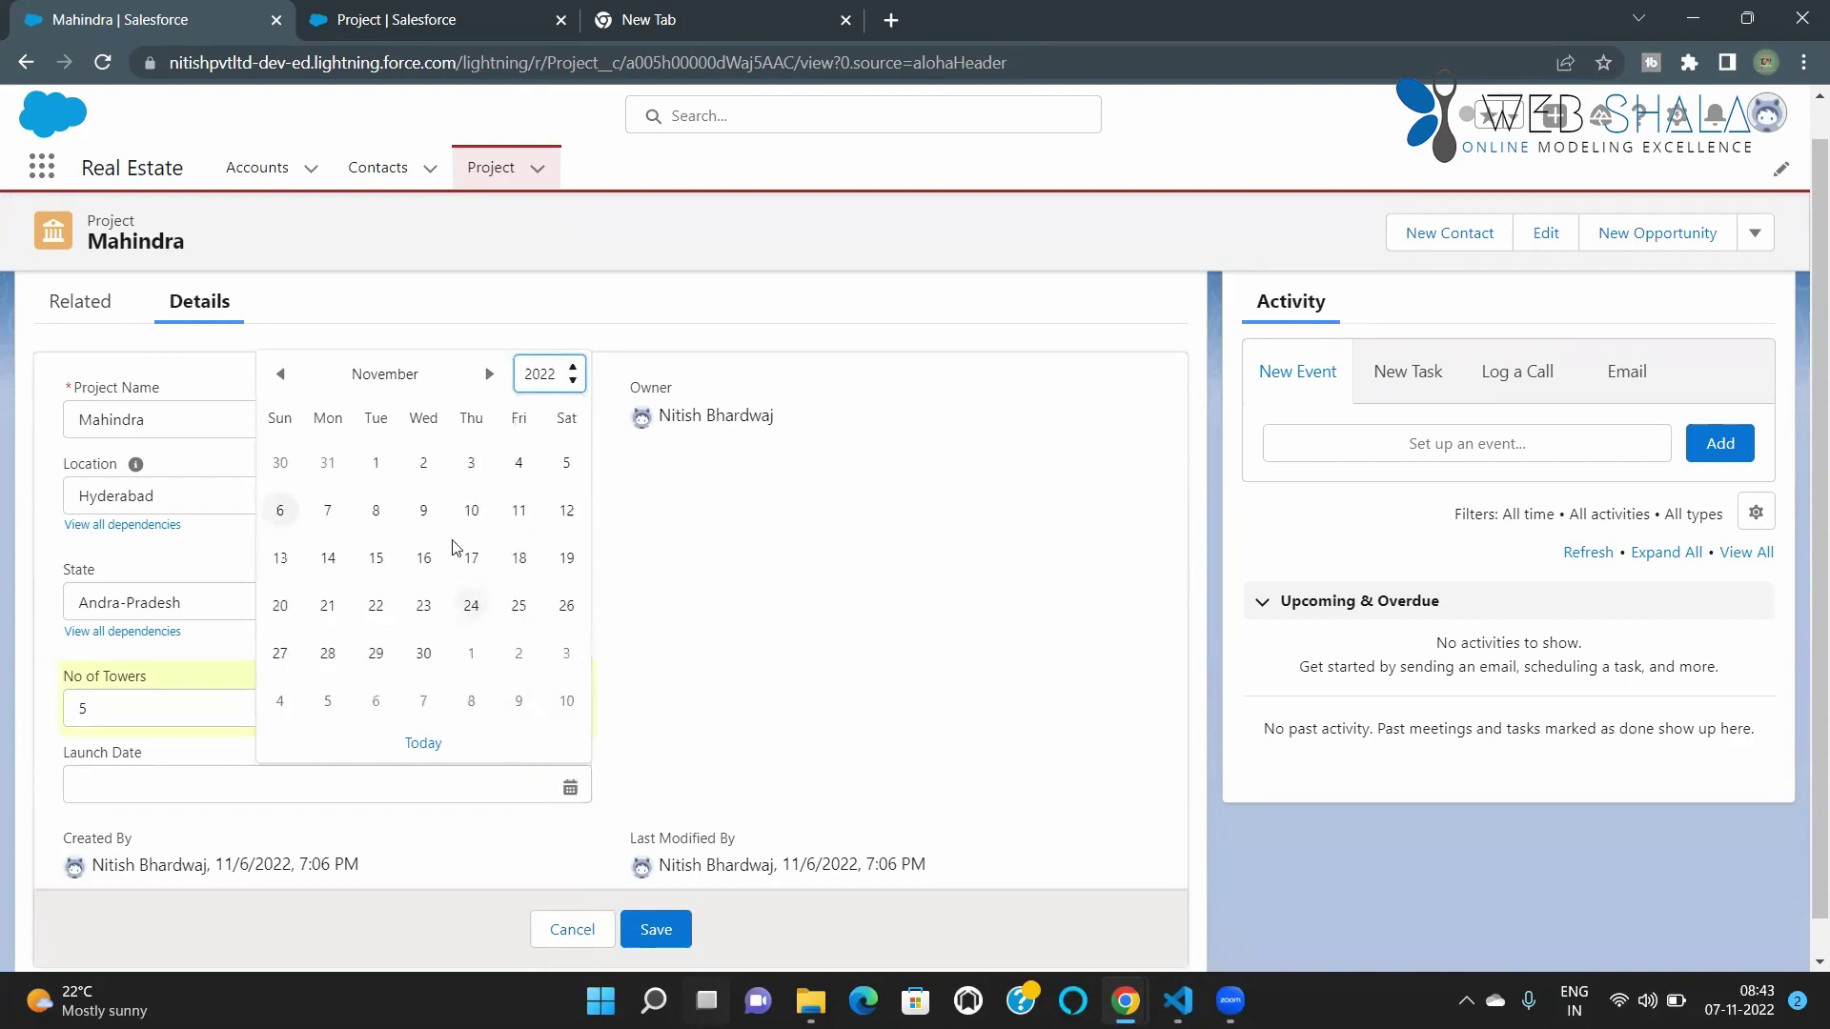
Set the Mahindra record's Launch Date to 12/1/2022 and save the record
{"action": "left_click", "coordinate": [489, 373]}
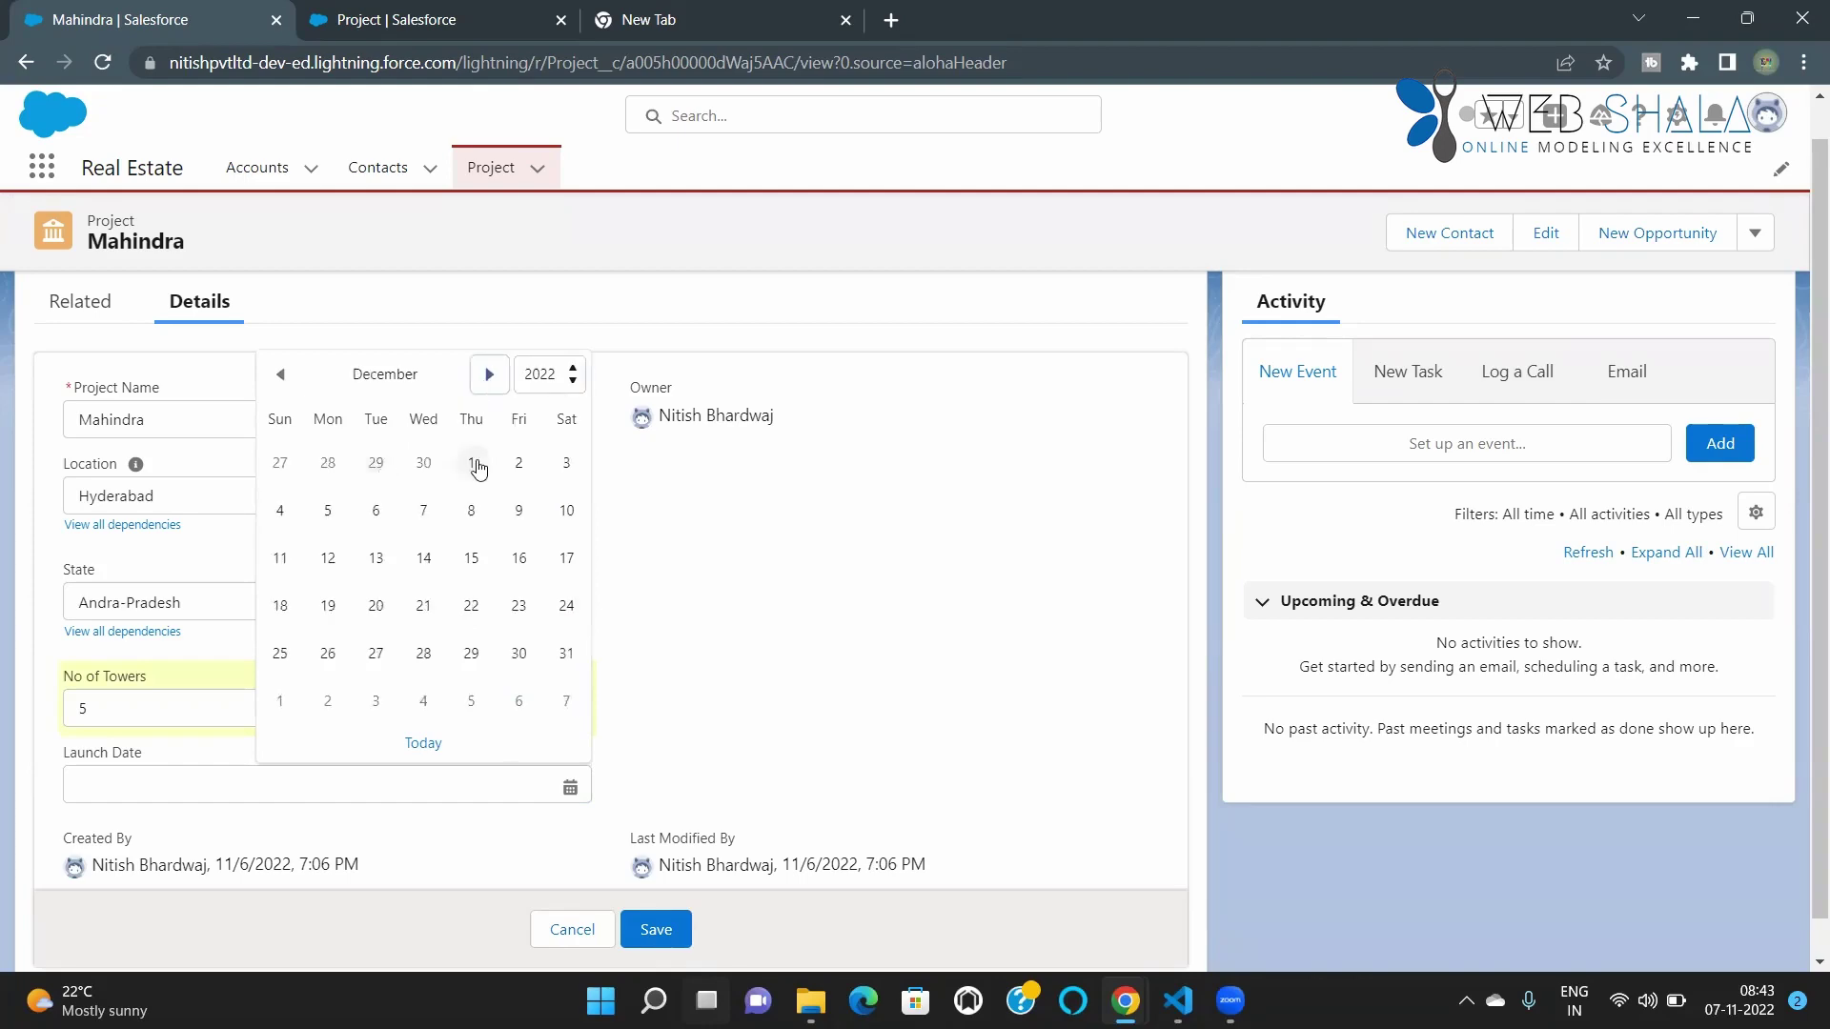
{"action": "left_click", "coordinate": [471, 463]}
{"action": "scroll", "coordinate": [346, 747], "scroll_direction": "down", "scroll_amount": 2}
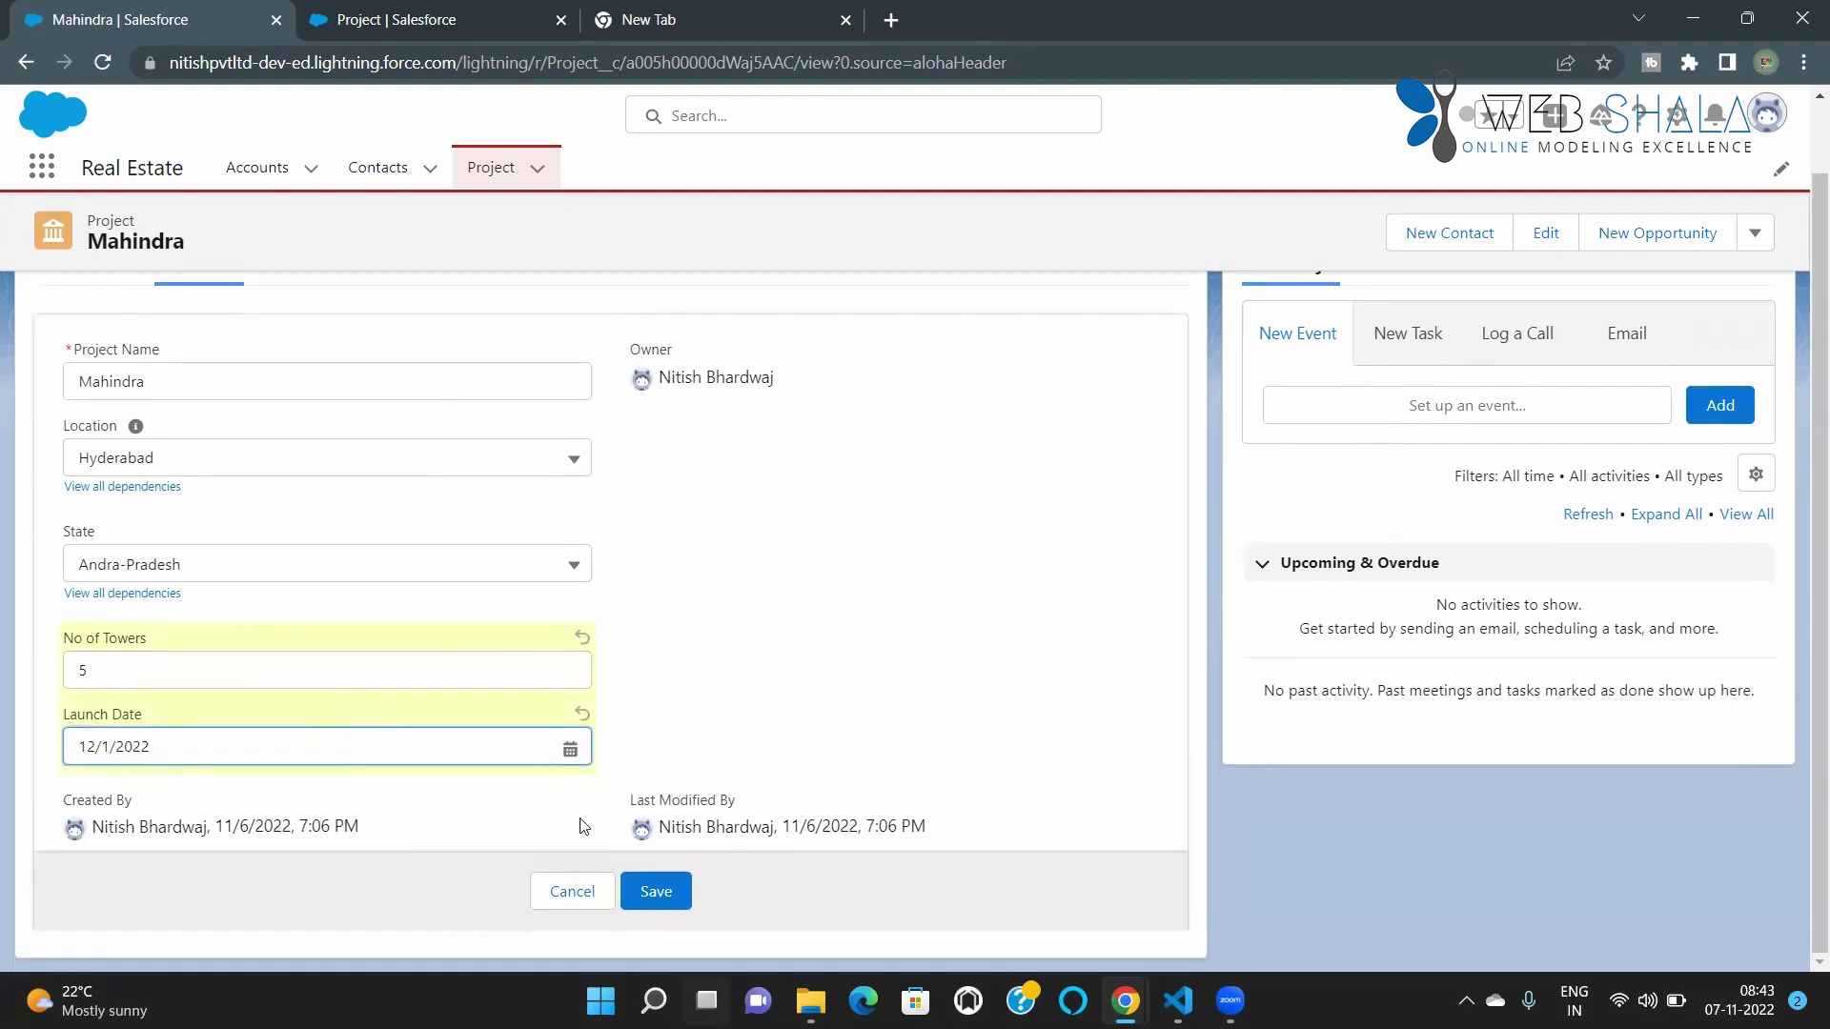
{"action": "left_click", "coordinate": [670, 897]}
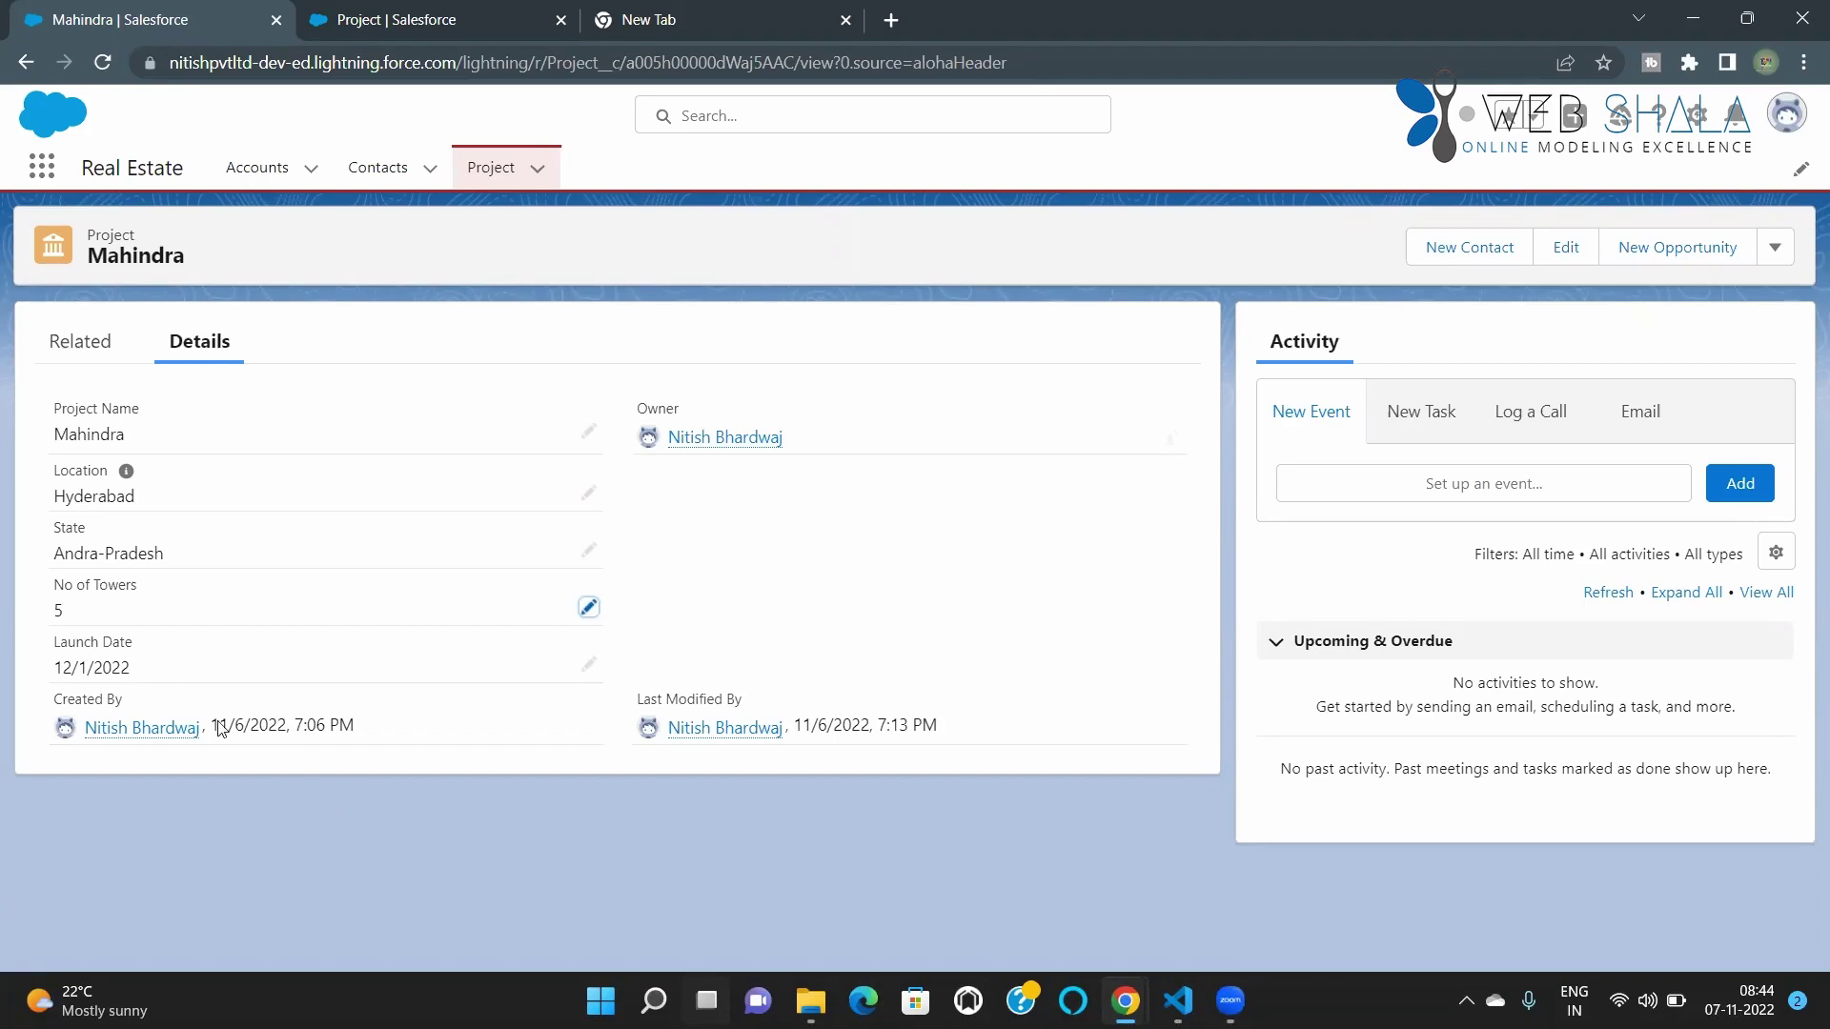
Return to the Project object's setup and open its Project Layout page layout for editing
{"action": "left_click", "coordinate": [400, 17]}
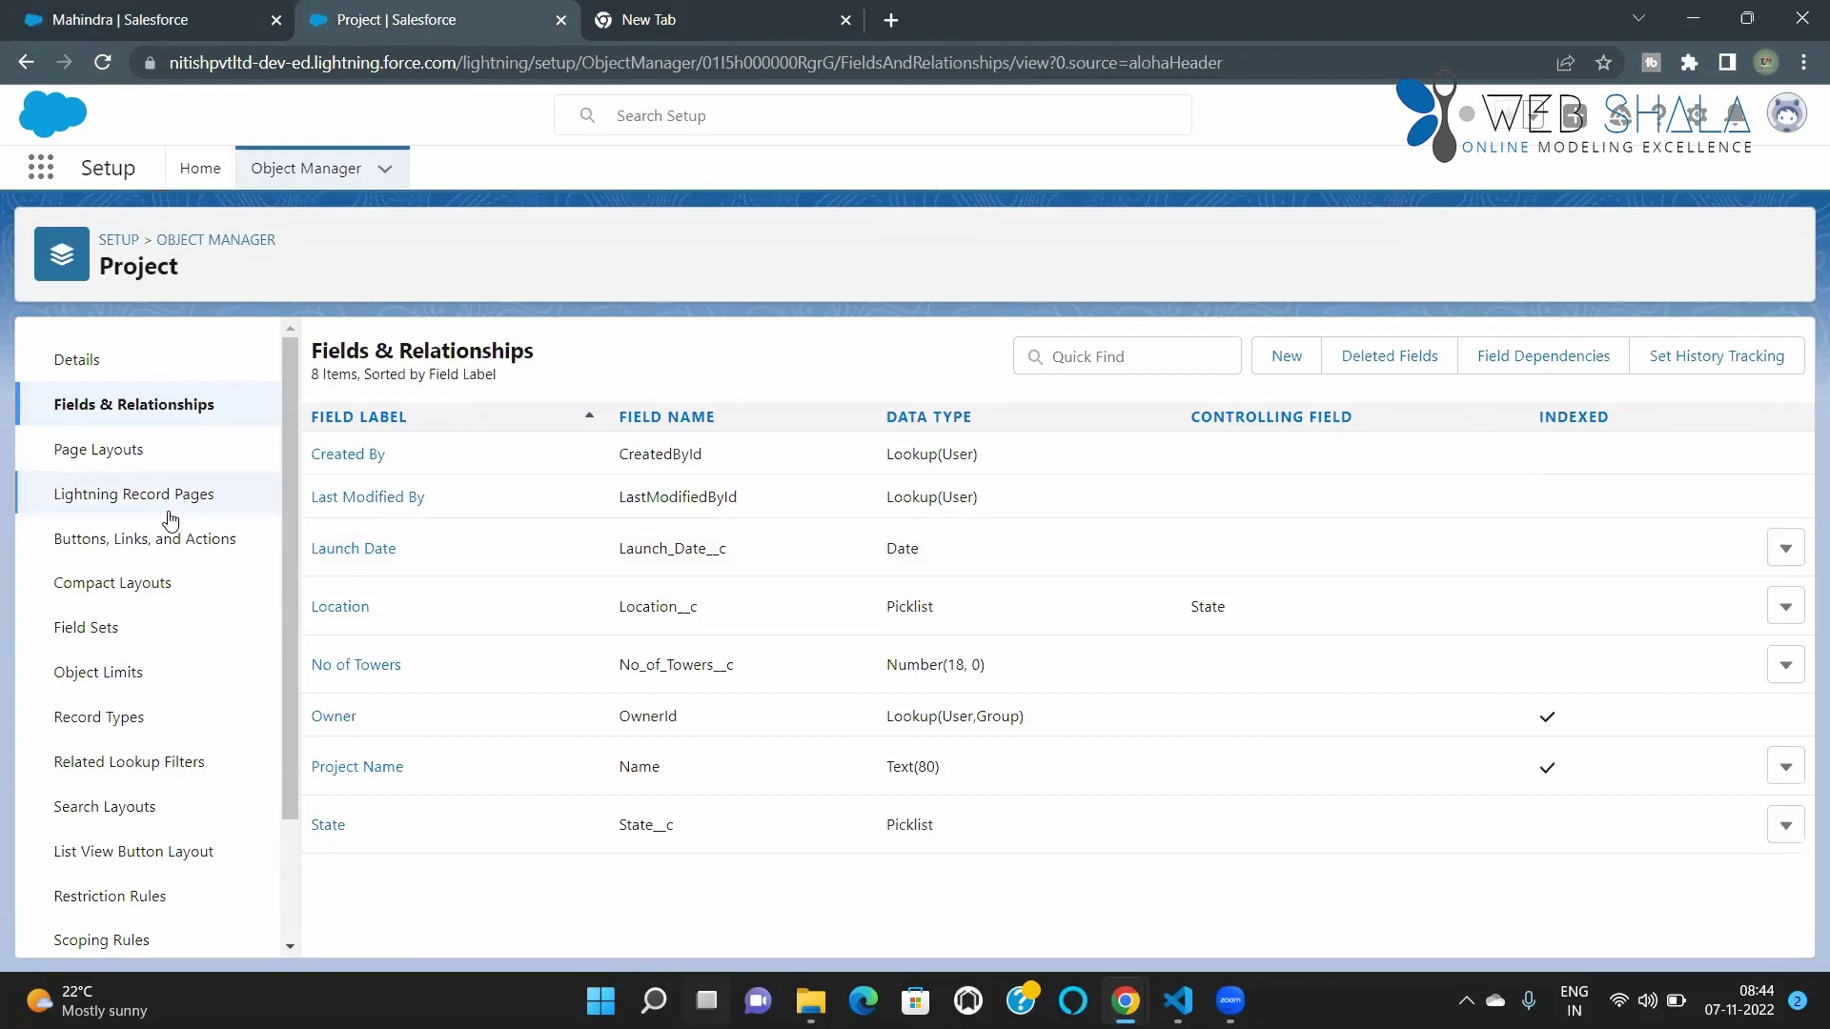
{"action": "scroll", "coordinate": [143, 667], "scroll_direction": "down", "scroll_amount": 3}
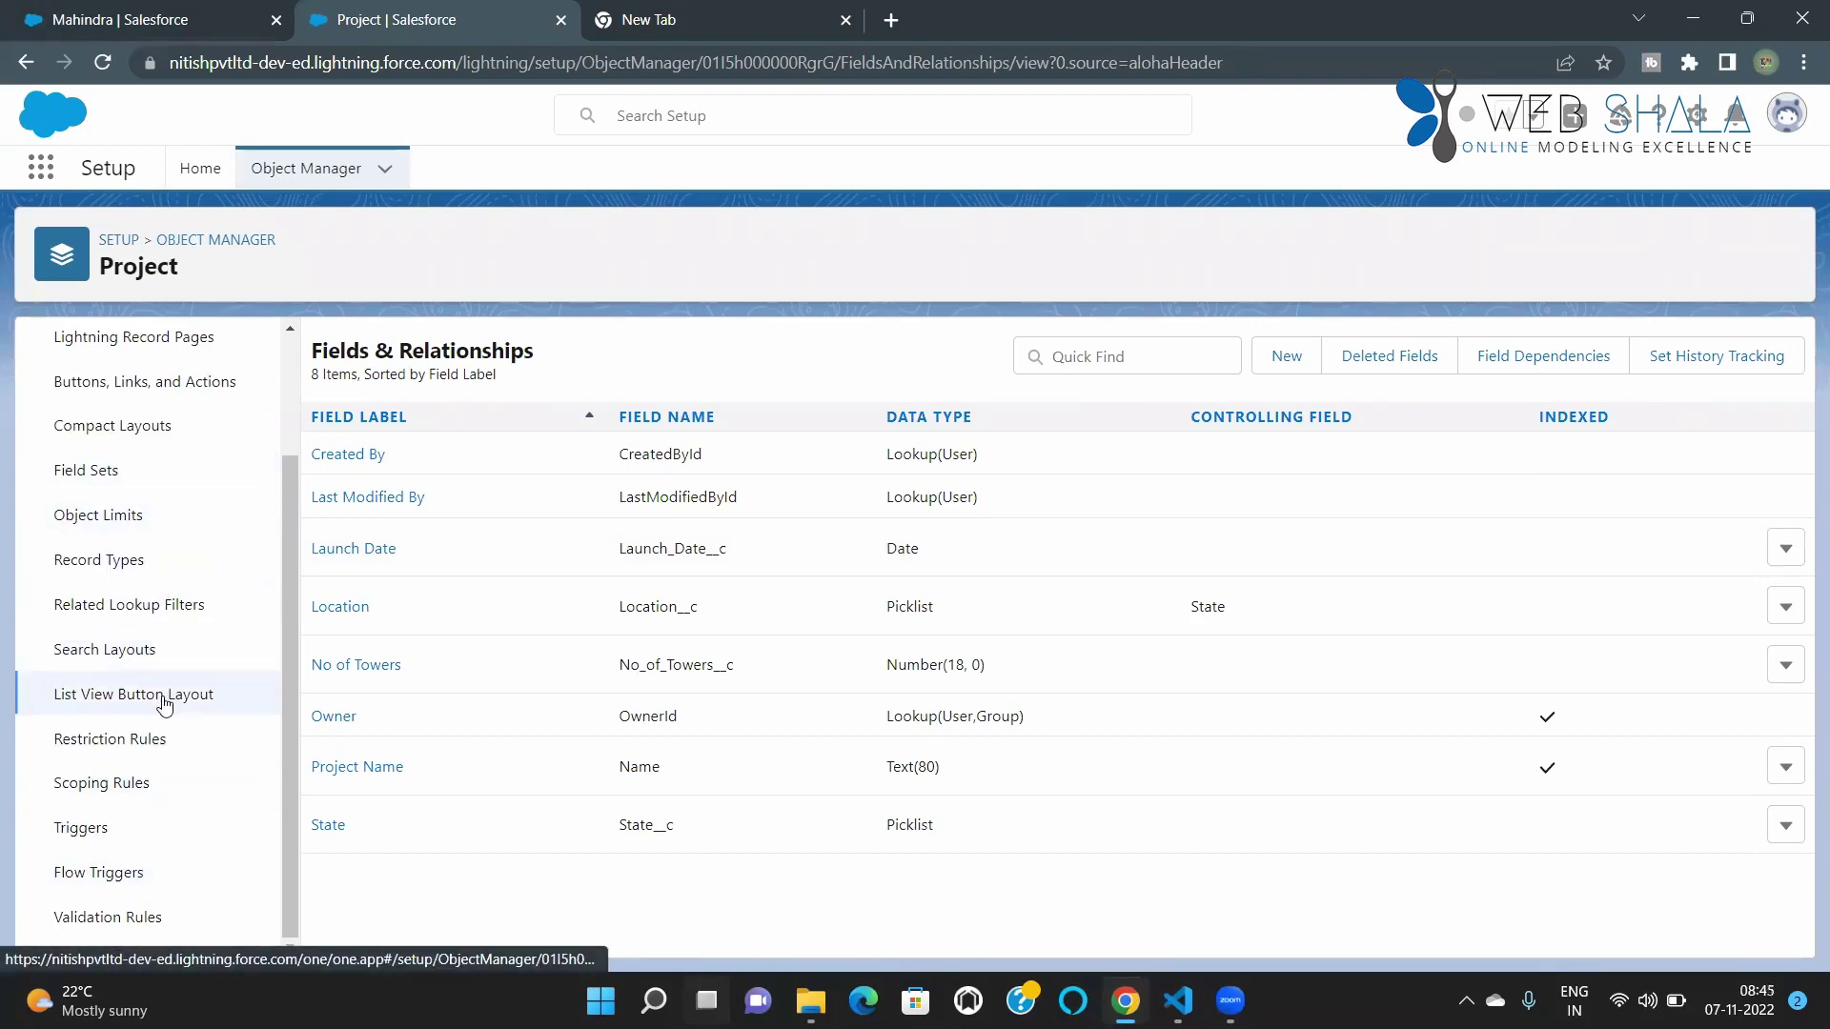
{"action": "scroll", "coordinate": [163, 699], "scroll_direction": "up", "scroll_amount": 3}
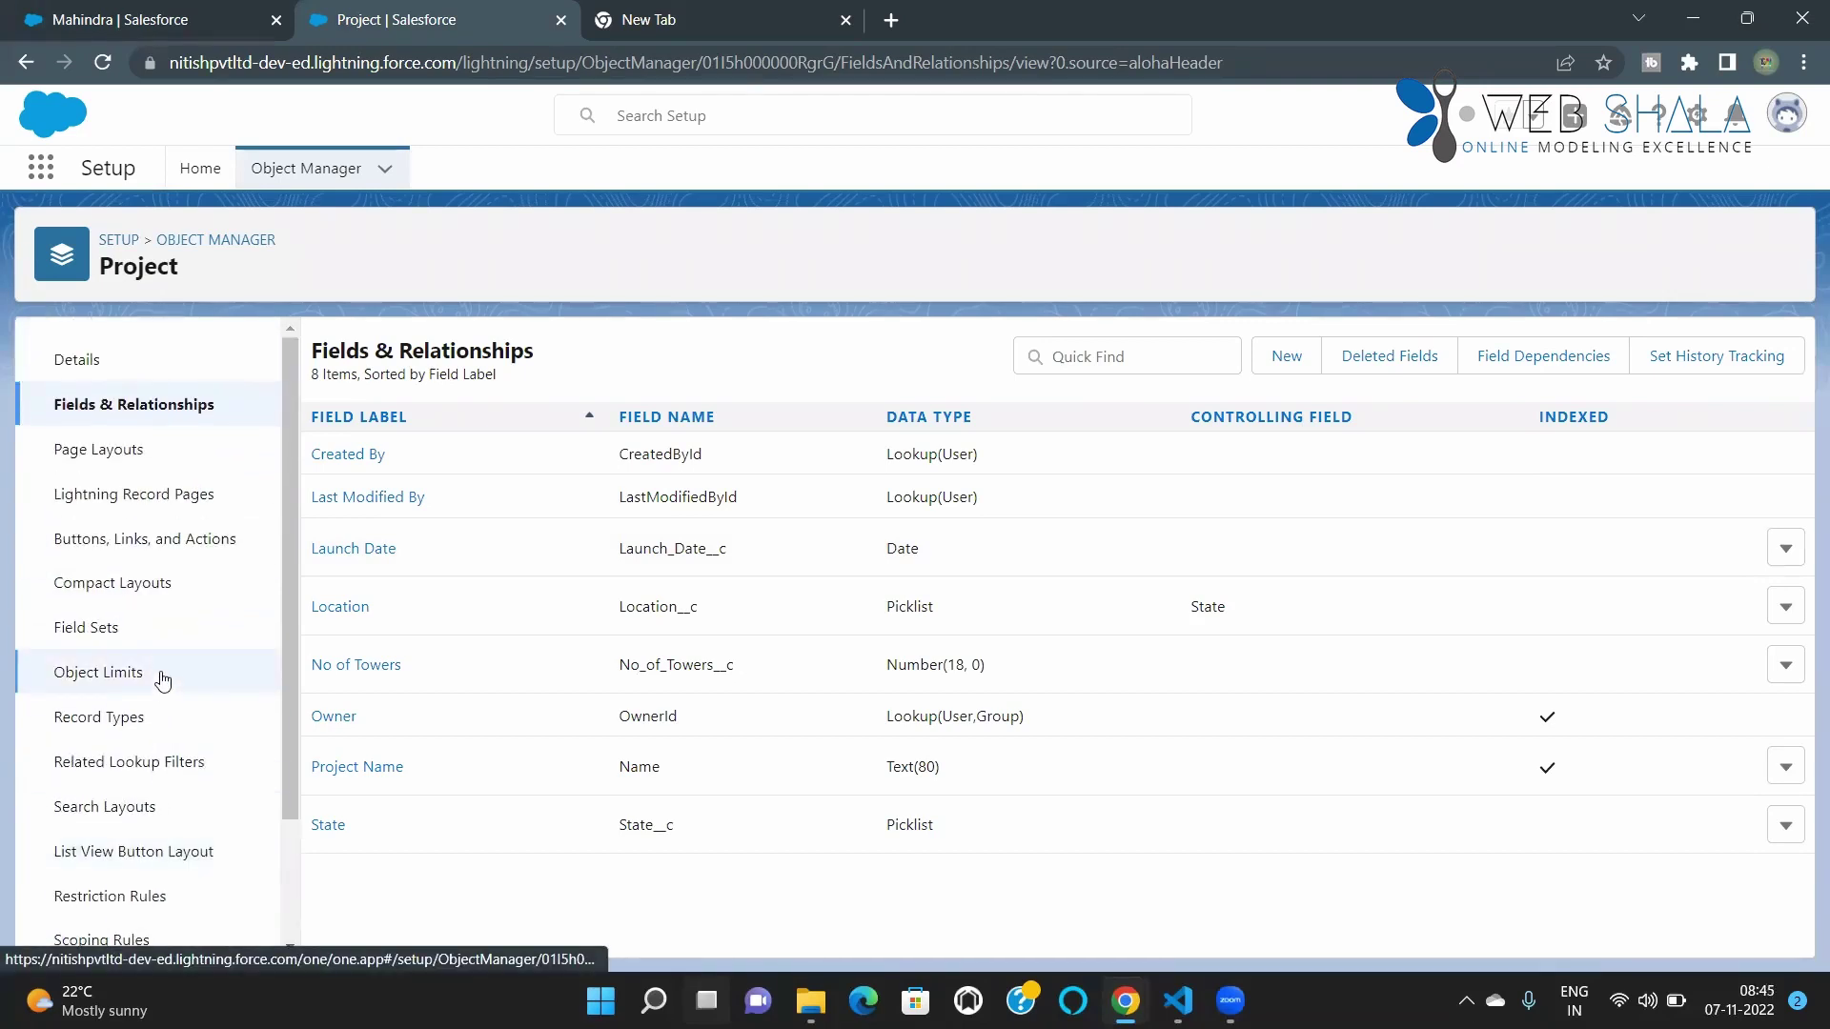
{"action": "left_click", "coordinate": [97, 455]}
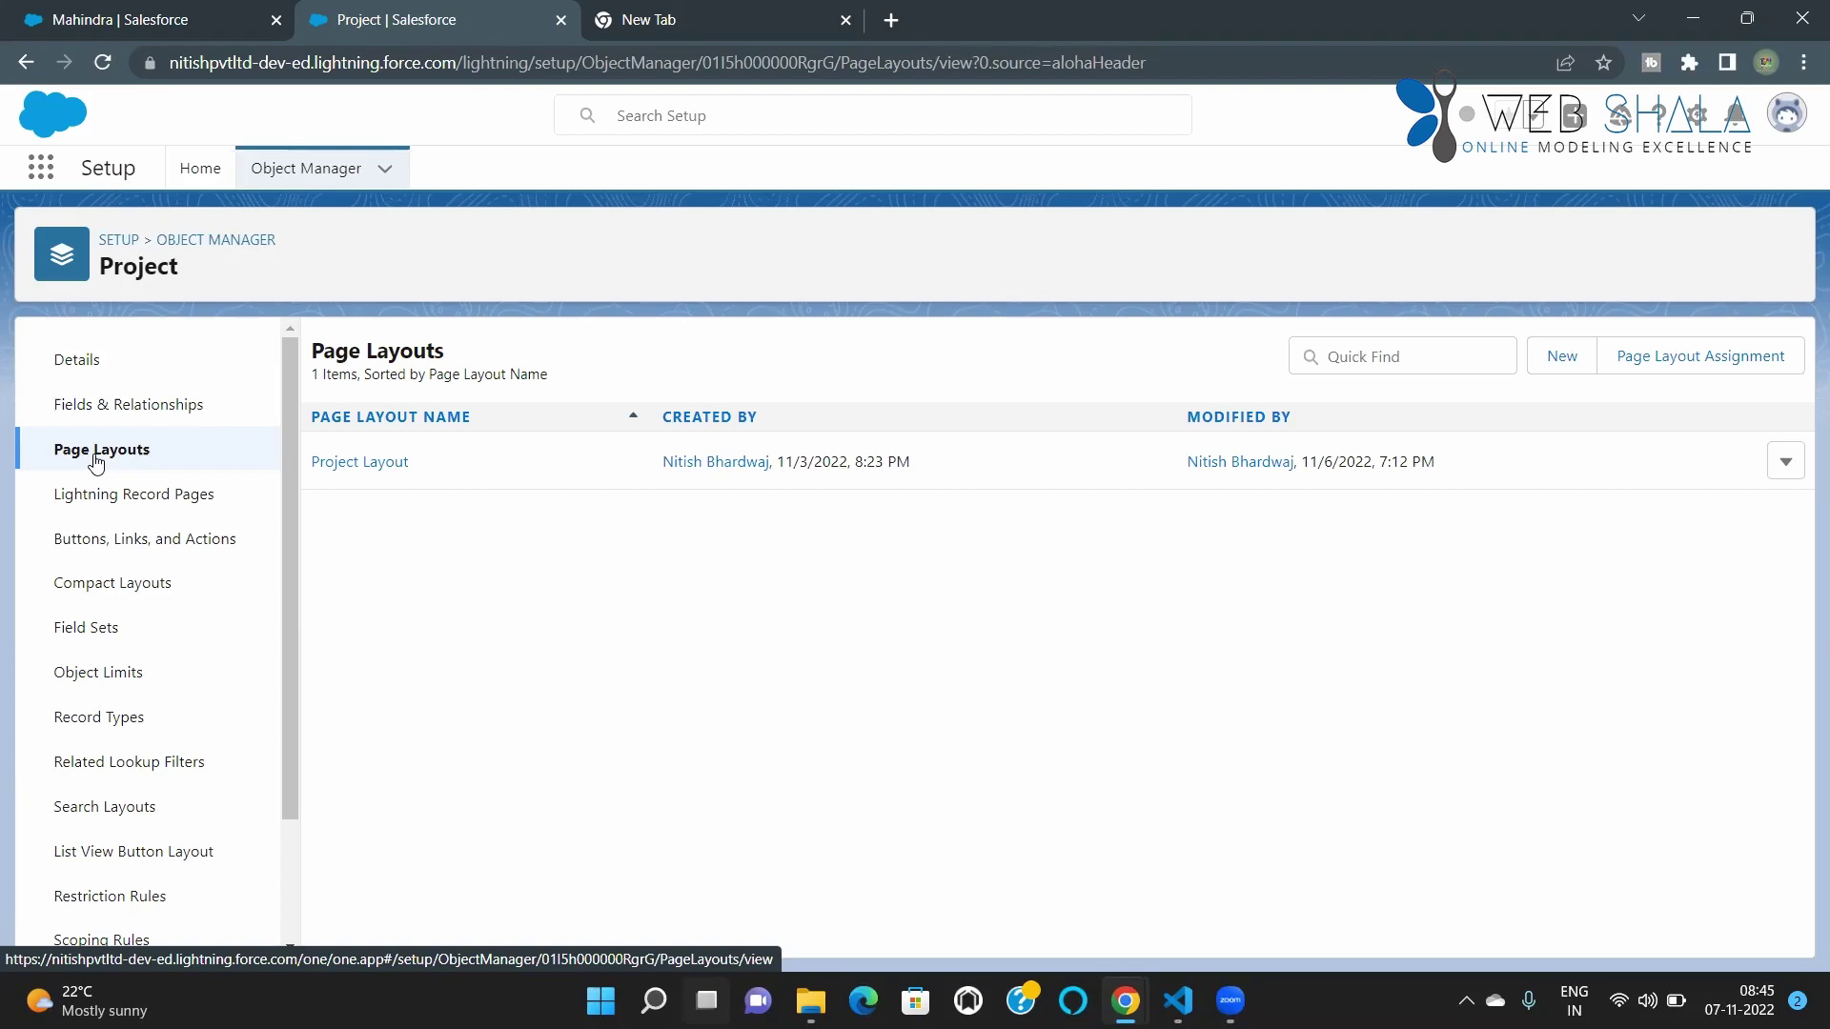
{"action": "left_click", "coordinate": [362, 465]}
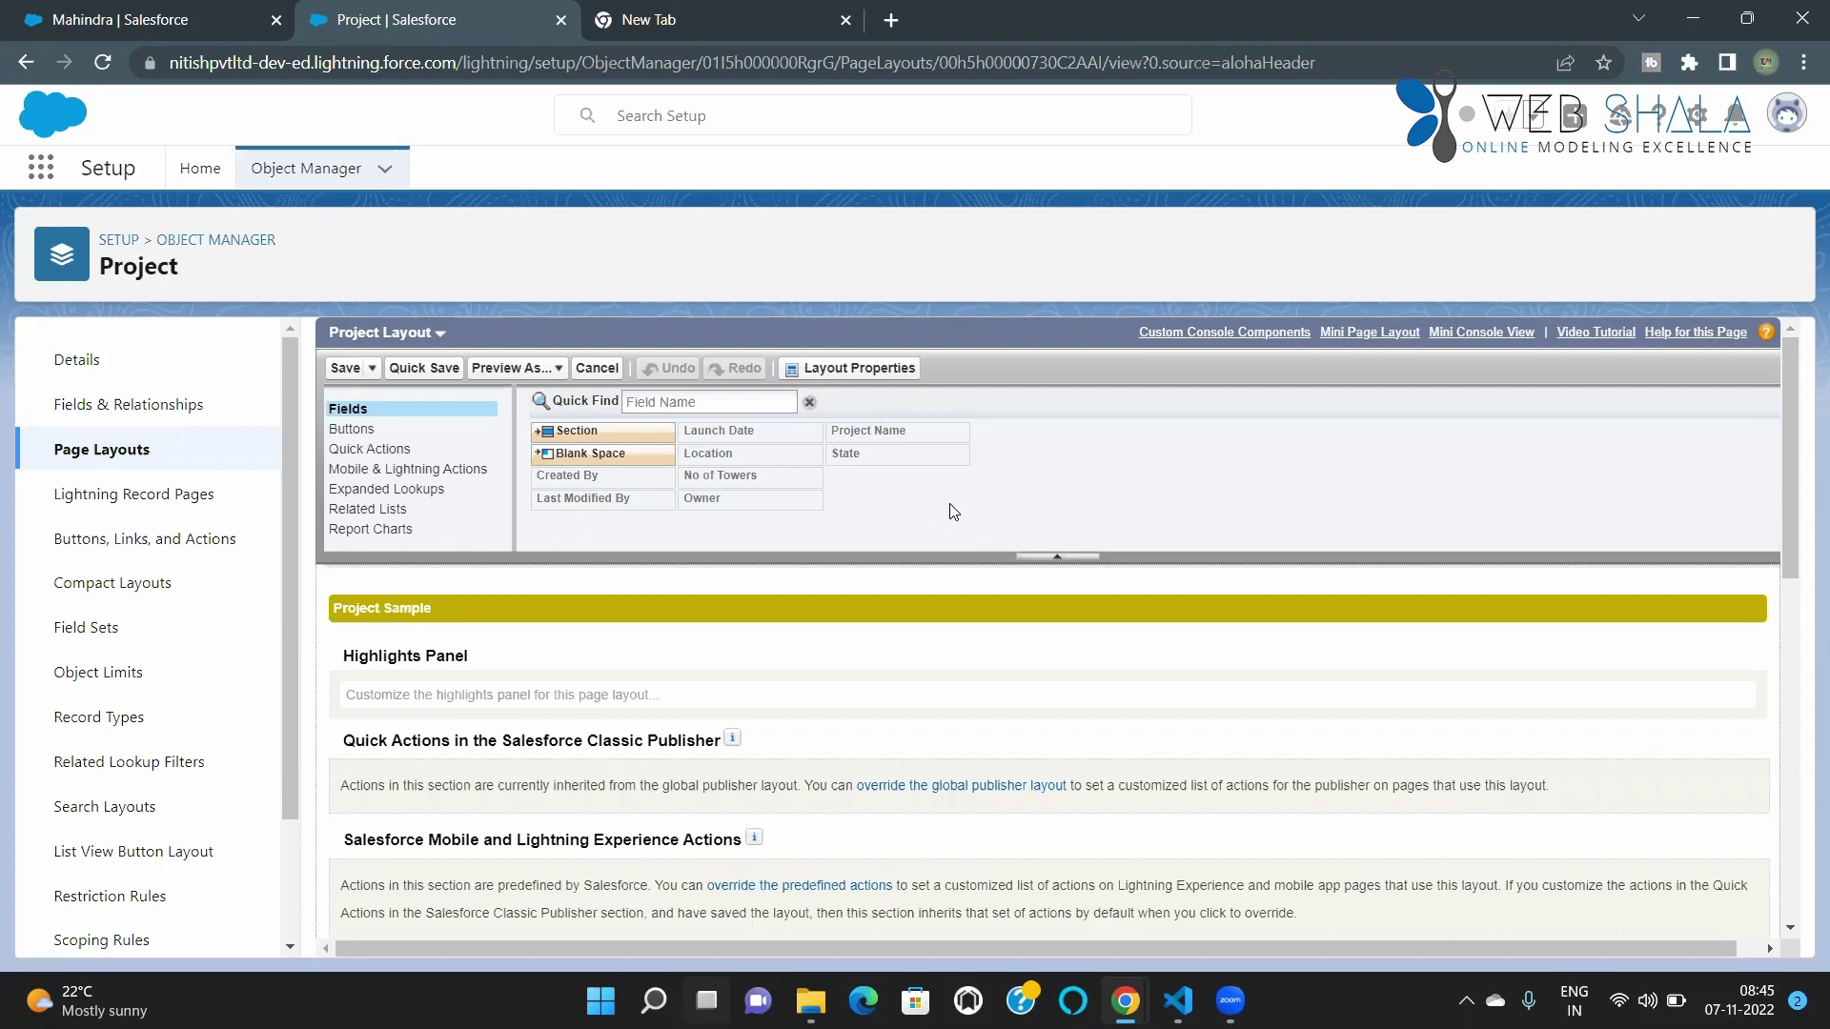
Move State and Location into the second column of the layout's Information section, placing State first and Location second, above Owner
{"action": "scroll", "coordinate": [914, 584], "scroll_direction": "down", "scroll_amount": 10}
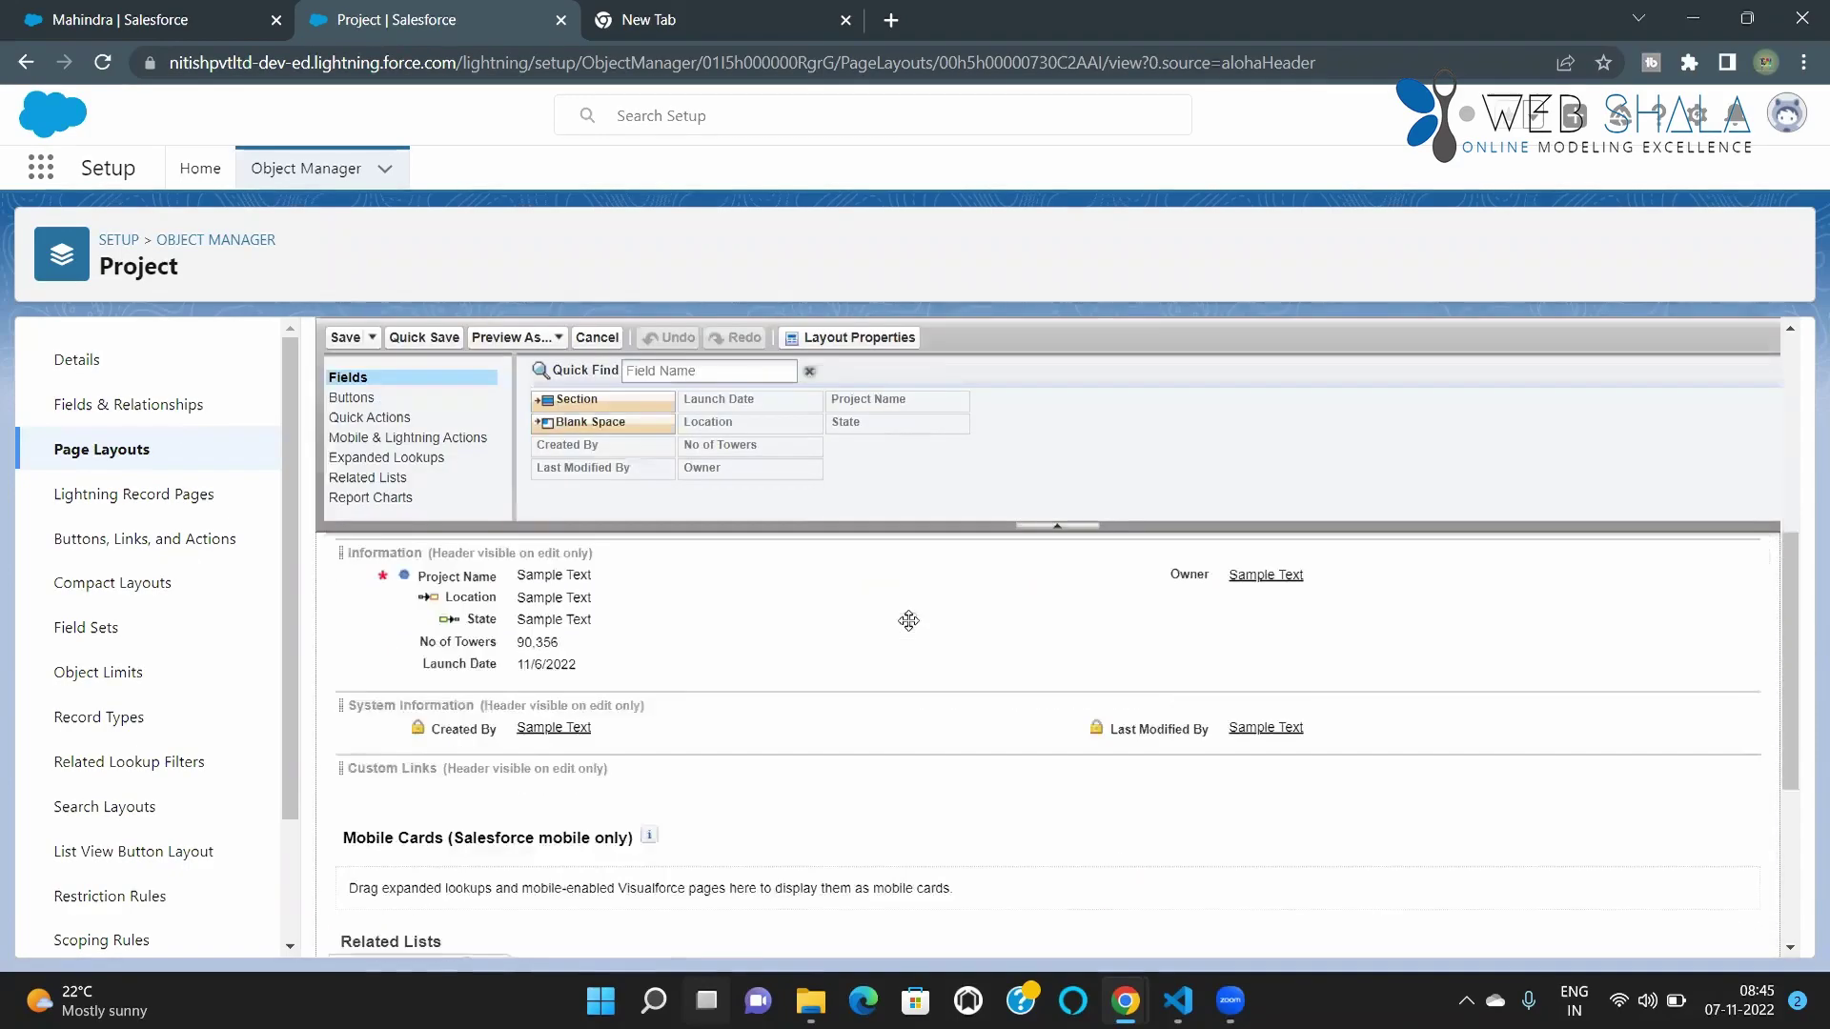
{"action": "scroll", "coordinate": [800, 782], "scroll_direction": "down", "scroll_amount": 3}
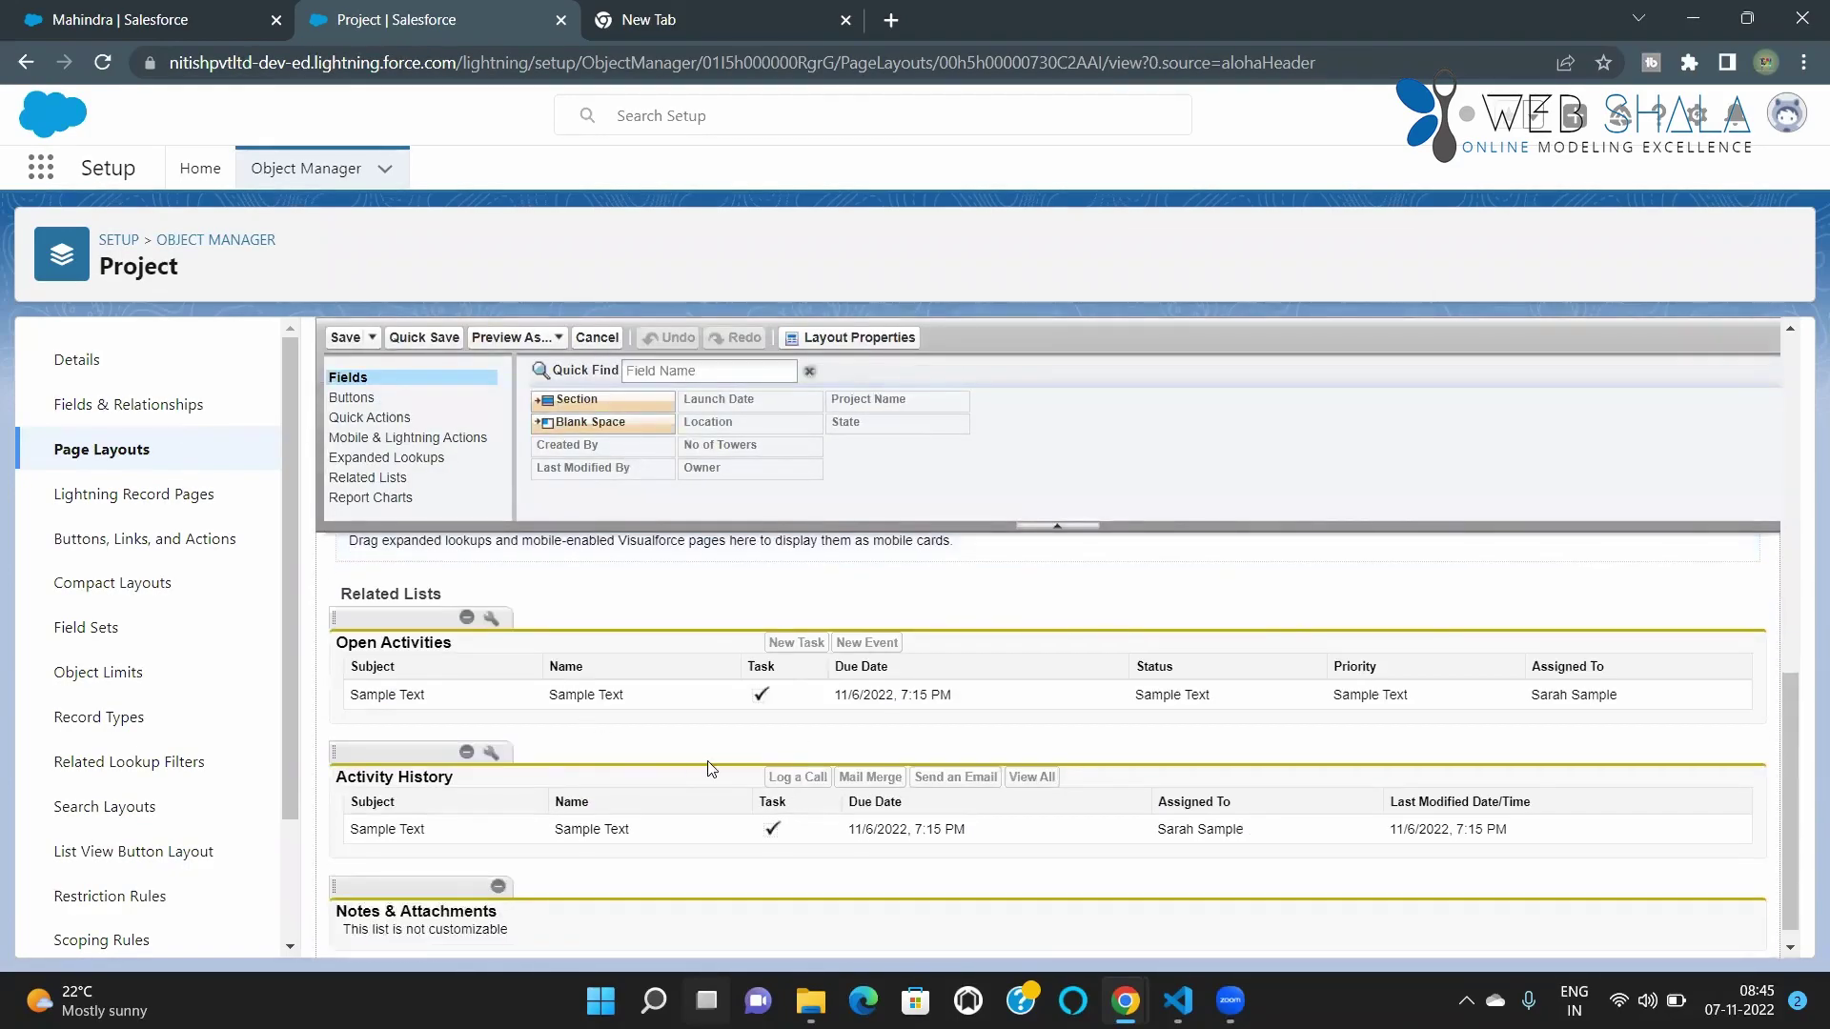
{"action": "scroll", "coordinate": [983, 779], "scroll_direction": "up", "scroll_amount": 6}
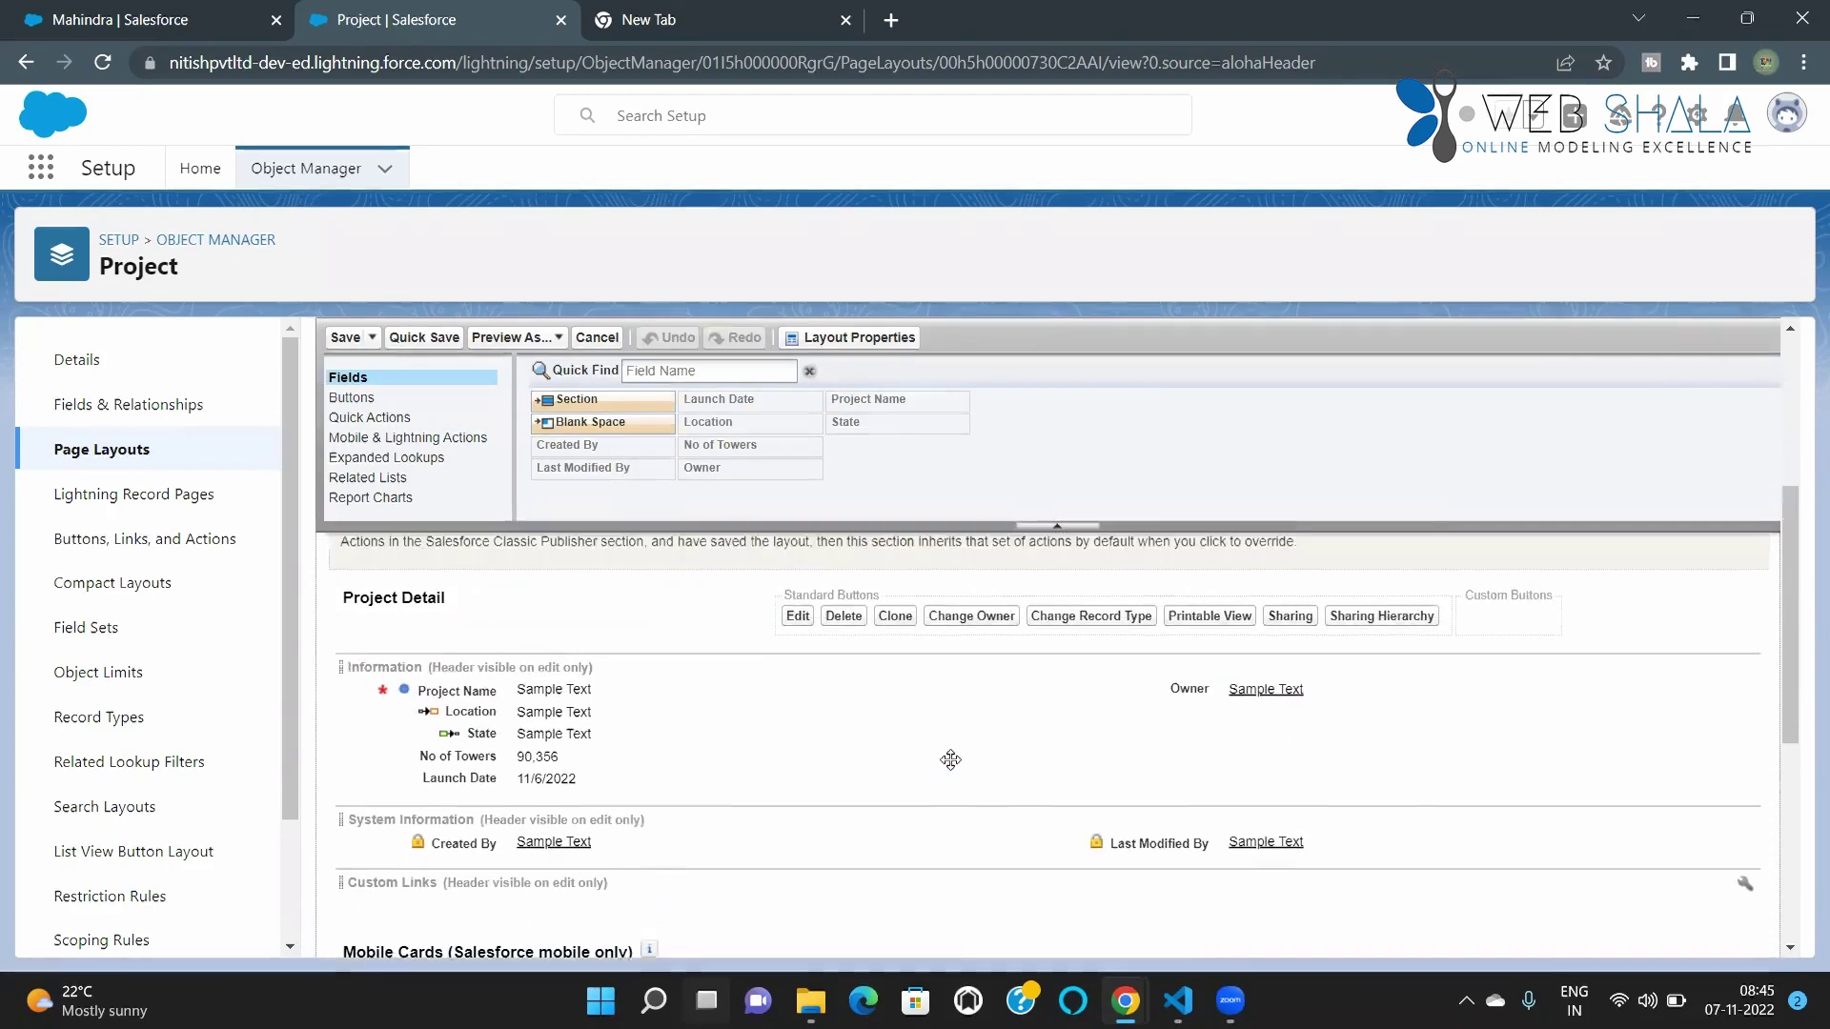
{"action": "scroll", "coordinate": [950, 760], "scroll_direction": "up", "scroll_amount": 1}
{"action": "scroll", "coordinate": [951, 759], "scroll_direction": "down", "scroll_amount": 1}
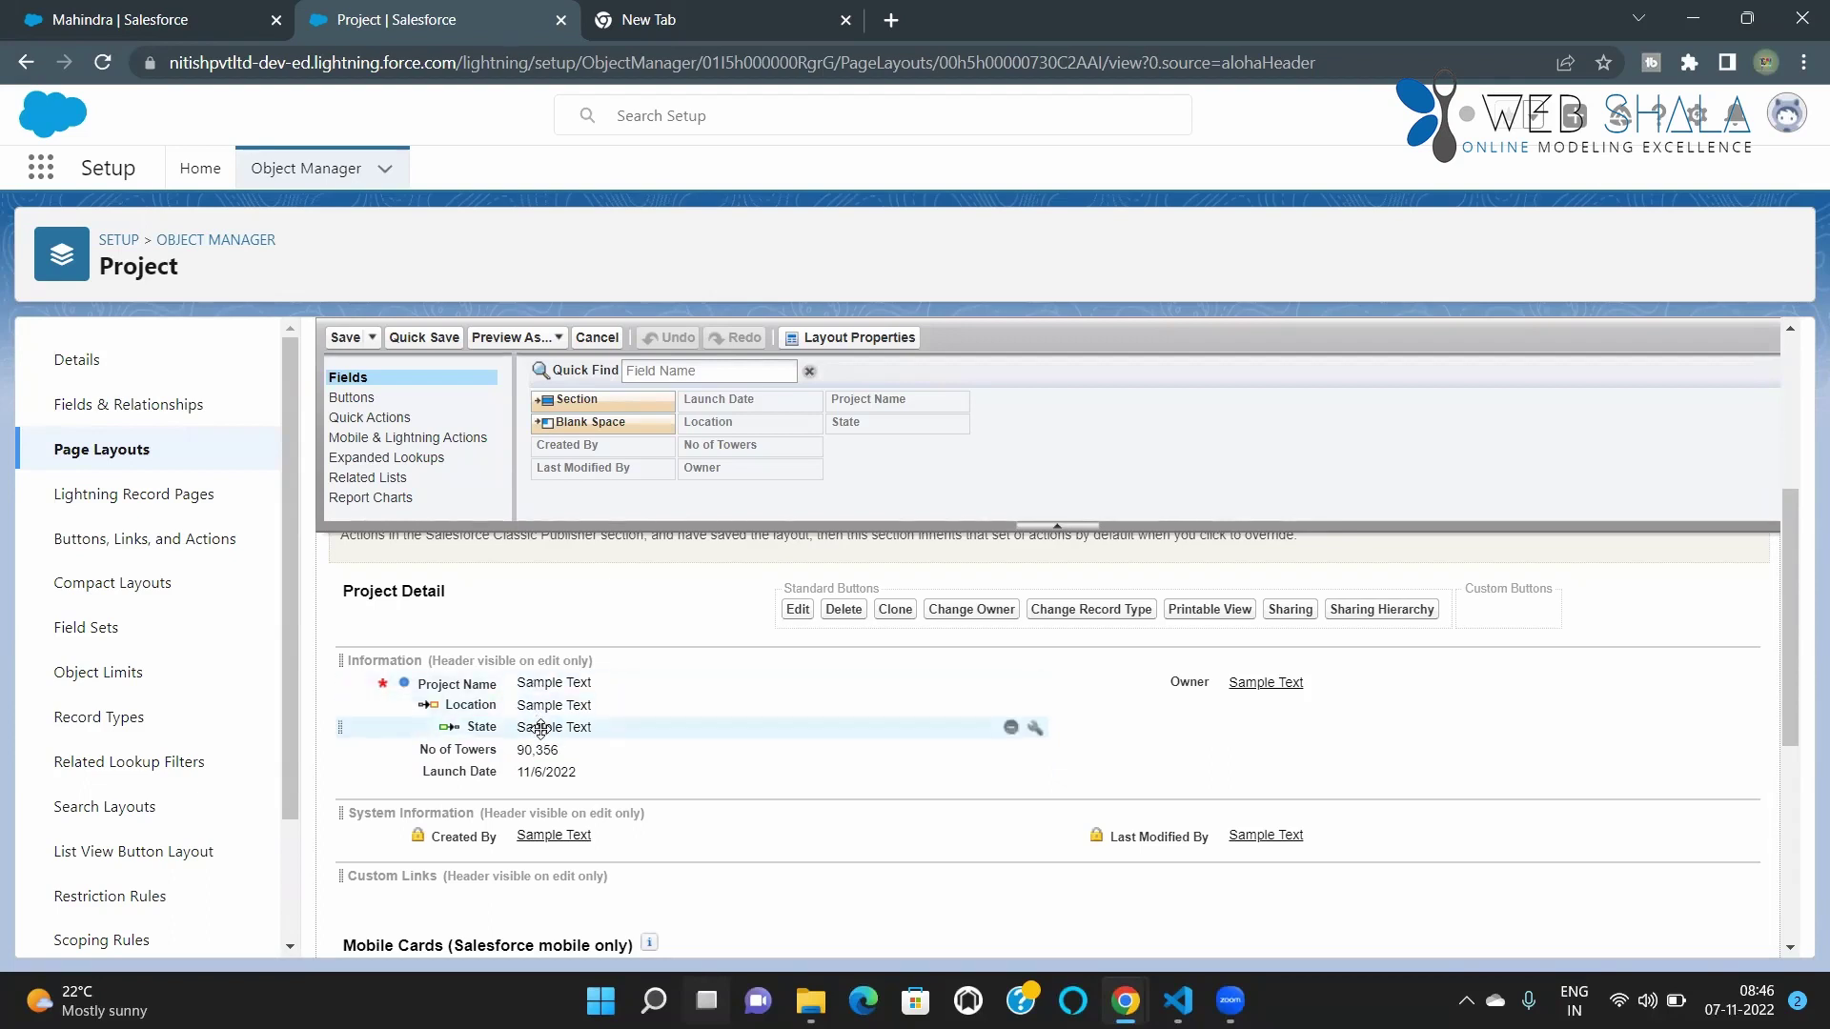
{"action": "left_click_drag", "start_coordinate": [540, 729], "coordinate": [1187, 708]}
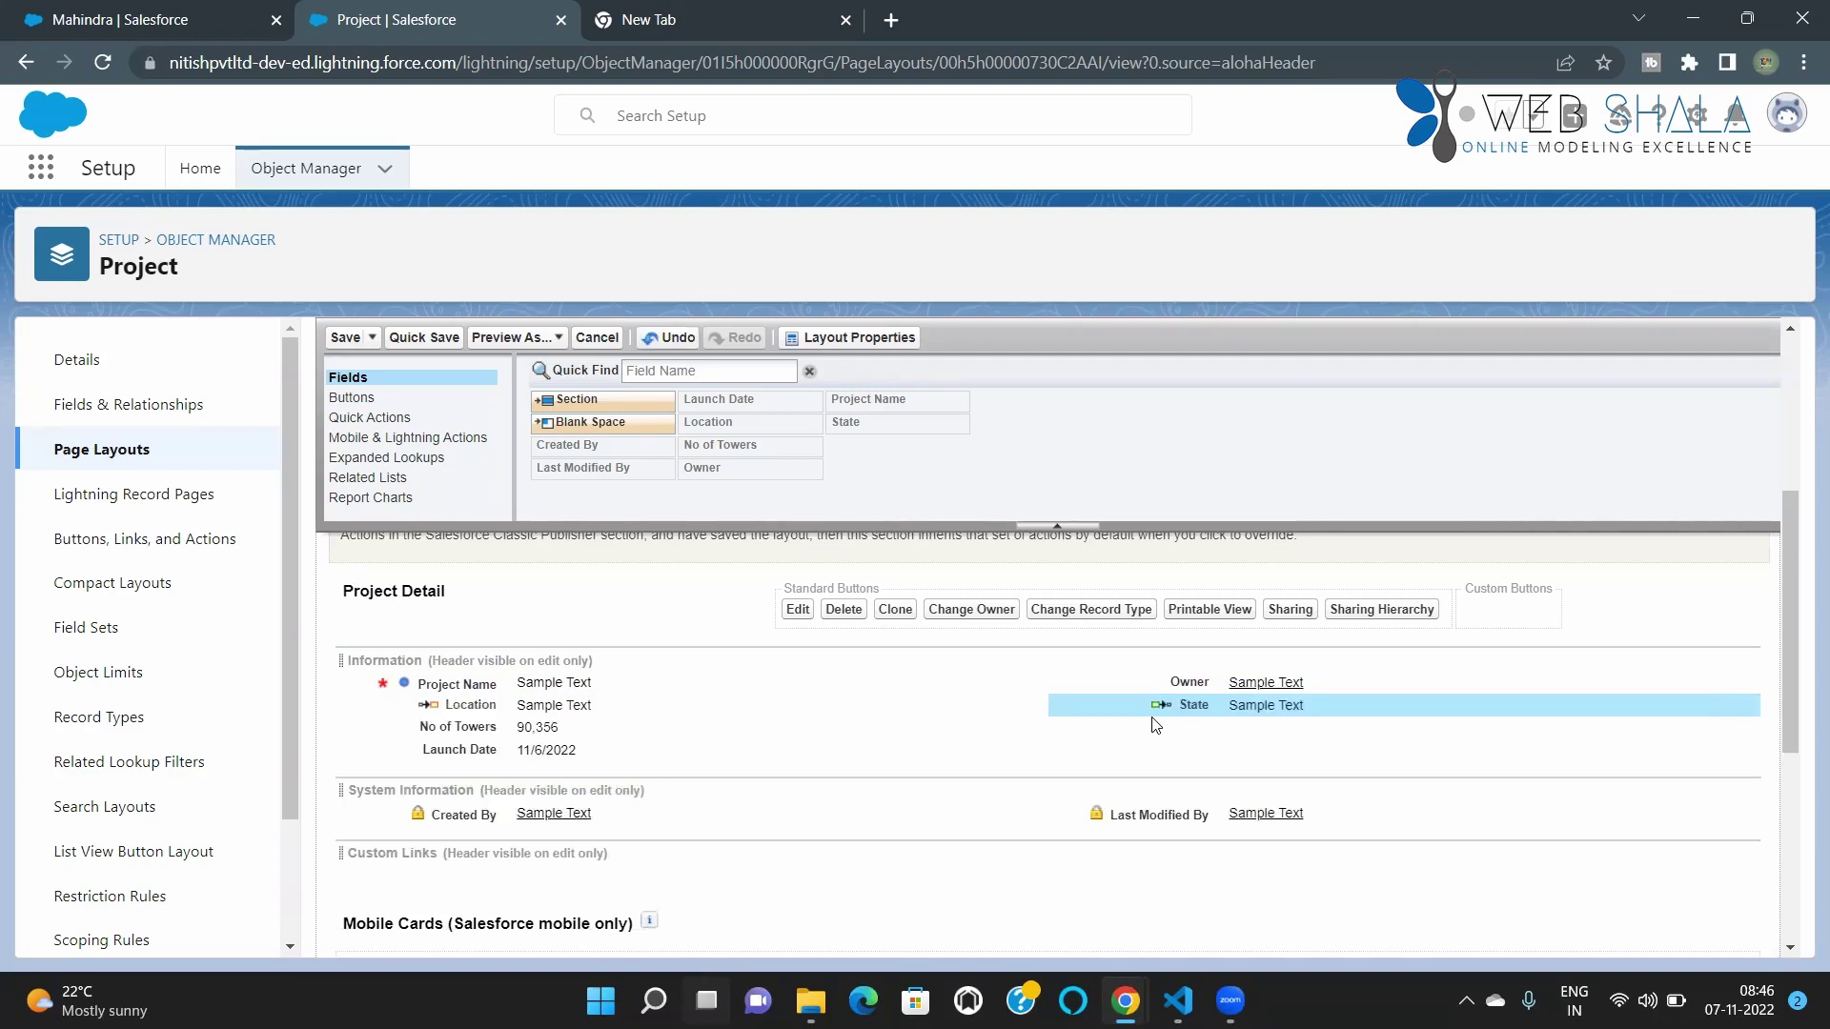
{"action": "left_click_drag", "start_coordinate": [1153, 704], "coordinate": [1151, 714]}
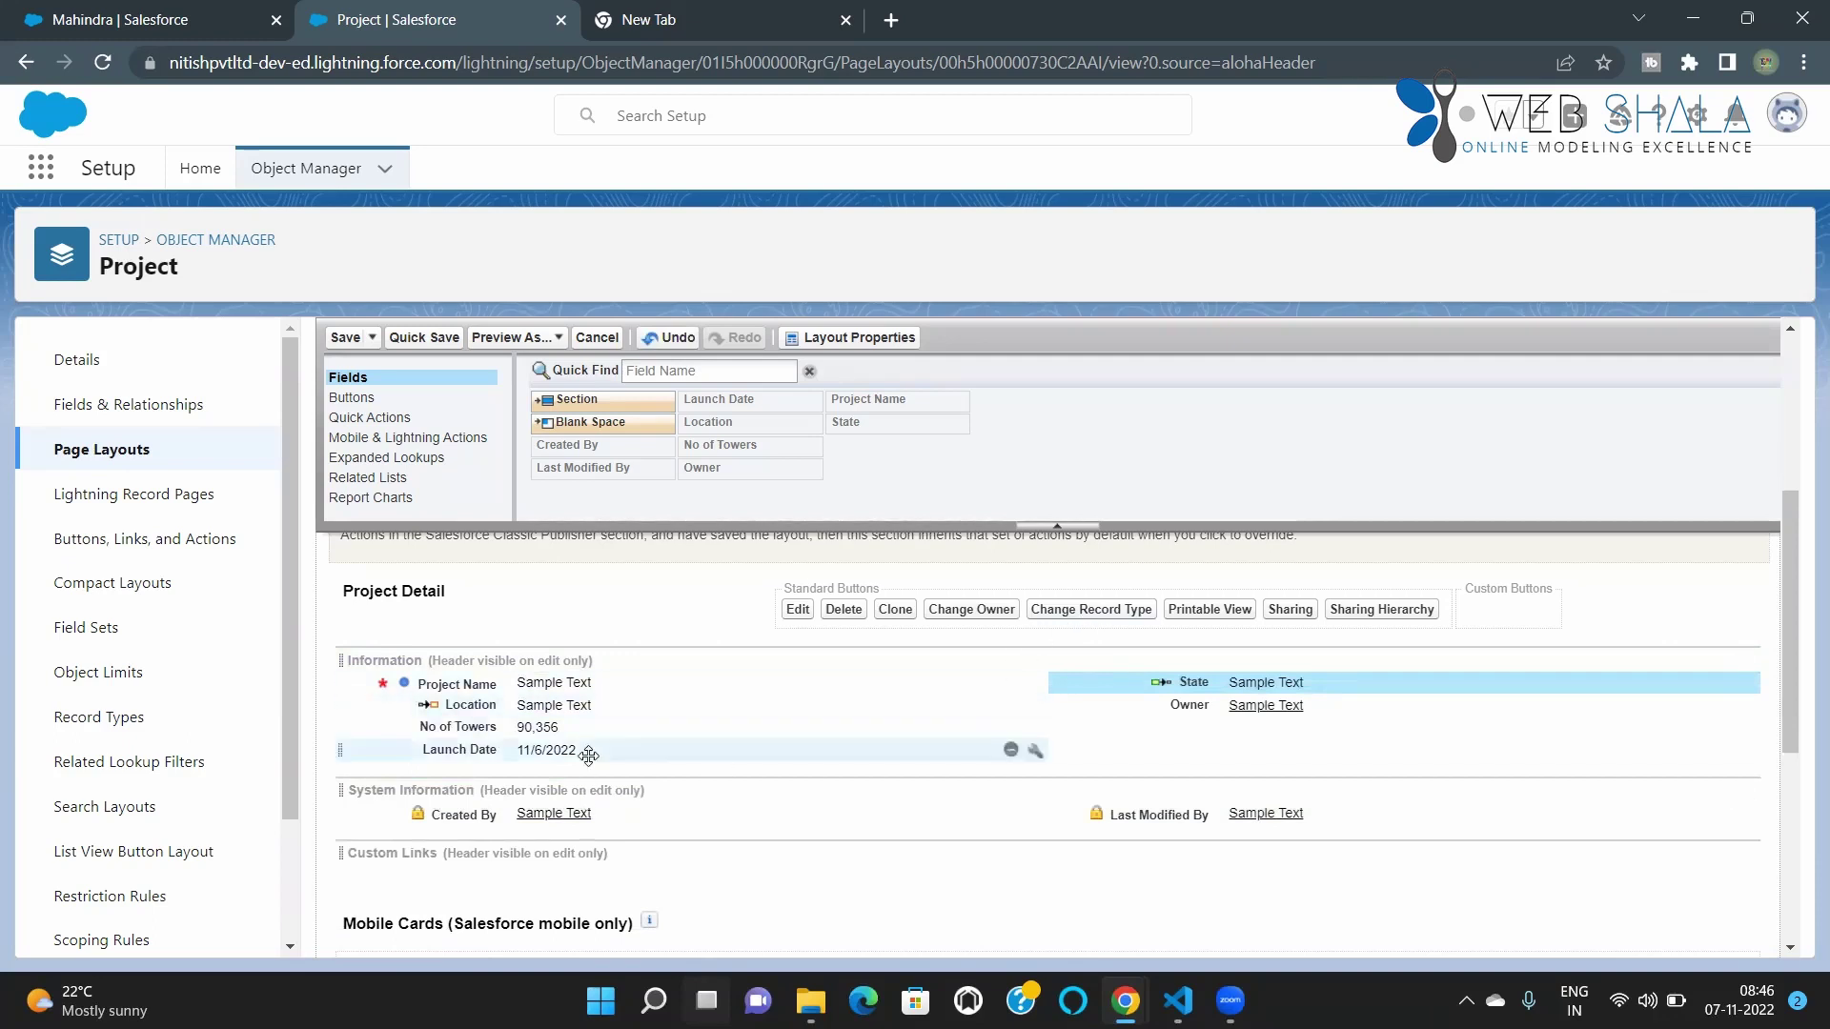
{"action": "left_click_drag", "start_coordinate": [531, 708], "coordinate": [1148, 705]}
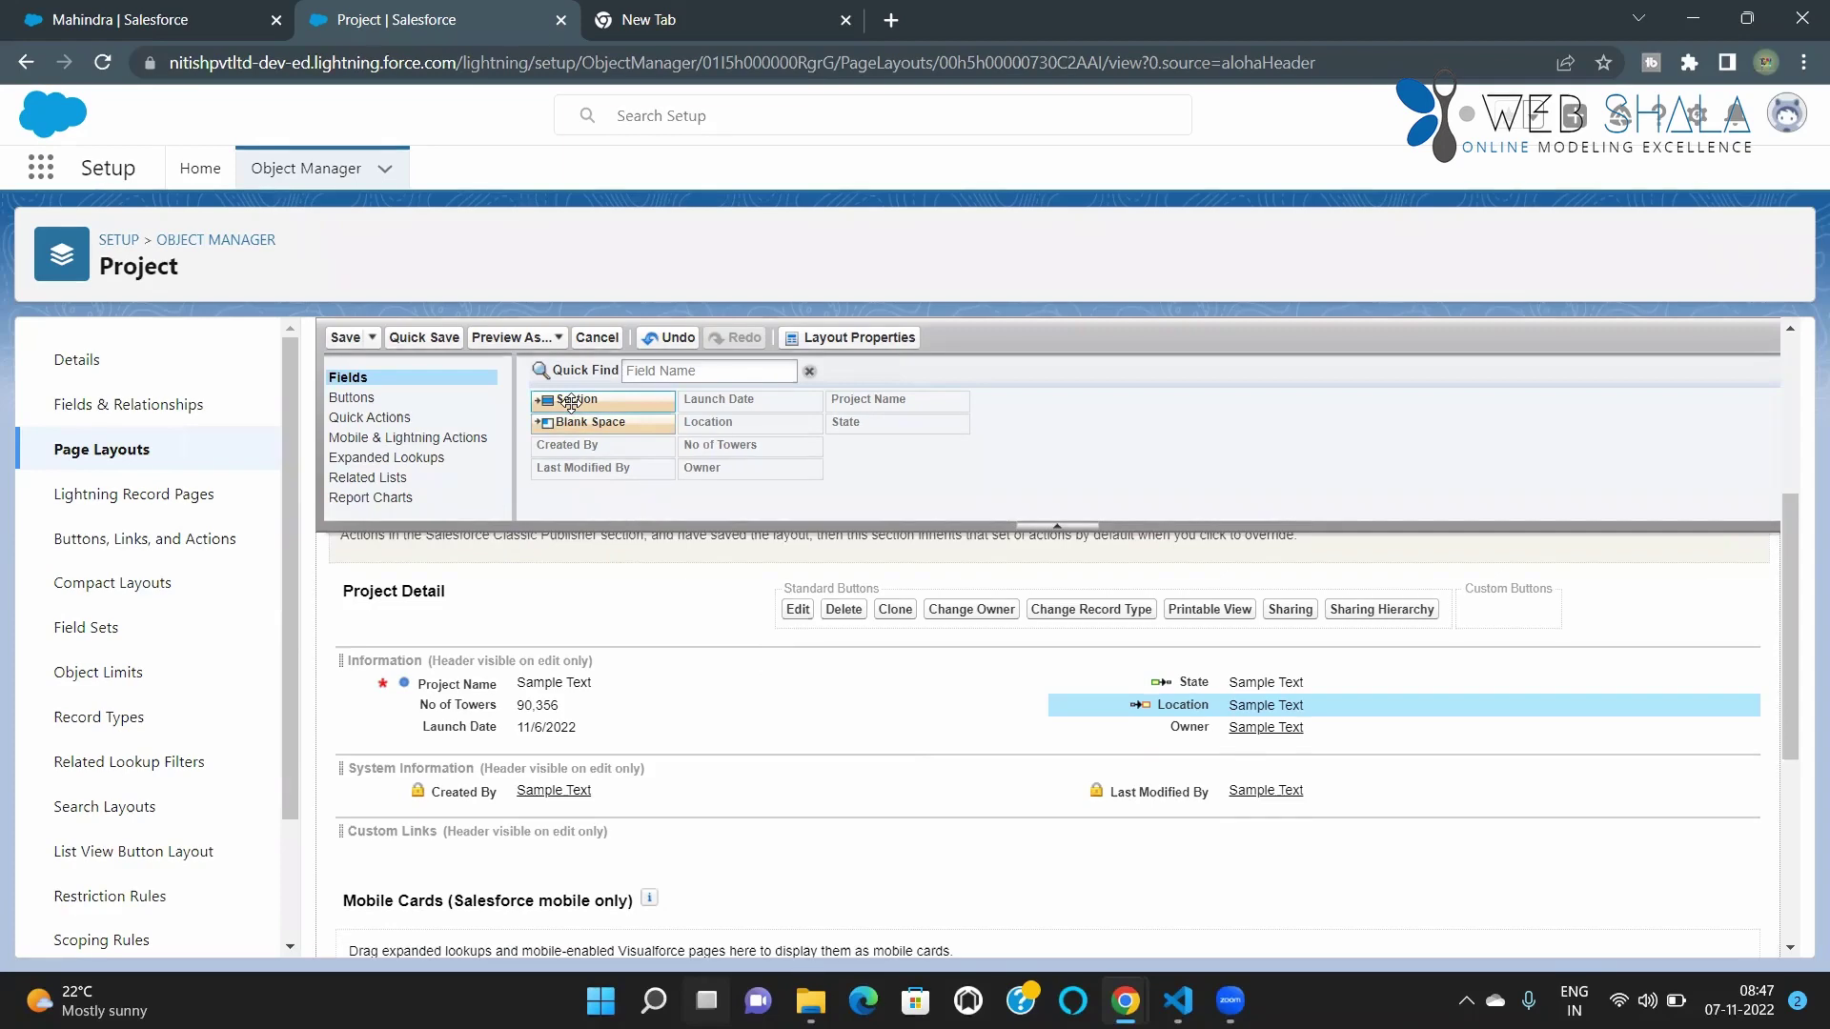
Add a two-column section named Address to the layout, between the Information and System Information sections
{"action": "left_click_drag", "start_coordinate": [571, 402], "coordinate": [1143, 739]}
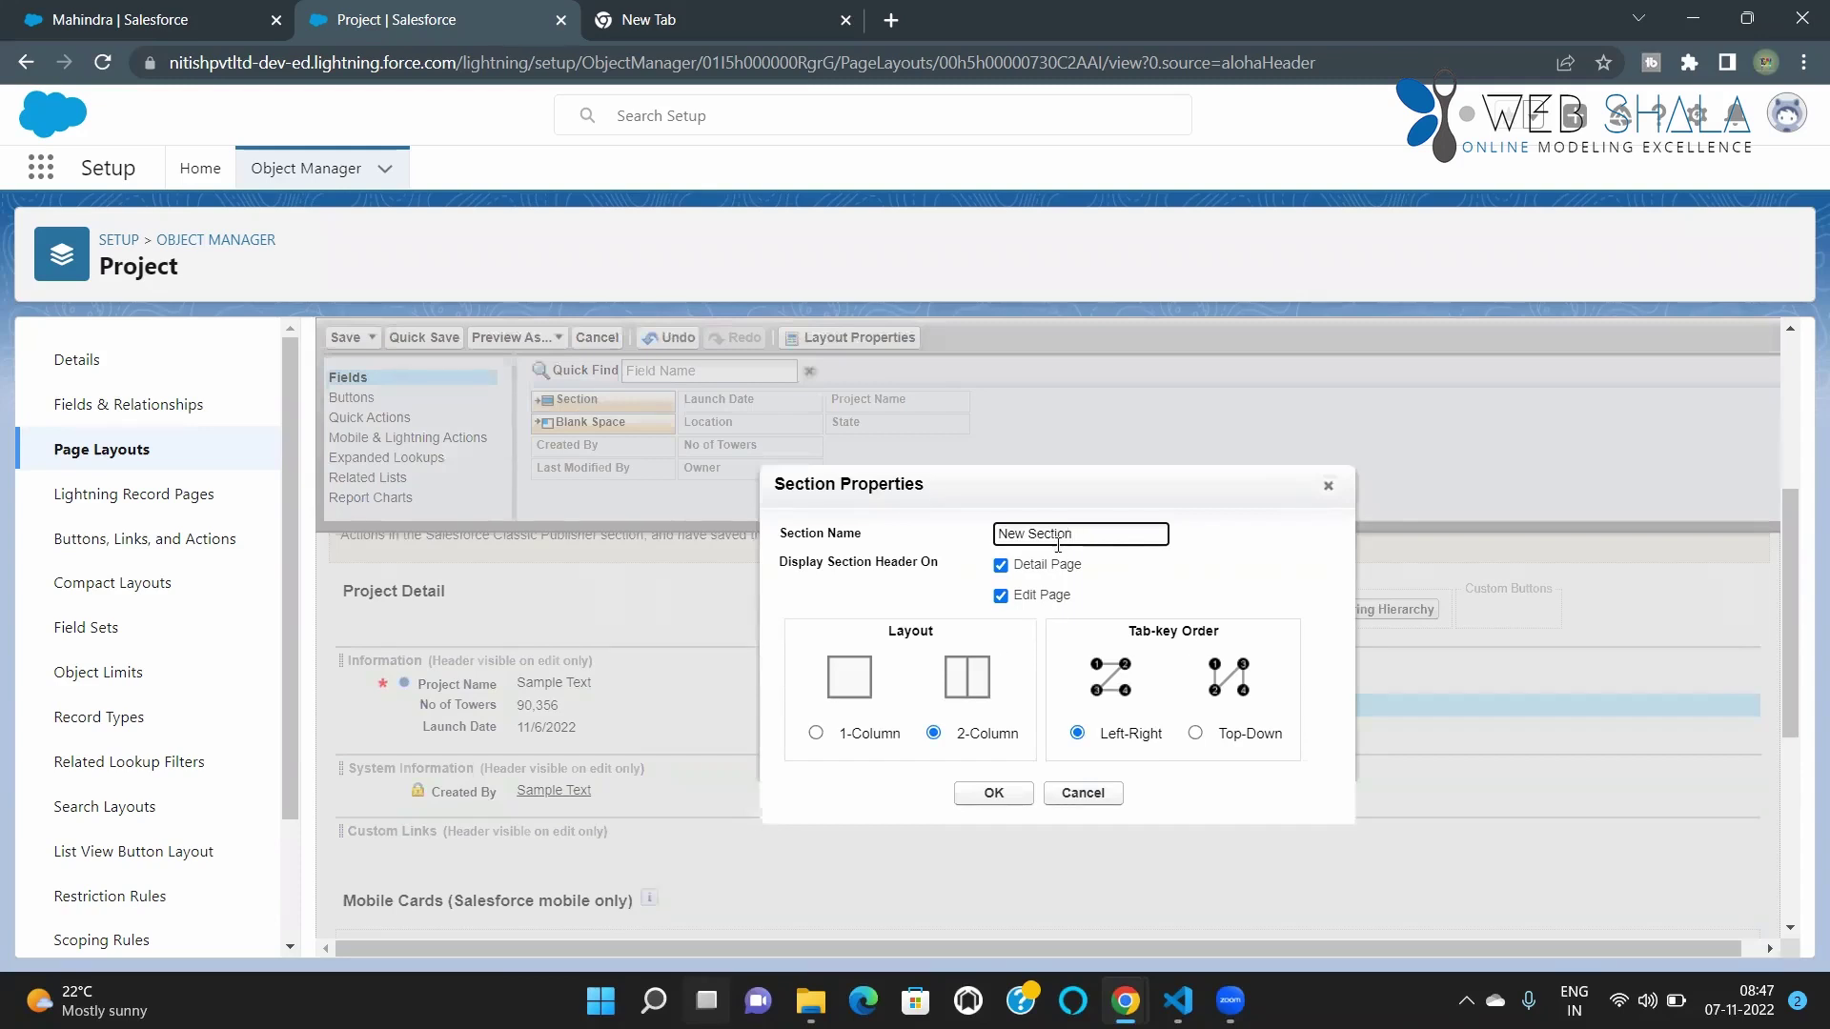
{"action": "key", "text": "BackSpace"}
{"action": "key", "text": "BackSpace"}
{"action": "key", "text": "BackSpace"}
{"action": "key", "text": "BackSpace"}
{"action": "key", "text": "BackSpace"}
{"action": "key", "text": "BackSpace"}
{"action": "key", "text": "BackSpace"}
{"action": "key", "text": "BackSpace"}
{"action": "key", "text": "BackSpace"}
{"action": "key", "text": "BackSpace"}
{"action": "key", "text": "BackSpace"}
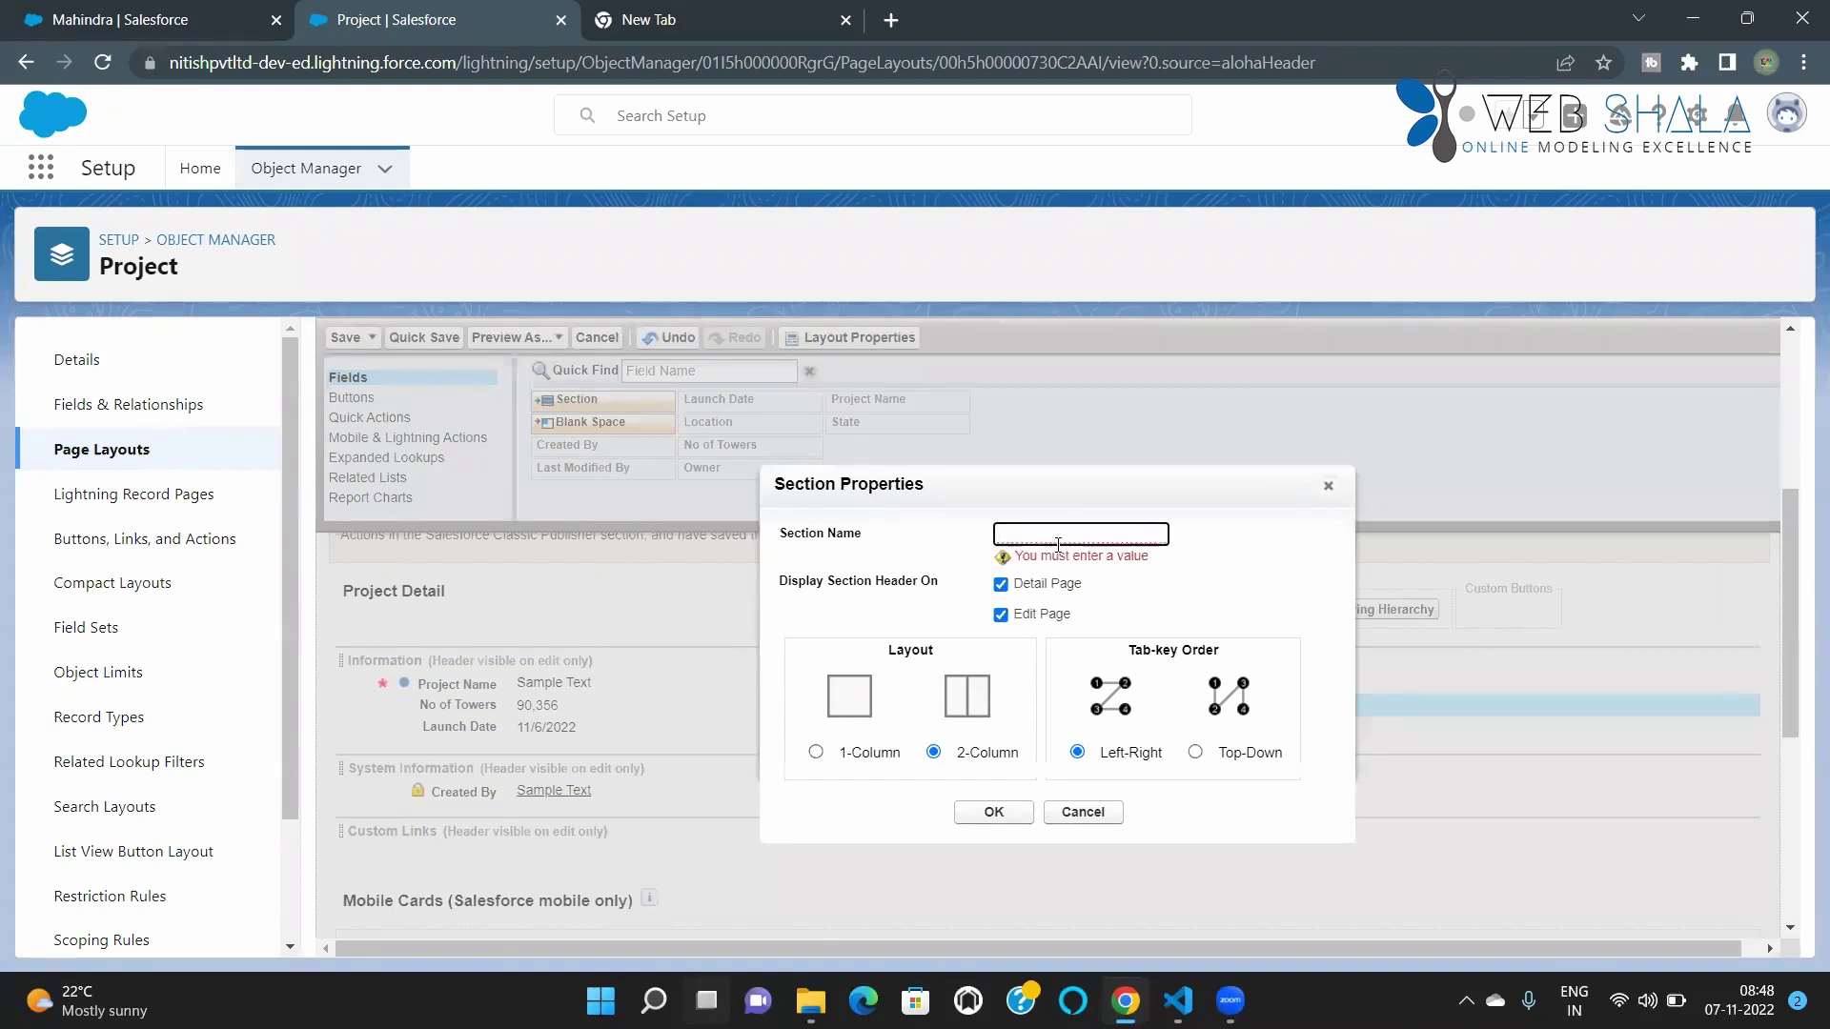
{"action": "type", "text": "Address"}
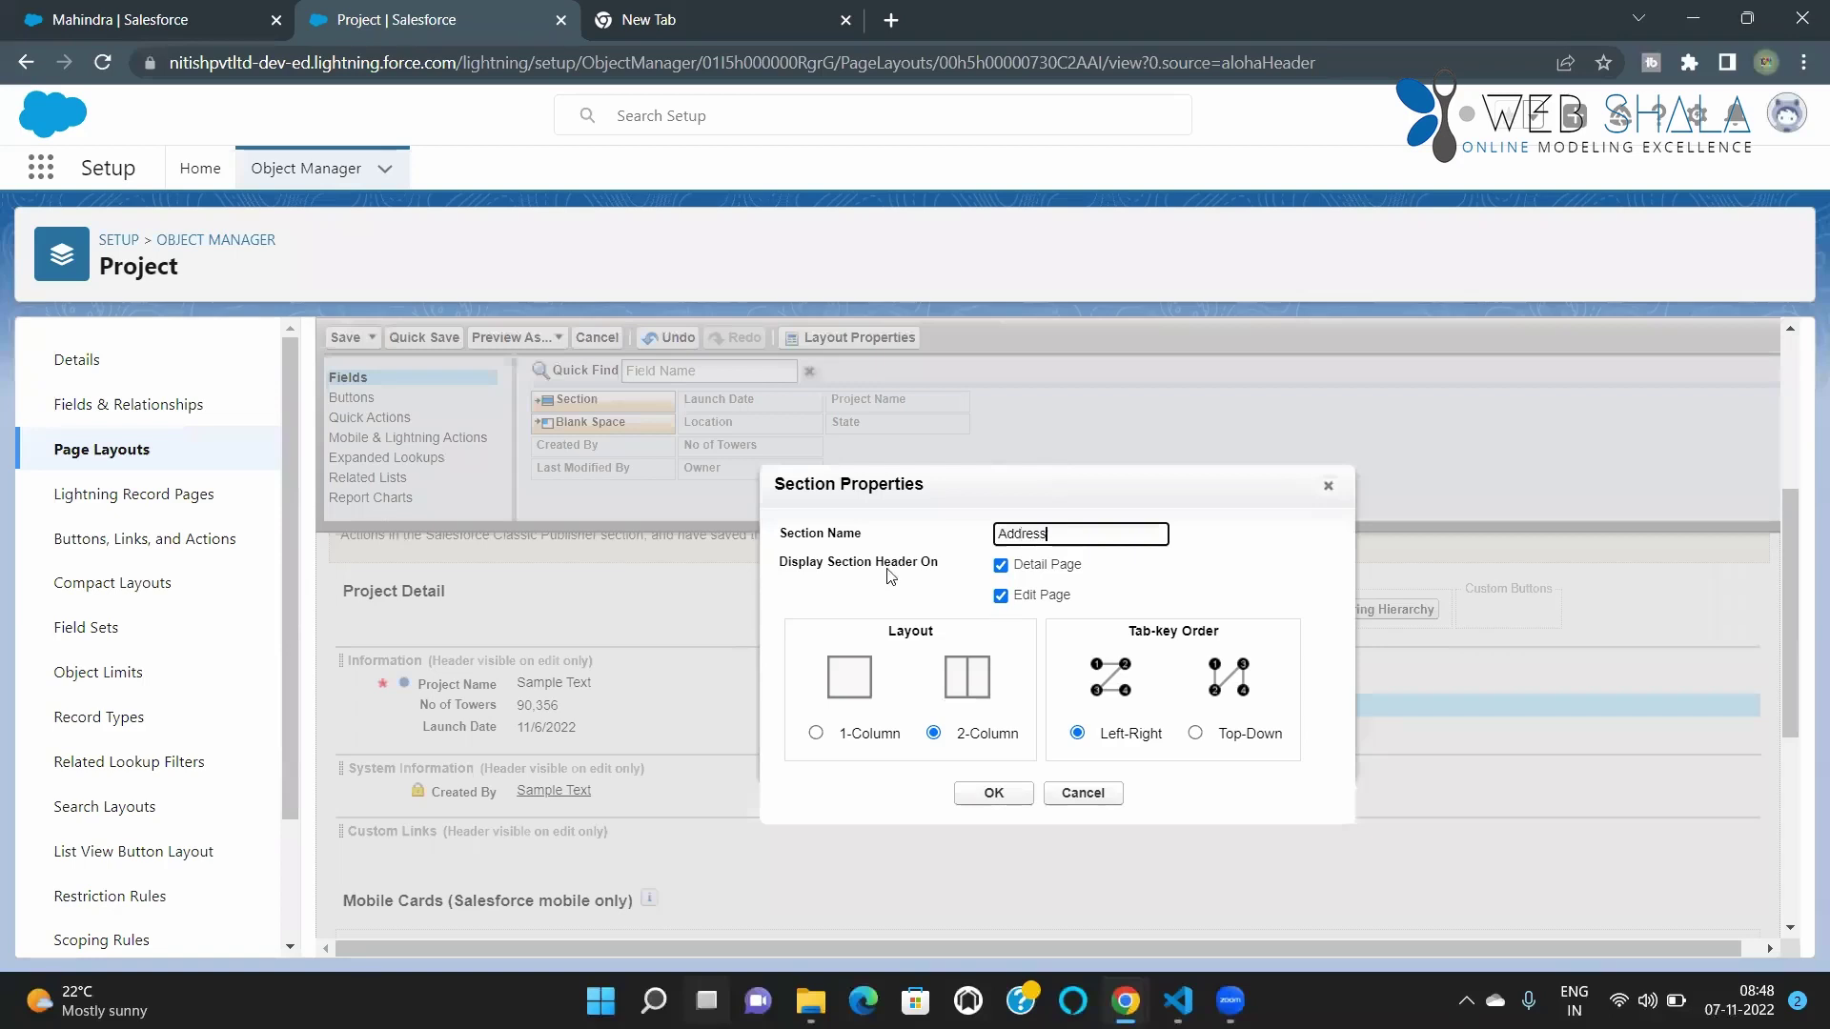
{"action": "left_click", "coordinate": [991, 794]}
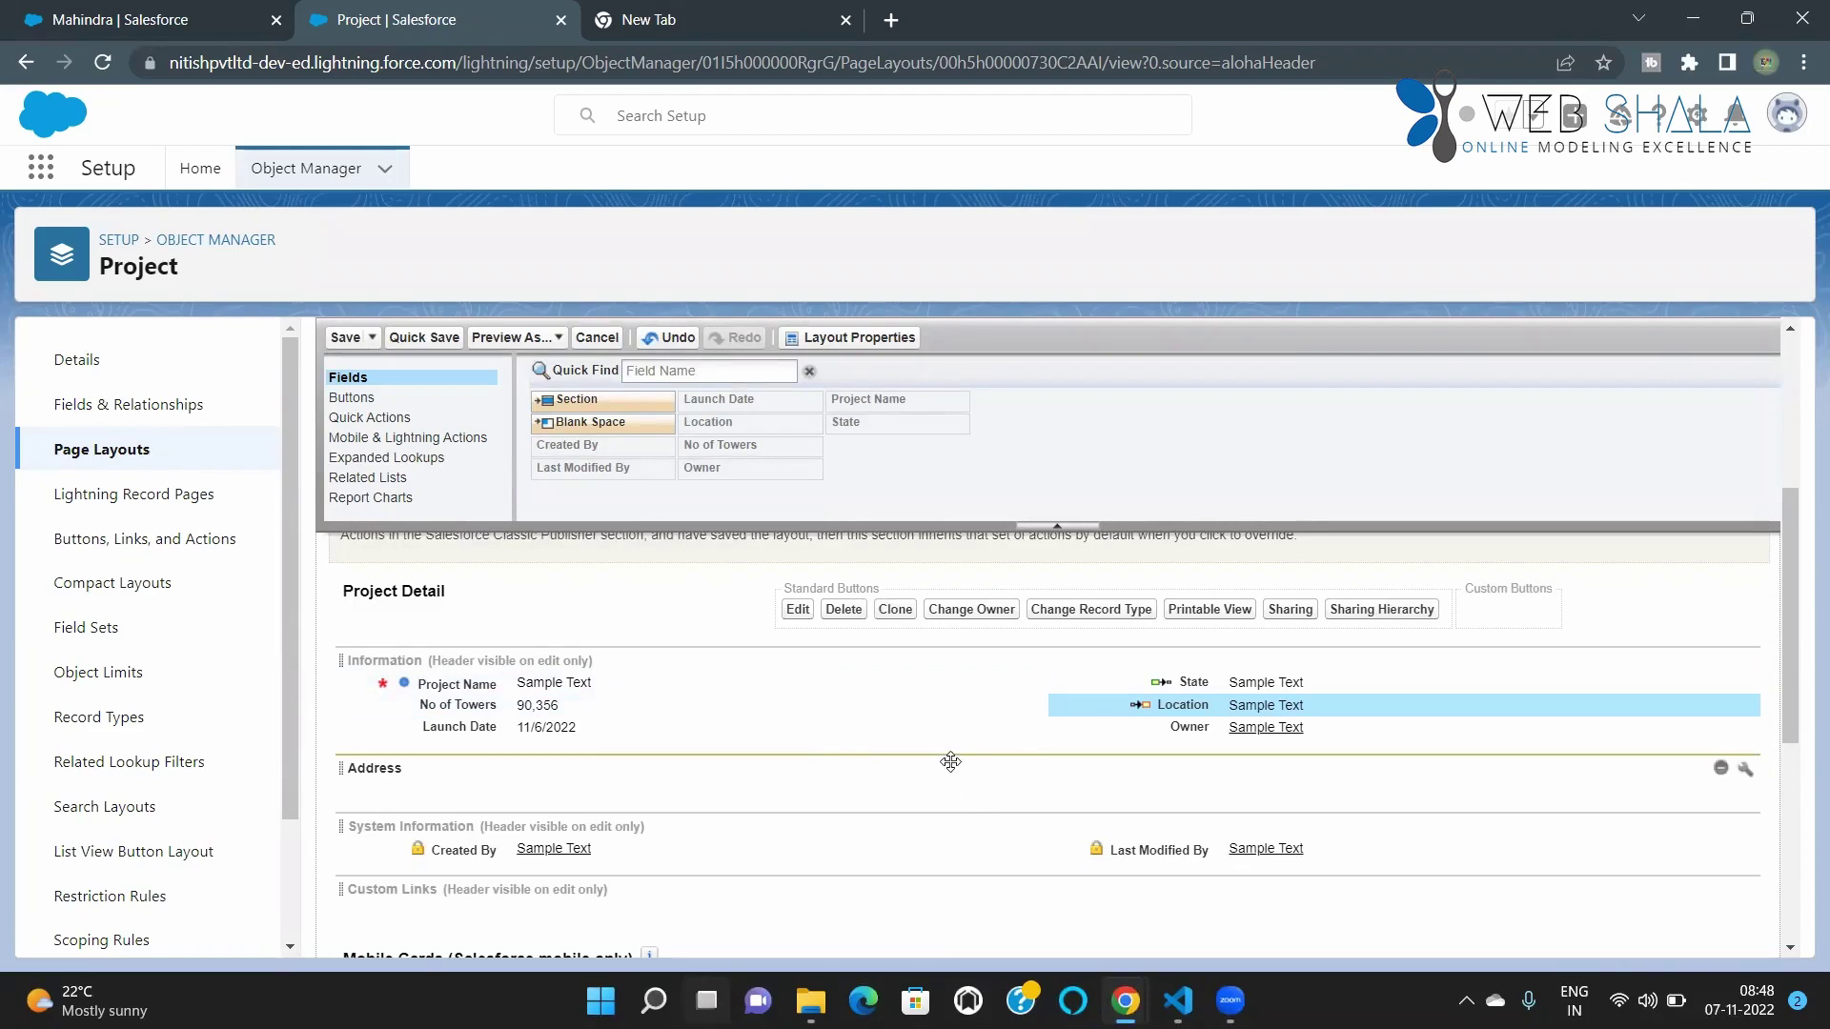
Move State into the first column and Location into the second column of the Address section
{"action": "scroll", "coordinate": [959, 726], "scroll_direction": "down", "scroll_amount": 1}
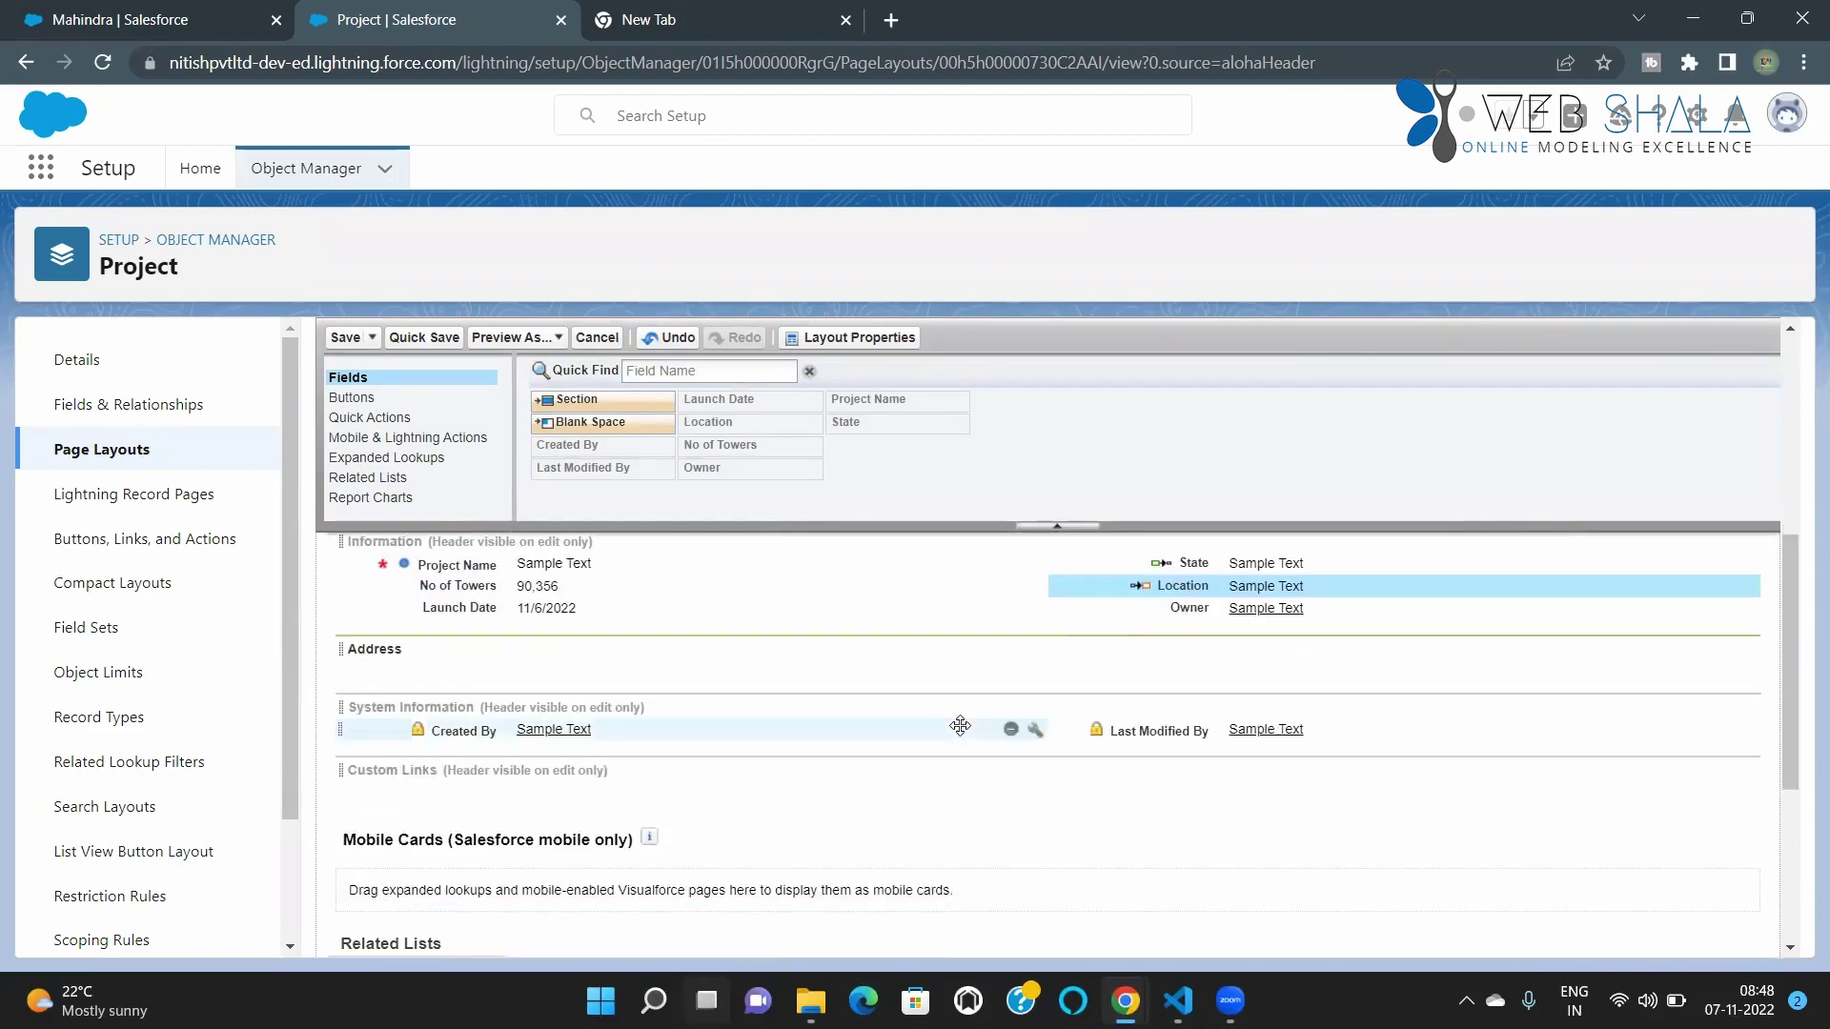
{"action": "scroll", "coordinate": [959, 726], "scroll_direction": "up", "scroll_amount": 1}
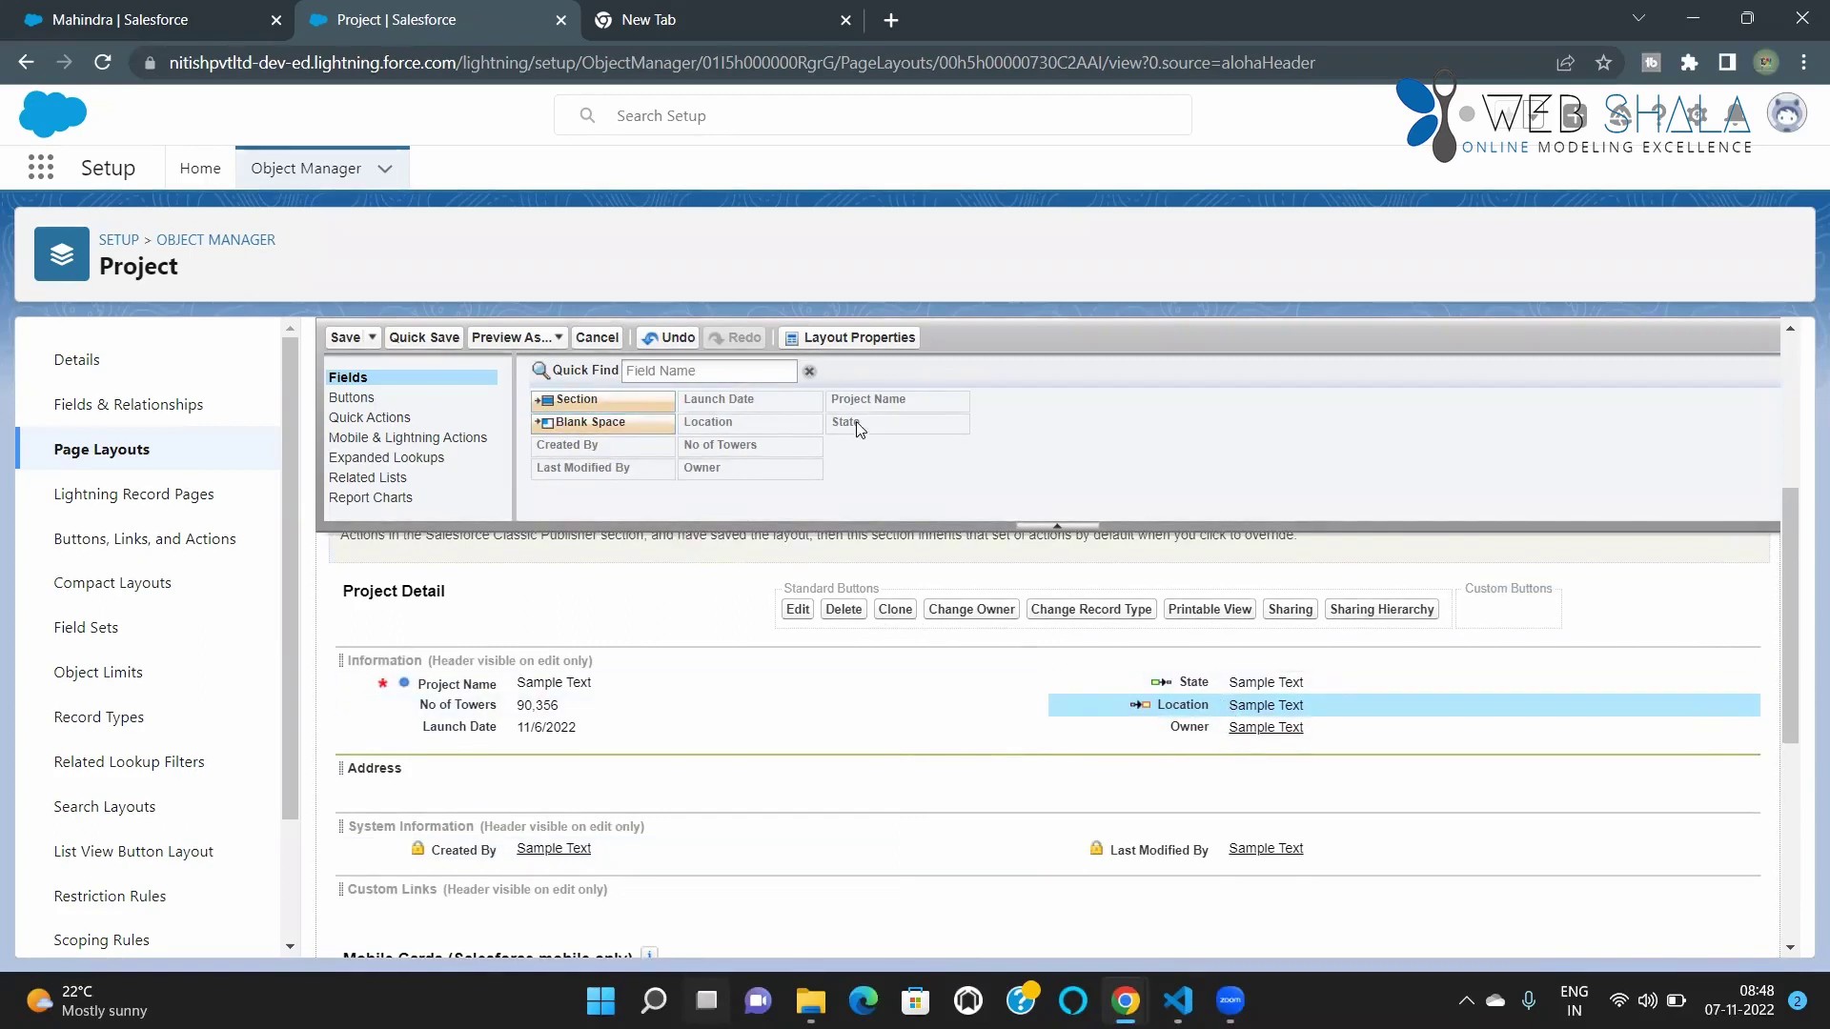
{"action": "mouse_move", "coordinate": [859, 431]}
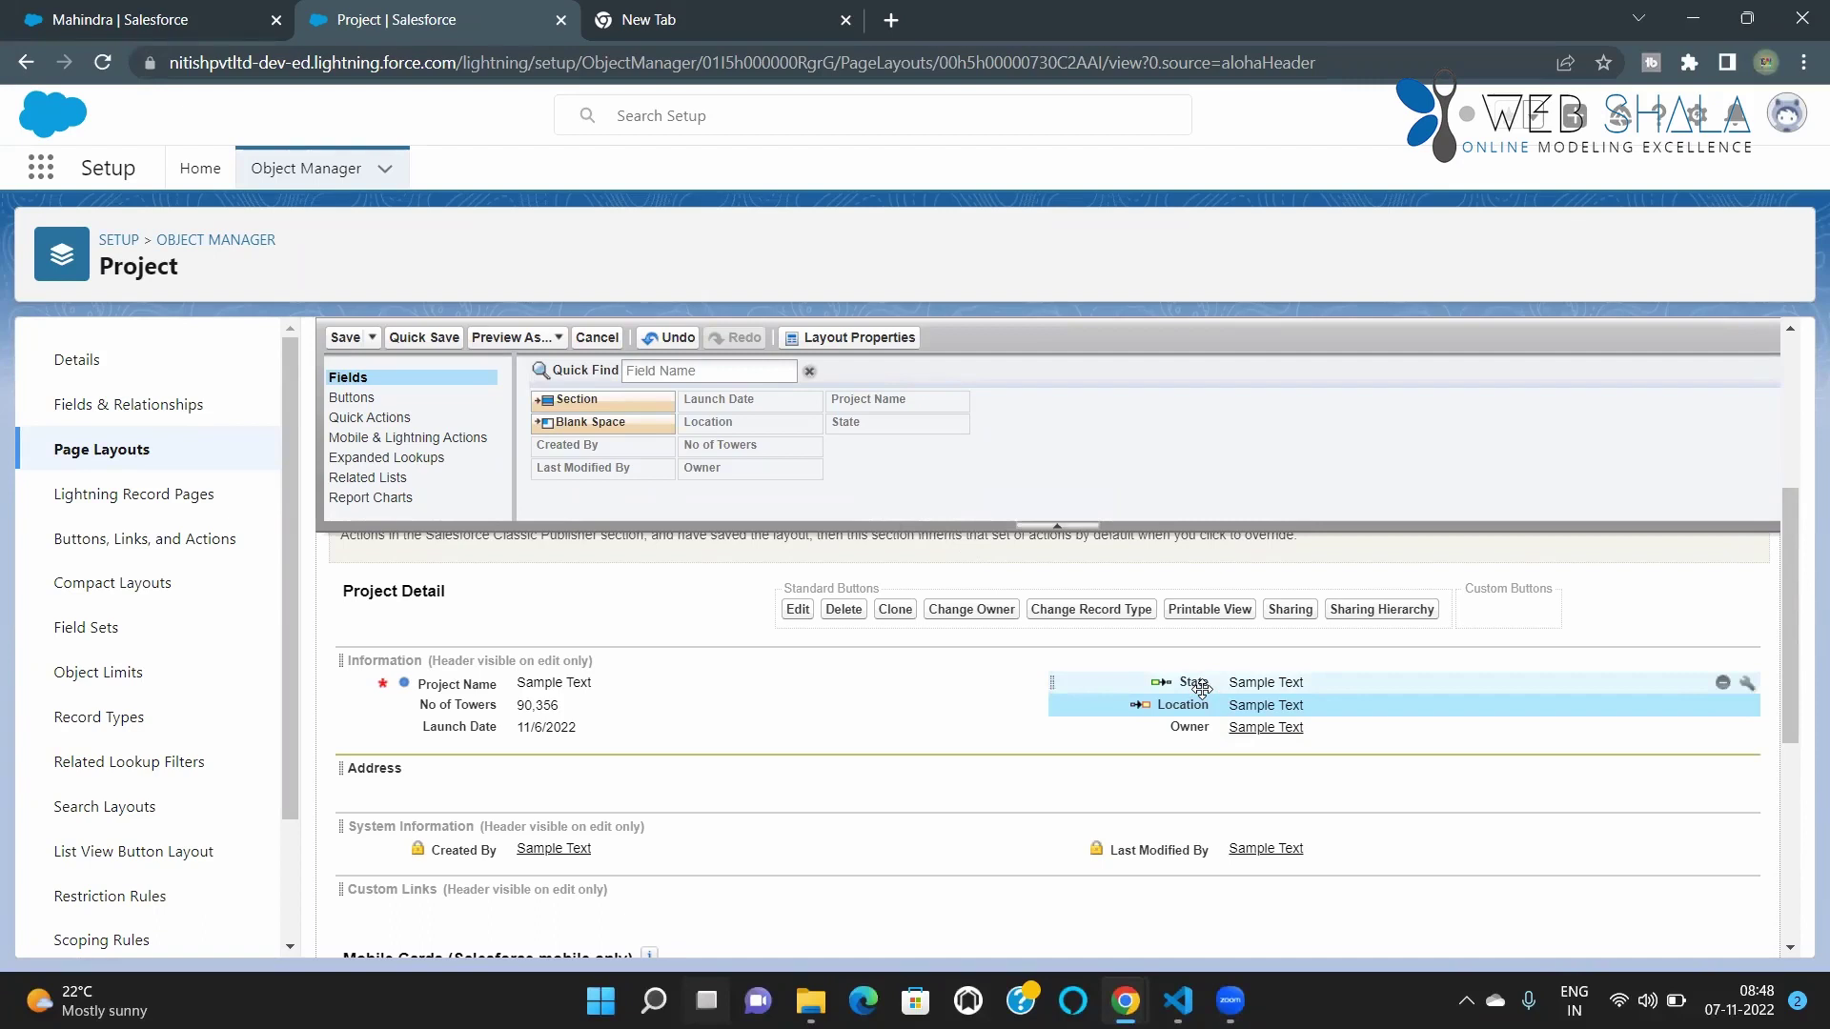
{"action": "left_click_drag", "start_coordinate": [1201, 688], "coordinate": [468, 780]}
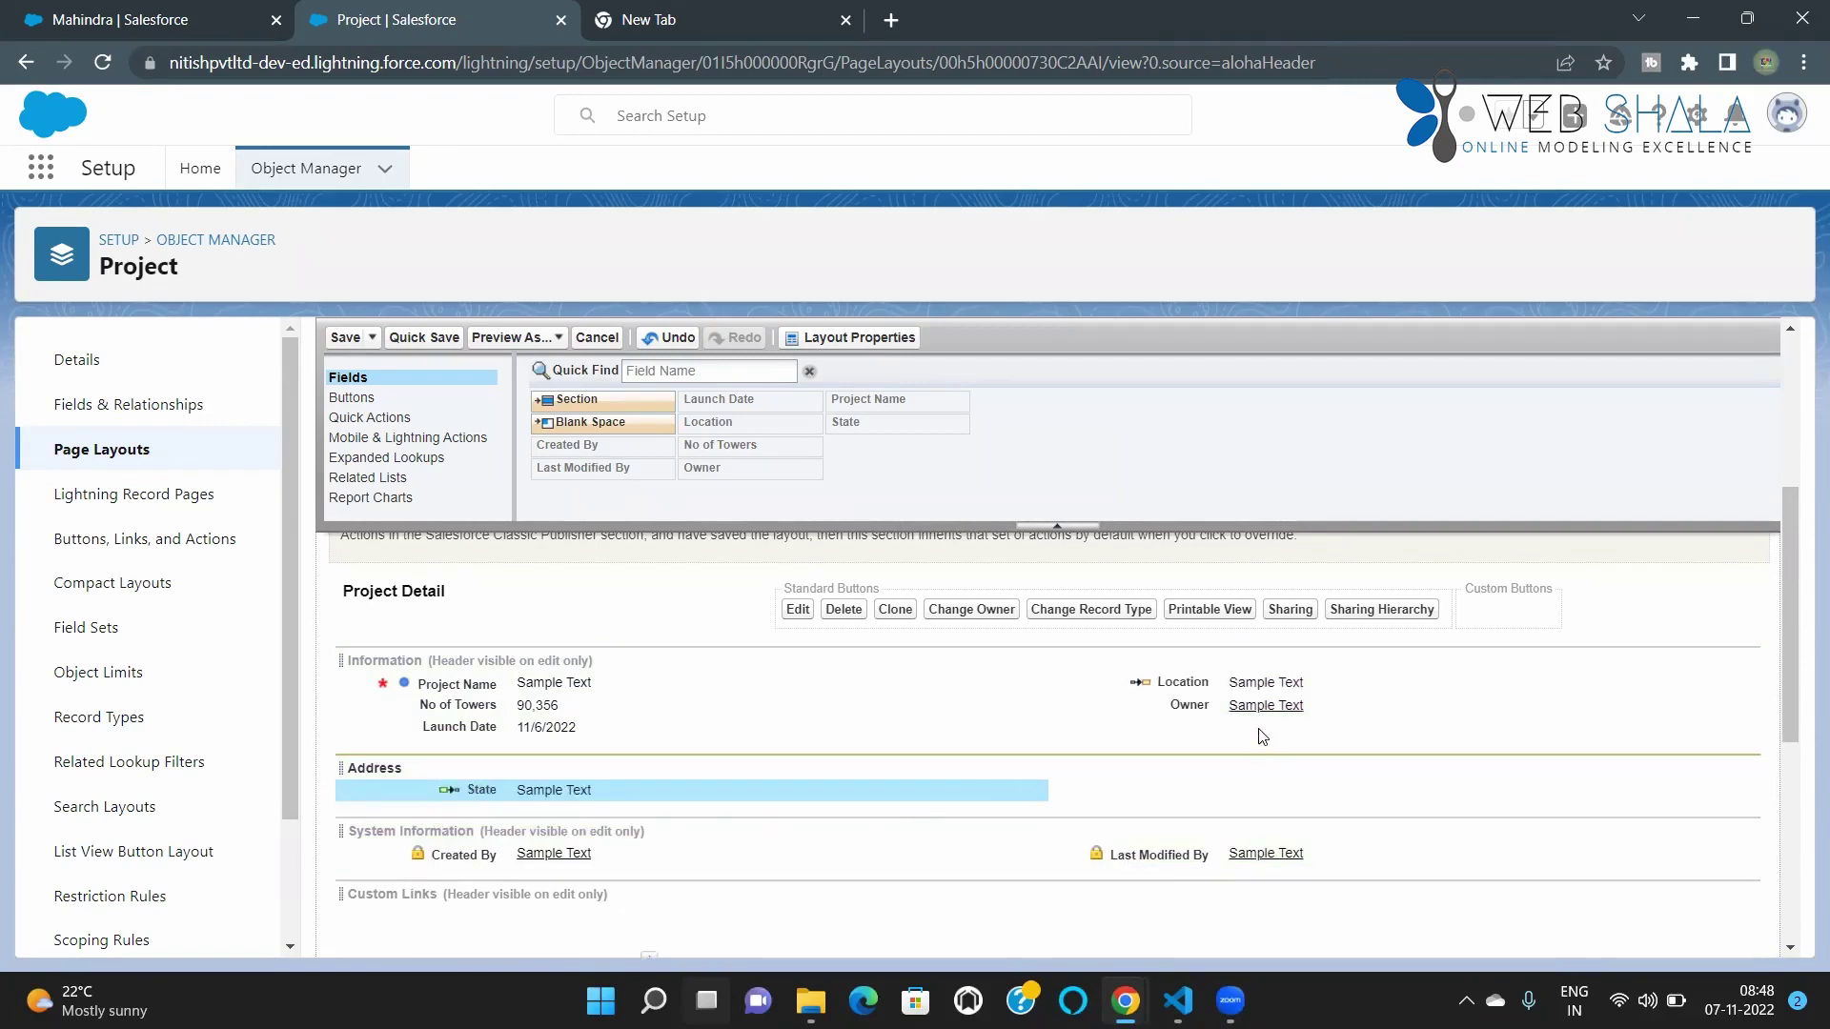
{"action": "left_click_drag", "start_coordinate": [1204, 686], "coordinate": [1187, 787]}
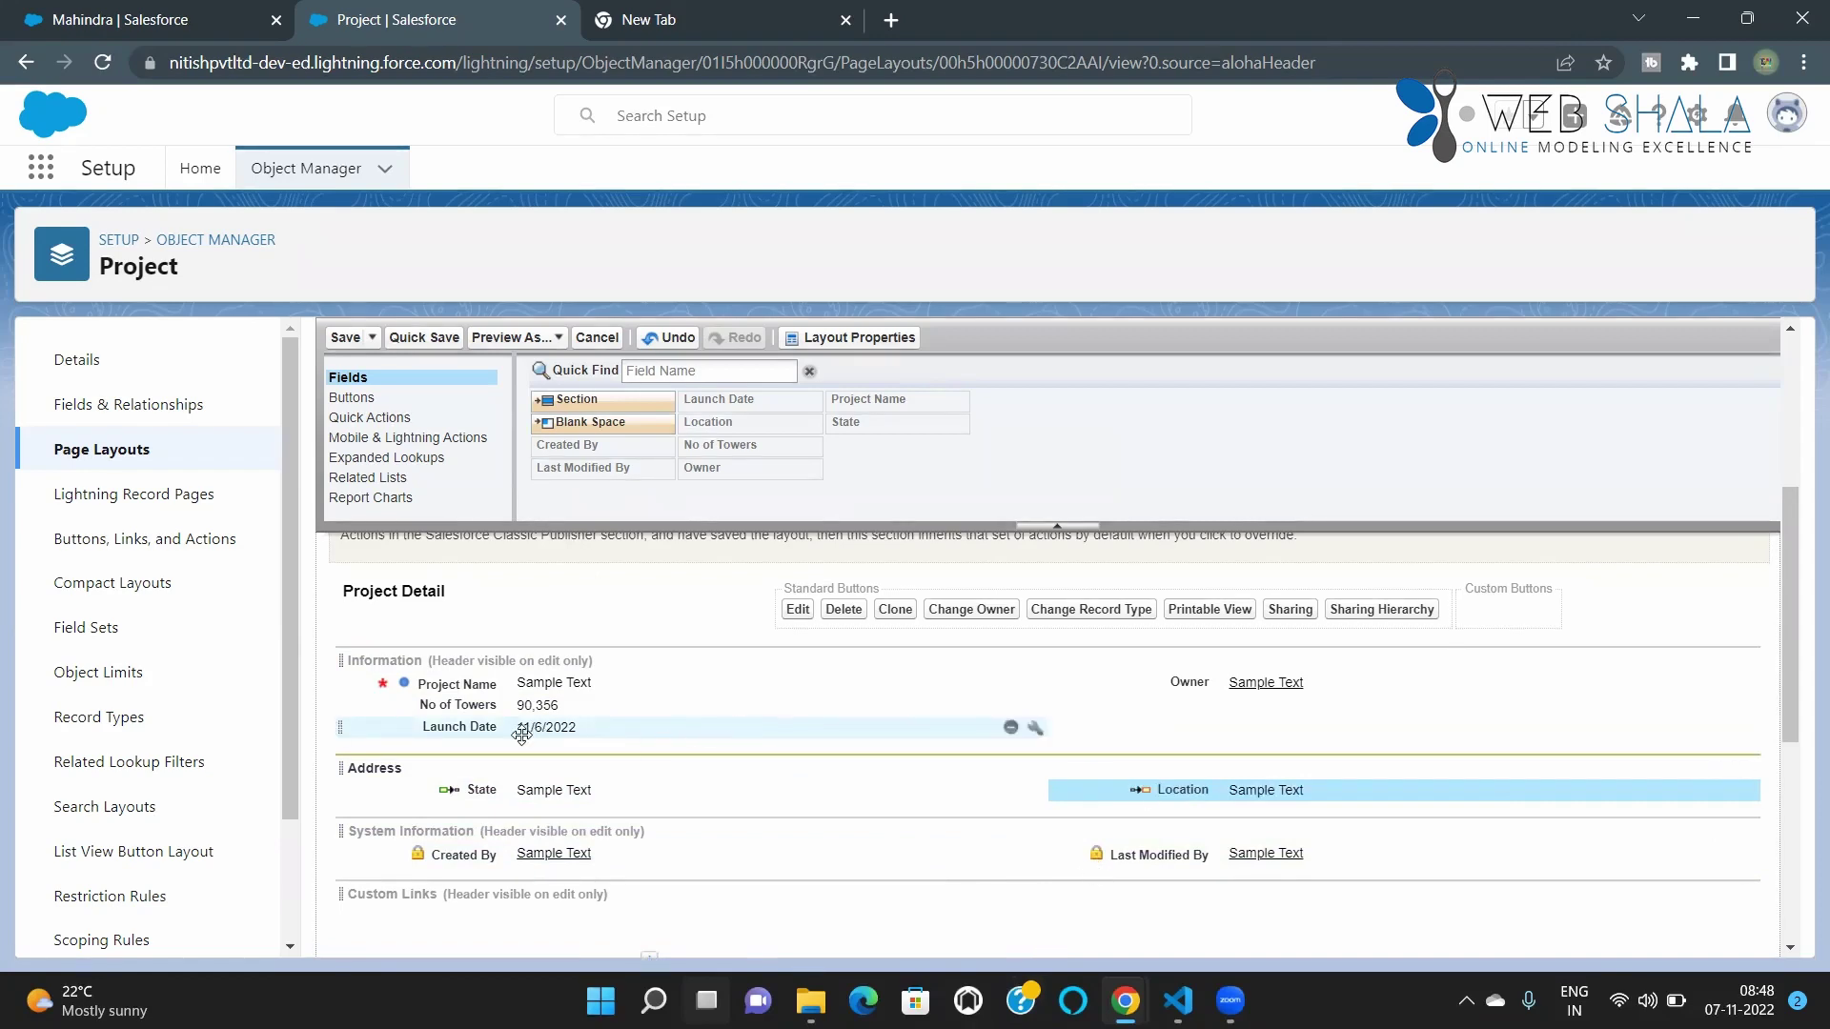
Move Launch Date below Owner in the second column of the Information section, and save the layout
{"action": "left_click_drag", "start_coordinate": [500, 727], "coordinate": [1149, 729]}
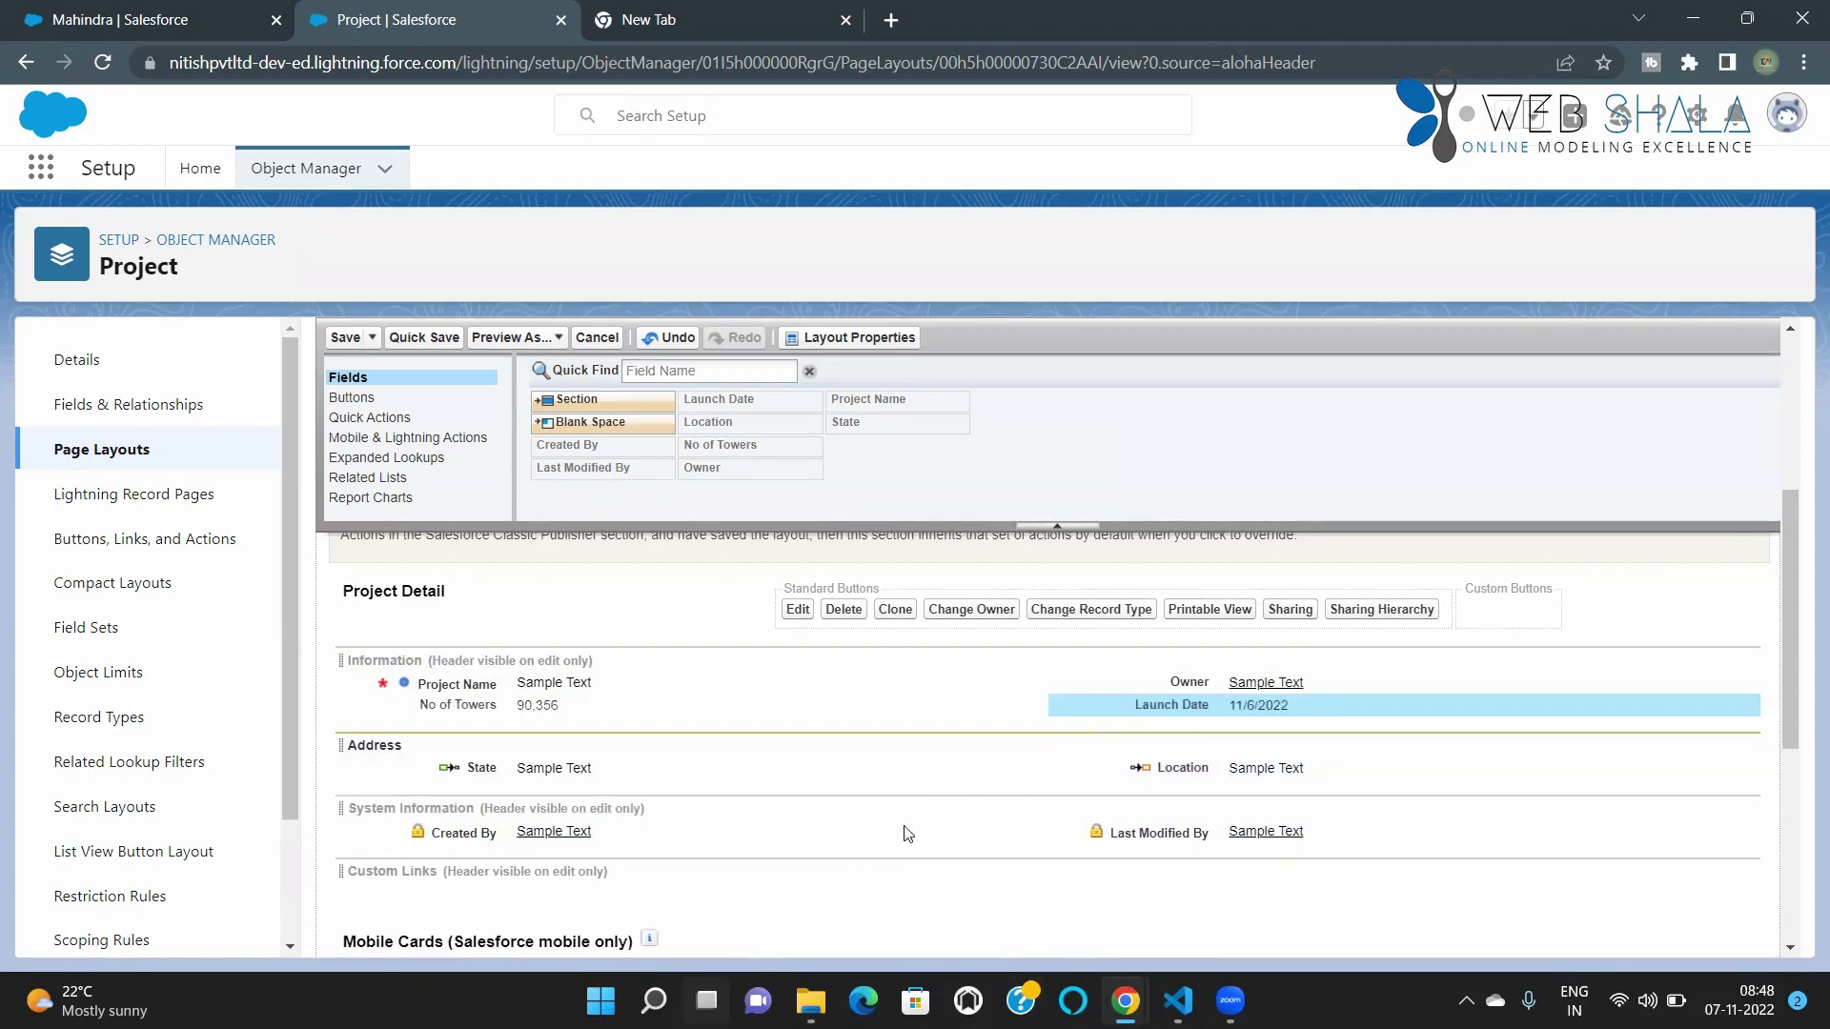
{"action": "scroll", "coordinate": [906, 858], "scroll_direction": "down", "scroll_amount": 3}
{"action": "scroll", "coordinate": [907, 859], "scroll_direction": "up", "scroll_amount": 1}
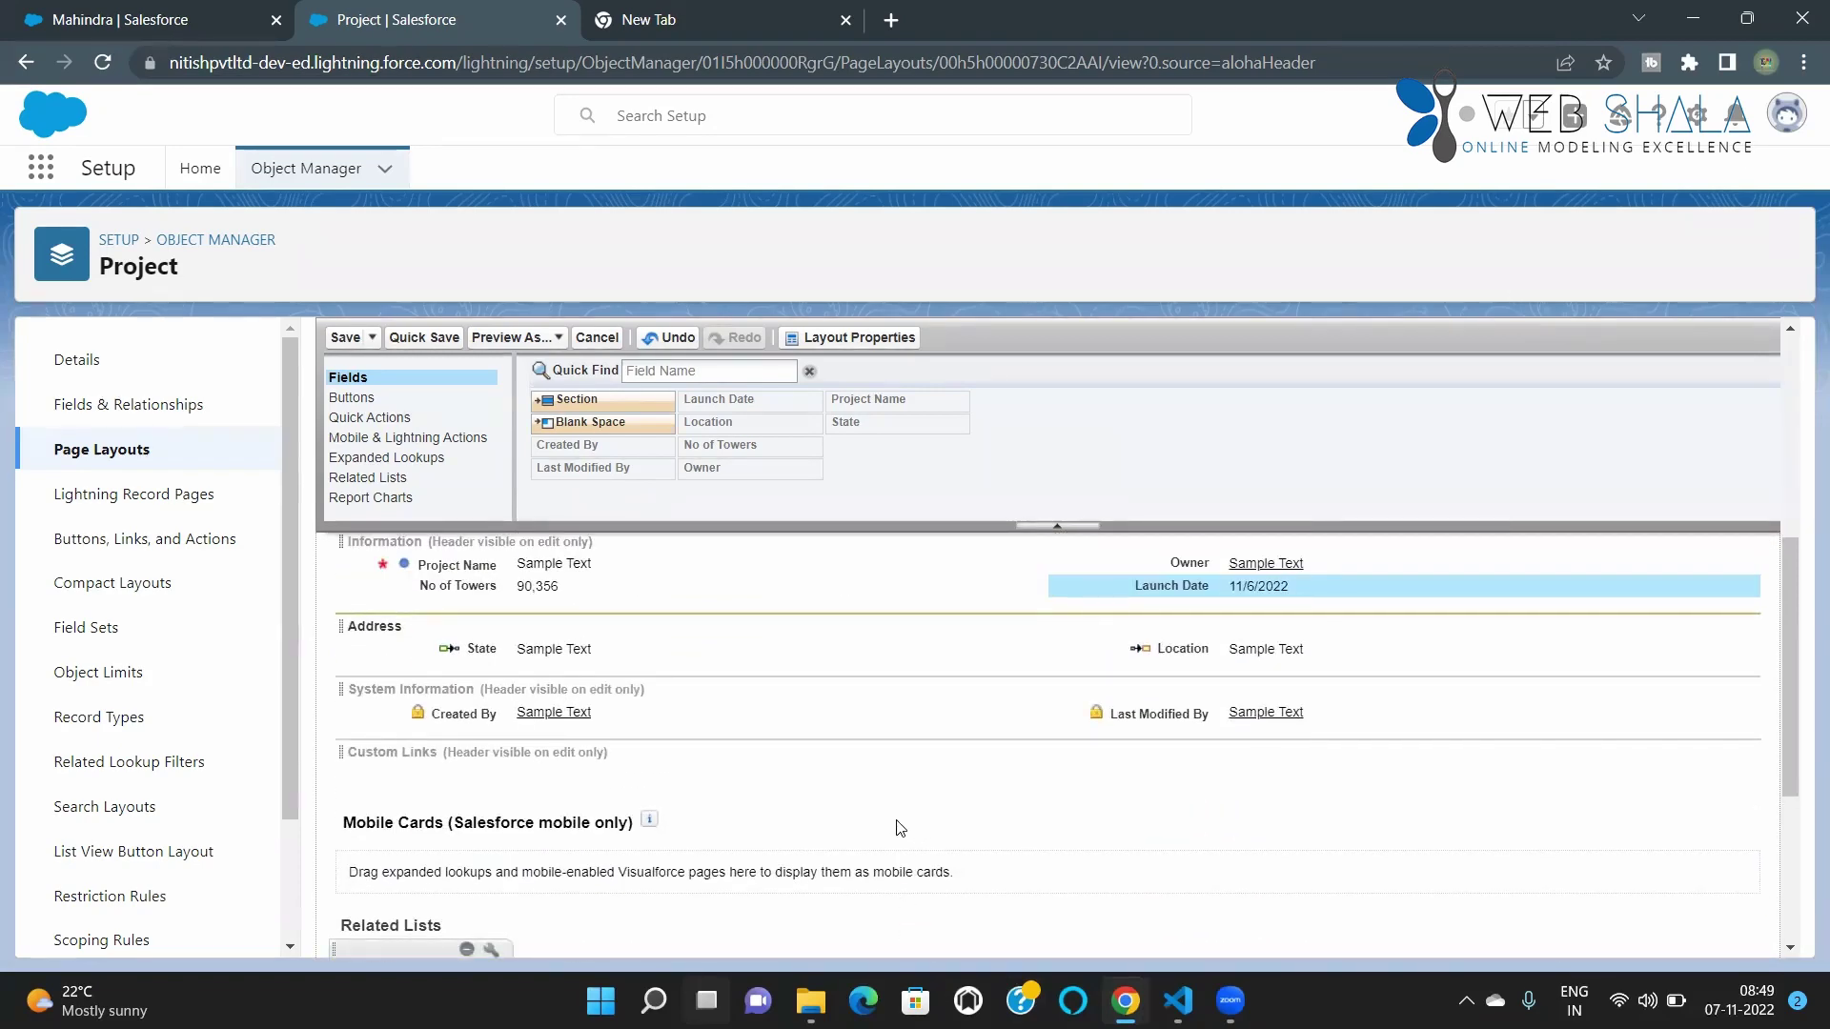
{"action": "scroll", "coordinate": [899, 829], "scroll_direction": "up", "scroll_amount": 1}
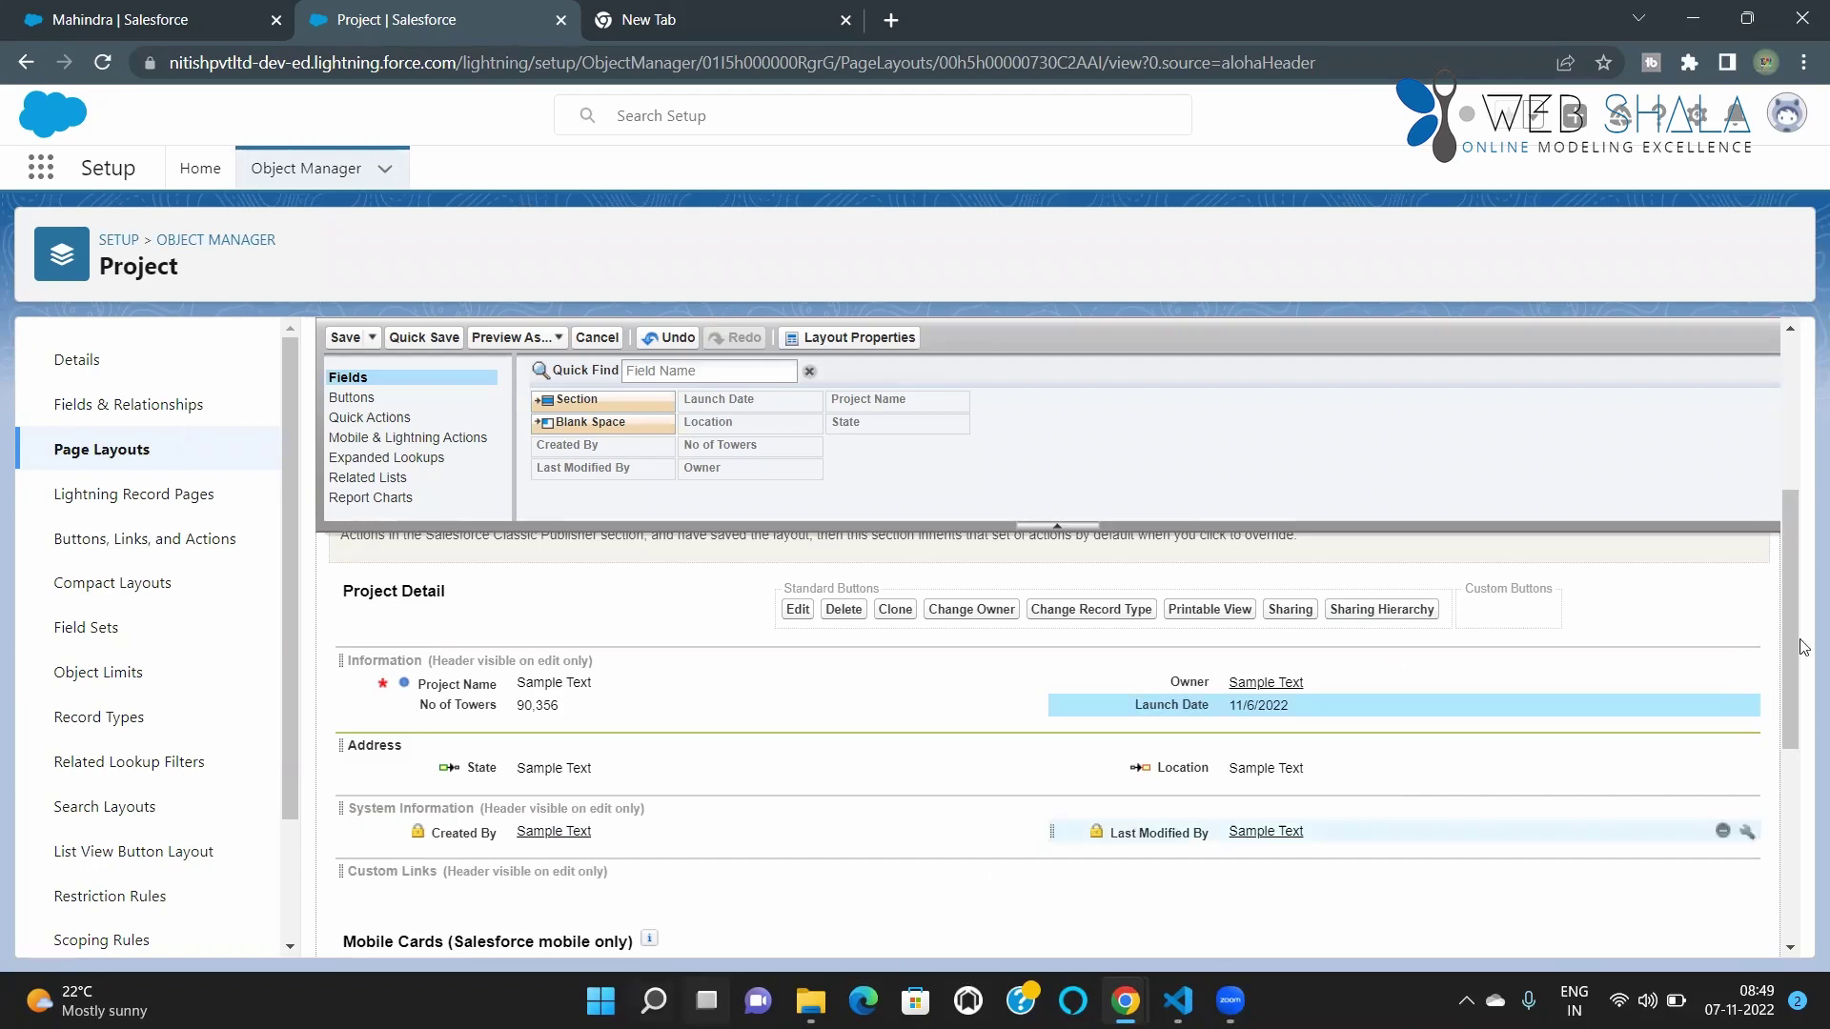
{"action": "left_click", "coordinate": [345, 341]}
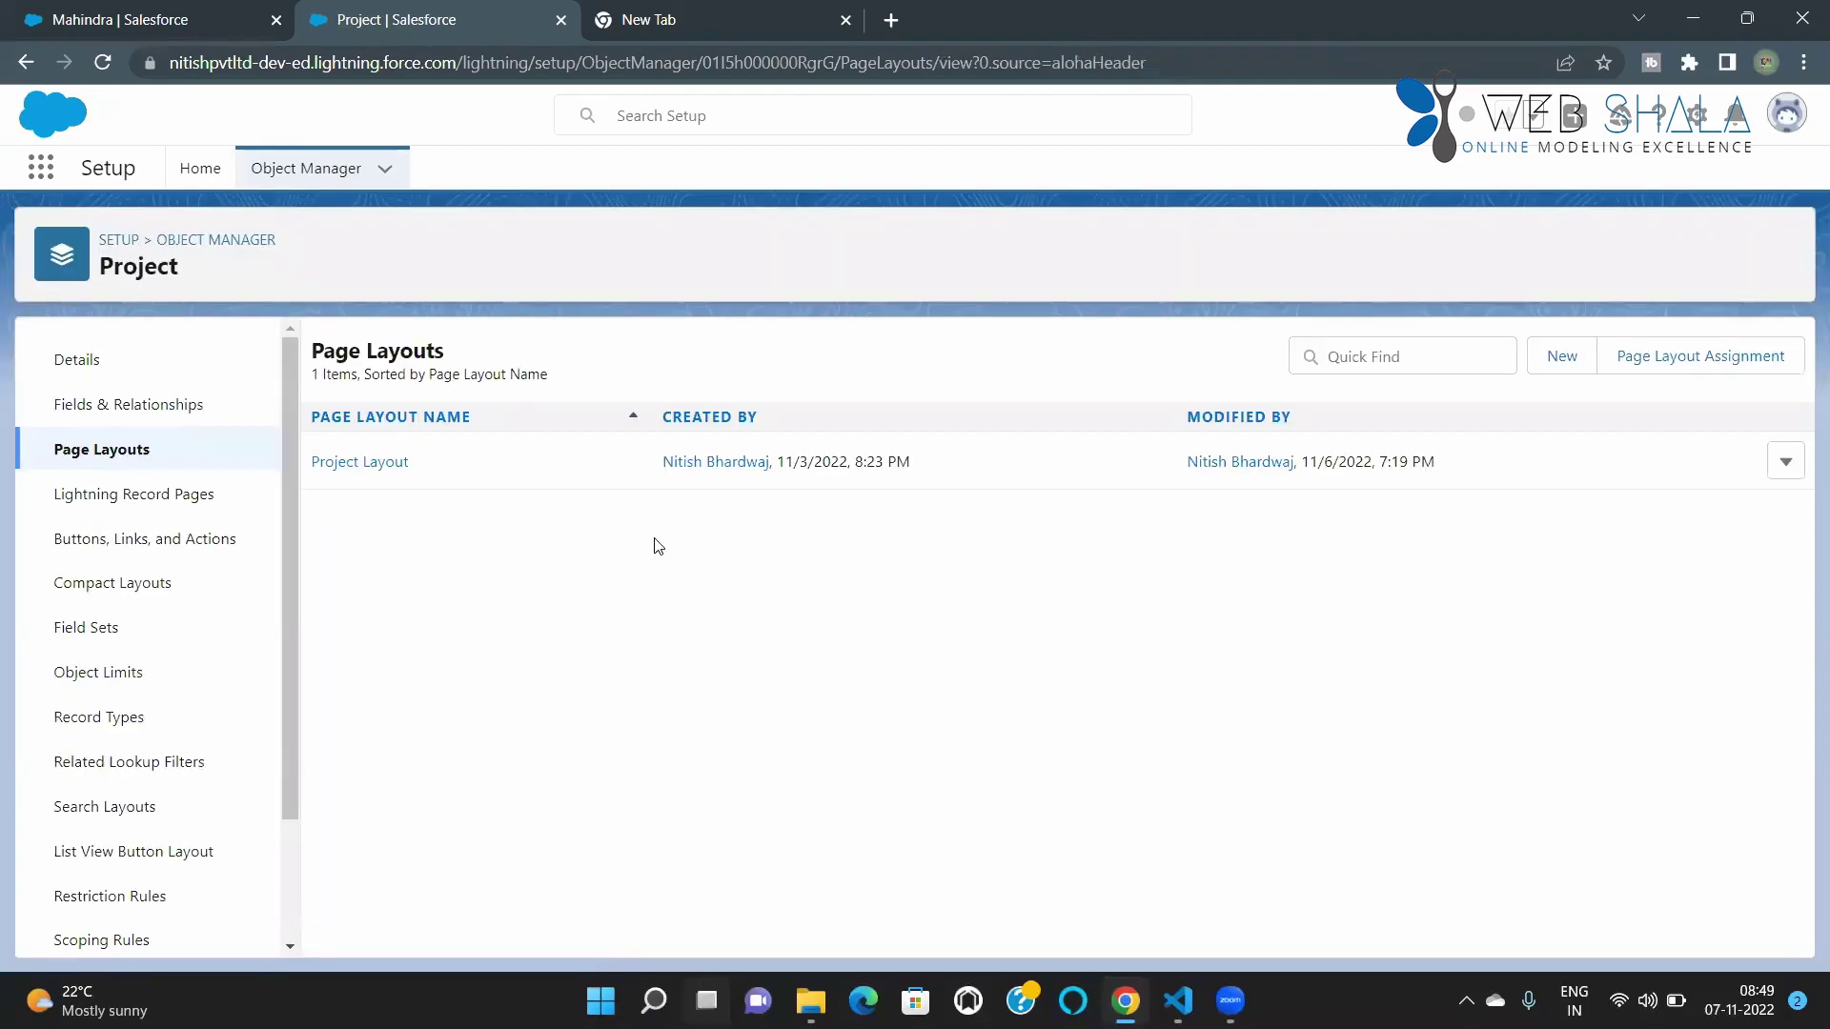
Reload the Mahindra project record, open its details for inline editing to review the new arrangement, and save without changing any values
{"action": "left_click", "coordinate": [93, 9]}
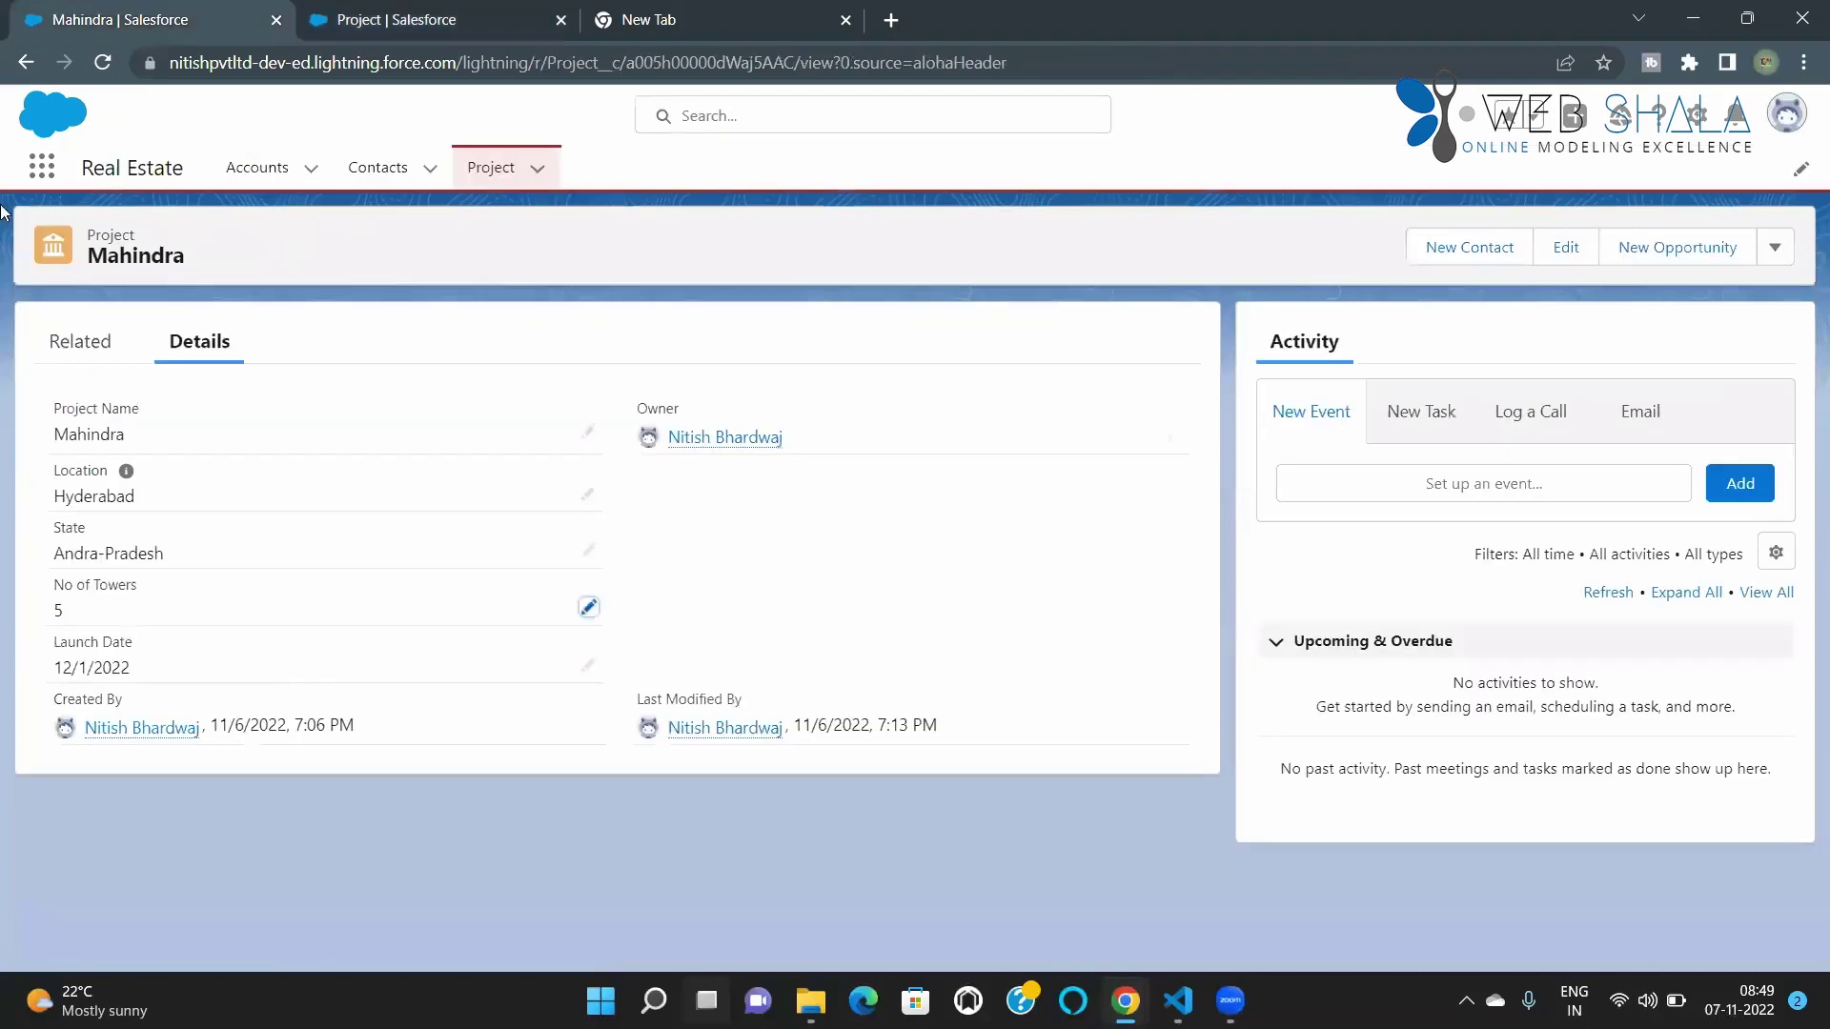
{"action": "left_click", "coordinate": [102, 63]}
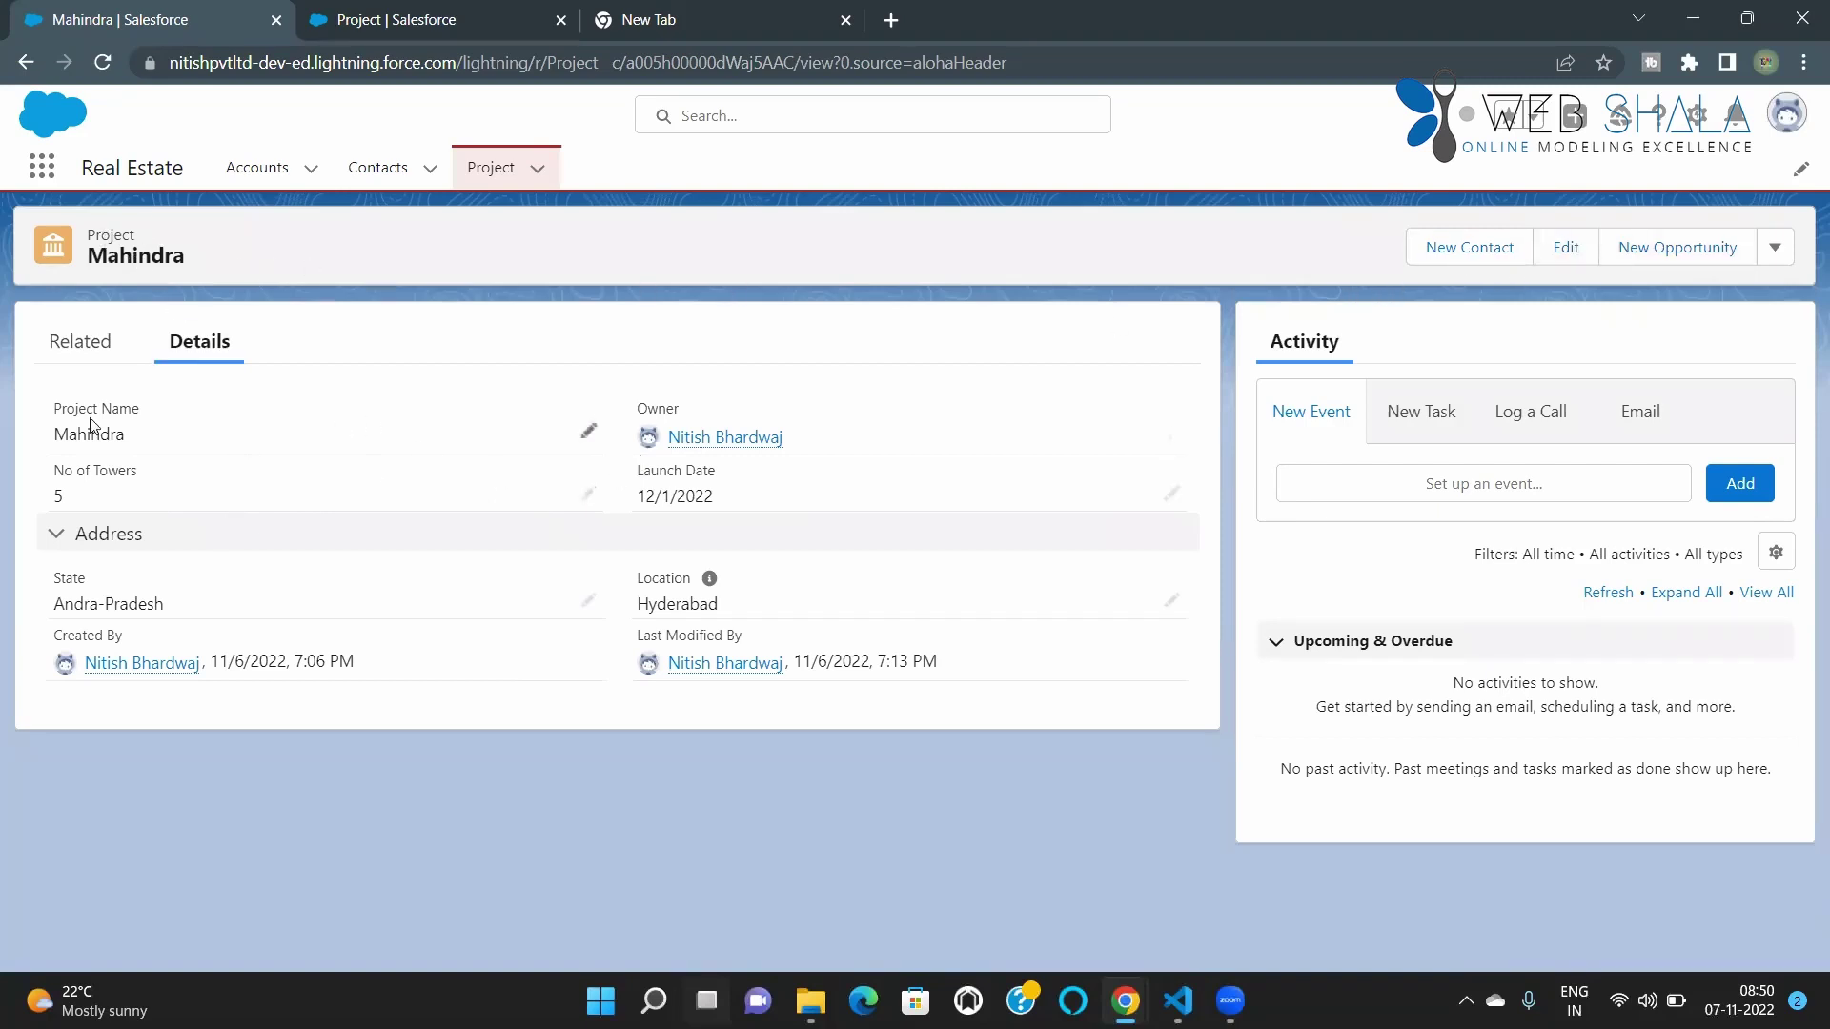
{"action": "left_click", "coordinate": [590, 433]}
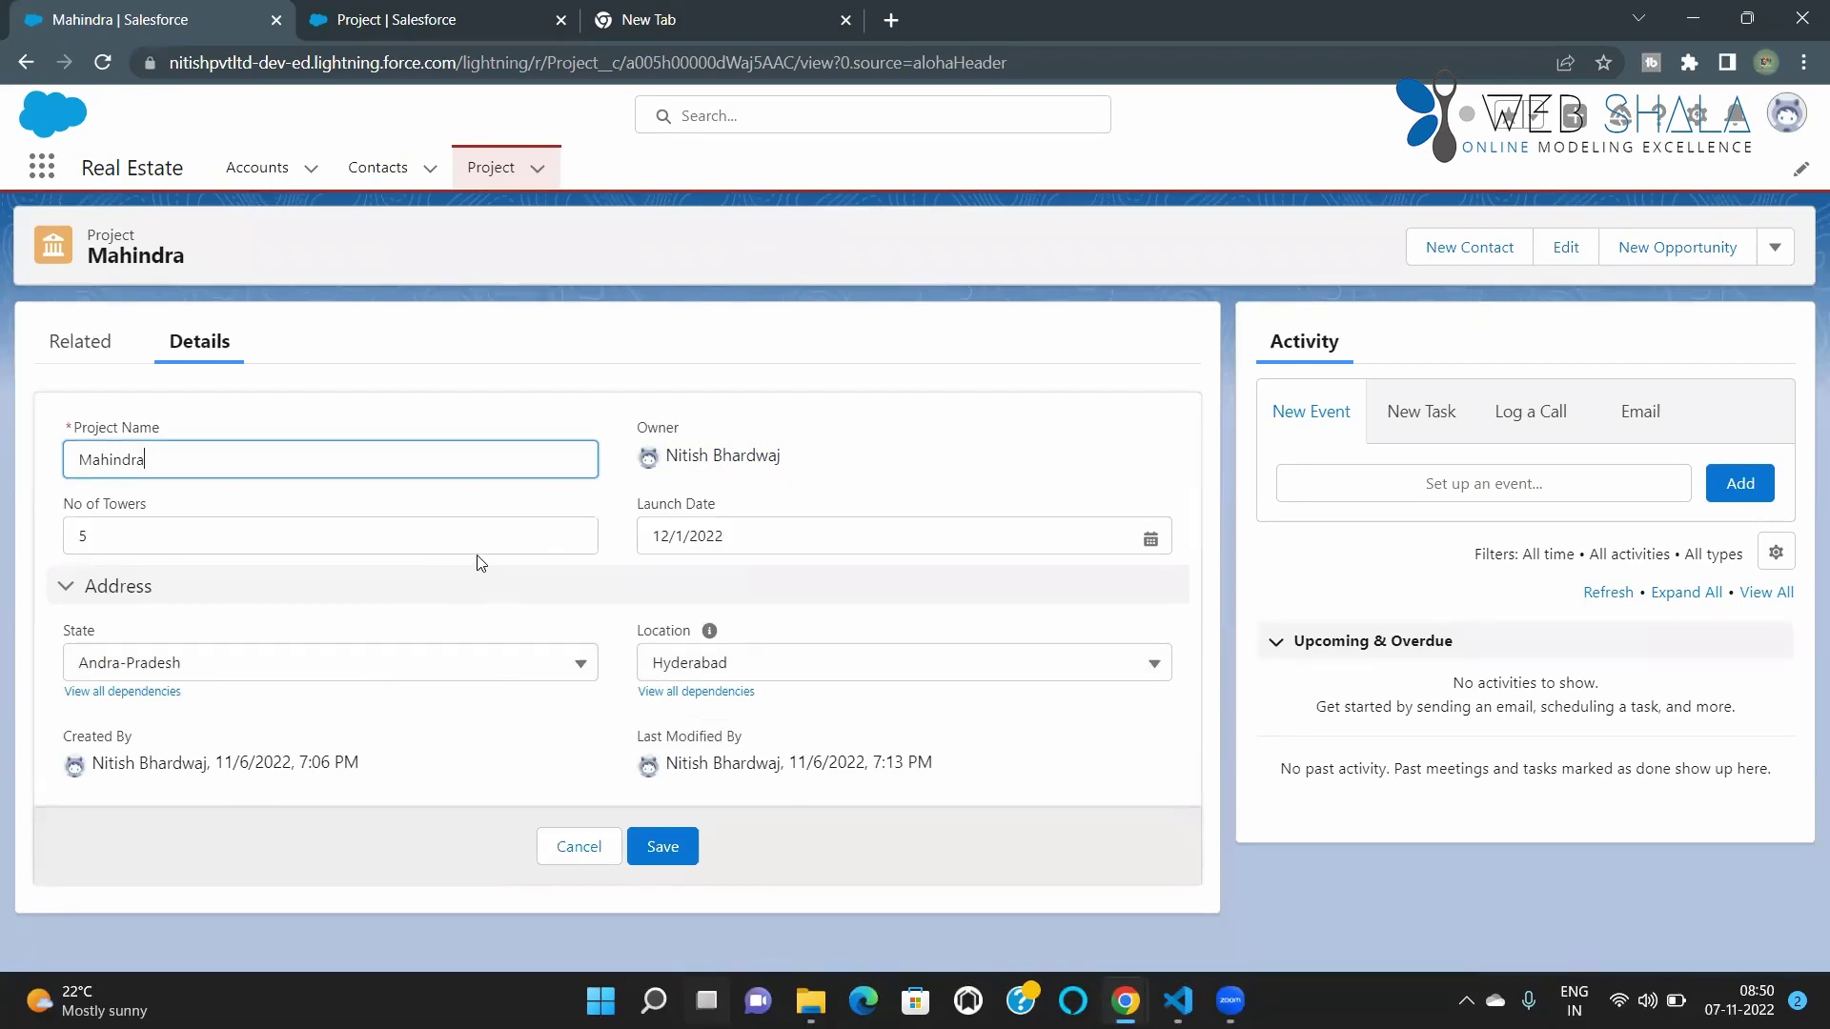
{"action": "left_click", "coordinate": [663, 850]}
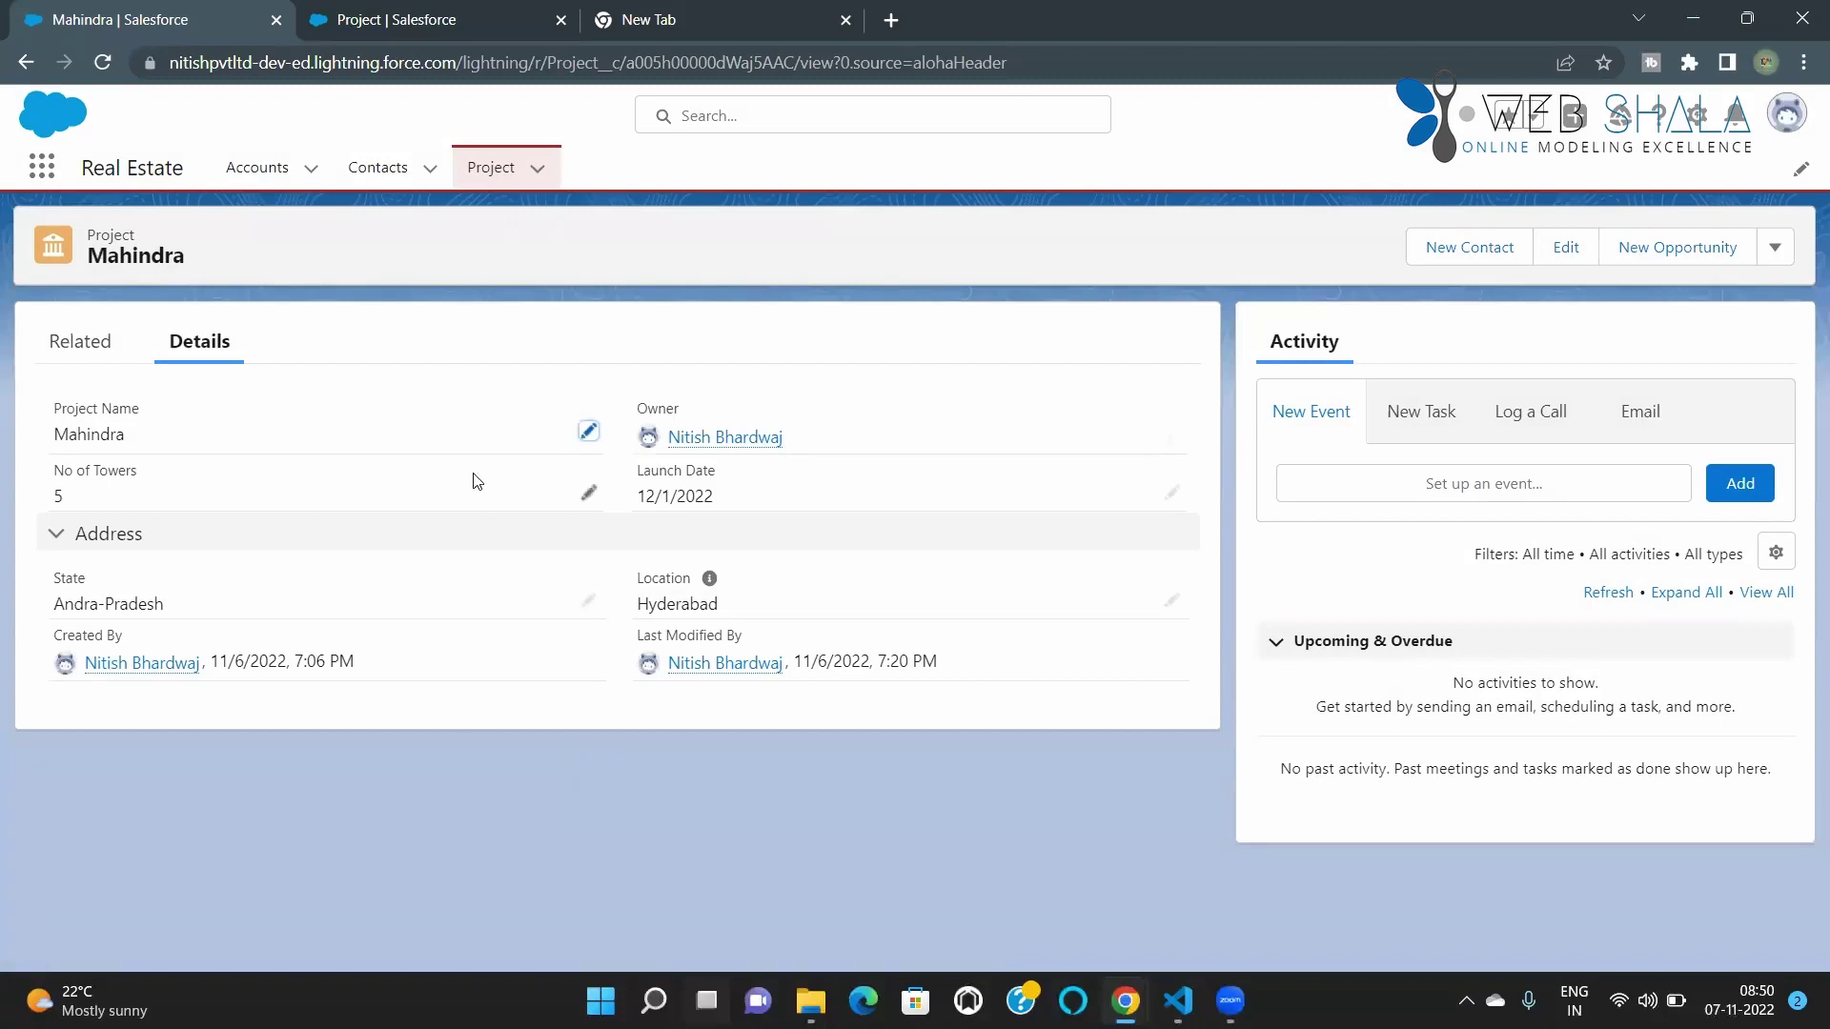
Reopen the Project Layout for editing, list its available buttons, and bring the Project Detail standard buttons into view
{"action": "left_click", "coordinate": [418, 25]}
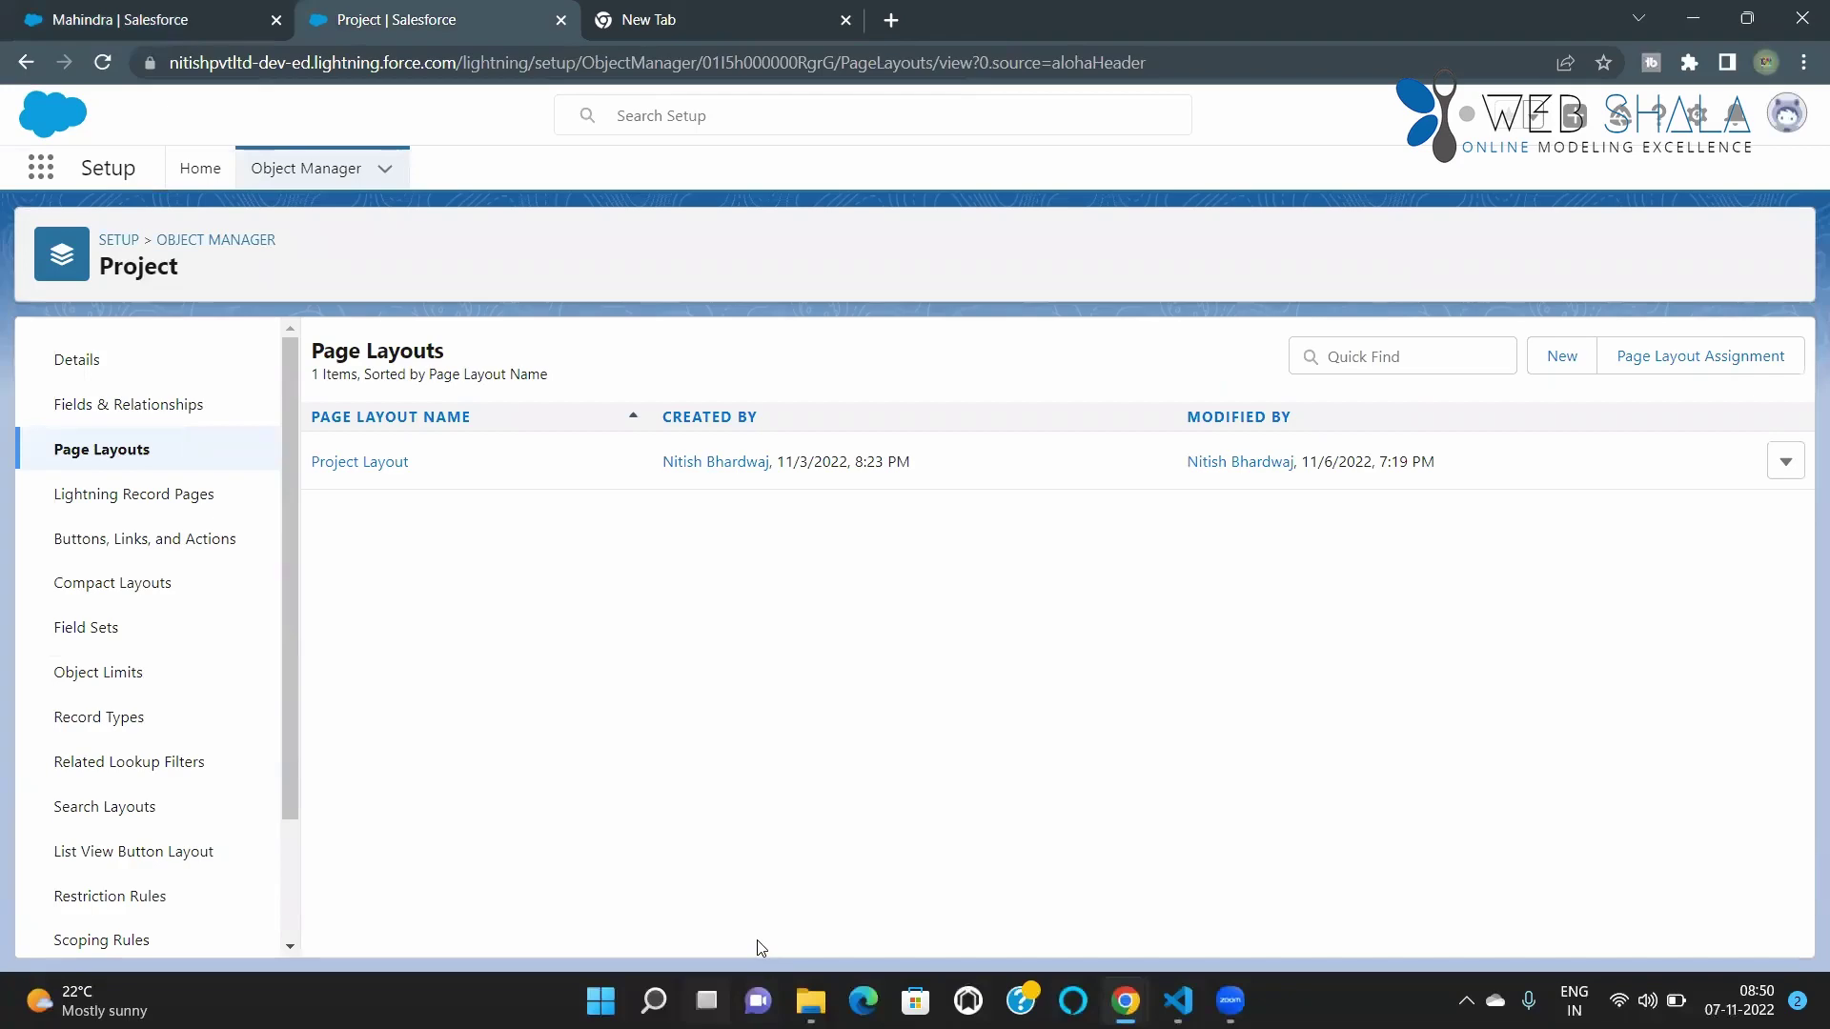
{"action": "left_click", "coordinate": [348, 463]}
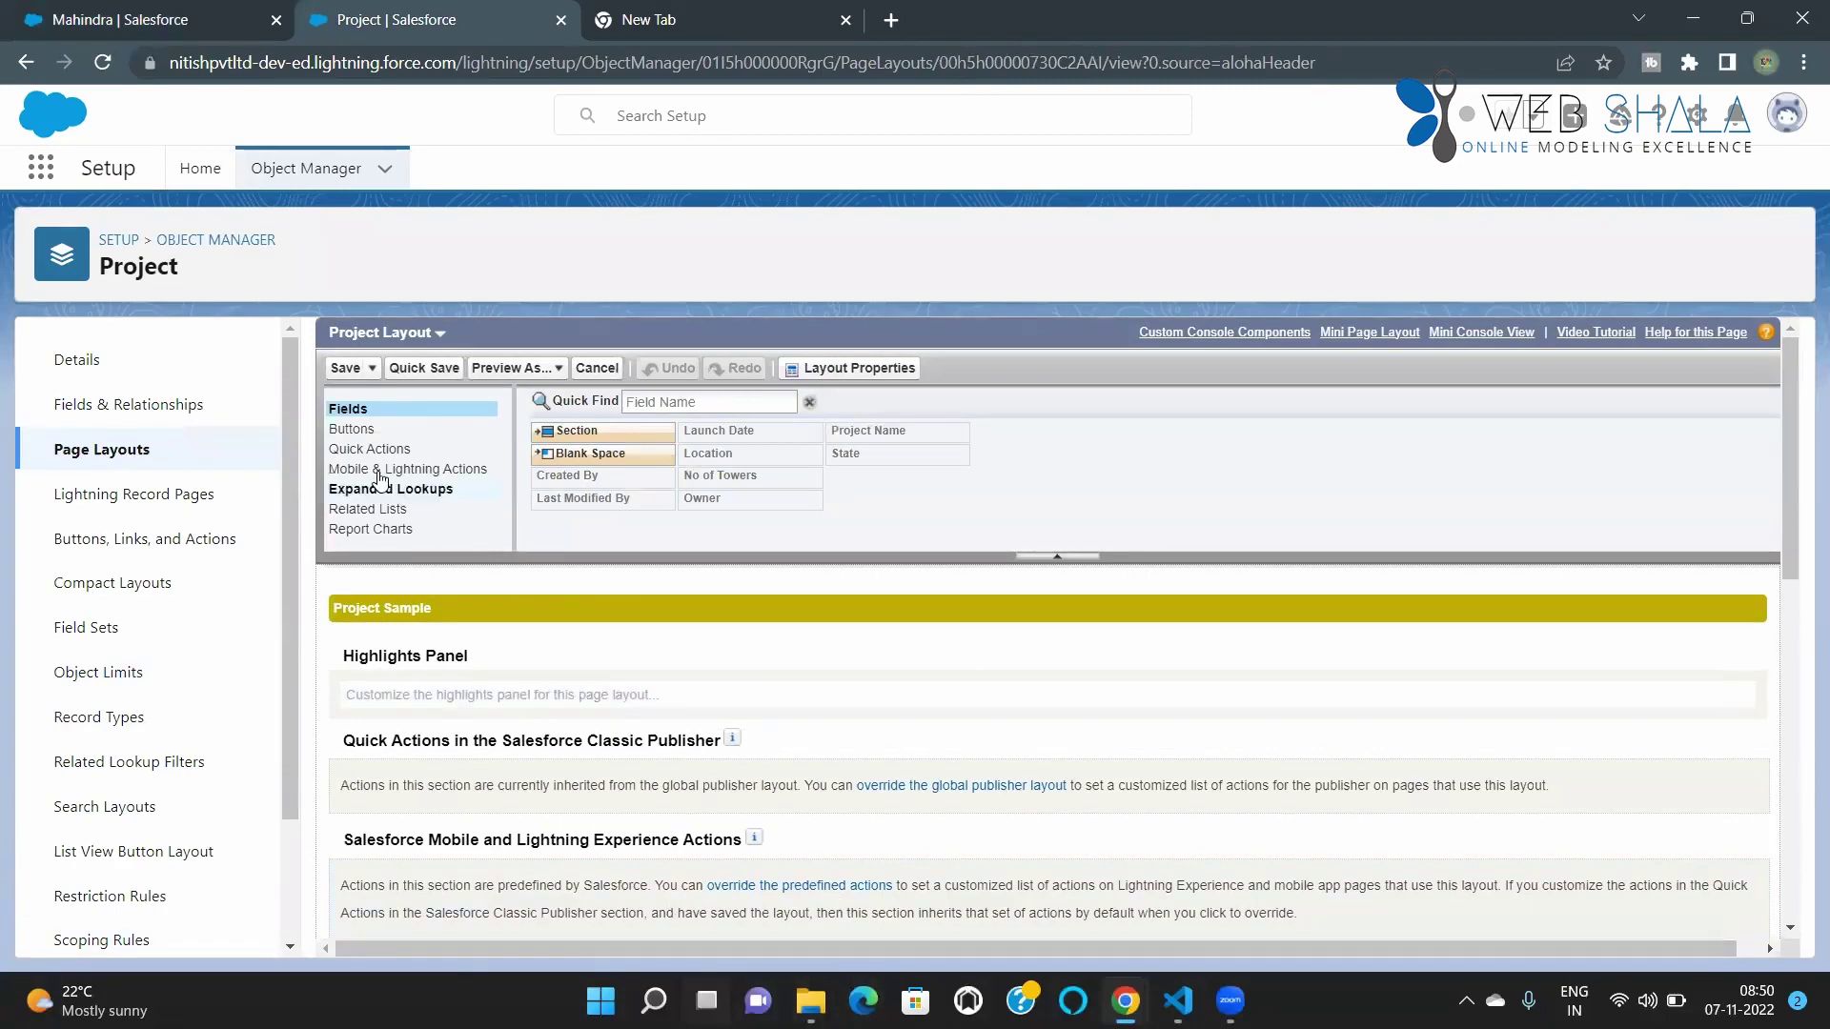
{"action": "left_click", "coordinate": [351, 430]}
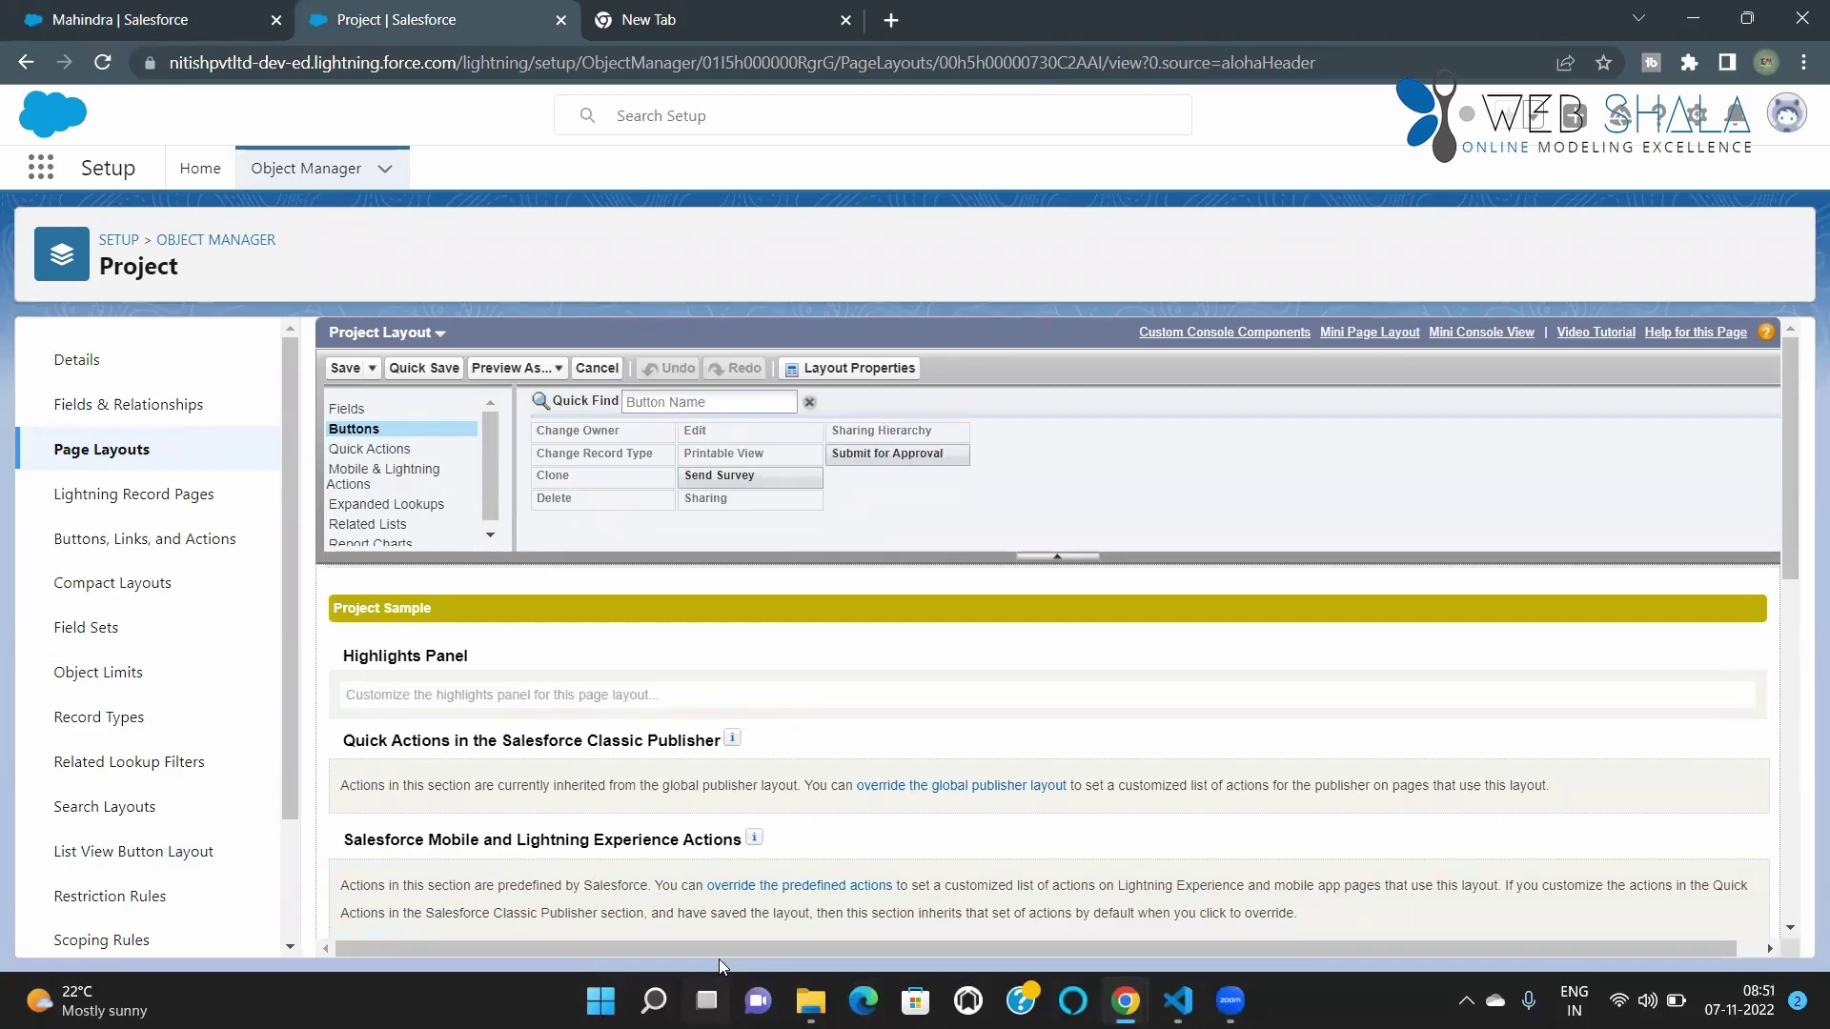
{"action": "scroll", "coordinate": [732, 763], "scroll_direction": "down", "scroll_amount": 4}
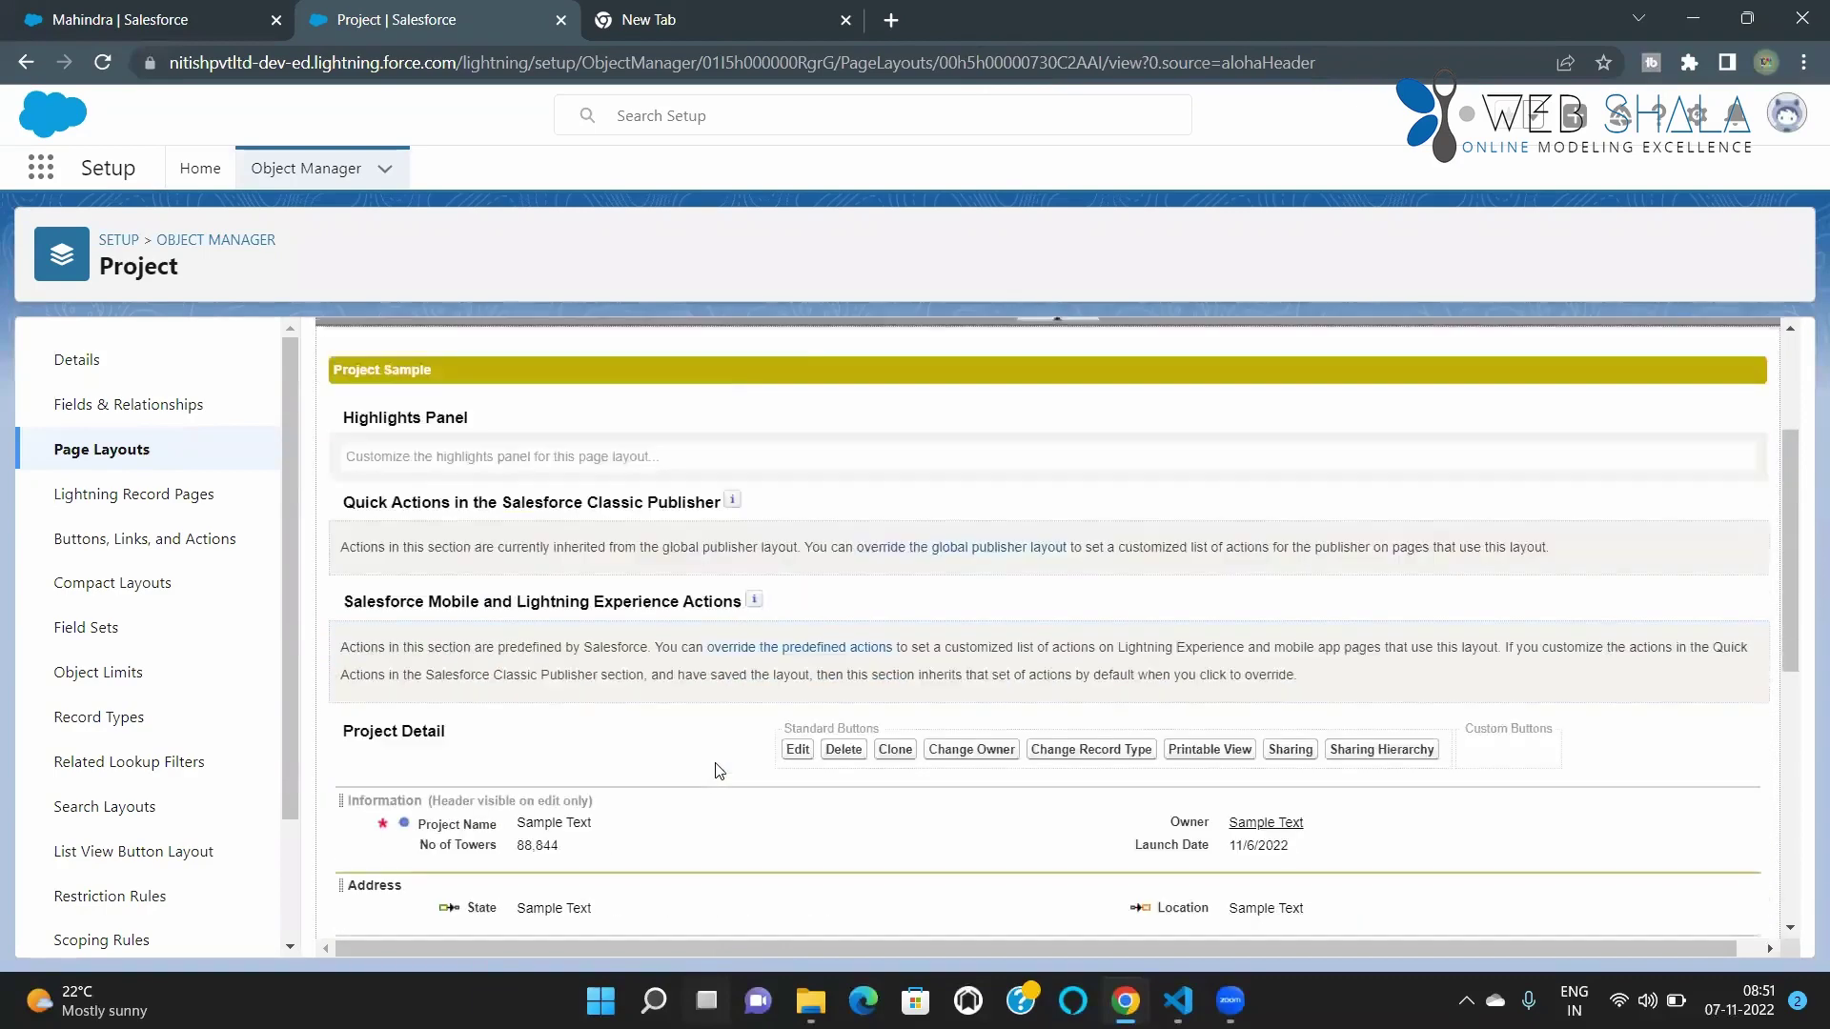
{"action": "scroll", "coordinate": [688, 757], "scroll_direction": "down", "scroll_amount": 3}
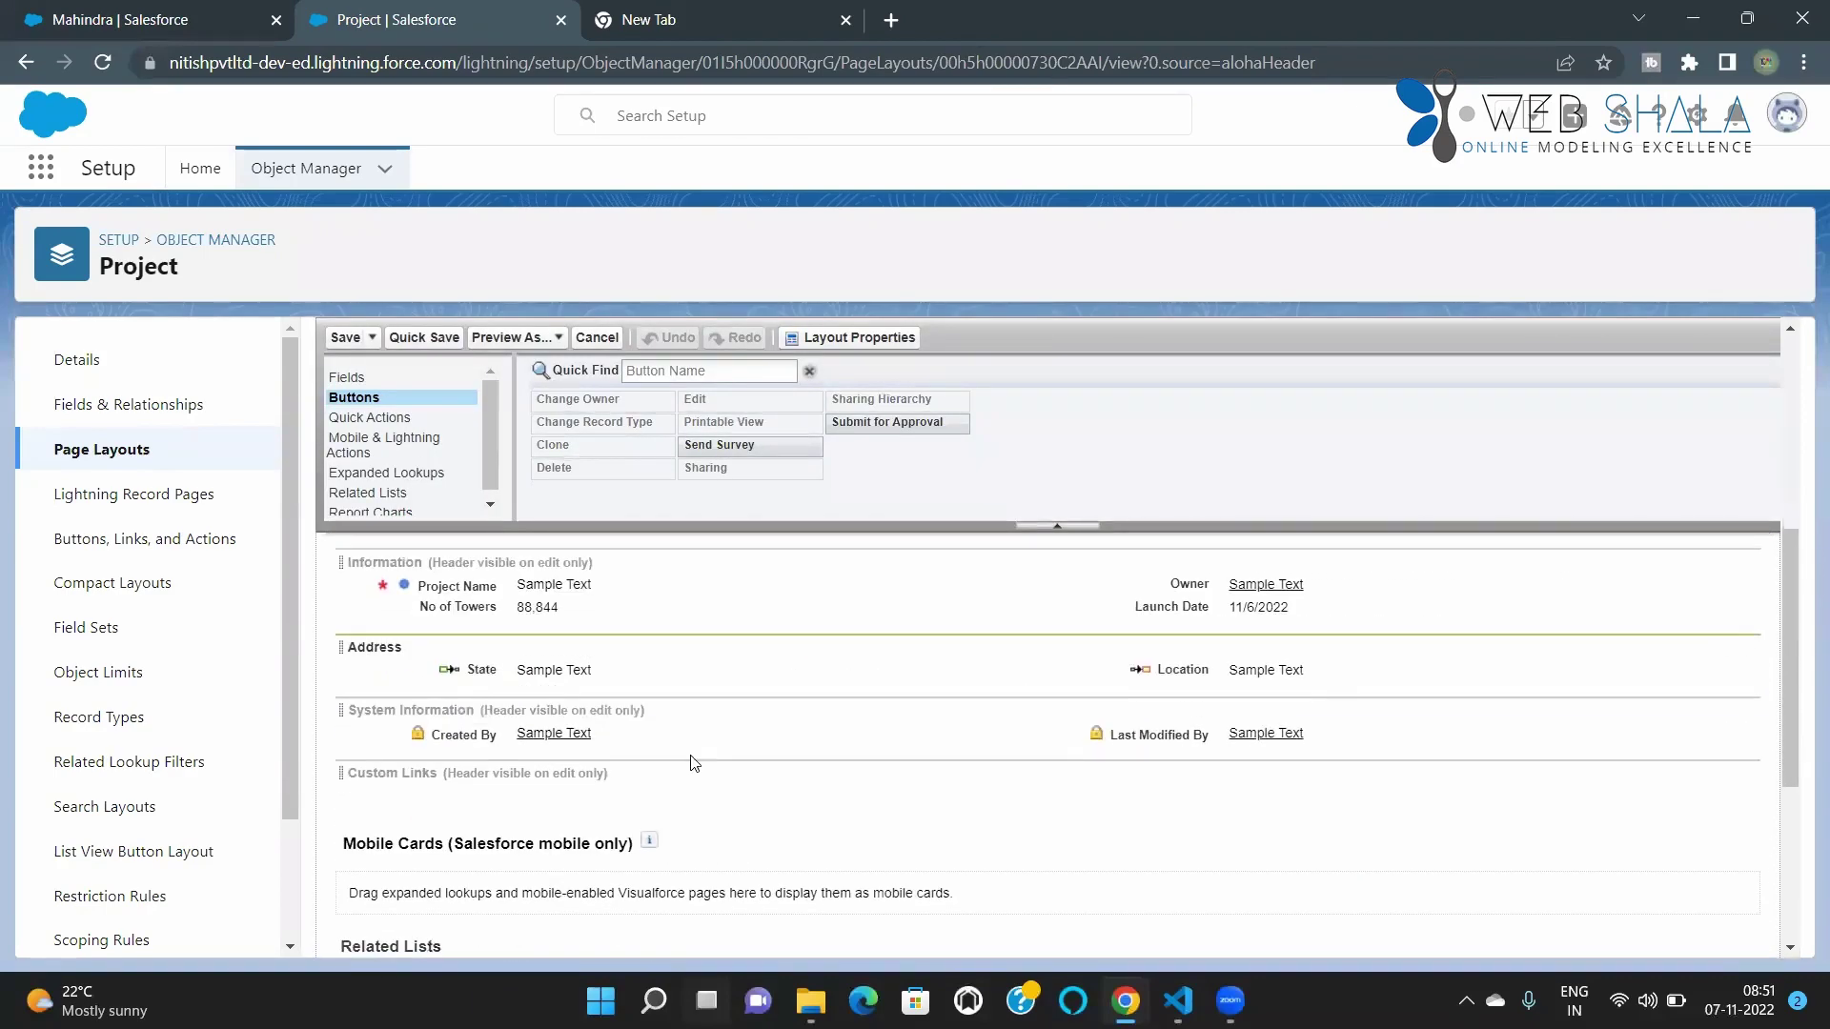
{"action": "scroll", "coordinate": [687, 758], "scroll_direction": "up", "scroll_amount": 3}
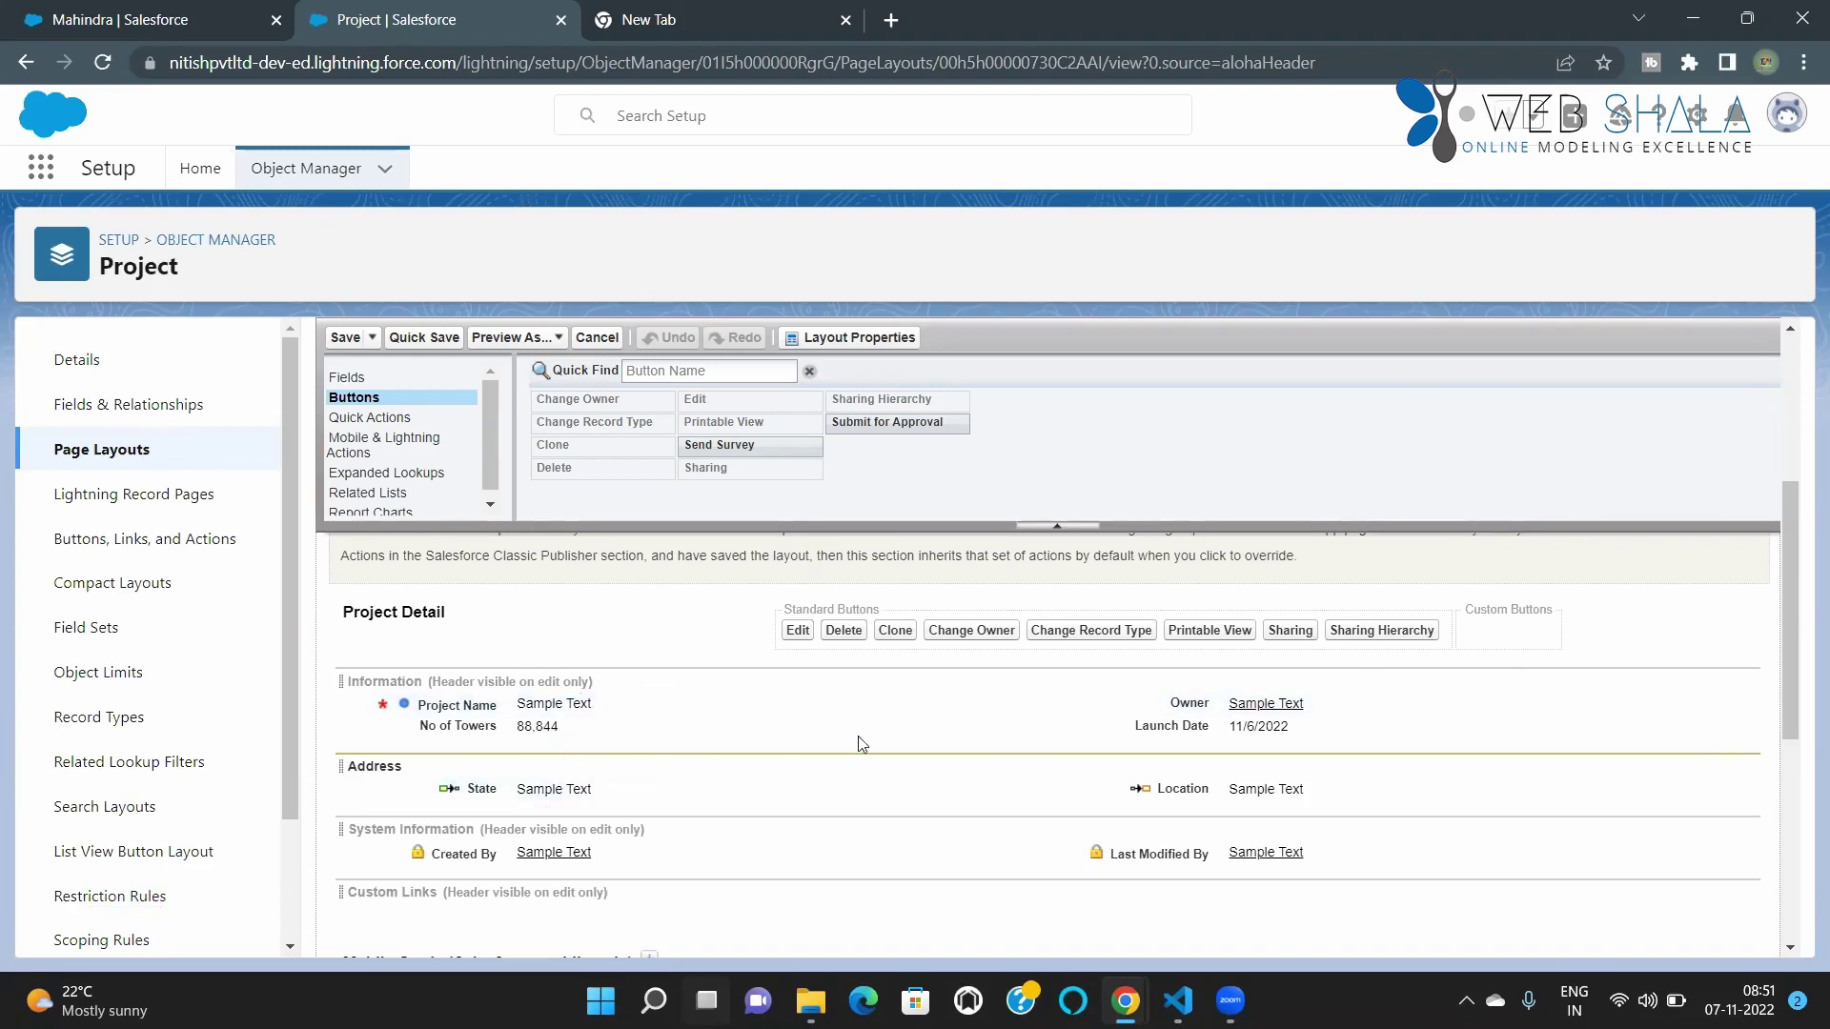
Examine the additional actions offered on the Mahindra record, and return to the Project Layout editor
{"action": "left_click", "coordinate": [114, 19]}
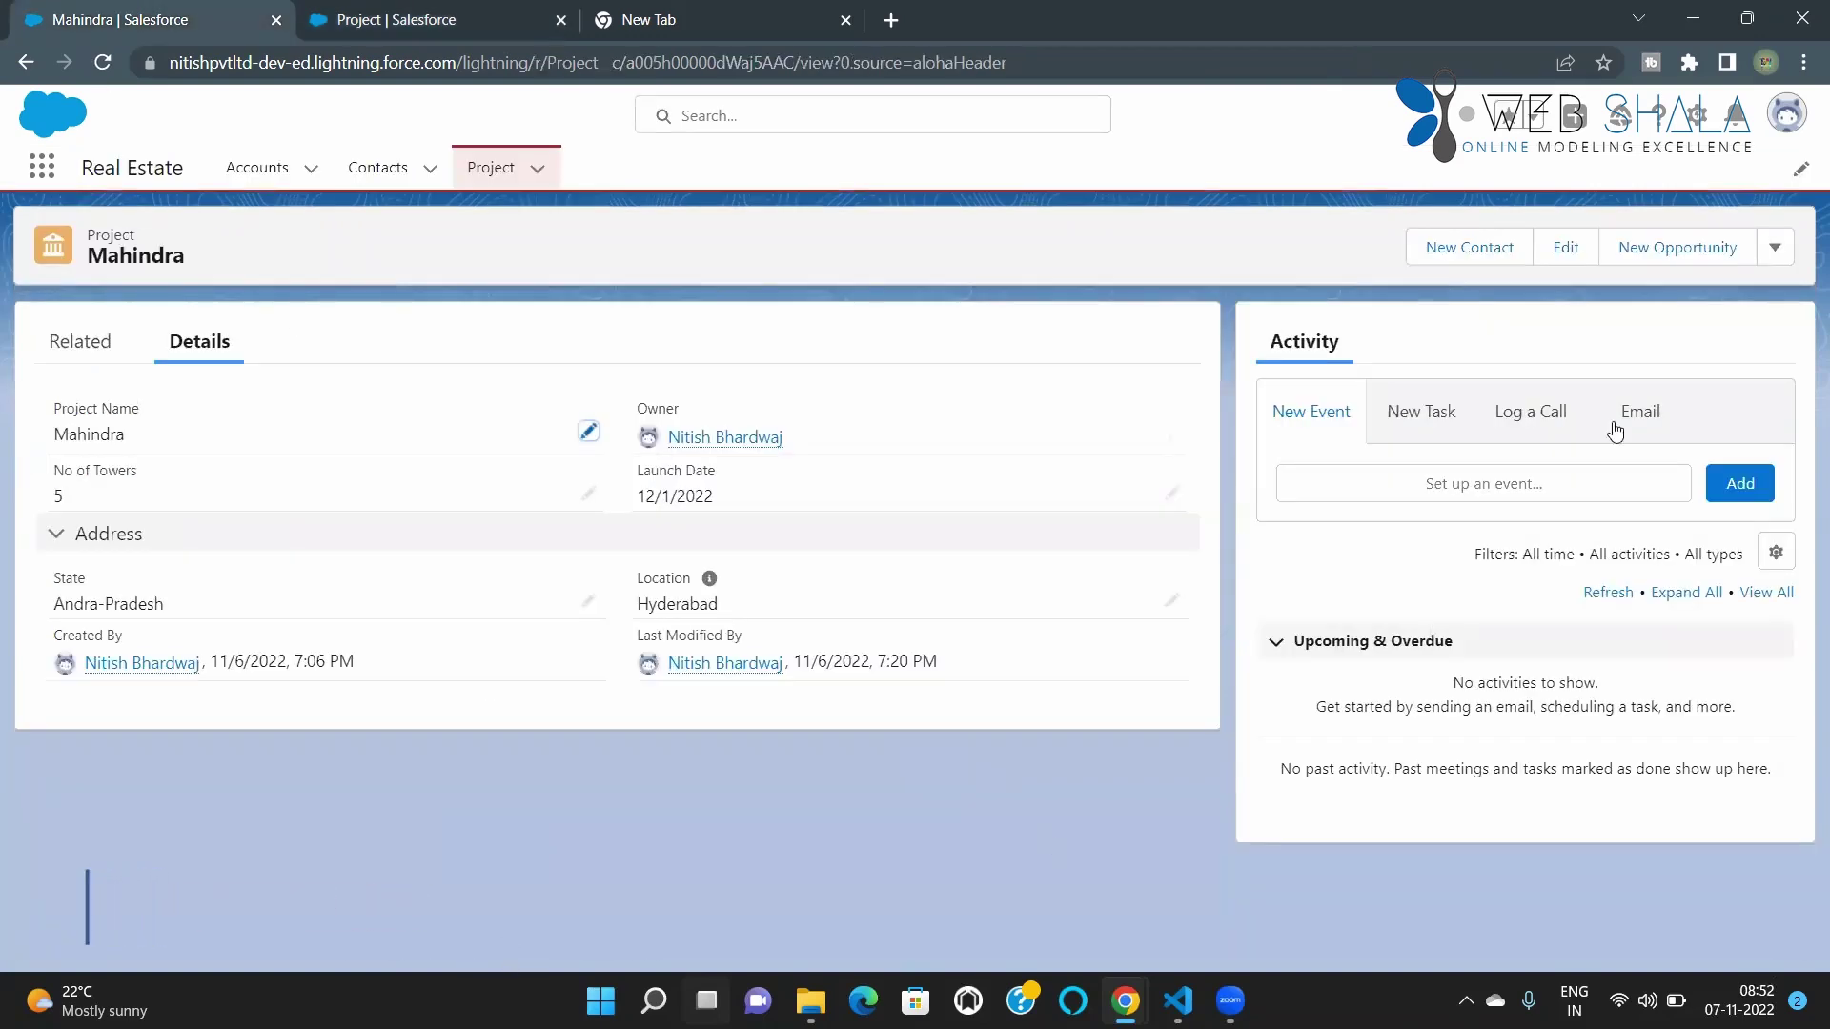
{"action": "left_click", "coordinate": [1775, 250]}
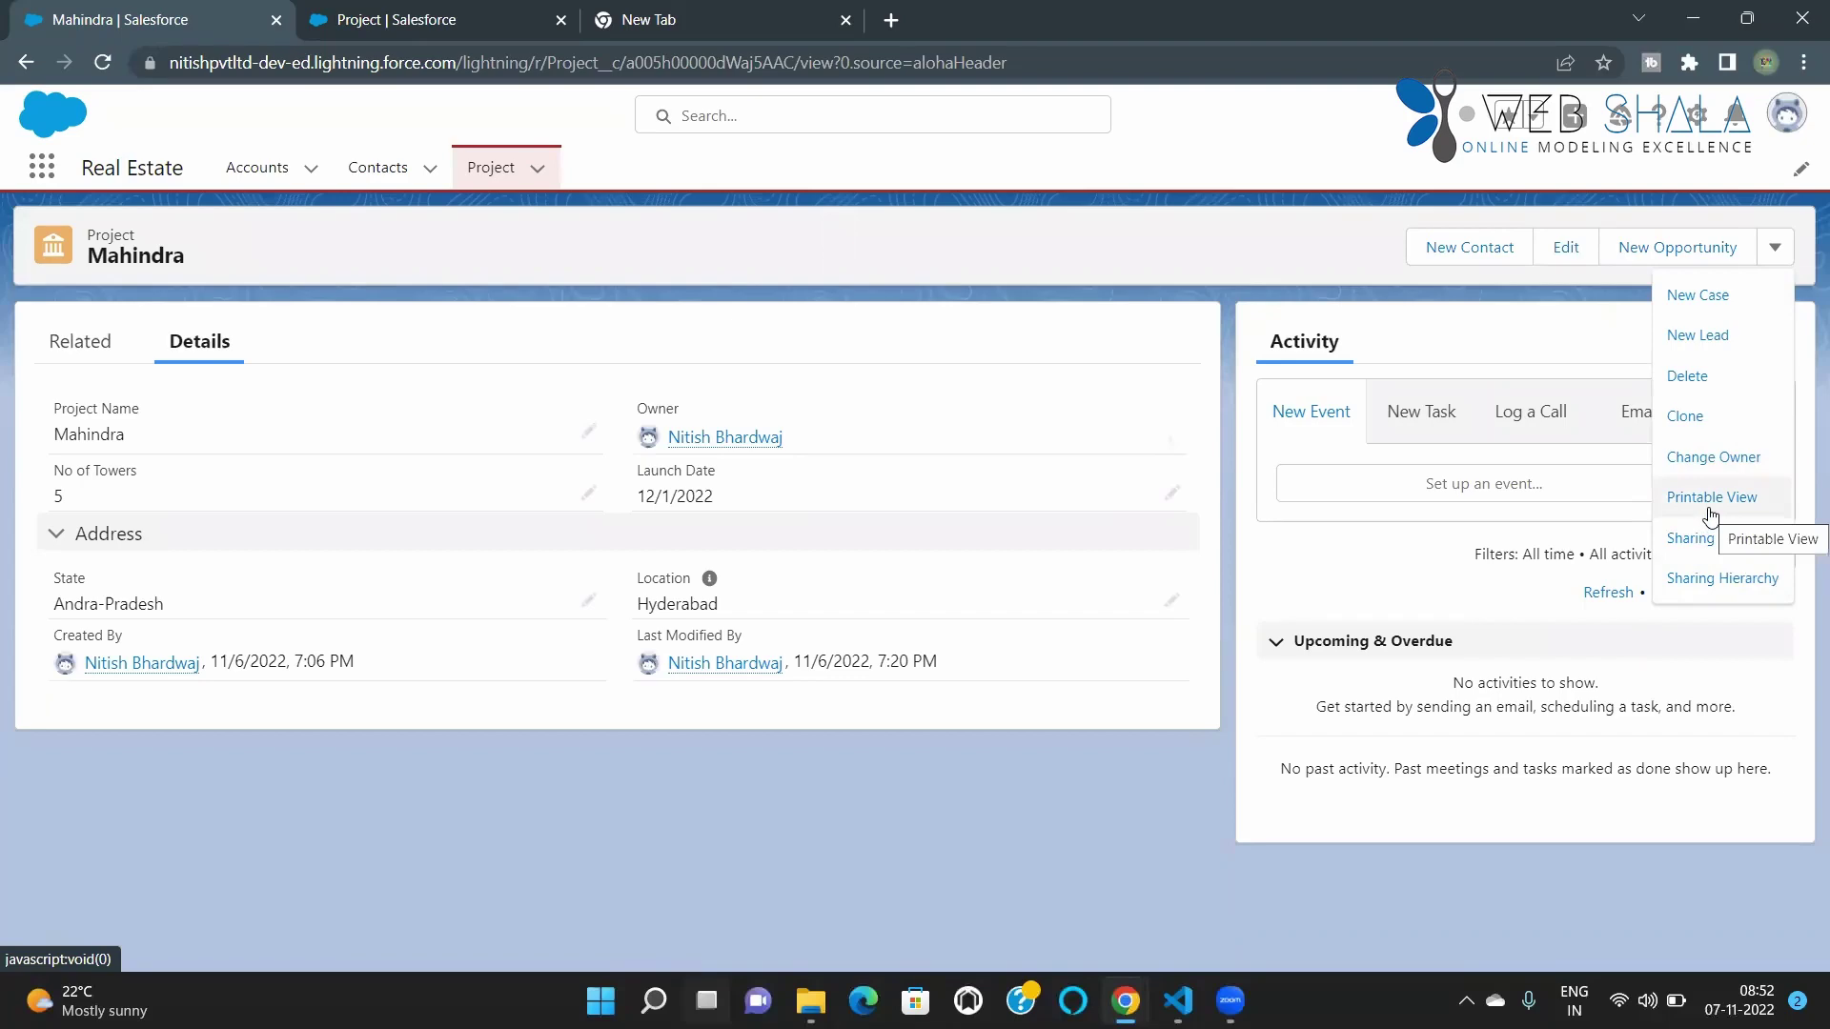
{"action": "left_click", "coordinate": [410, 19]}
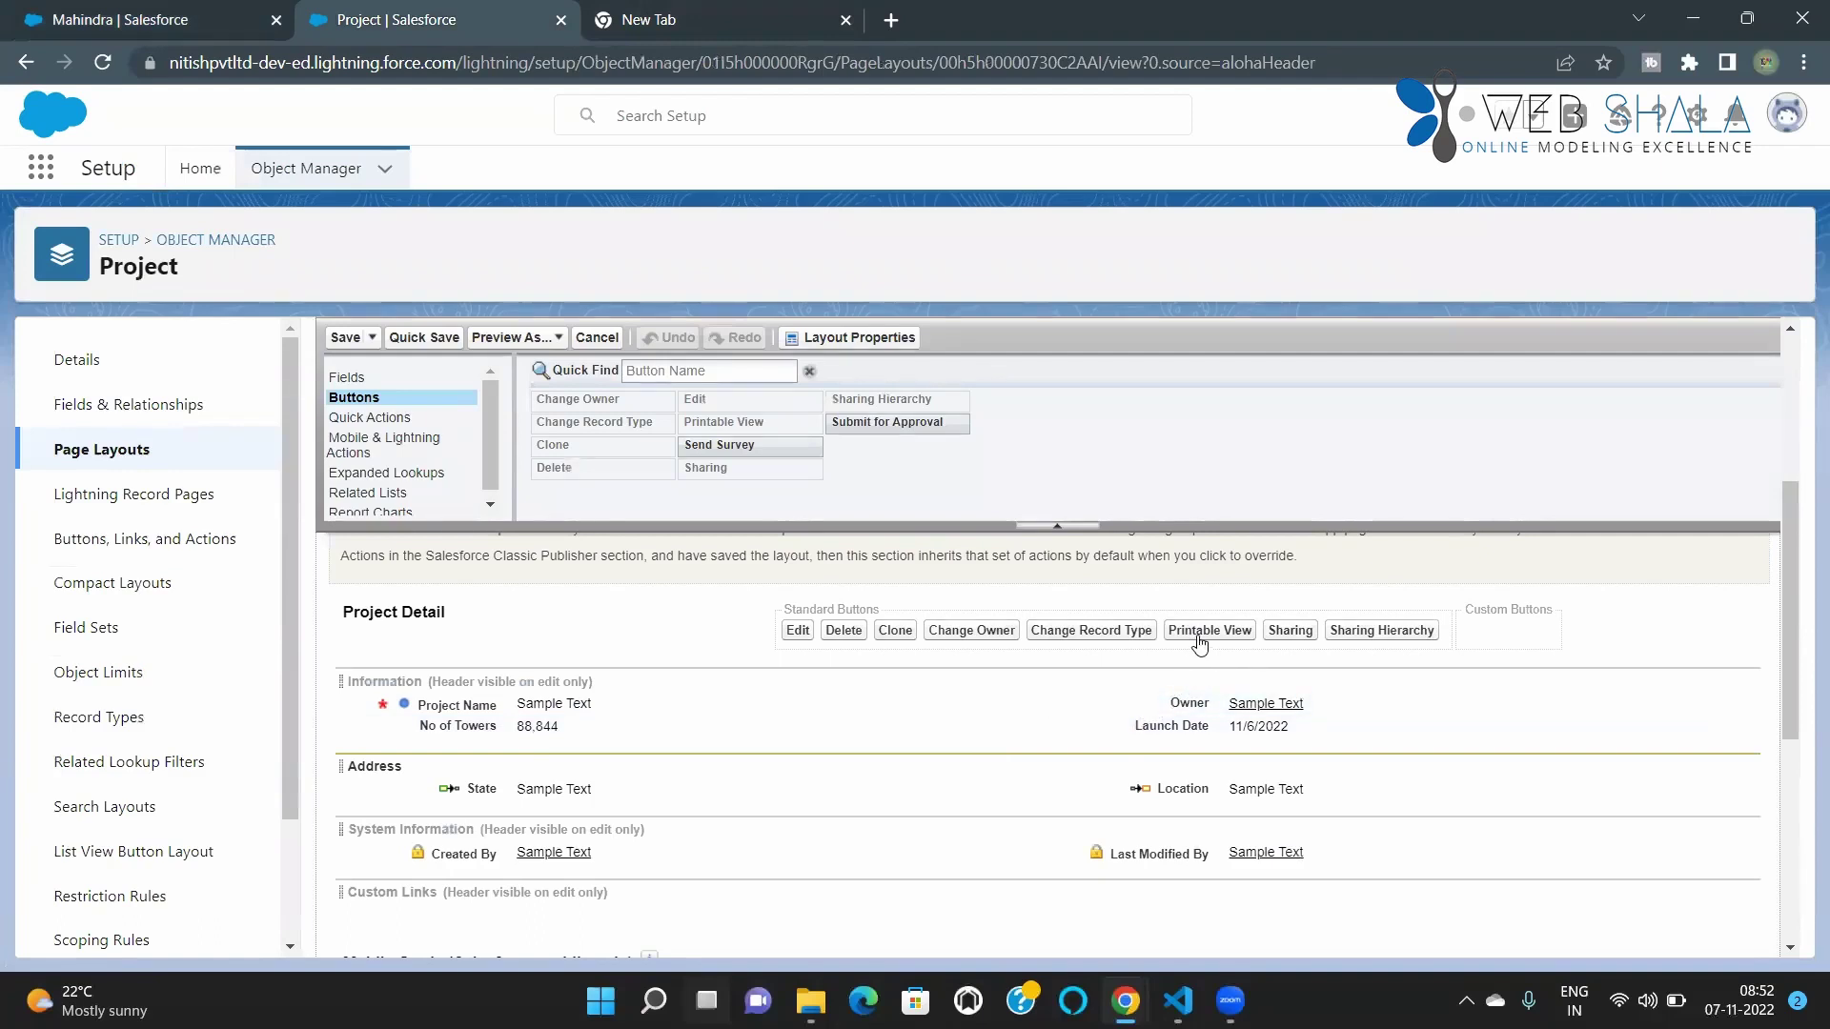
Remove Printable View from the Project Detail standard buttons, add Submit for Approval, and save the layout
{"action": "left_click_drag", "start_coordinate": [1199, 644], "coordinate": [890, 503]}
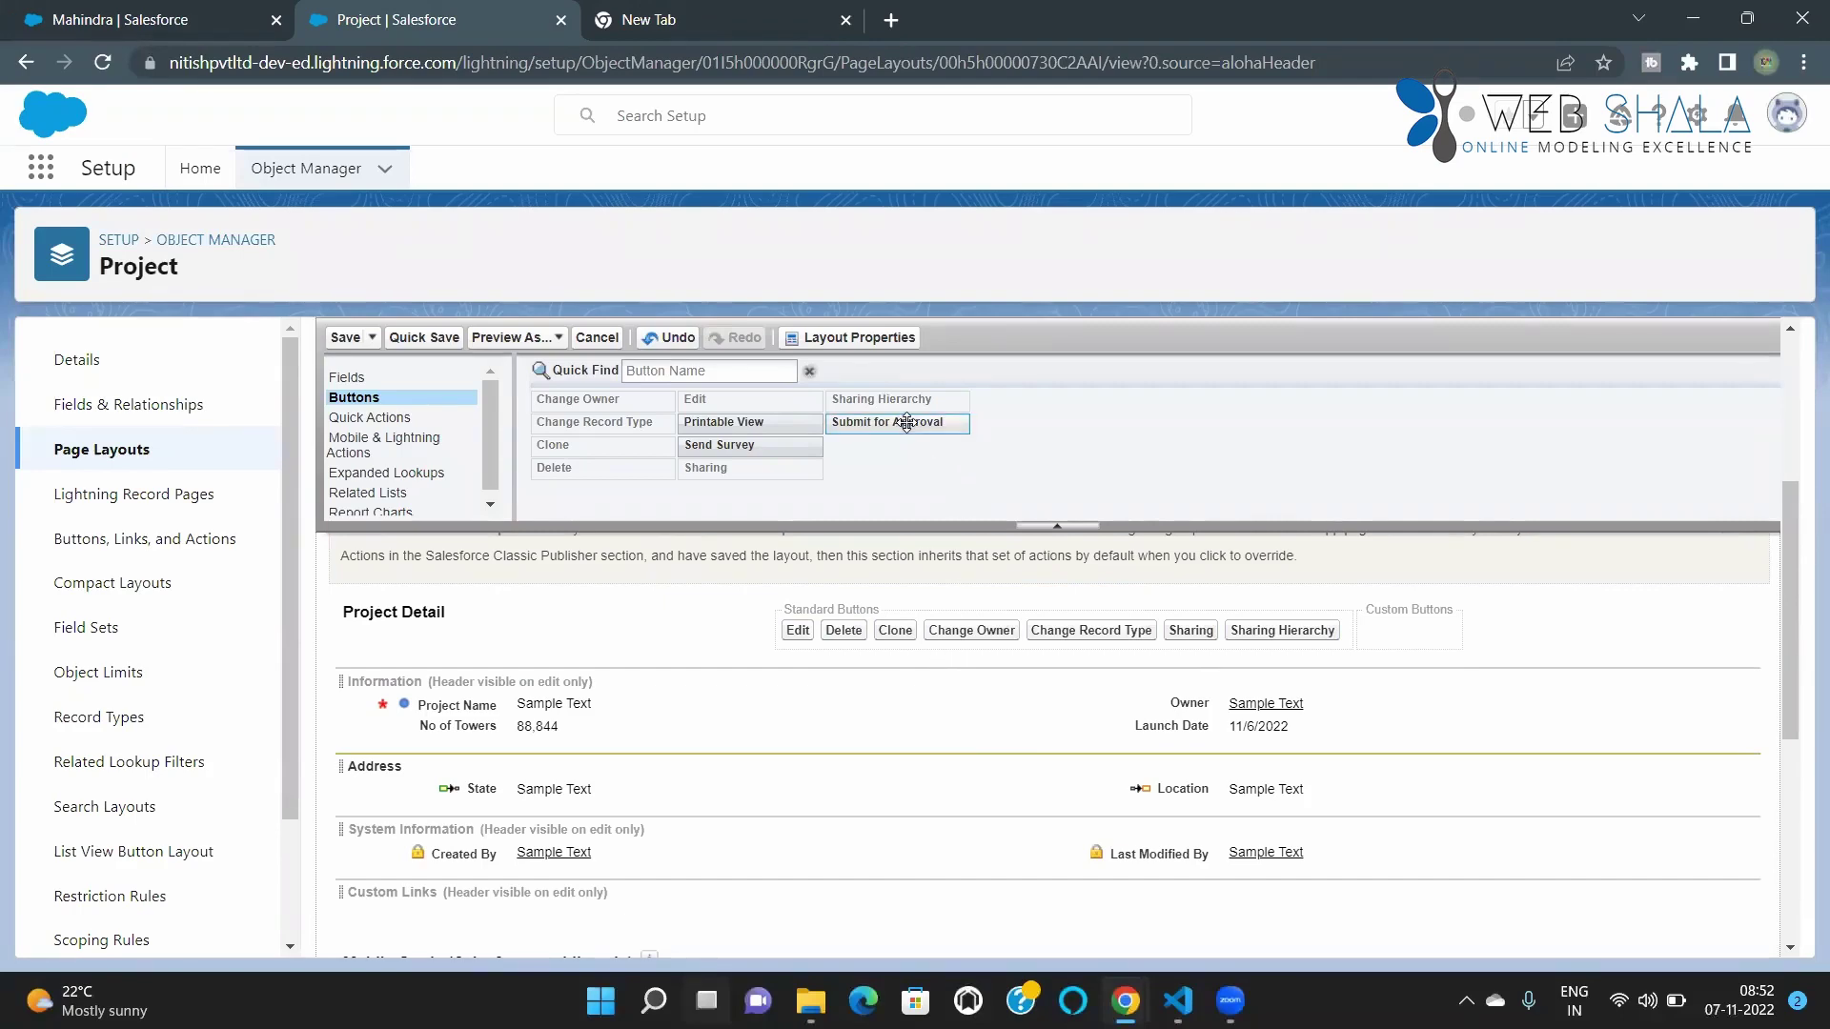
{"action": "left_click_drag", "start_coordinate": [896, 422], "coordinate": [1275, 771]}
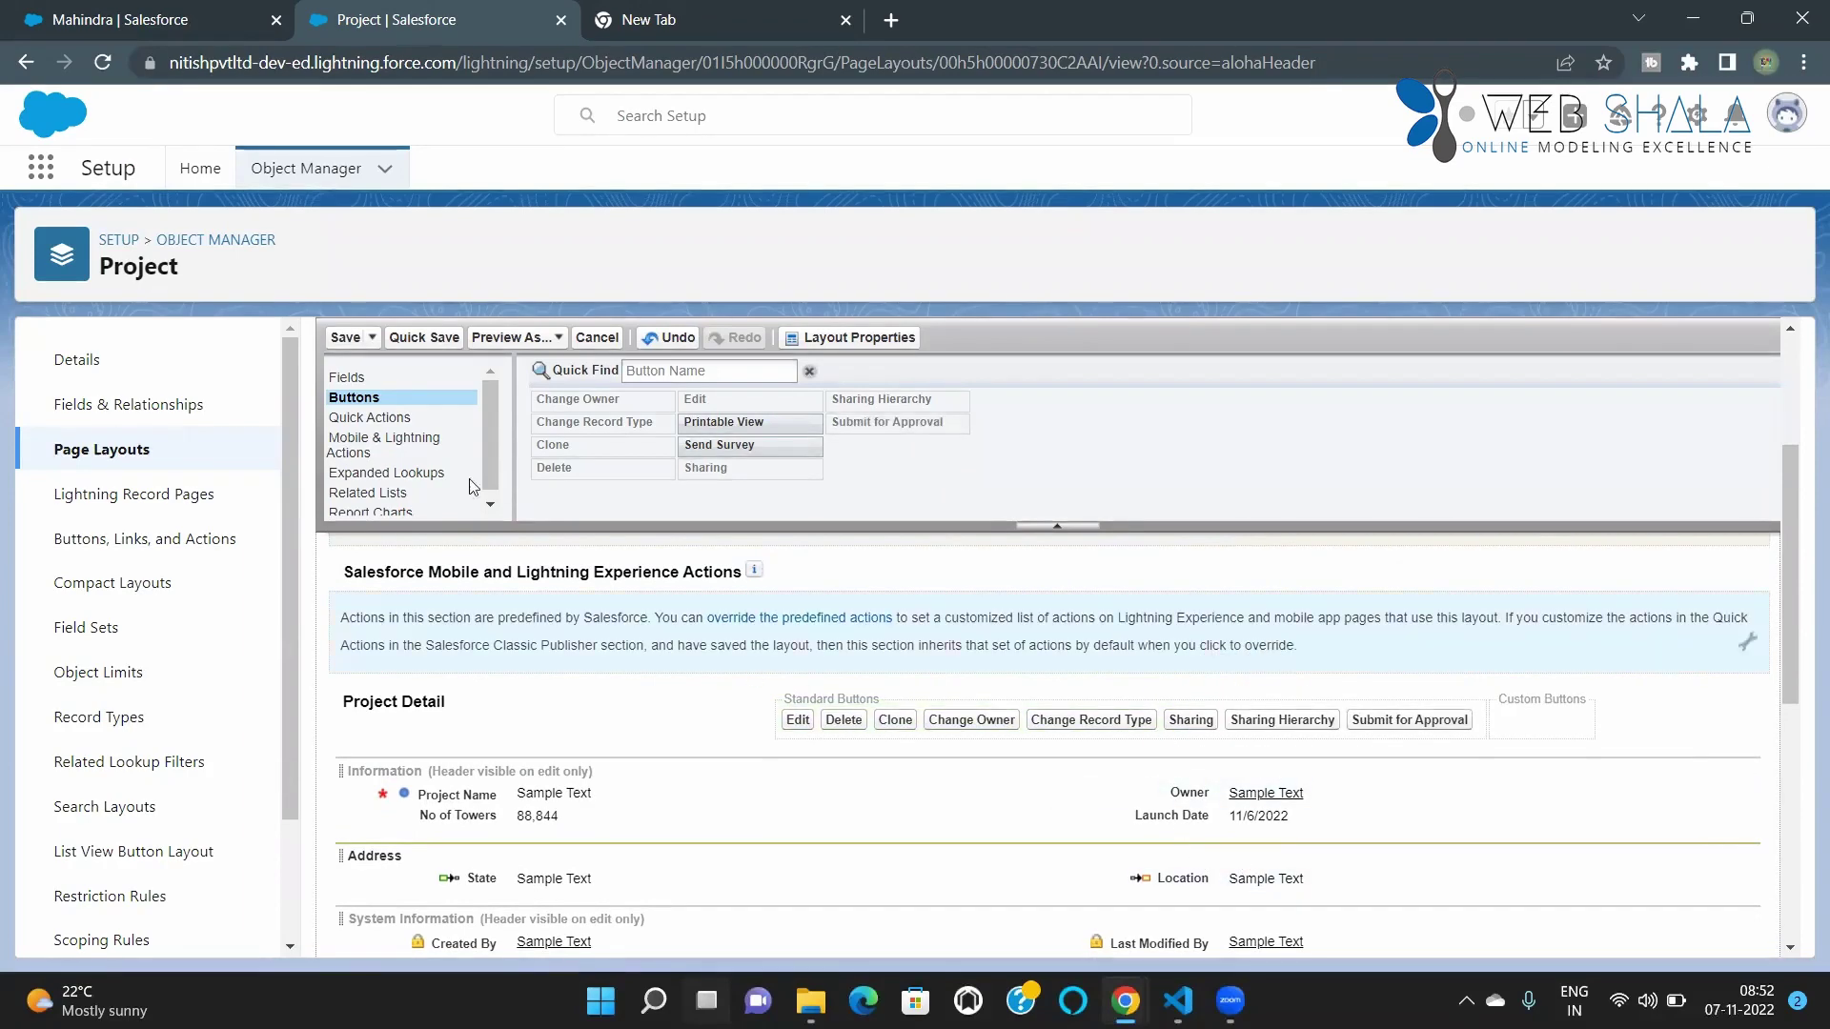
{"action": "left_click", "coordinate": [345, 337]}
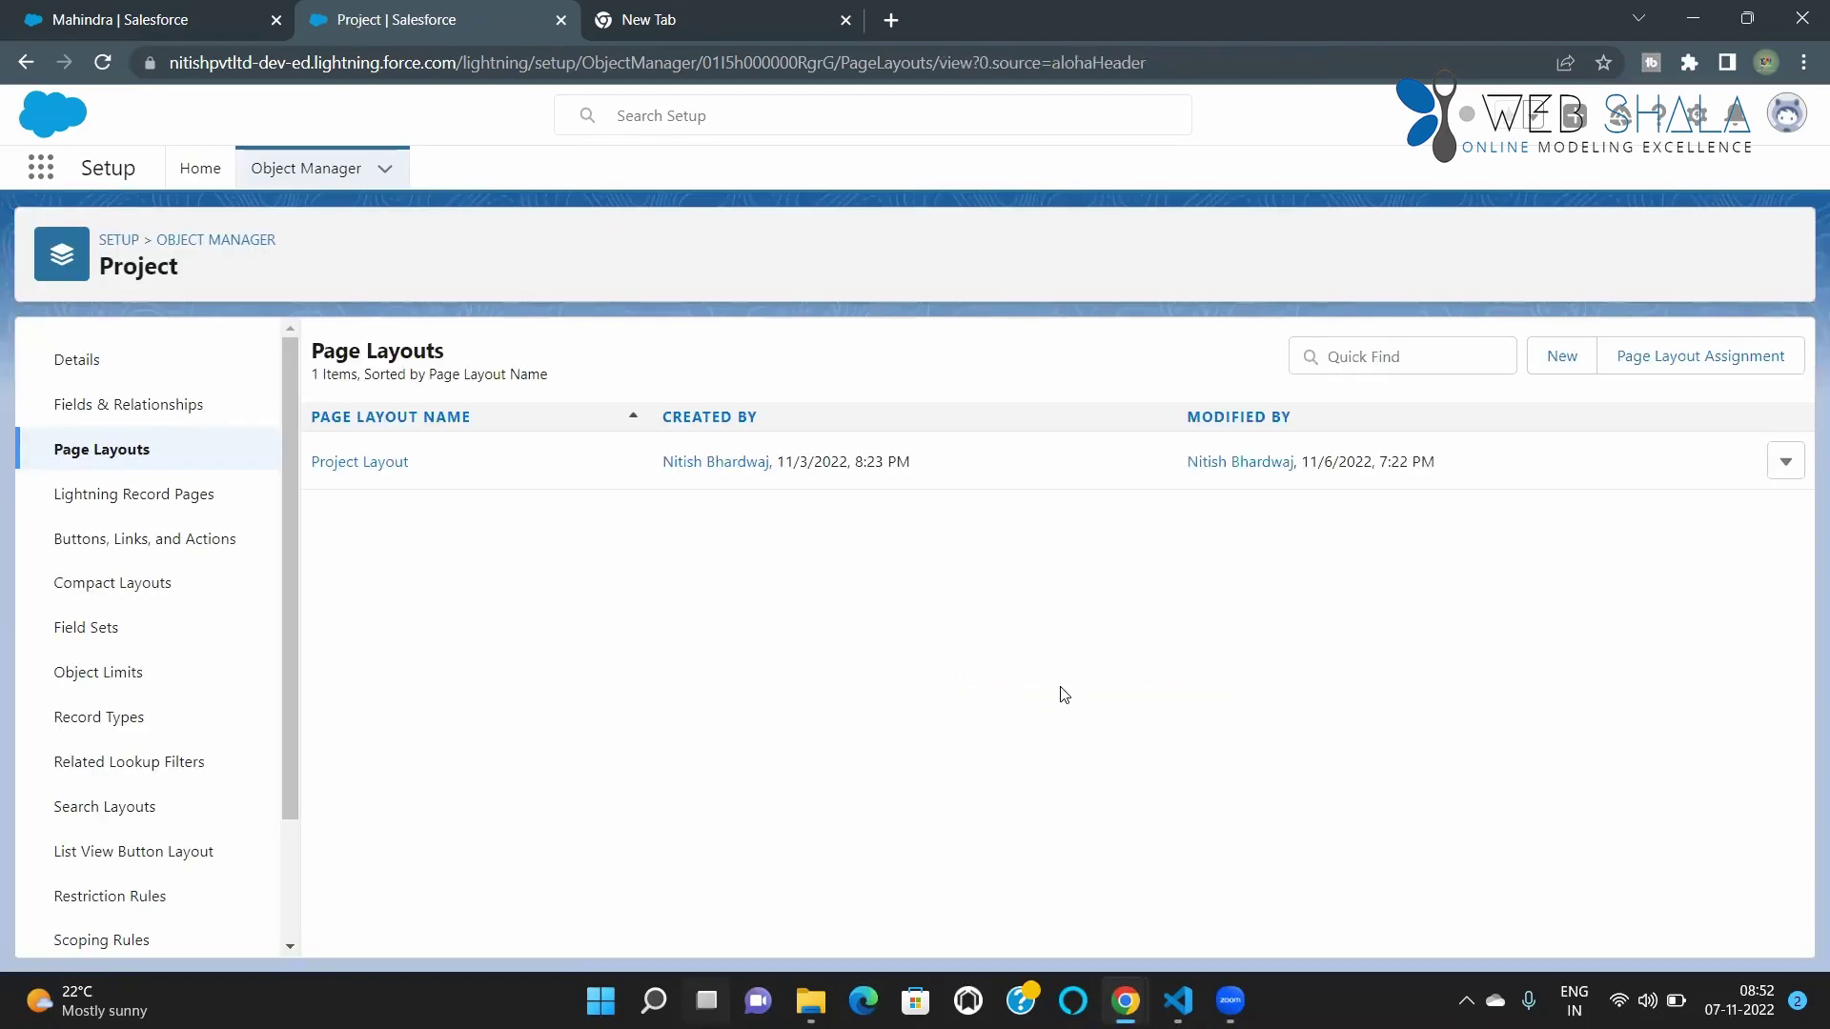
Check the Mahindra record's additional actions against the saved button changes
{"action": "left_click", "coordinate": [69, 9]}
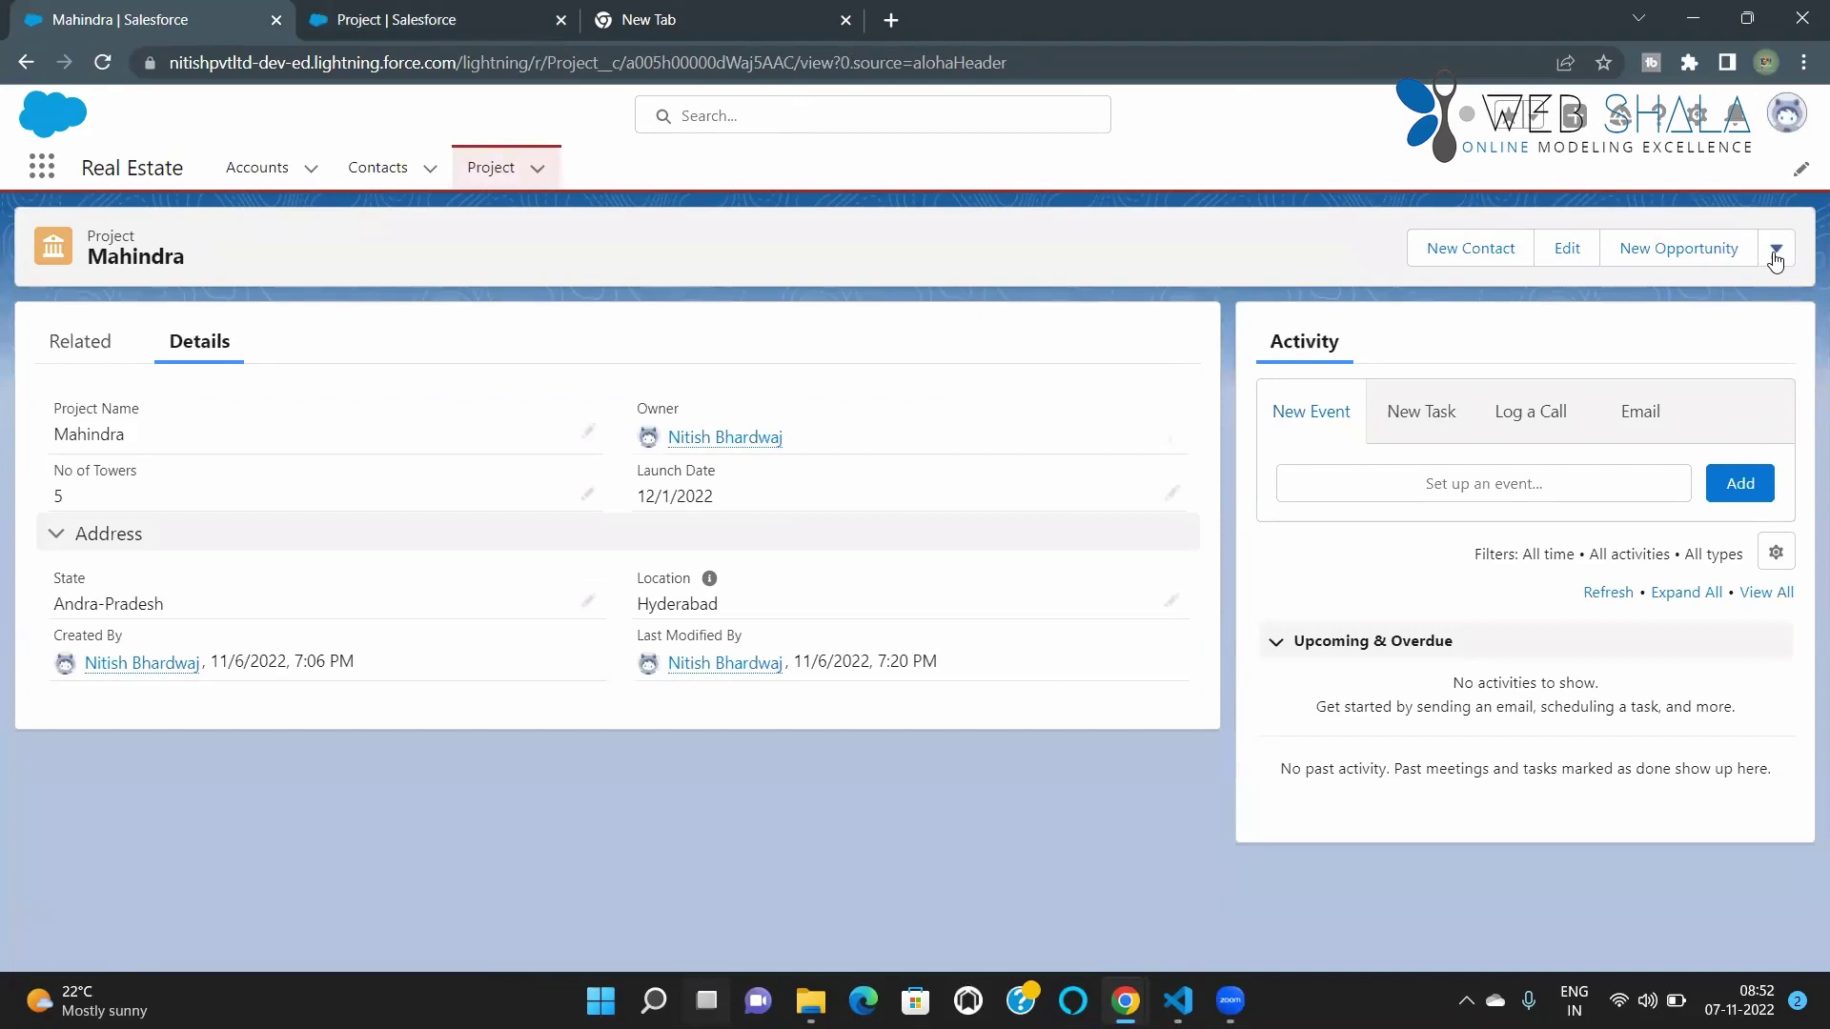
{"action": "left_click", "coordinate": [1776, 256]}
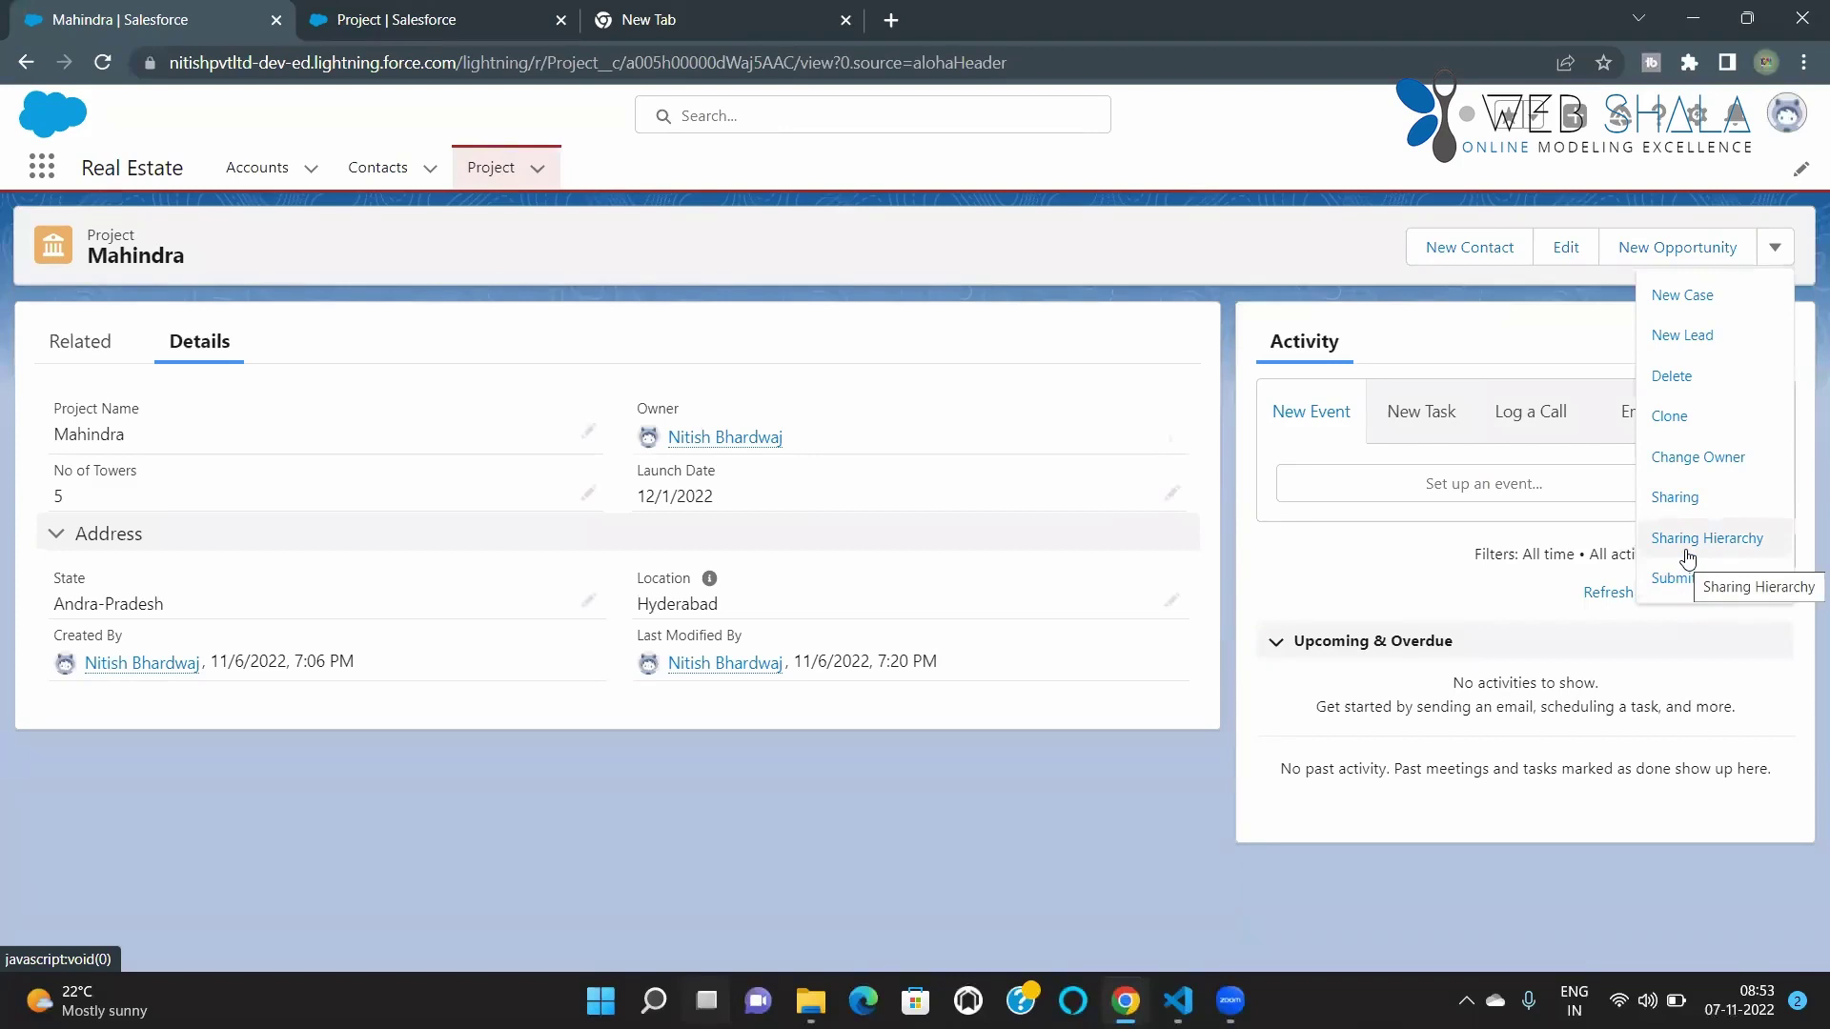
Reopen the Project Layout, display its available quick actions, and return to the Mahindra record to compare its actions
{"action": "left_click", "coordinate": [396, 20]}
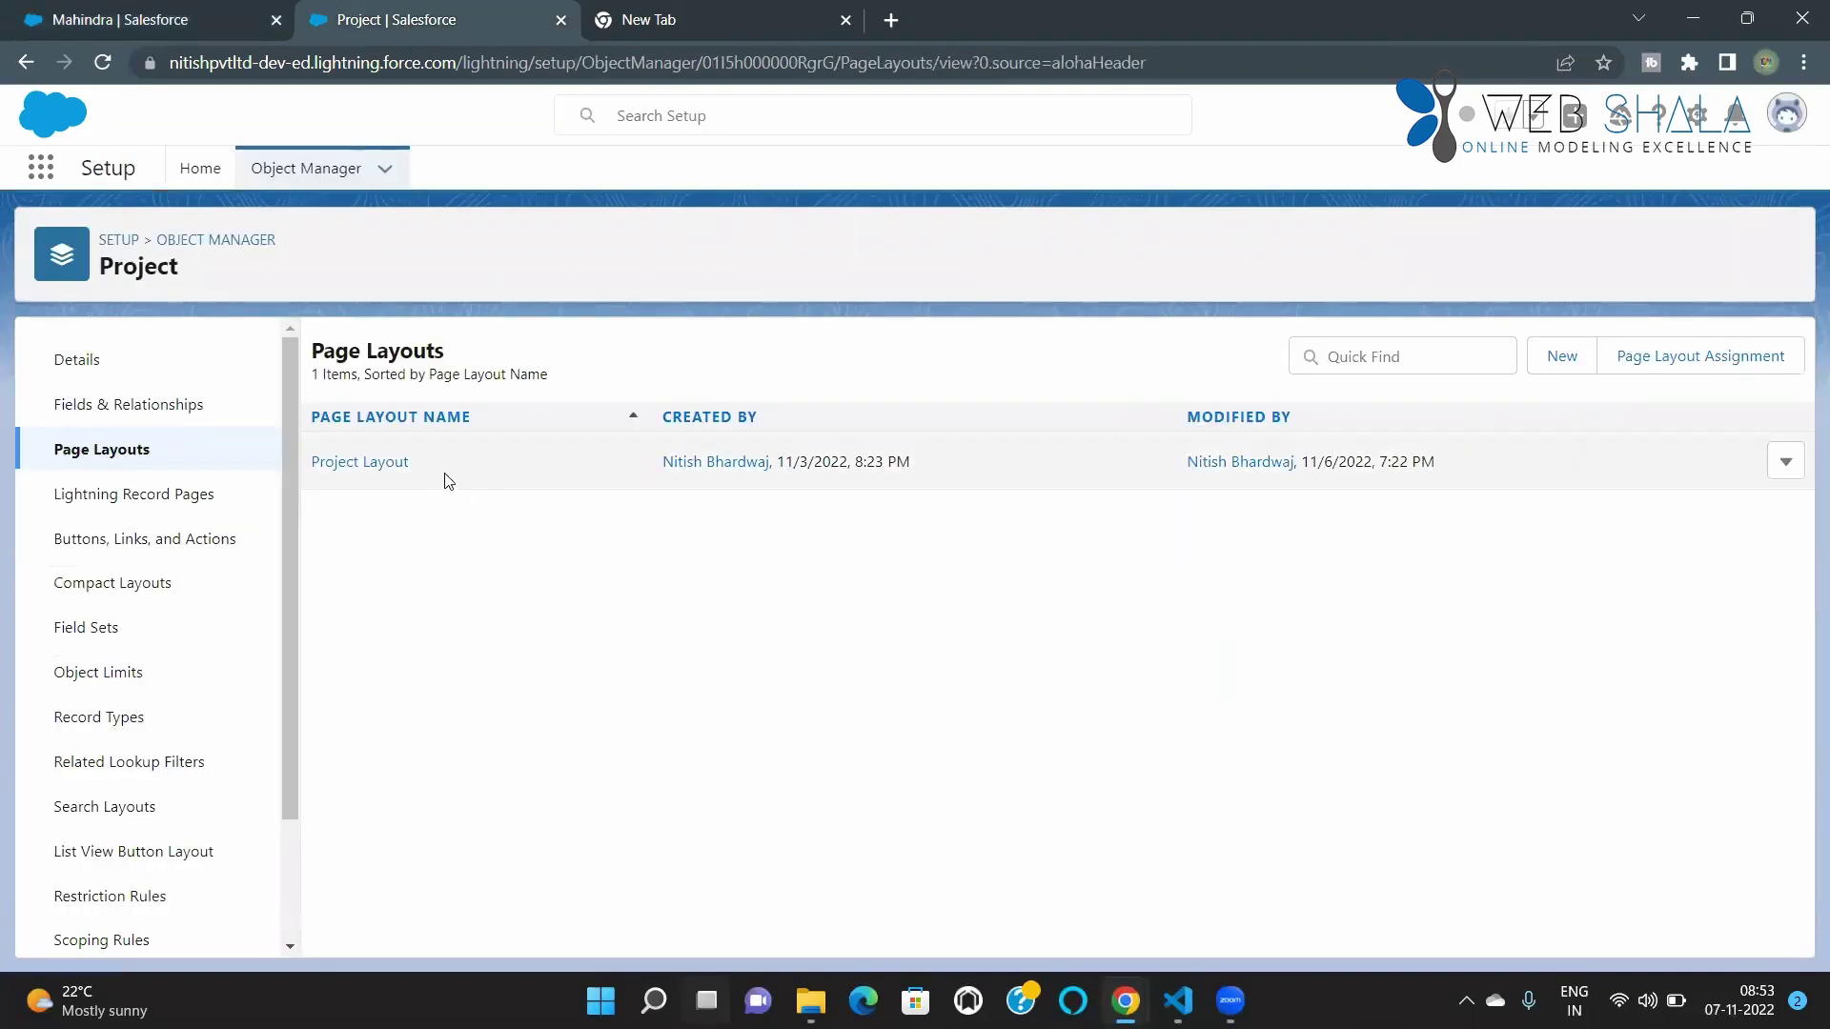
{"action": "left_click", "coordinate": [357, 464]}
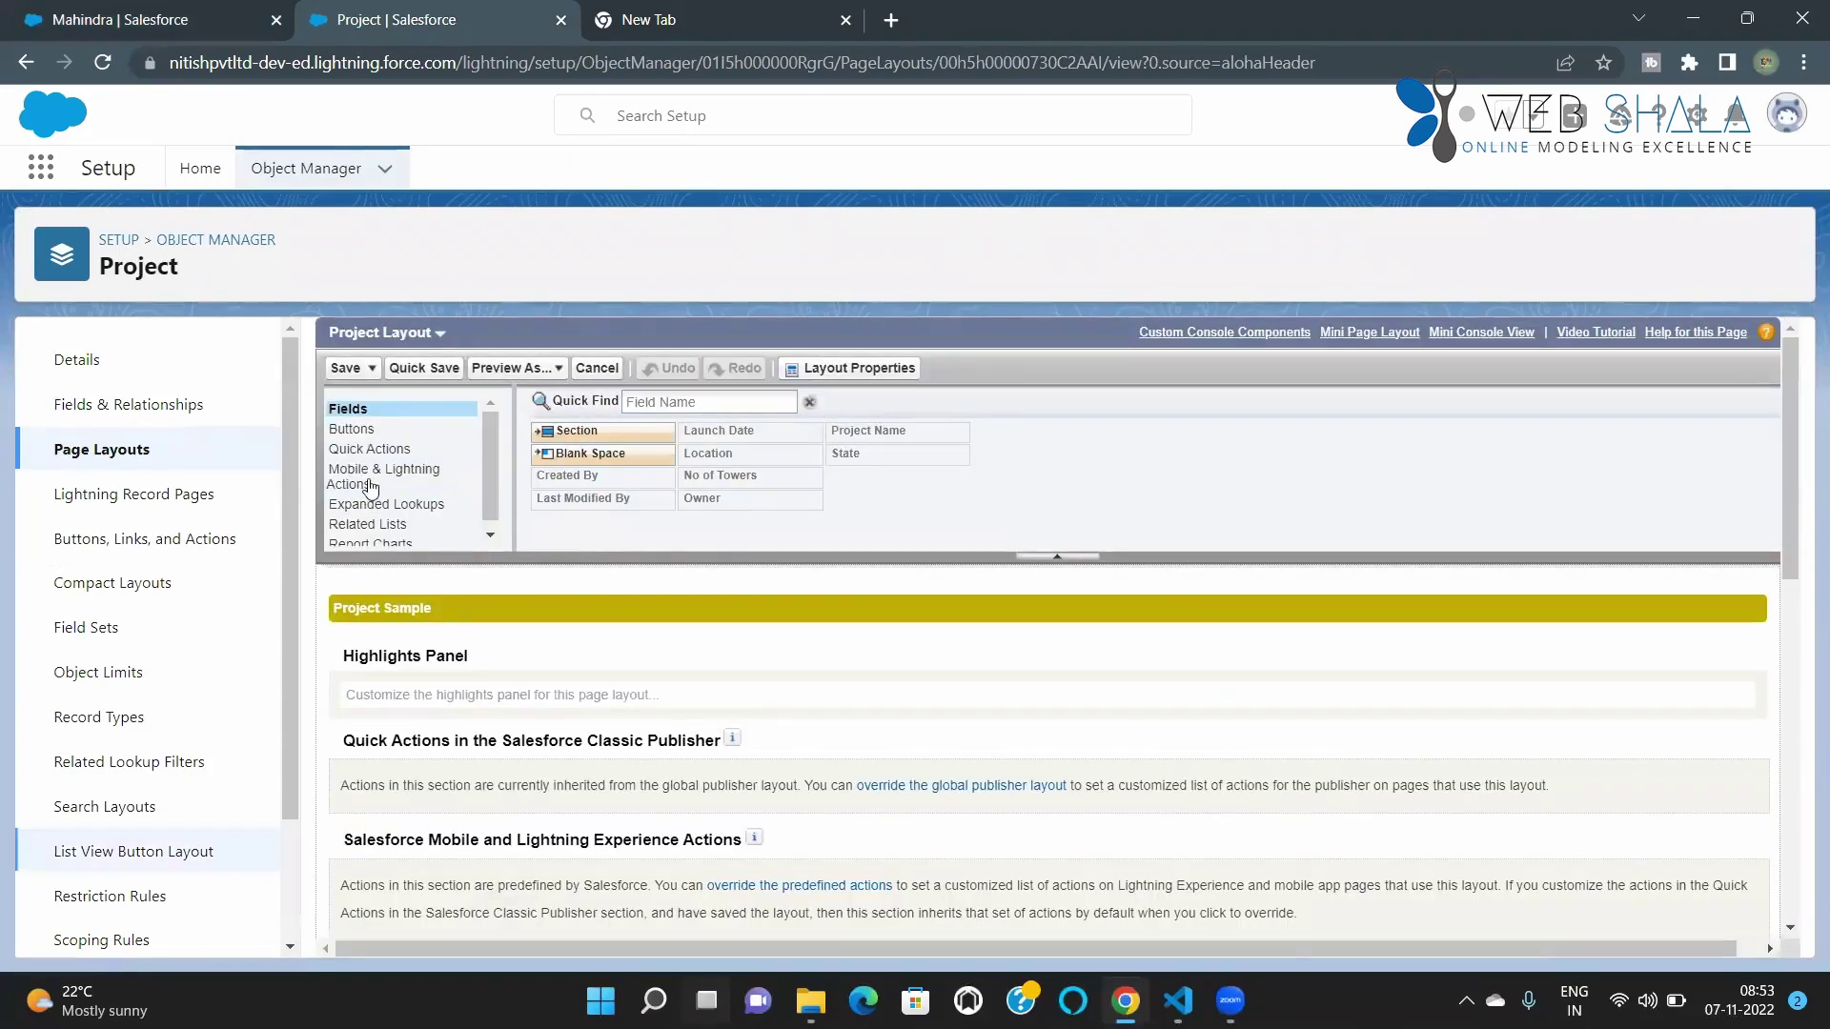
{"action": "left_click", "coordinate": [374, 449]}
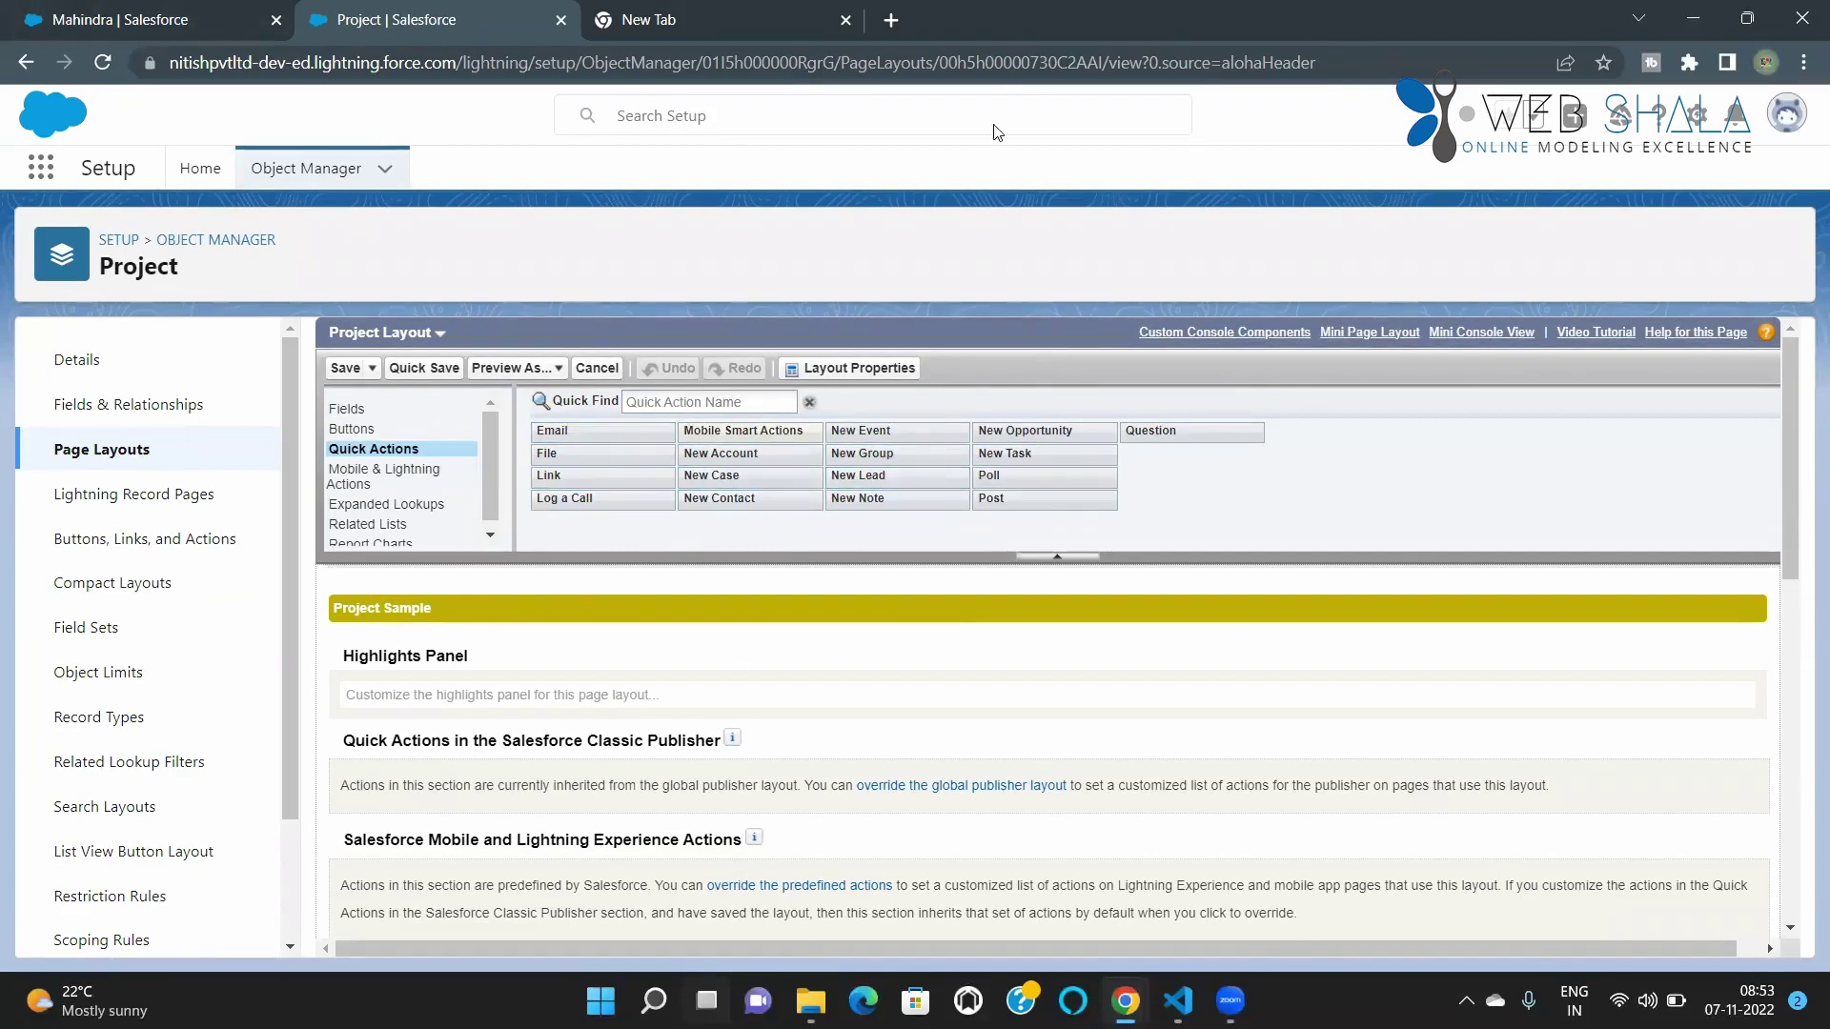
{"action": "left_click", "coordinate": [76, 19]}
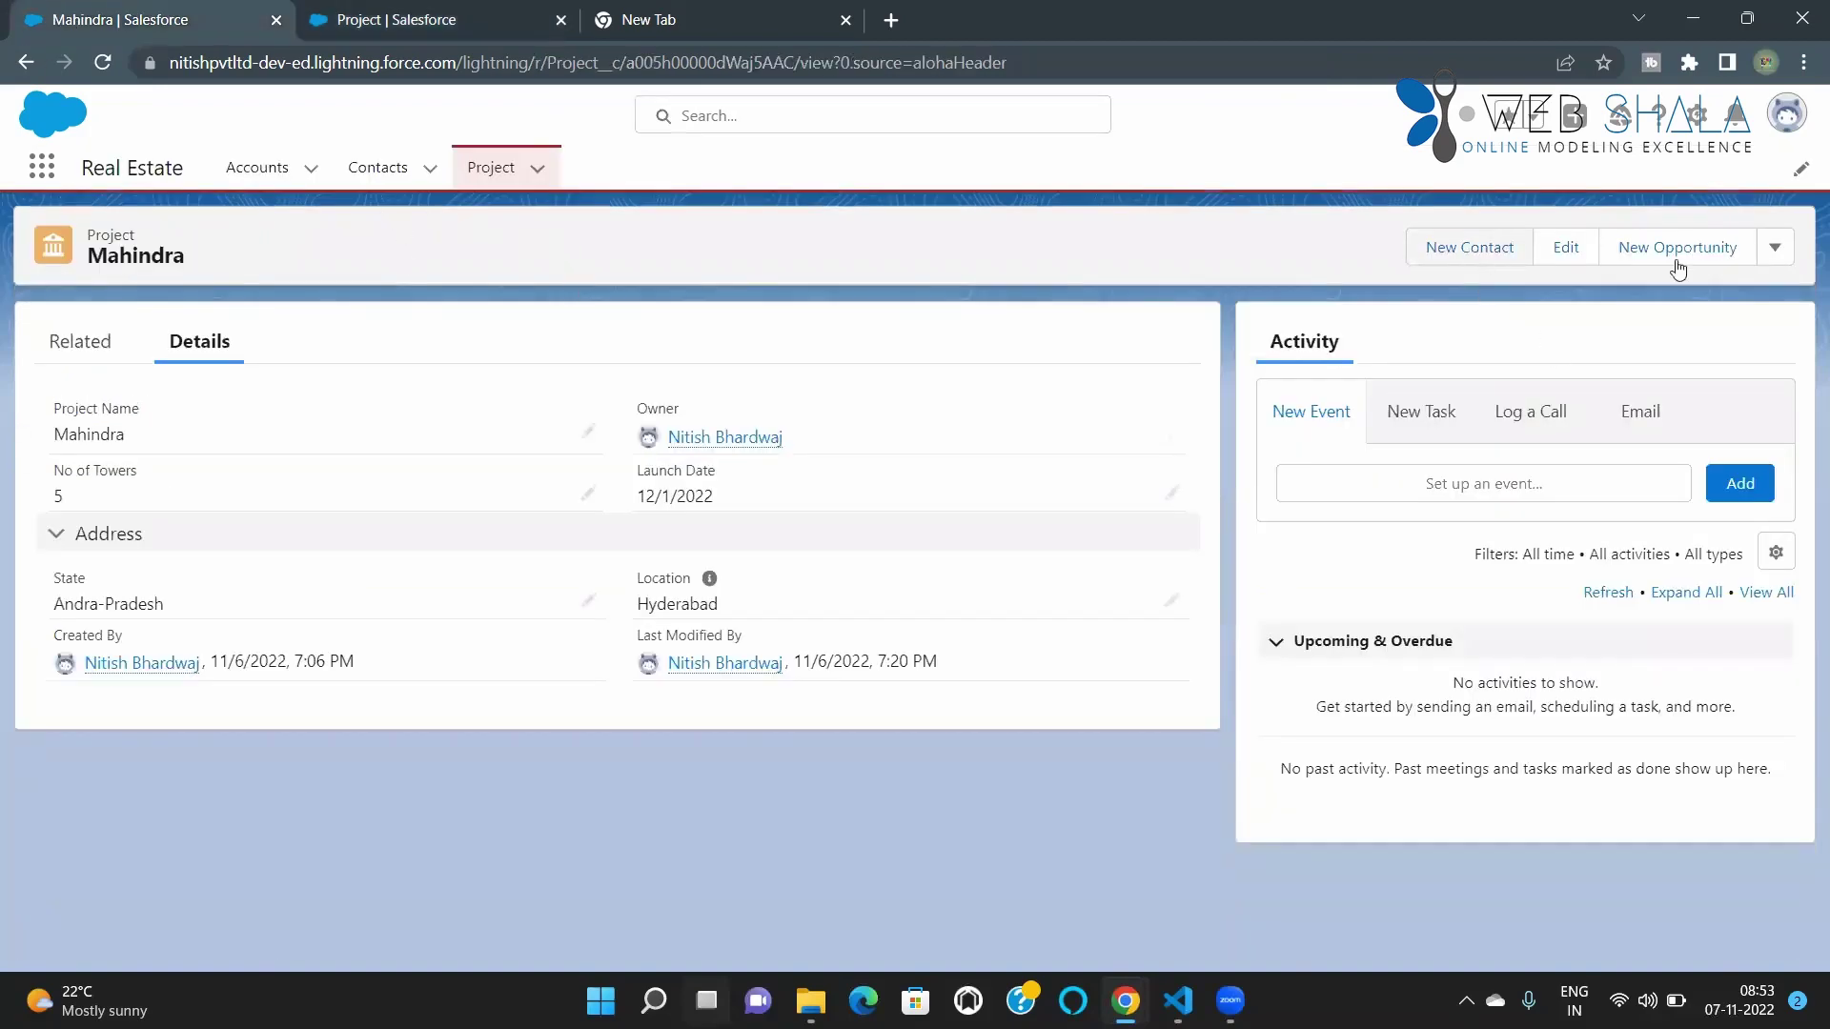
Return to the Project Layout editor and review its available Mobile & Lightning Actions and Expanded Lookups
{"action": "left_click", "coordinate": [385, 17]}
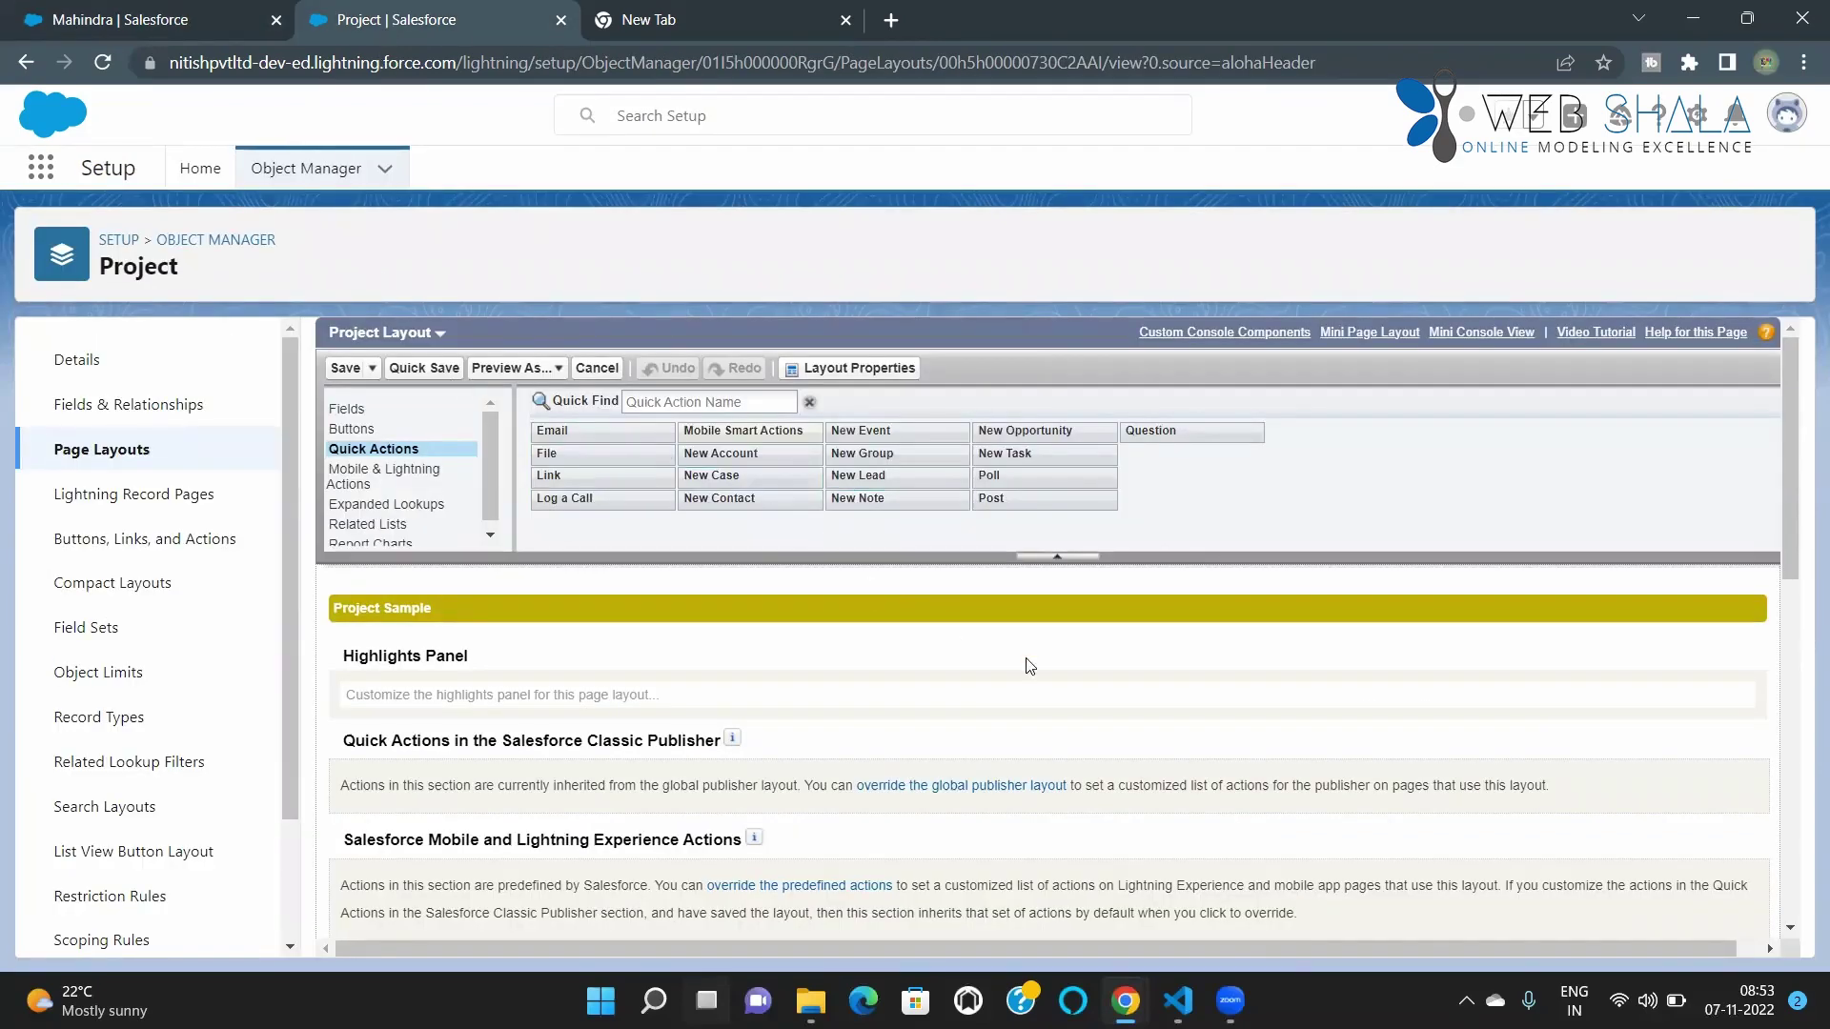
{"action": "left_click", "coordinate": [391, 476]}
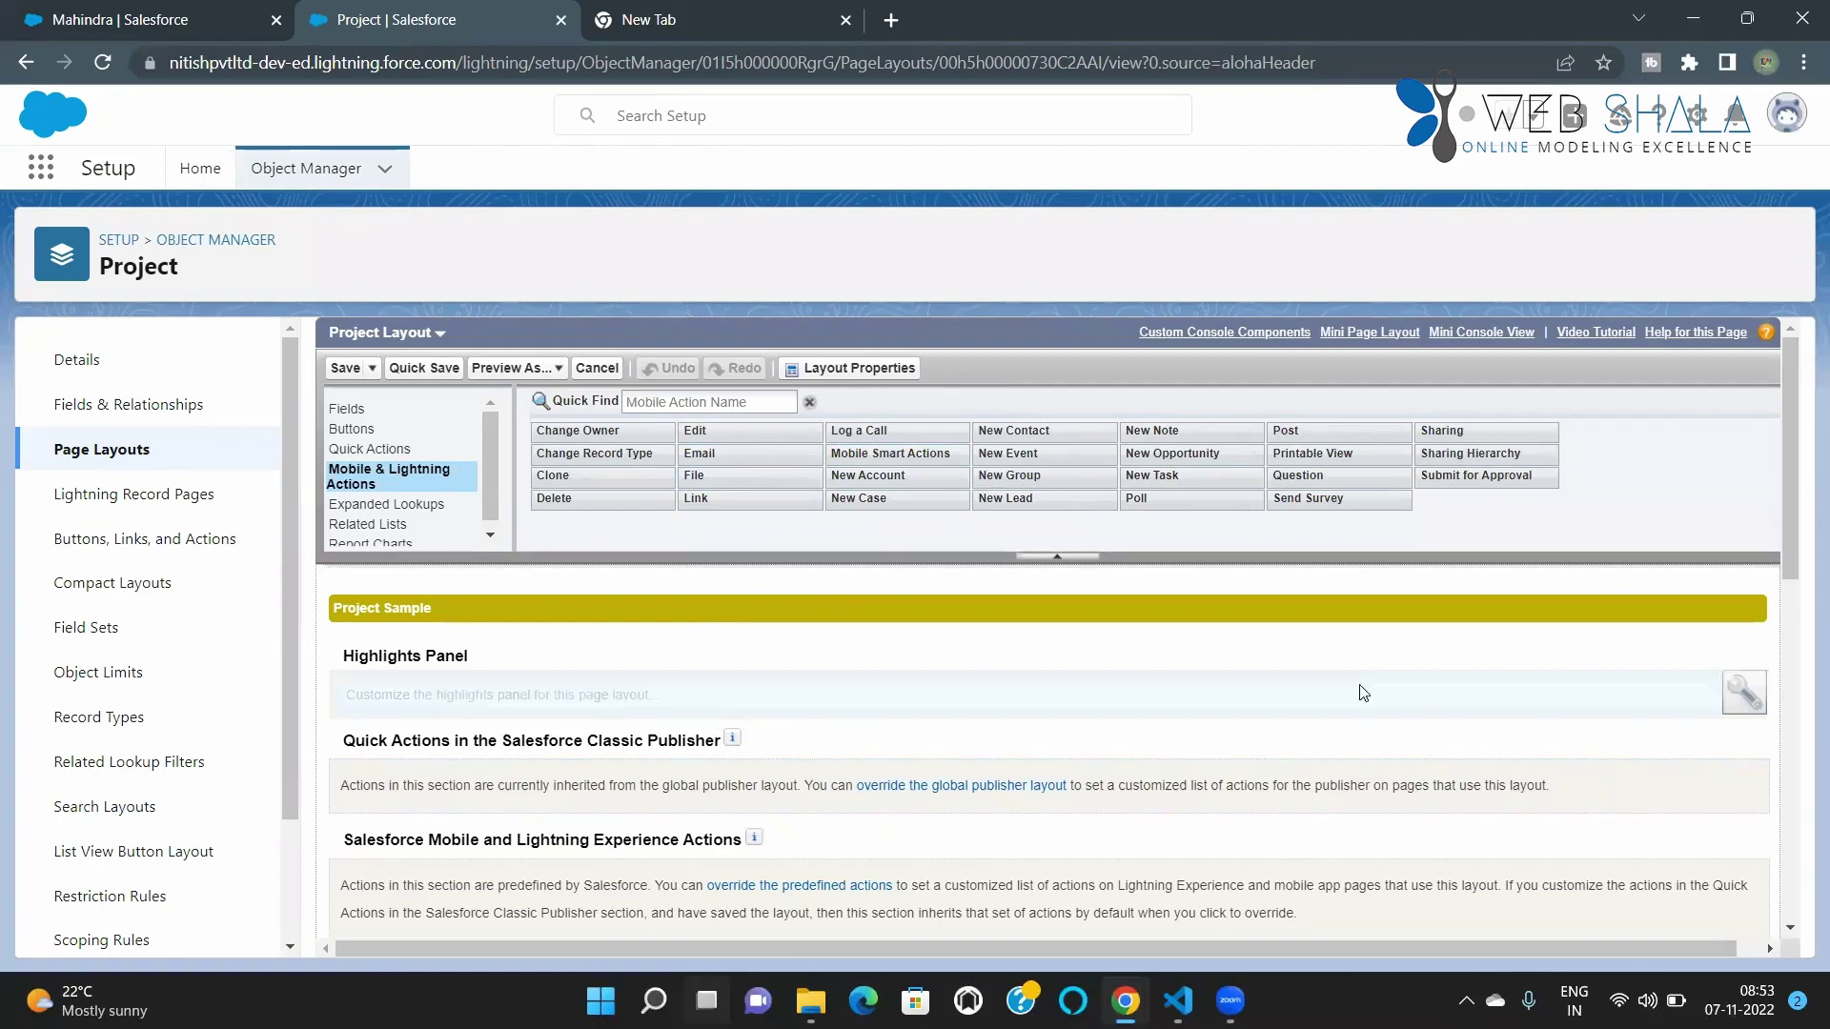
{"action": "scroll", "coordinate": [415, 508], "scroll_direction": "down", "scroll_amount": 1}
{"action": "left_click", "coordinate": [413, 500]}
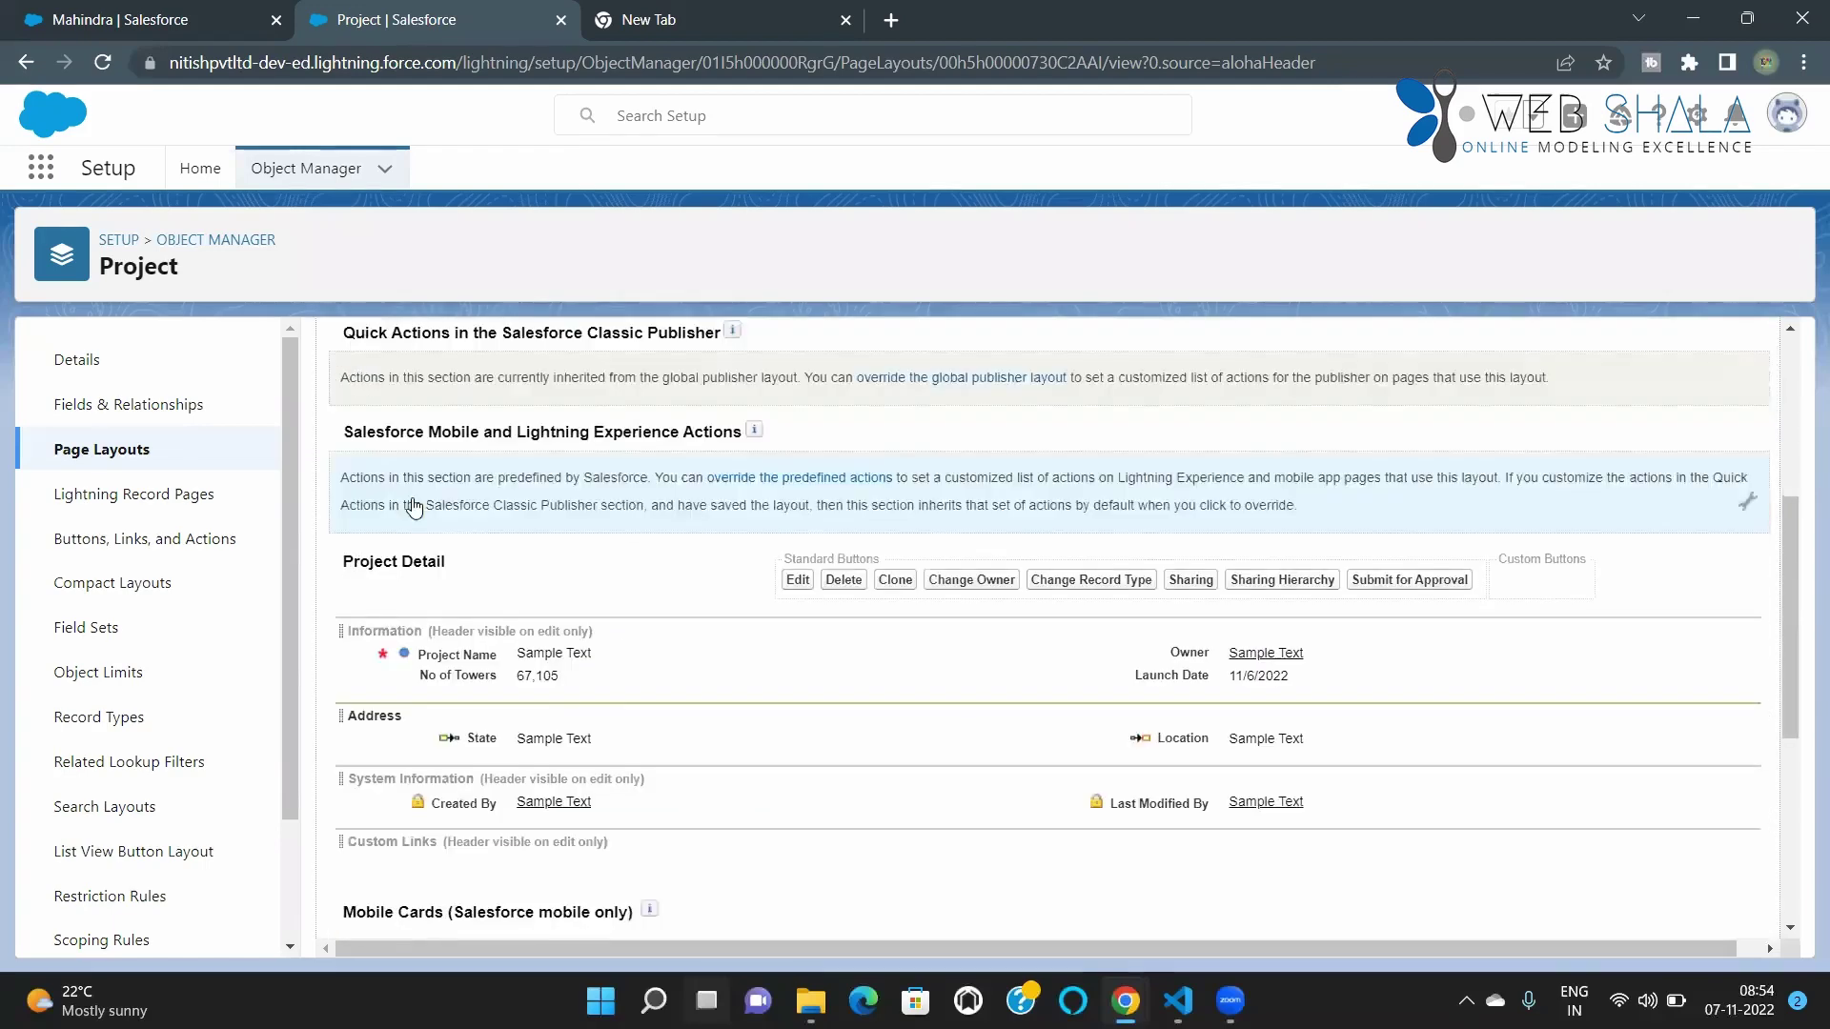
{"action": "scroll", "coordinate": [586, 443], "scroll_direction": "up", "scroll_amount": 1}
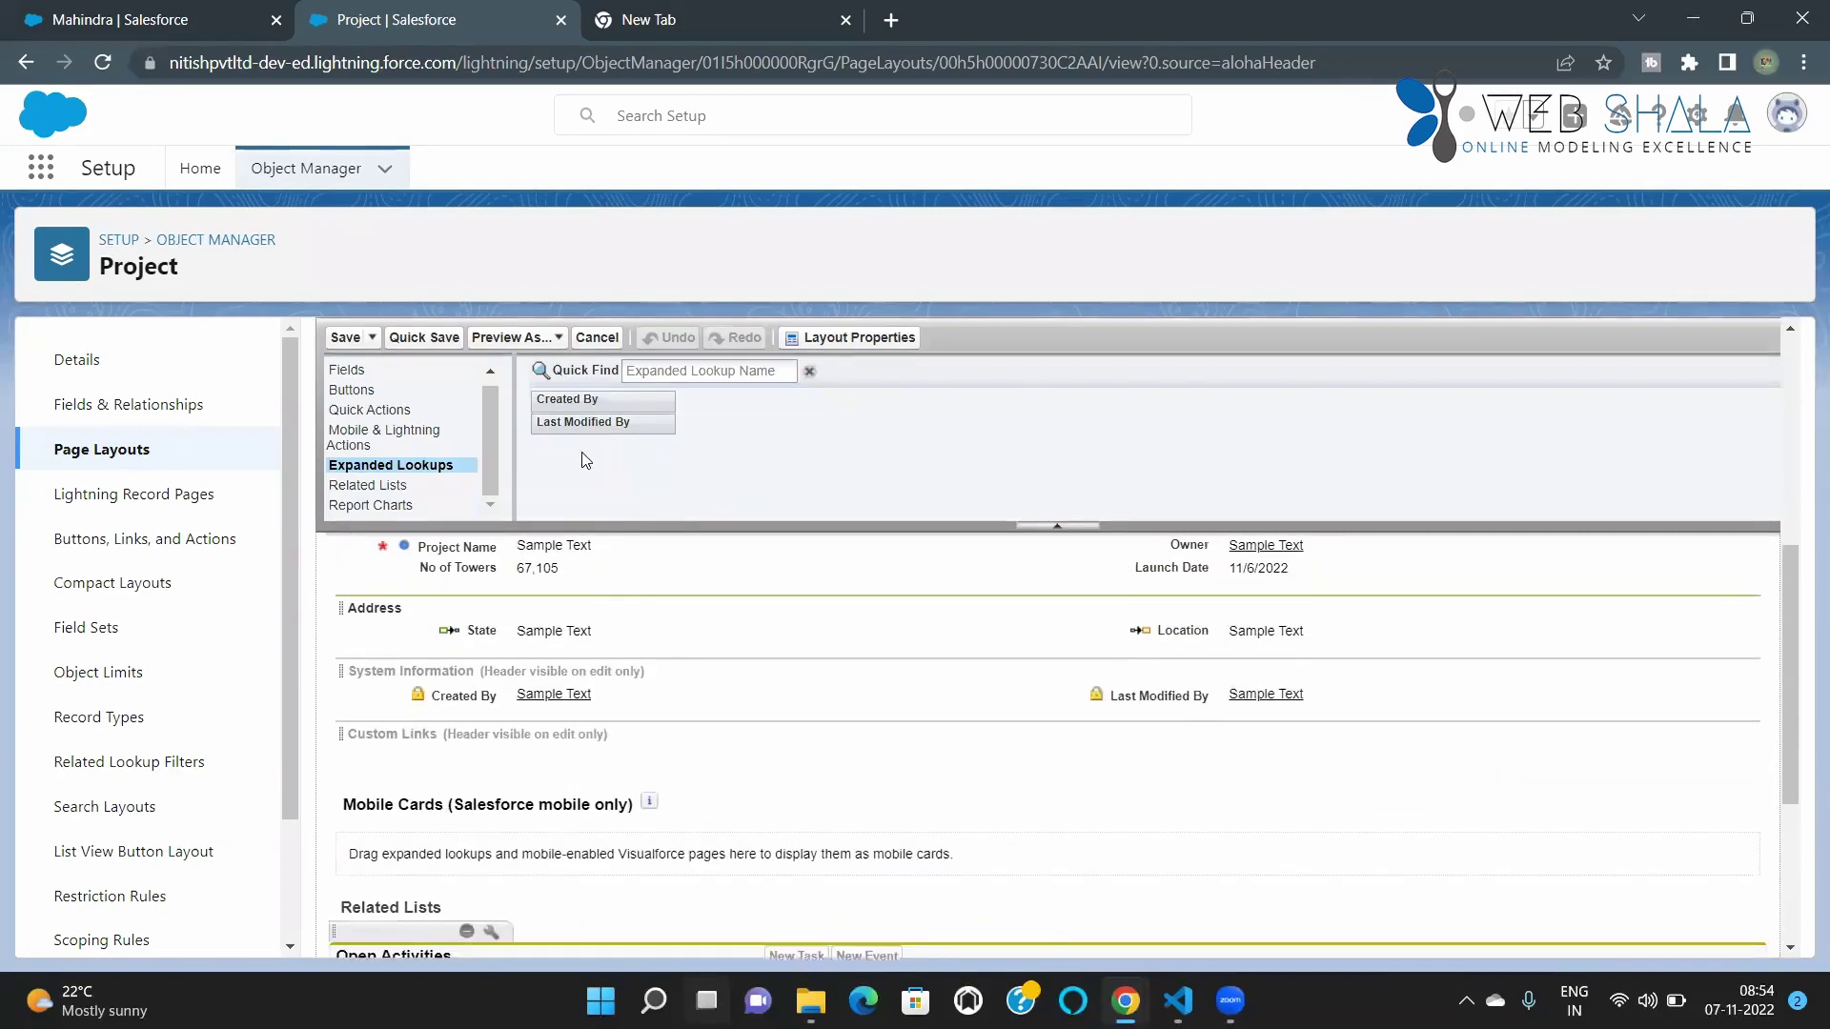
Add the Approval History related list above Open Activities and save the layout, overwriting users' personal related list customizations
{"action": "left_click", "coordinate": [364, 486]}
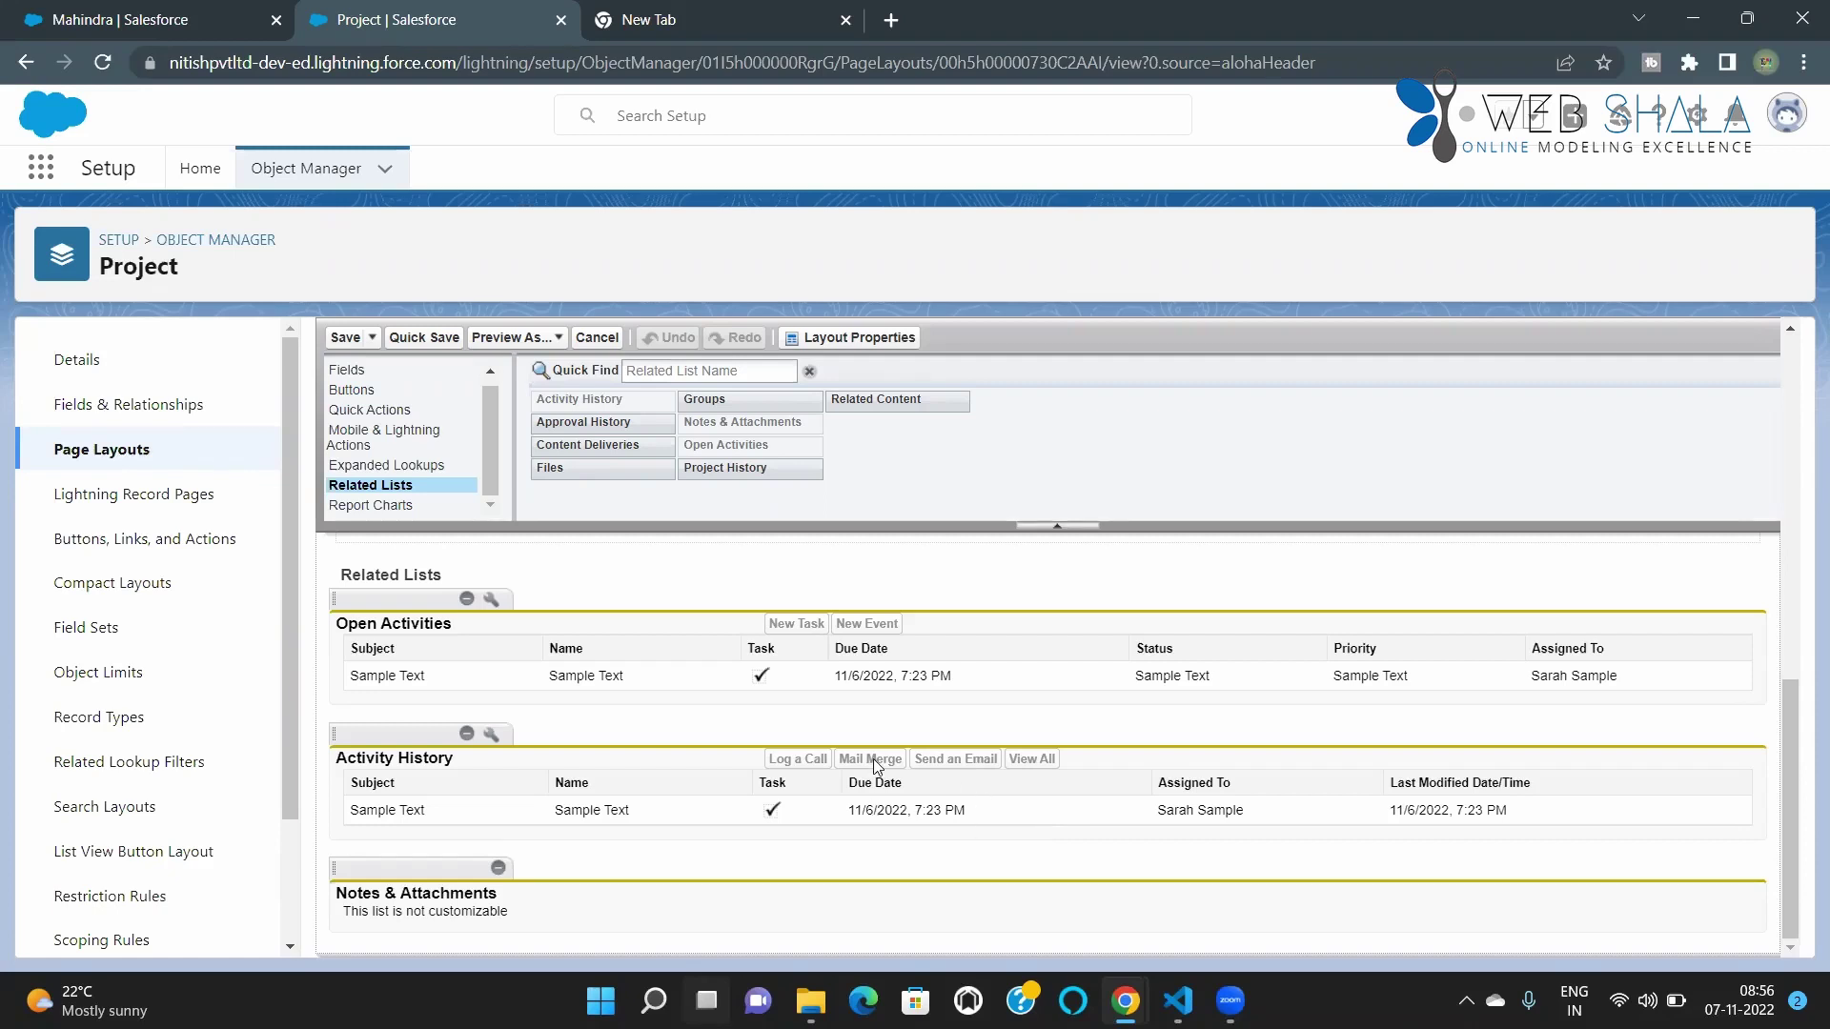
{"action": "left_click_drag", "start_coordinate": [593, 422], "coordinate": [331, 692]}
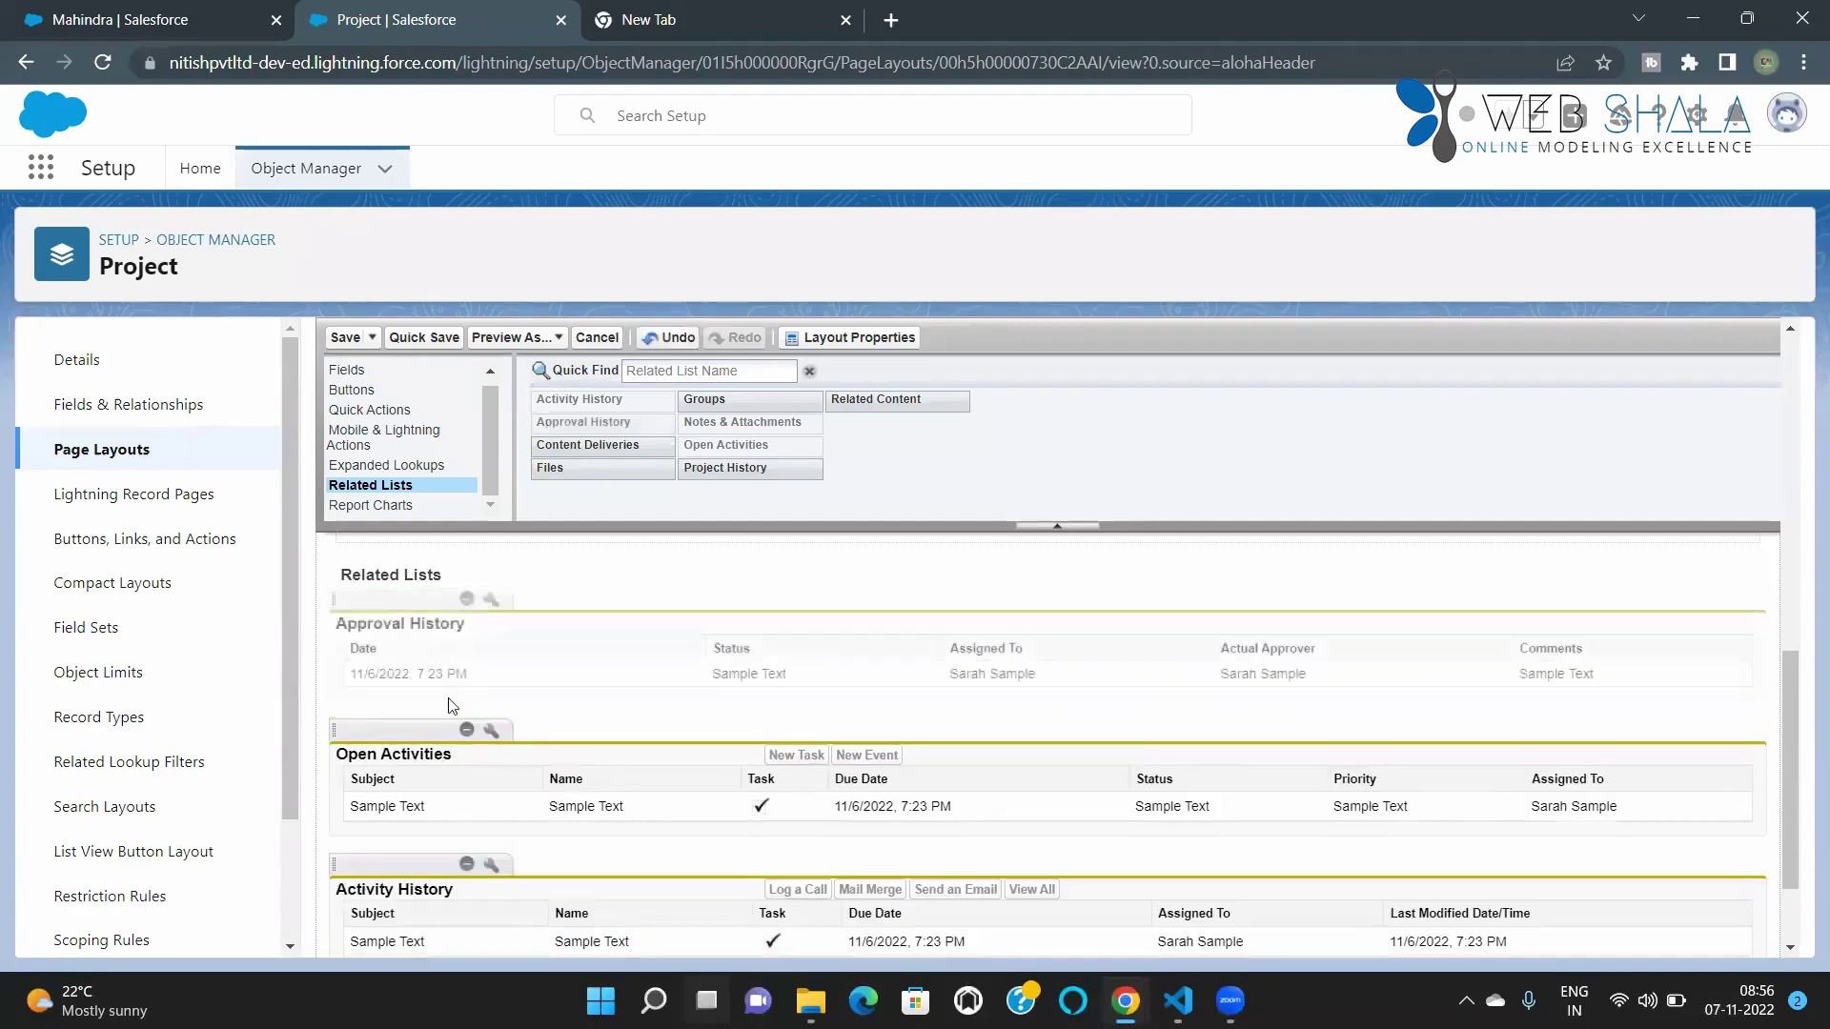
{"action": "scroll", "coordinate": [443, 834], "scroll_direction": "down", "scroll_amount": 1}
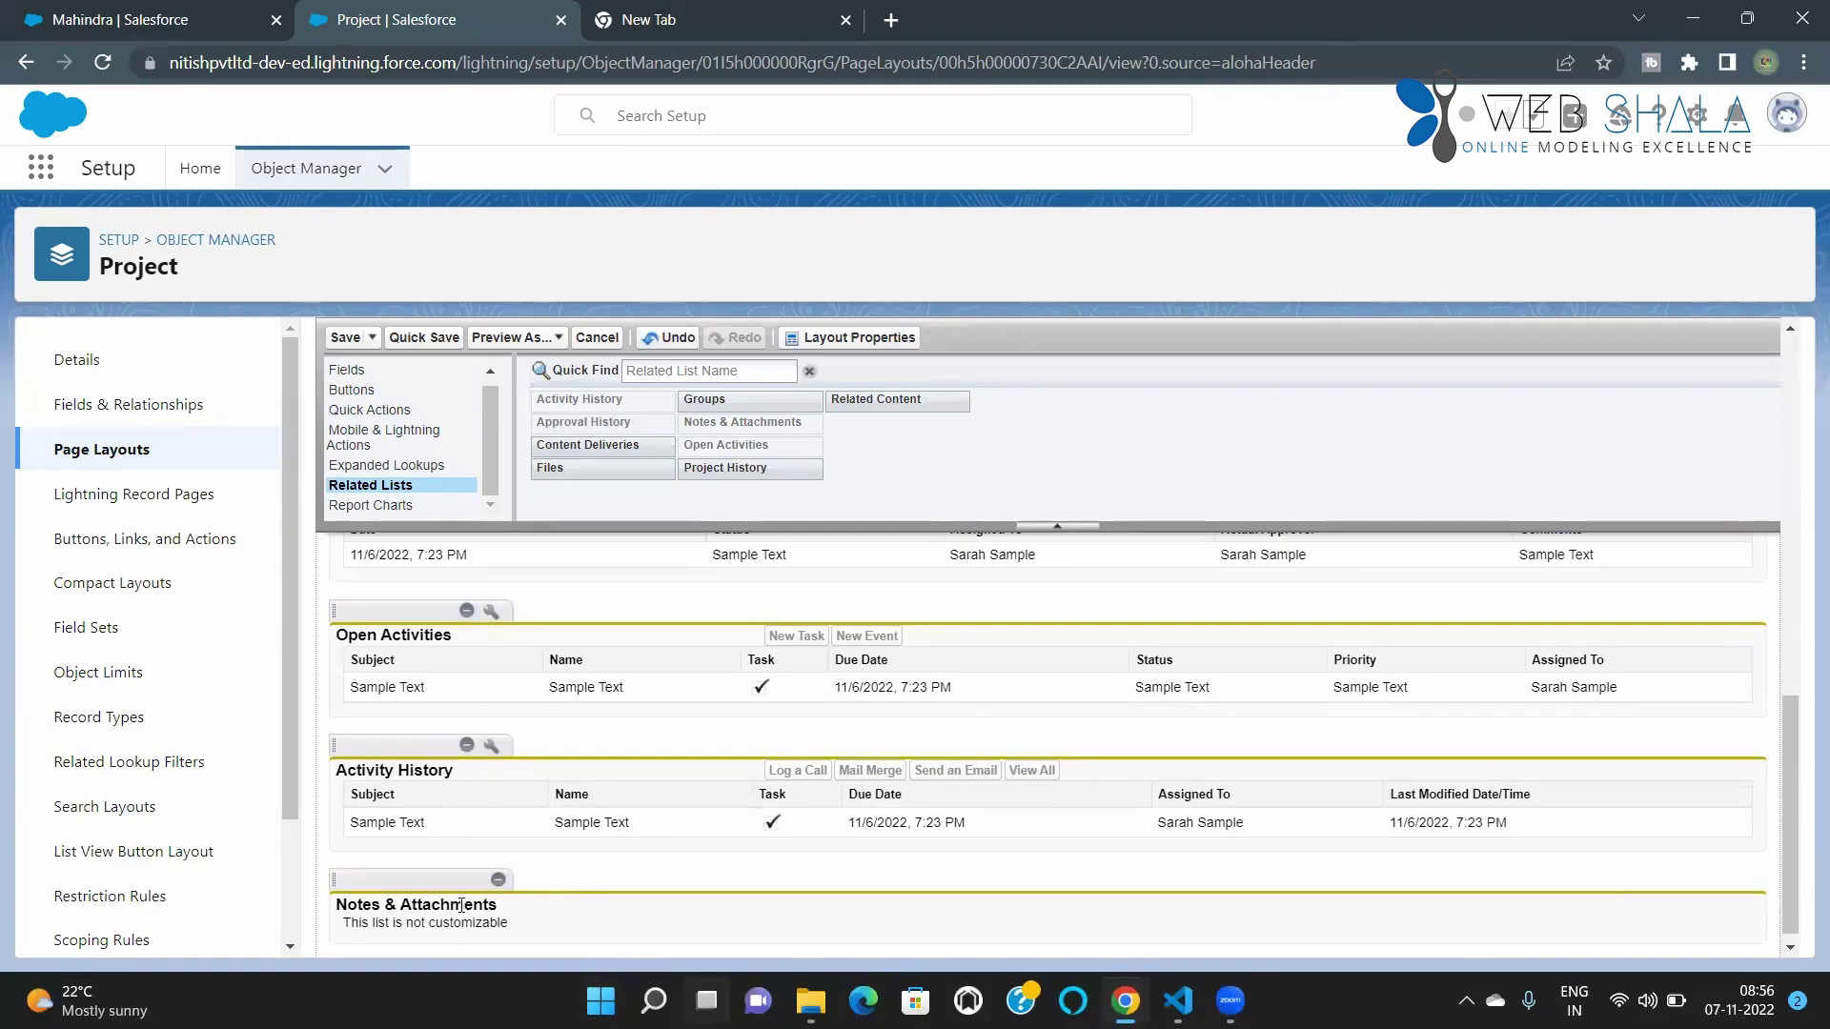
{"action": "left_click", "coordinate": [347, 343]}
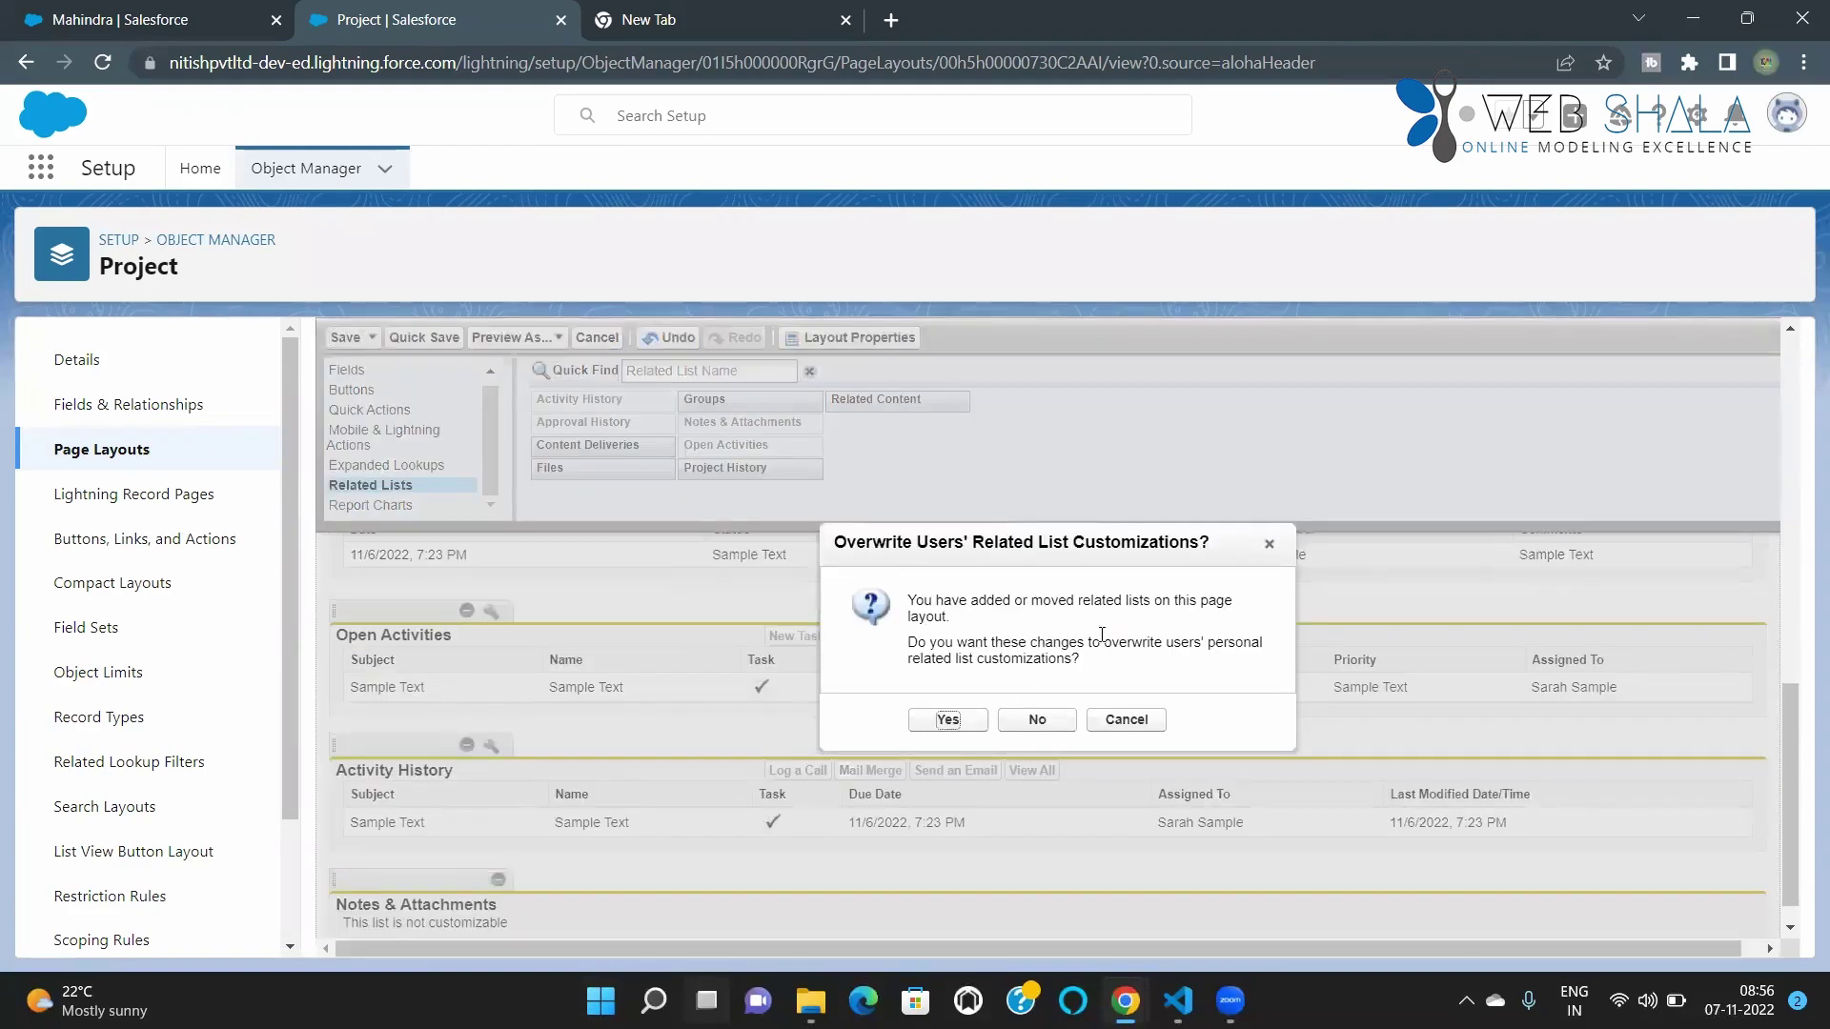
{"action": "left_click", "coordinate": [949, 721]}
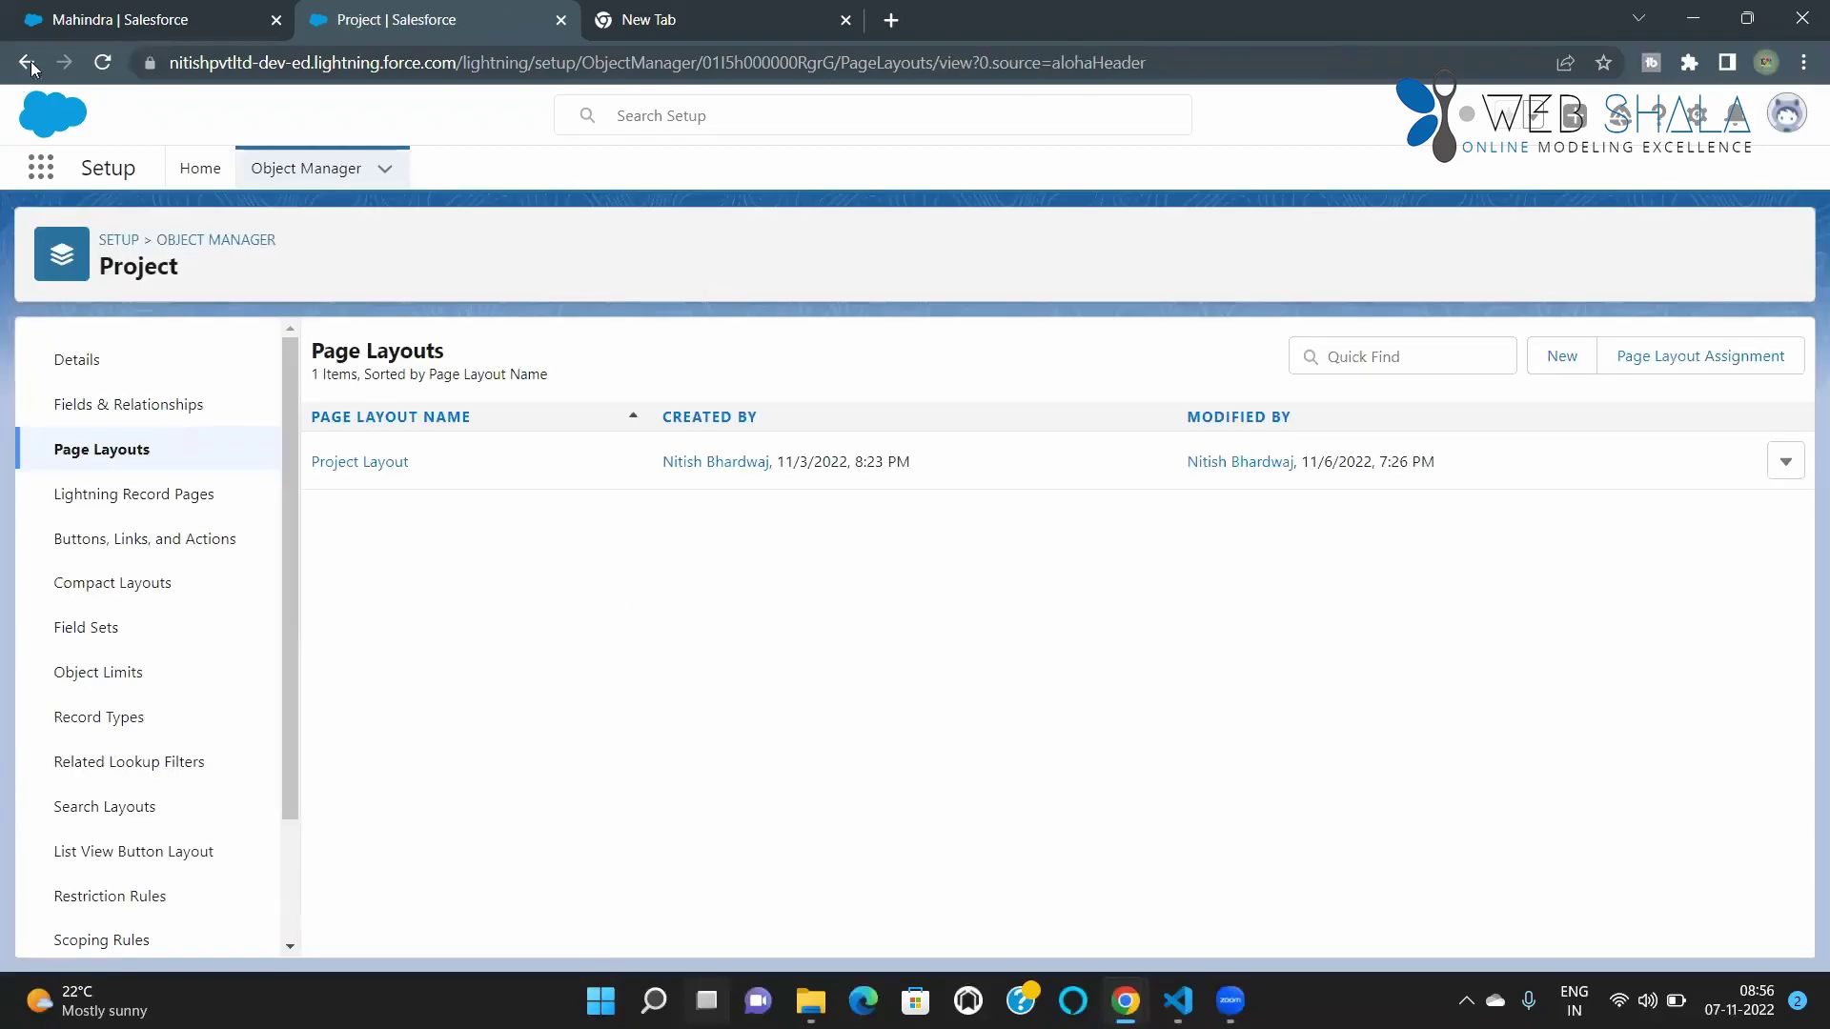
Reload the Mahindra record and check its additional actions and related lists against the saved layout
{"action": "left_click", "coordinate": [95, 19]}
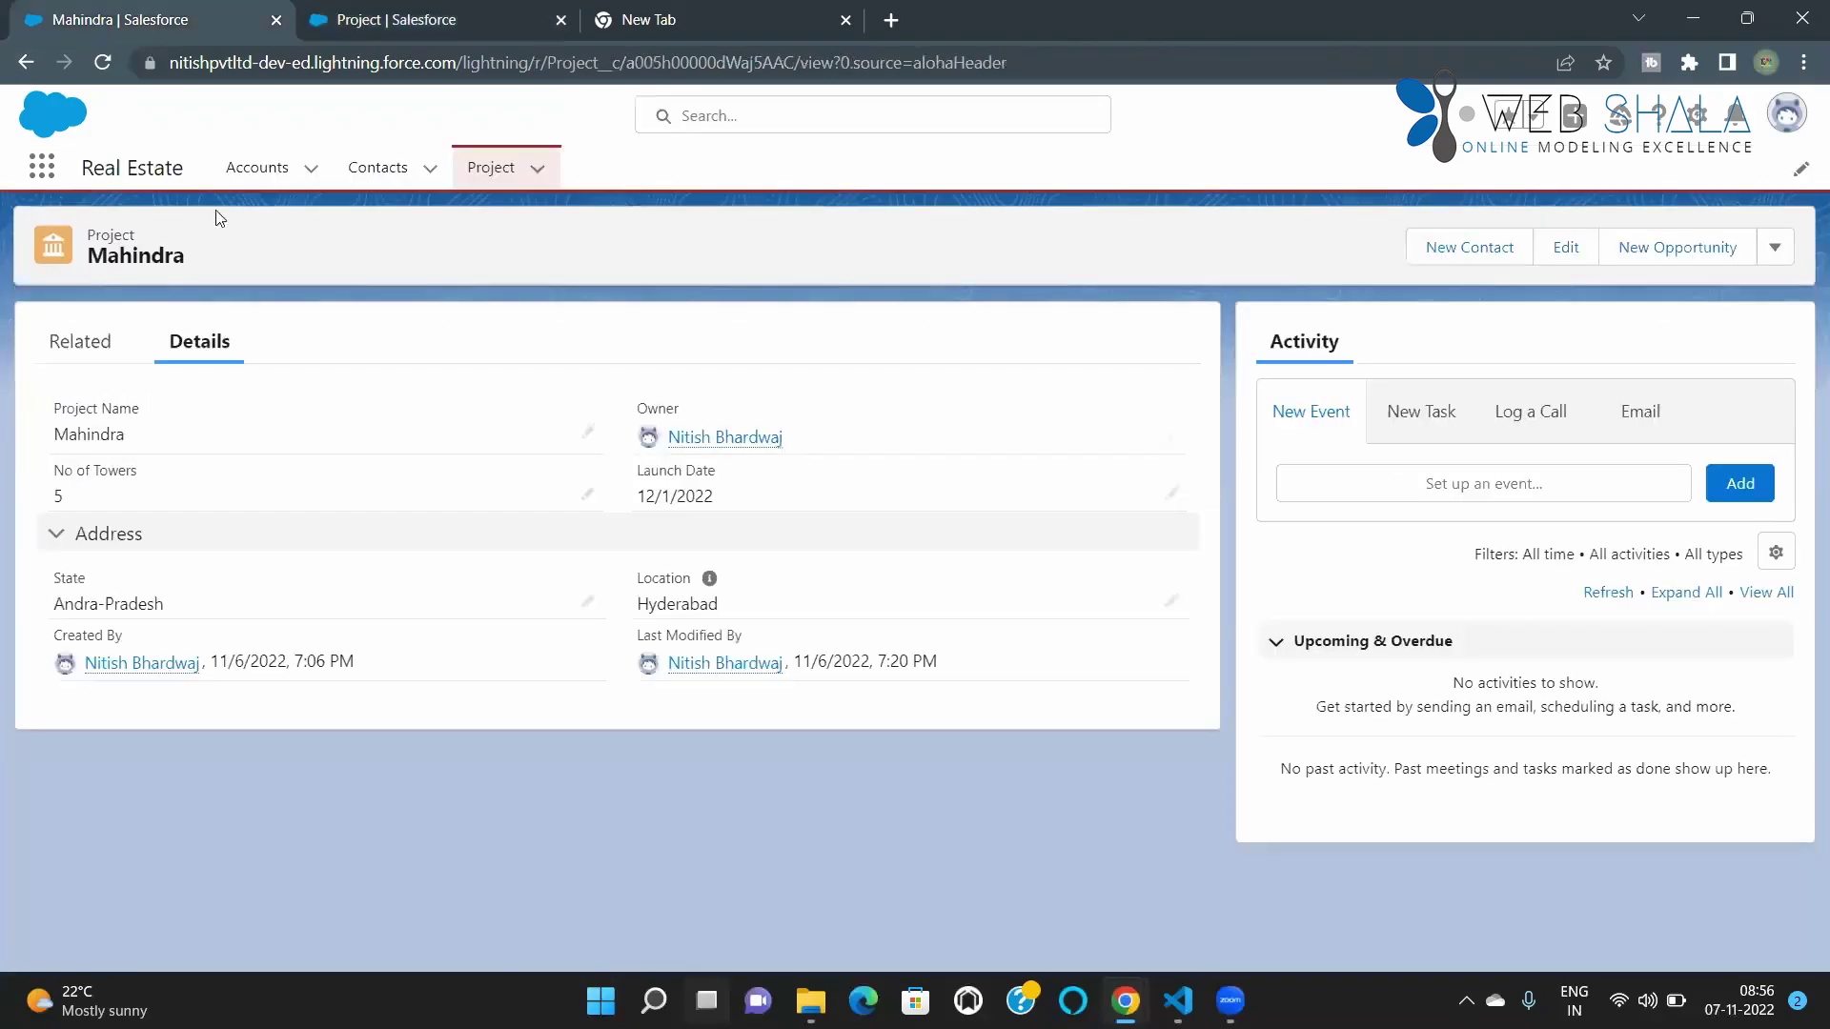
{"action": "left_click", "coordinate": [105, 64]}
{"action": "left_click", "coordinate": [1777, 250]}
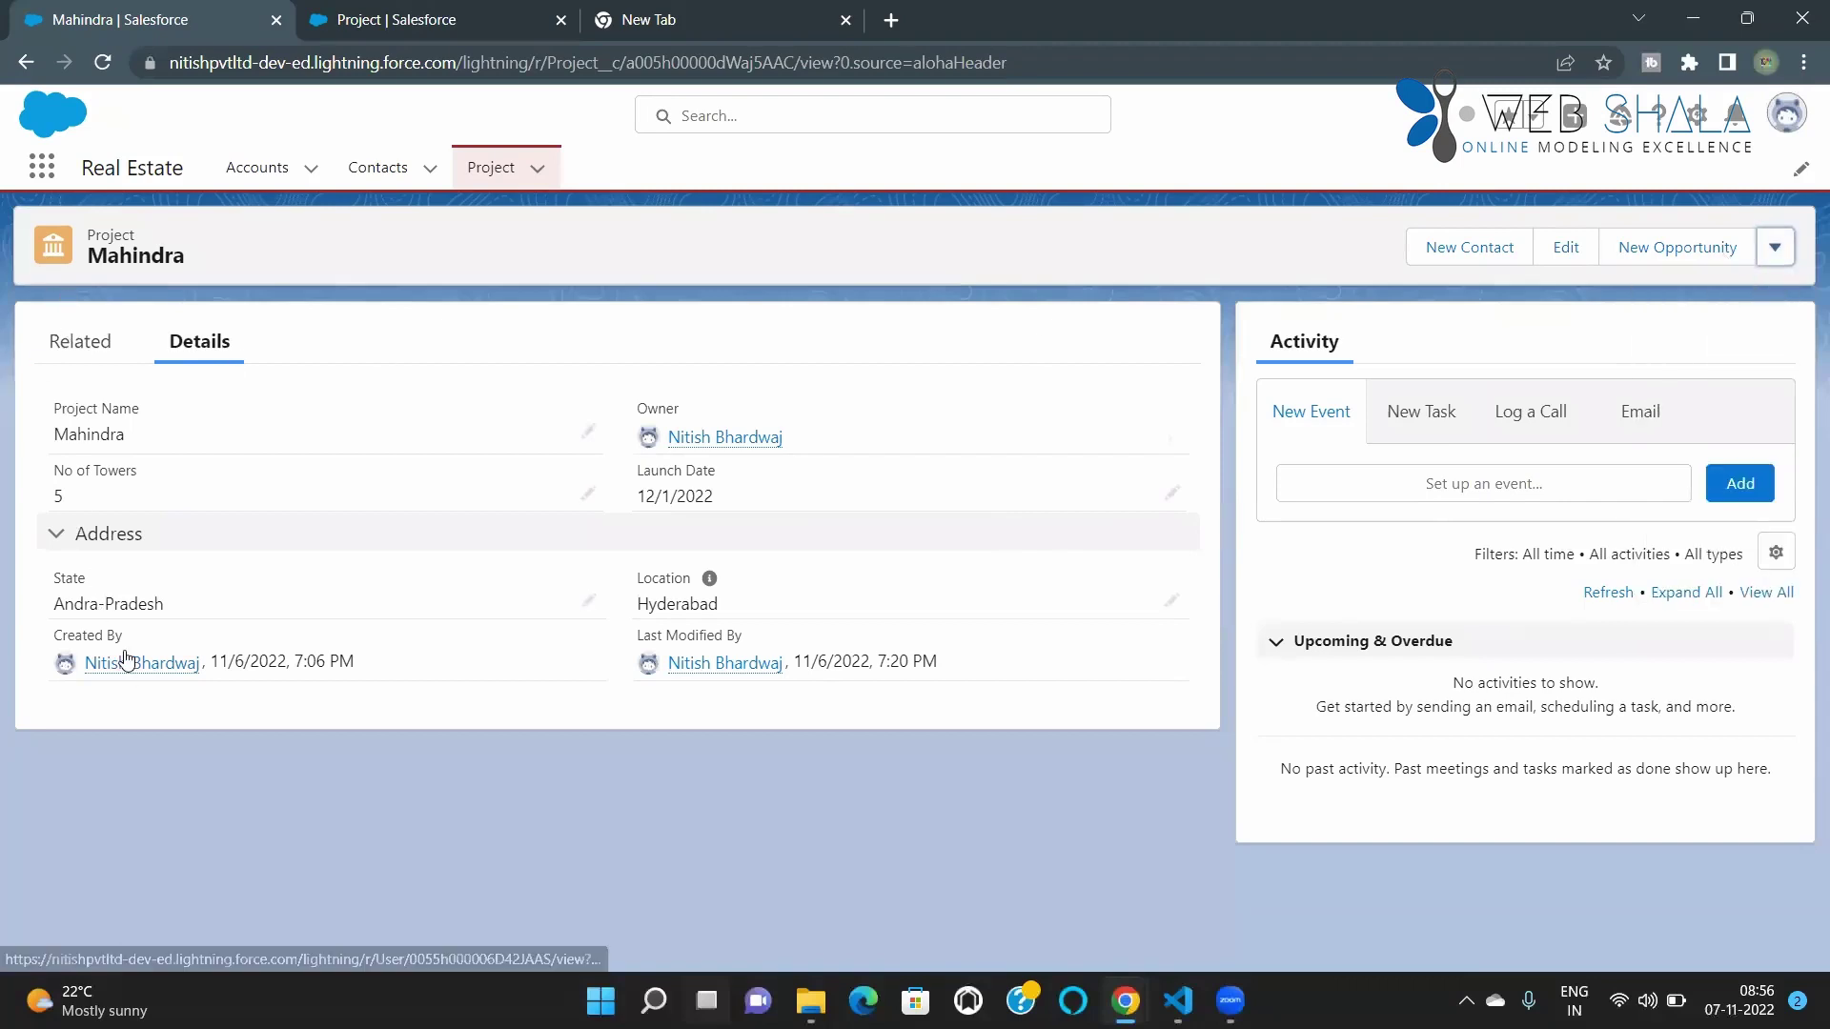
{"action": "mouse_move", "coordinate": [122, 661]}
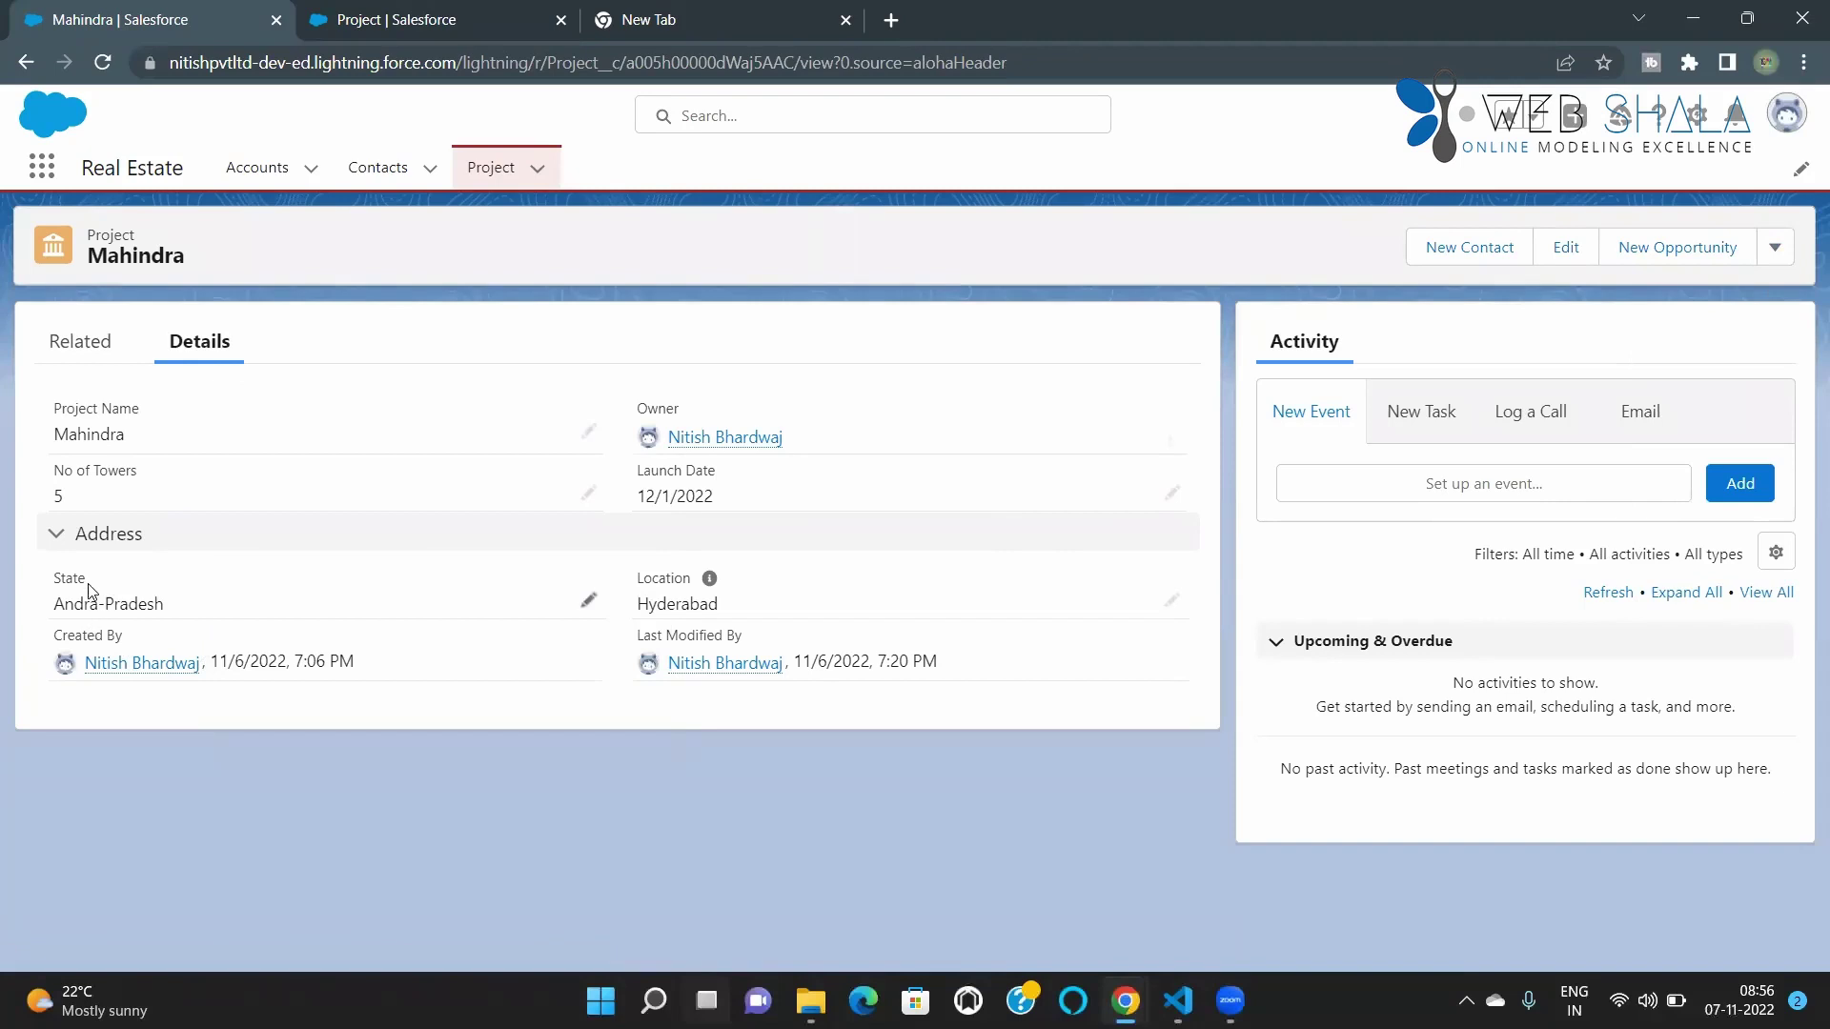
{"action": "left_click", "coordinate": [61, 358]}
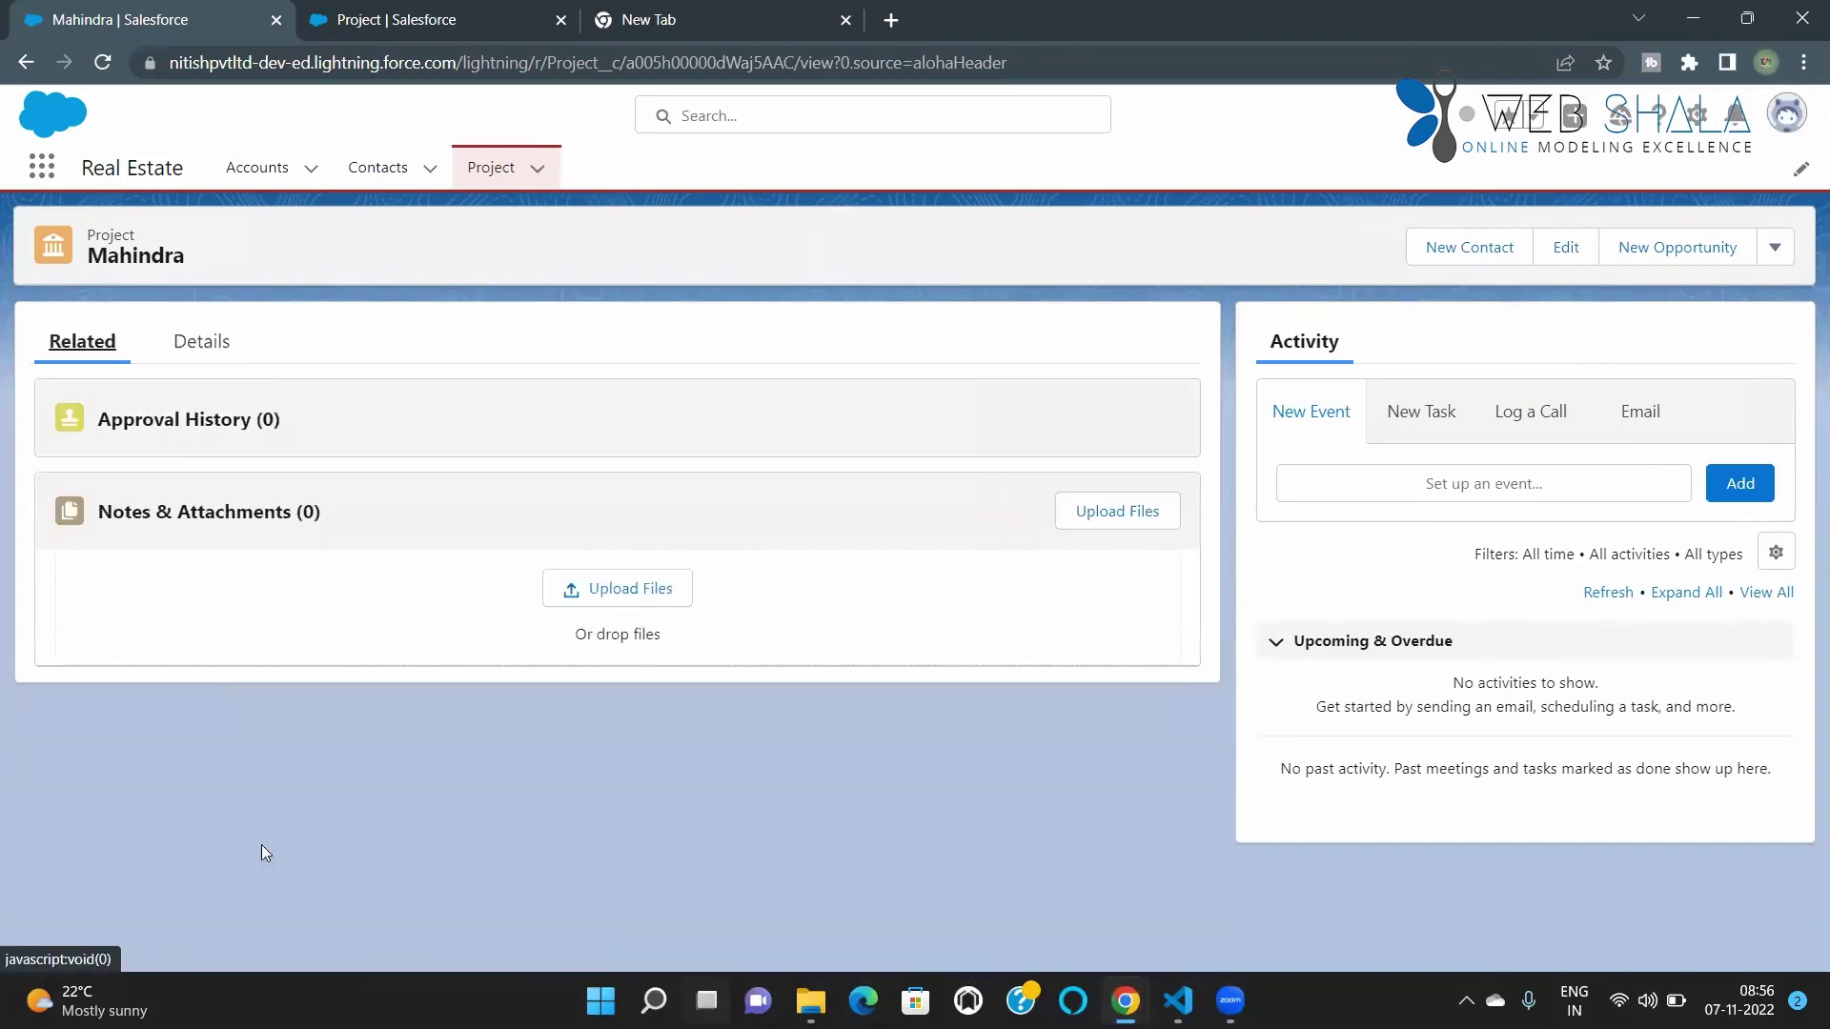
{"action": "left_click", "coordinate": [177, 358]}
Reopen the Project Layout and examine its available report charts and the layout's existing sections
{"action": "left_click", "coordinate": [433, 19]}
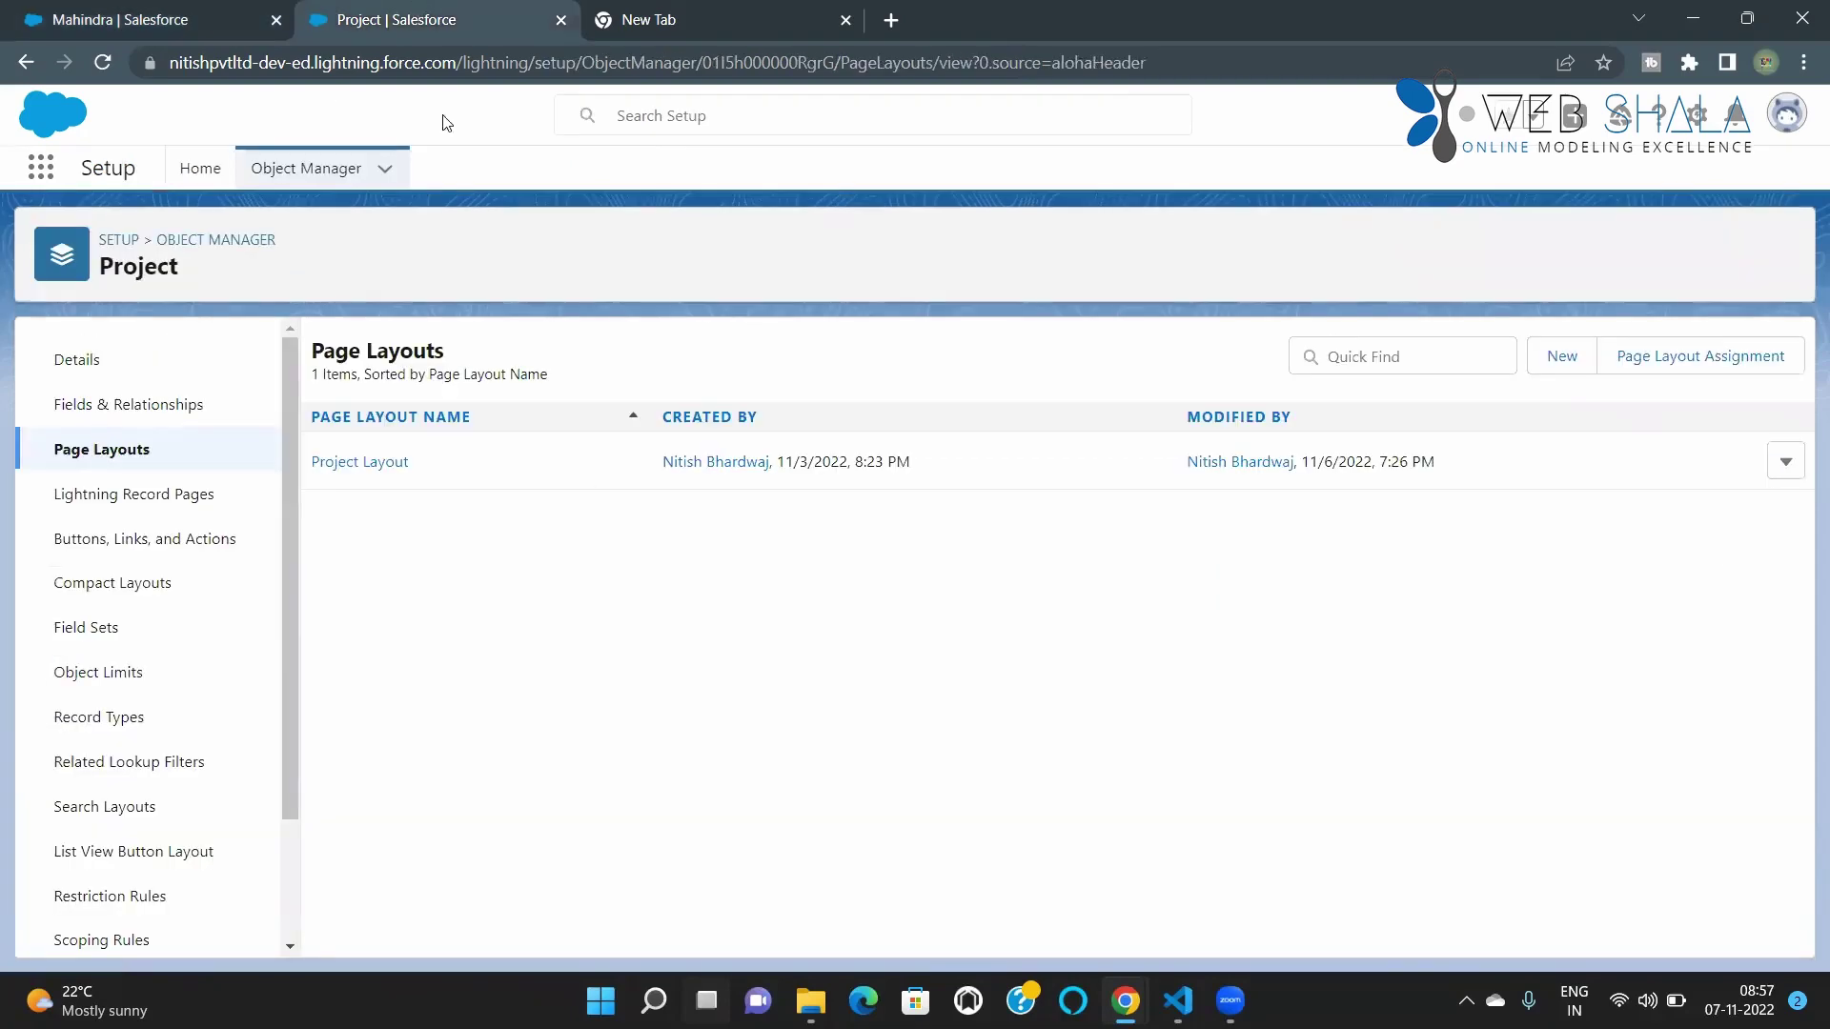
{"action": "left_click", "coordinate": [378, 465]}
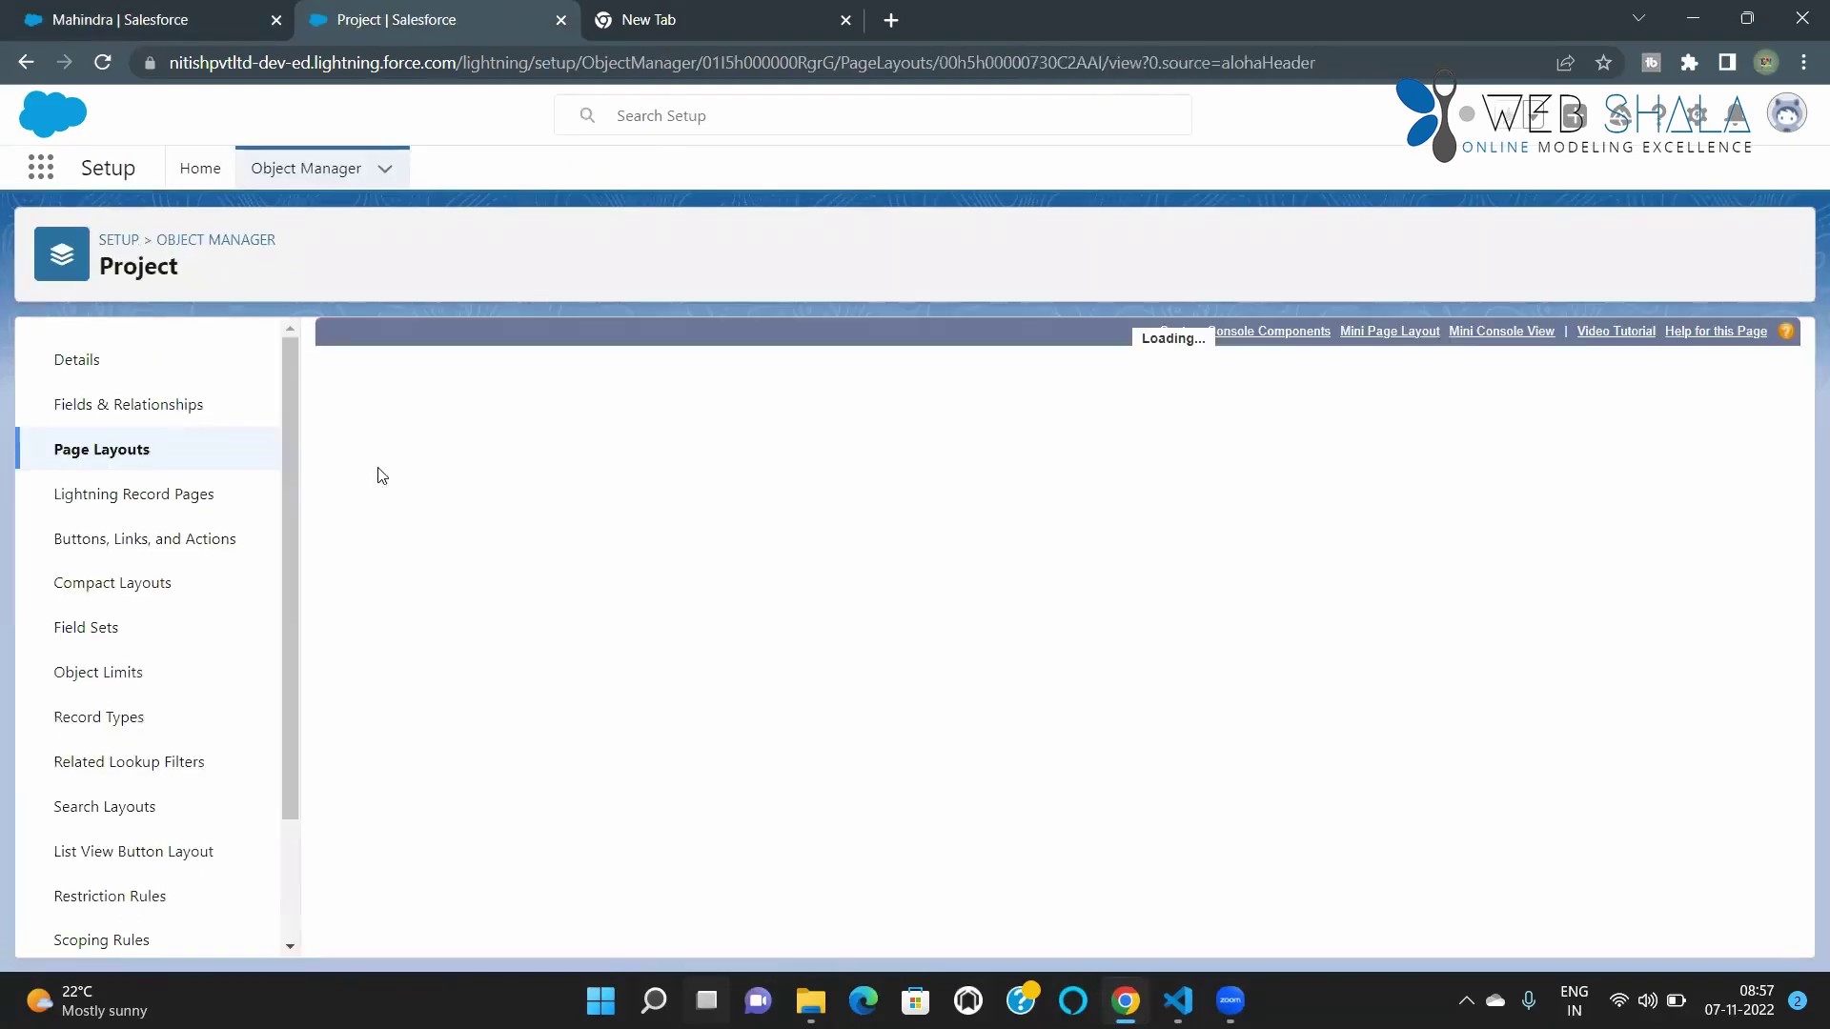
{"action": "scroll", "coordinate": [410, 524], "scroll_direction": "down", "scroll_amount": 1}
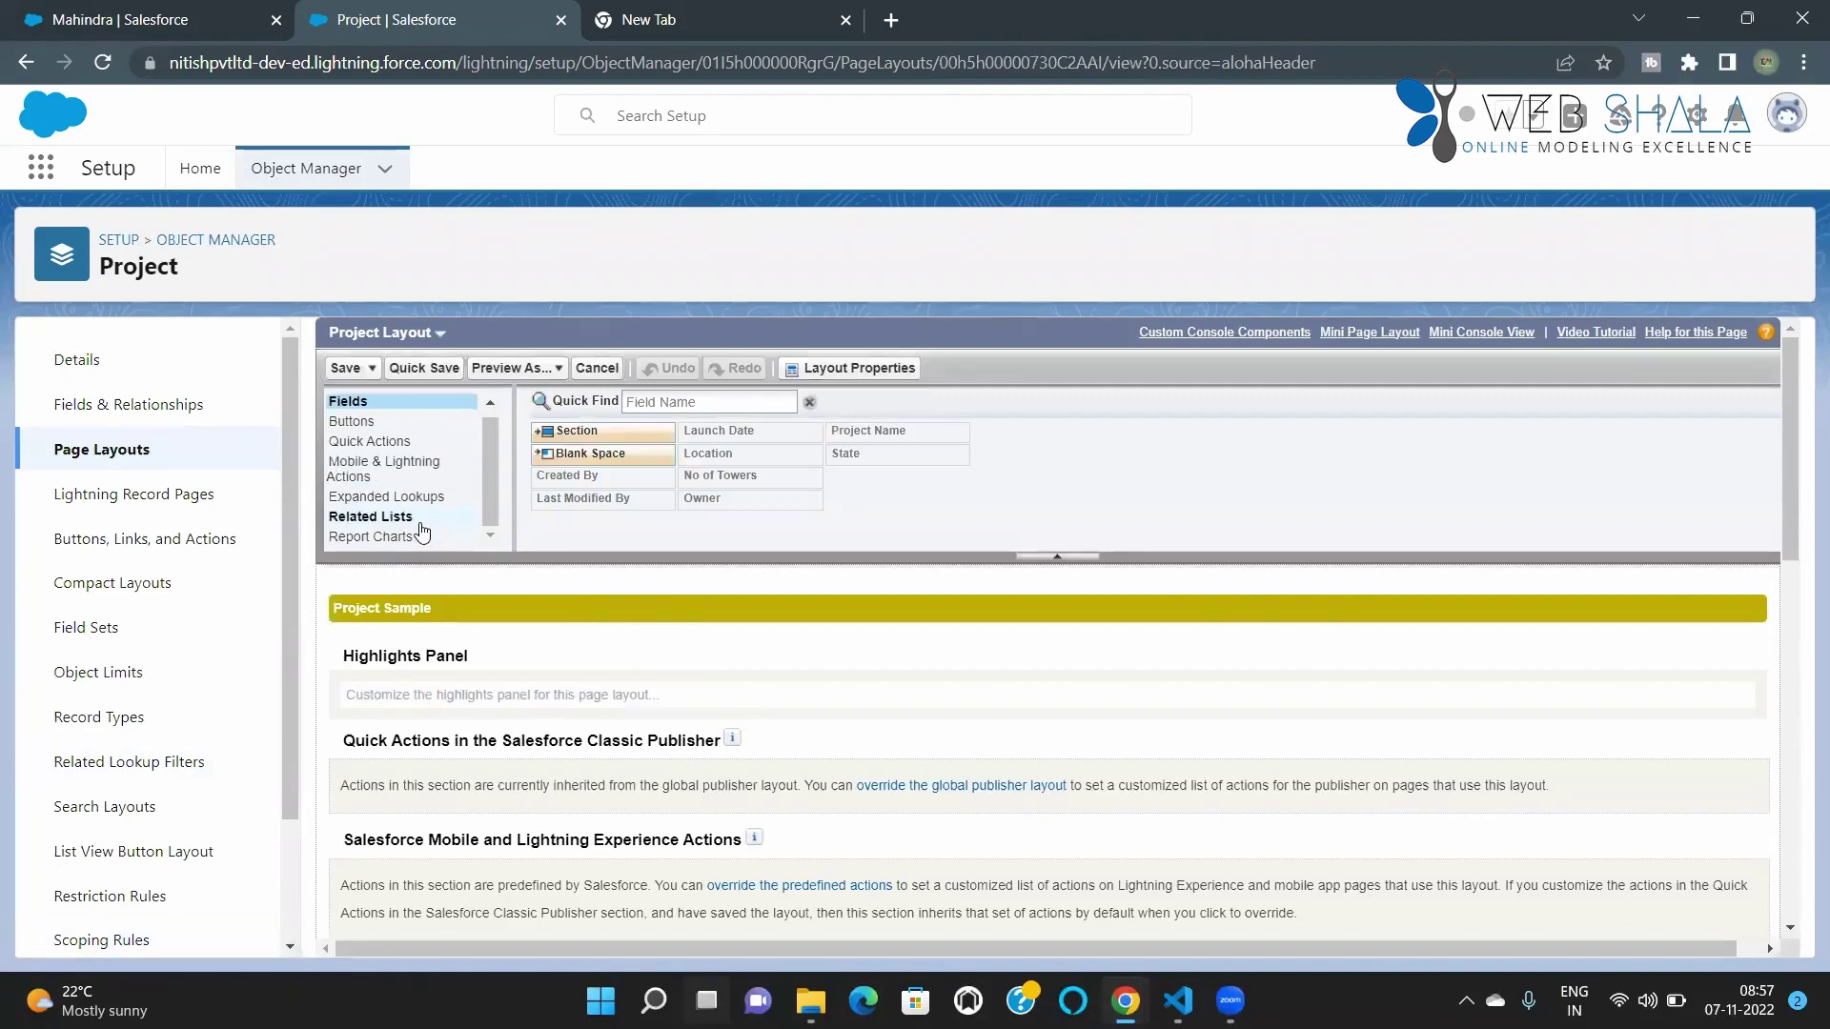
{"action": "left_click", "coordinate": [372, 538]}
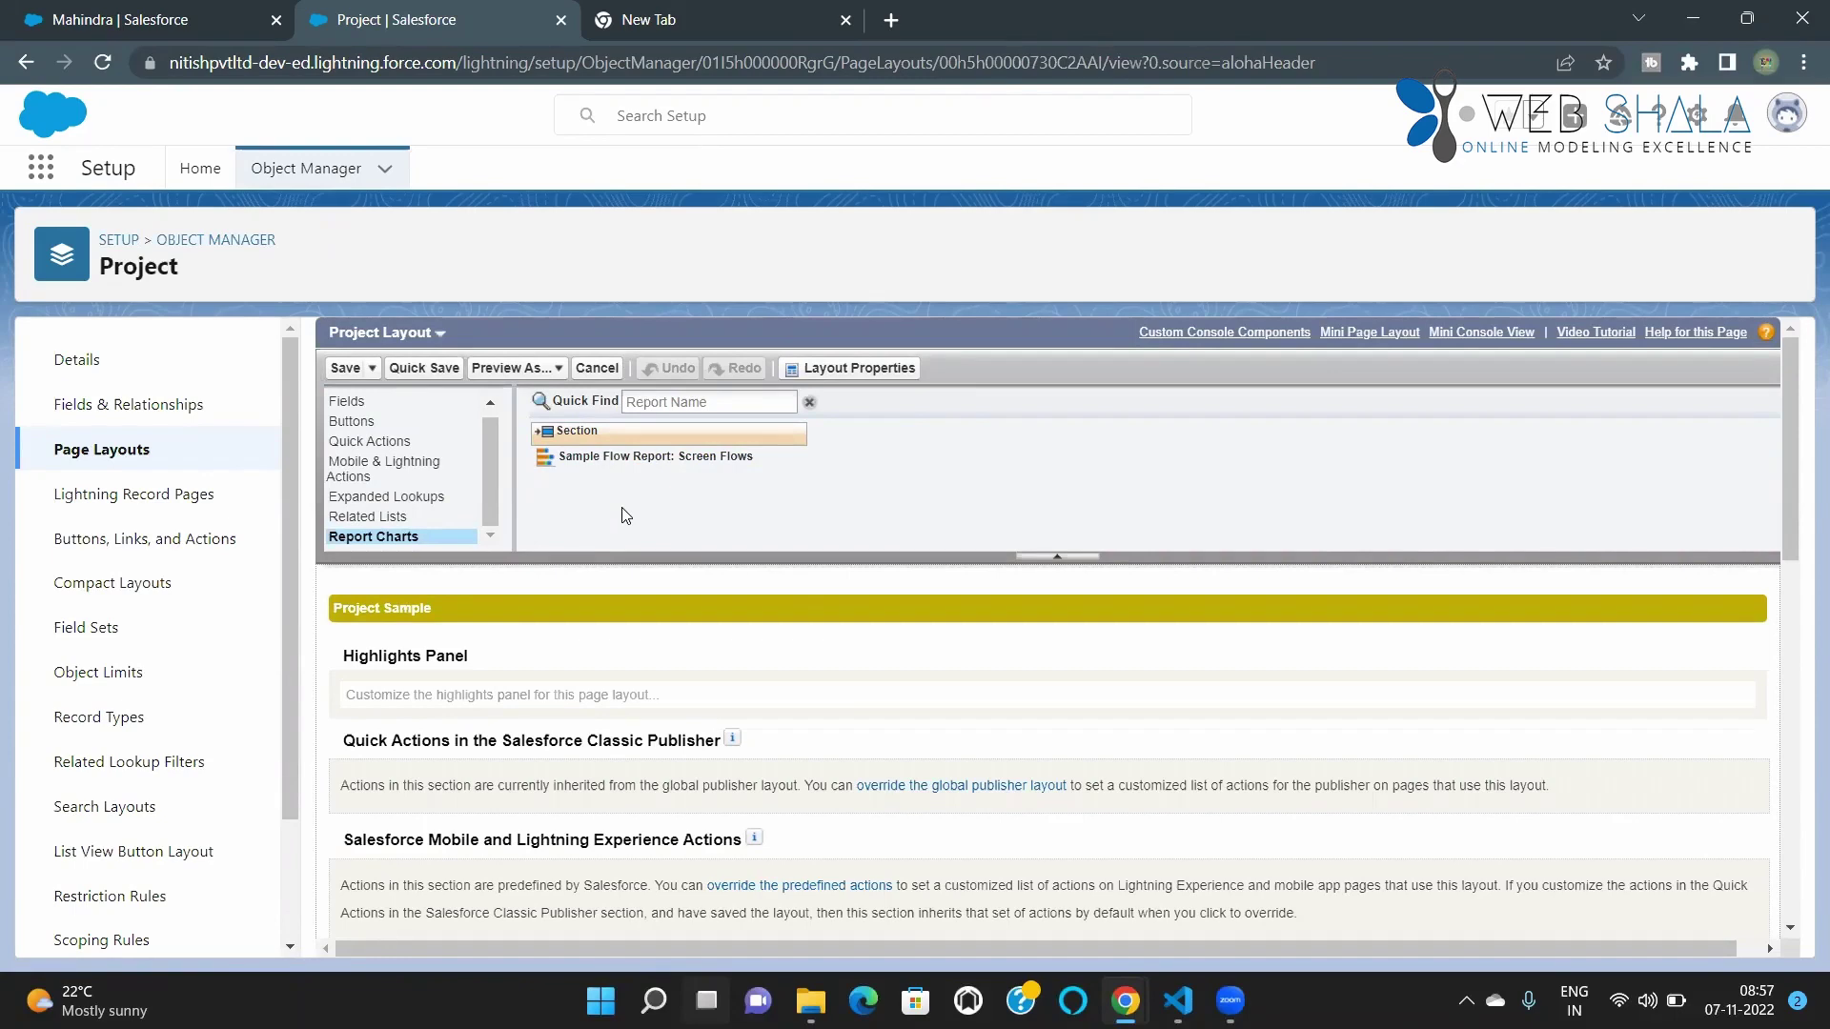
{"action": "scroll", "coordinate": [579, 732], "scroll_direction": "down", "scroll_amount": 3}
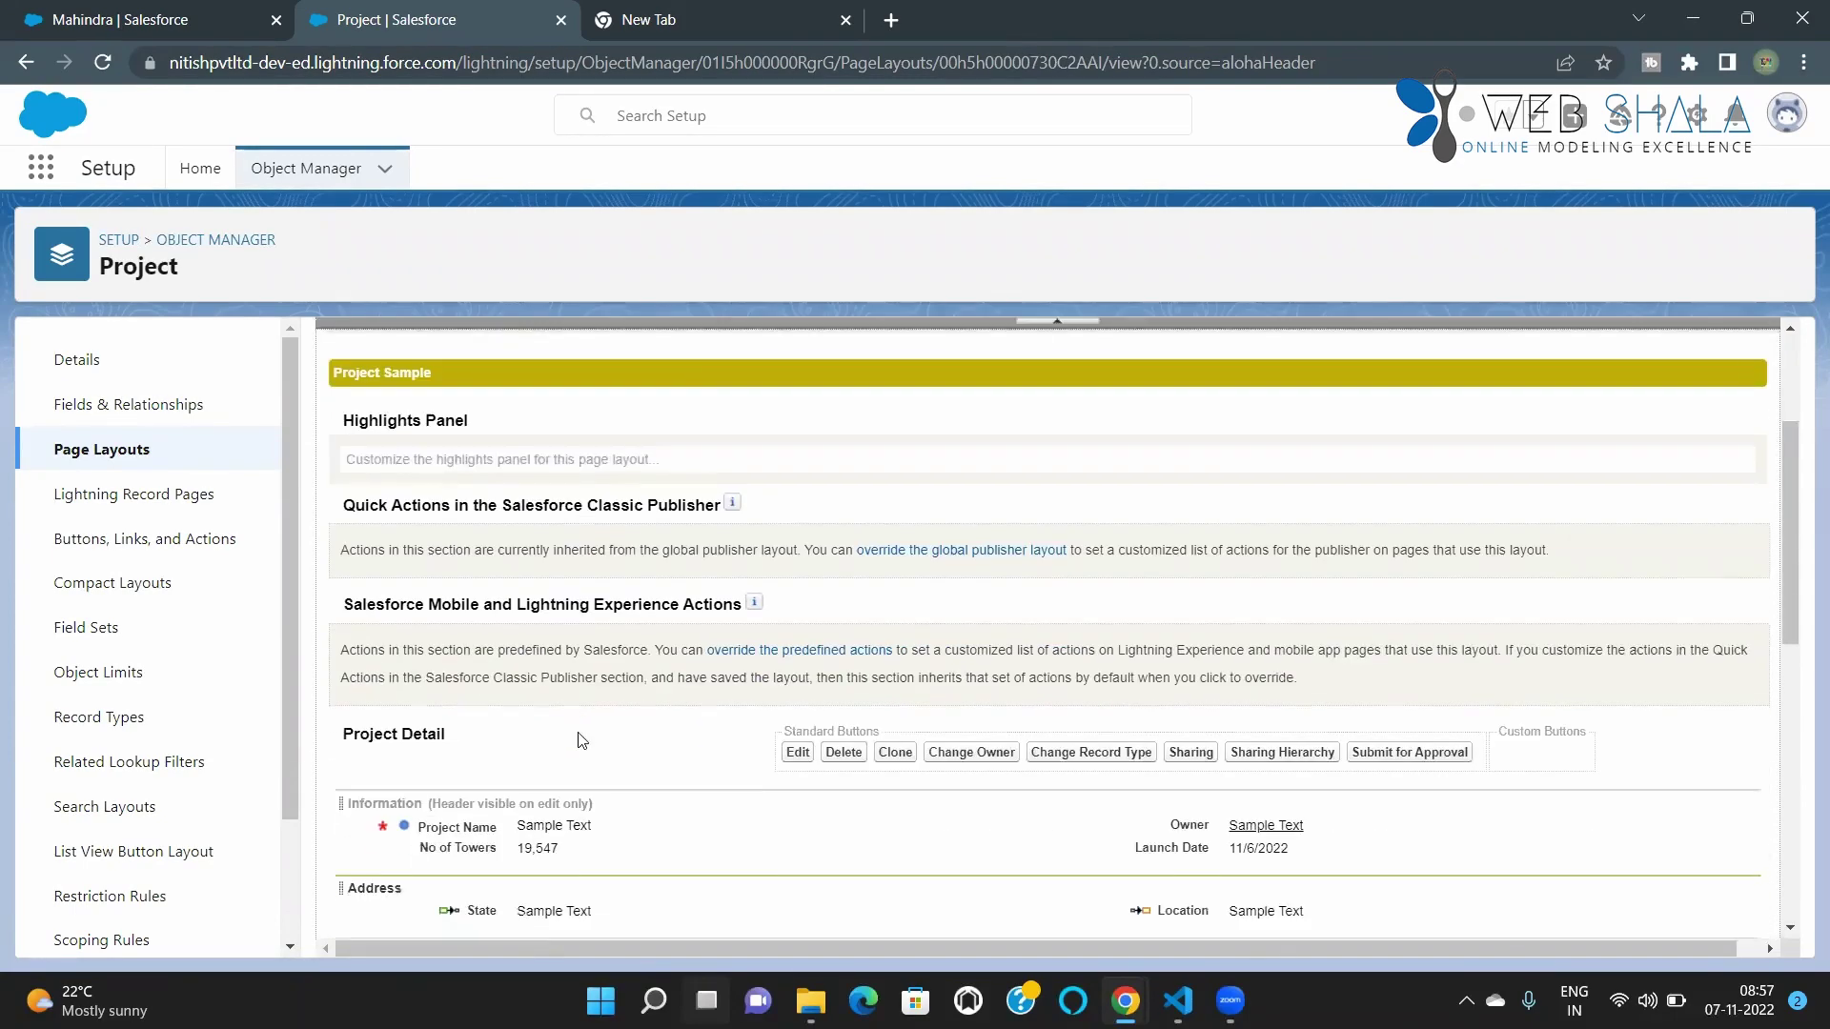
{"action": "scroll", "coordinate": [584, 741], "scroll_direction": "up", "scroll_amount": 3}
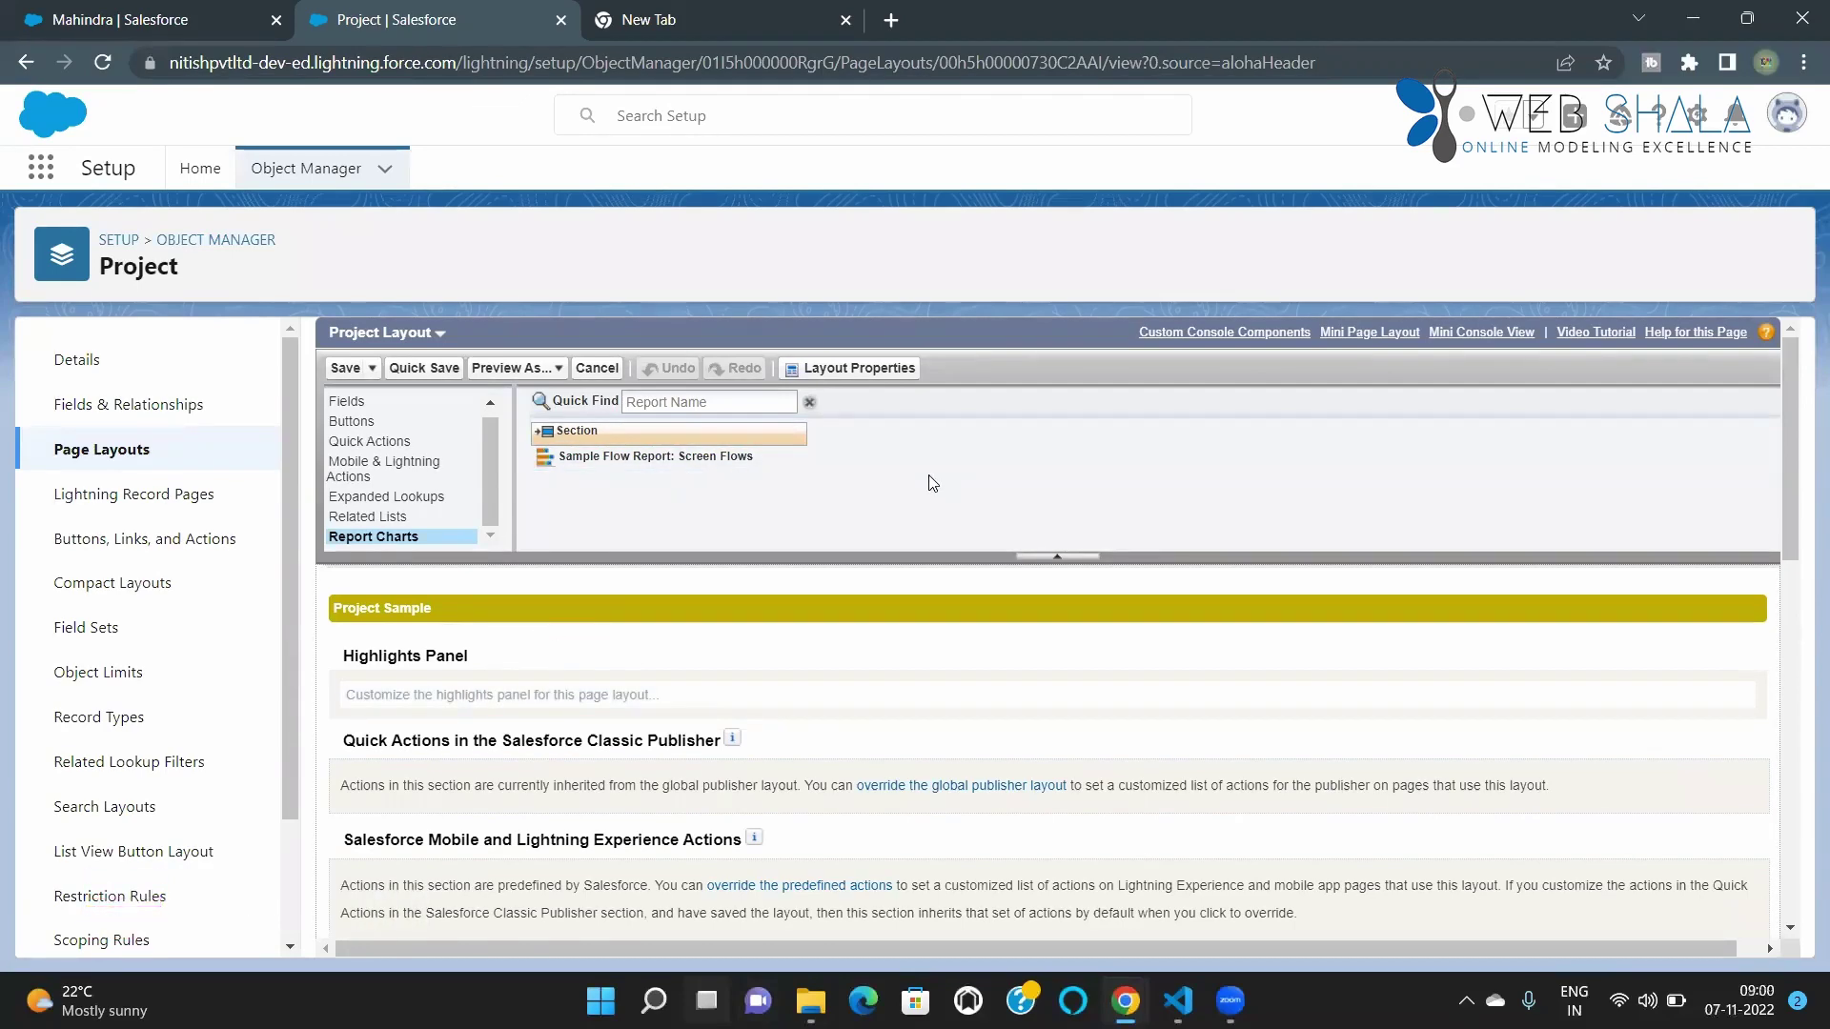
{"action": "scroll", "coordinate": [640, 490], "scroll_direction": "down", "scroll_amount": 3}
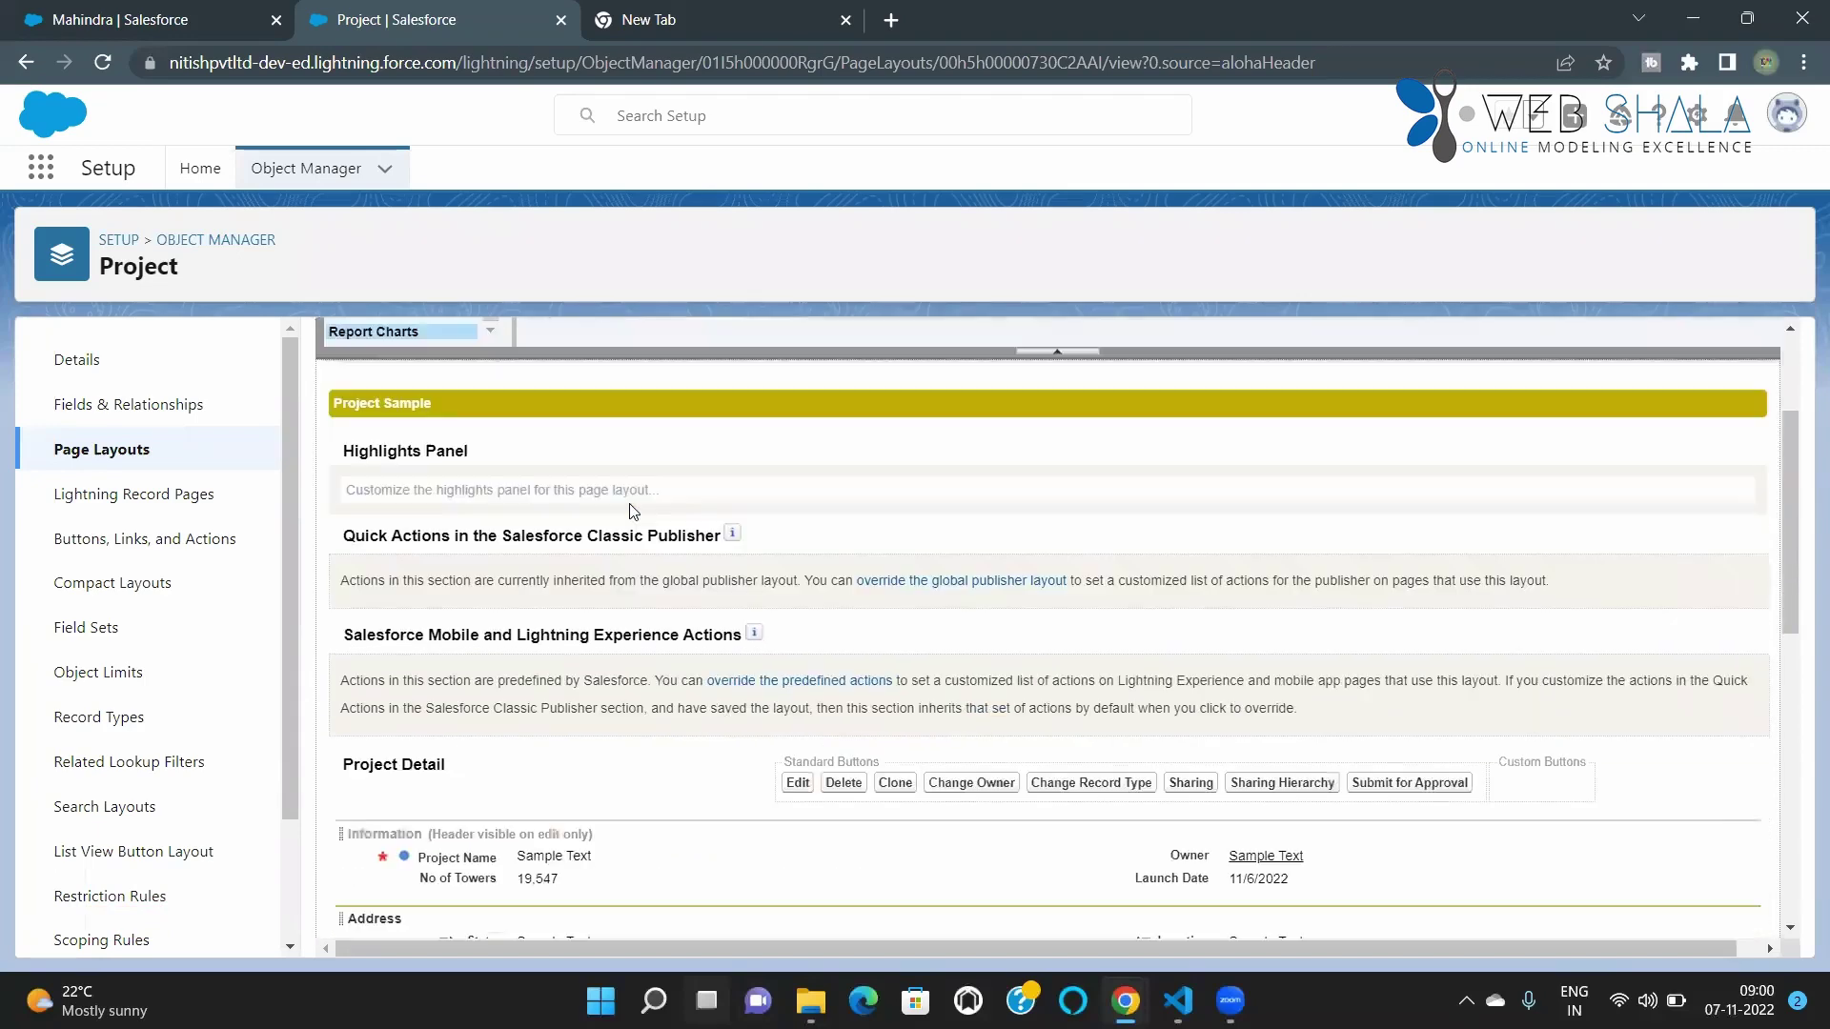
{"action": "scroll", "coordinate": [637, 601], "scroll_direction": "up", "scroll_amount": 3}
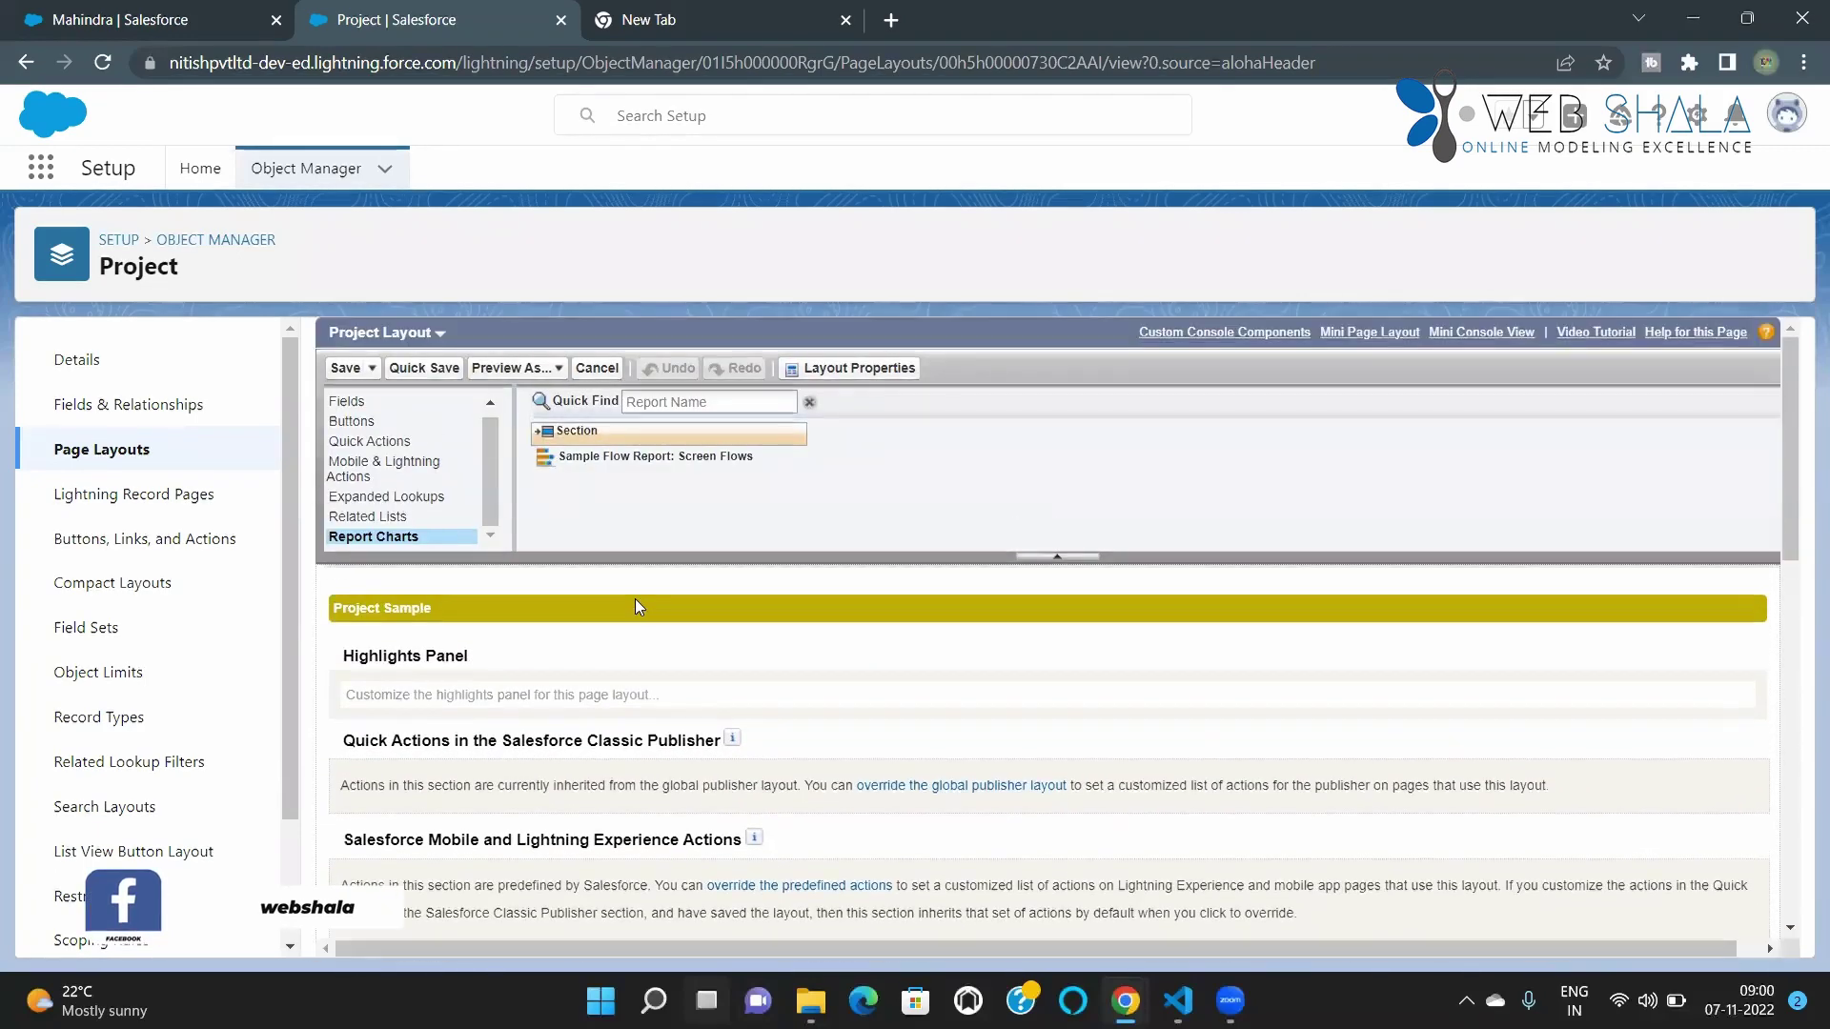